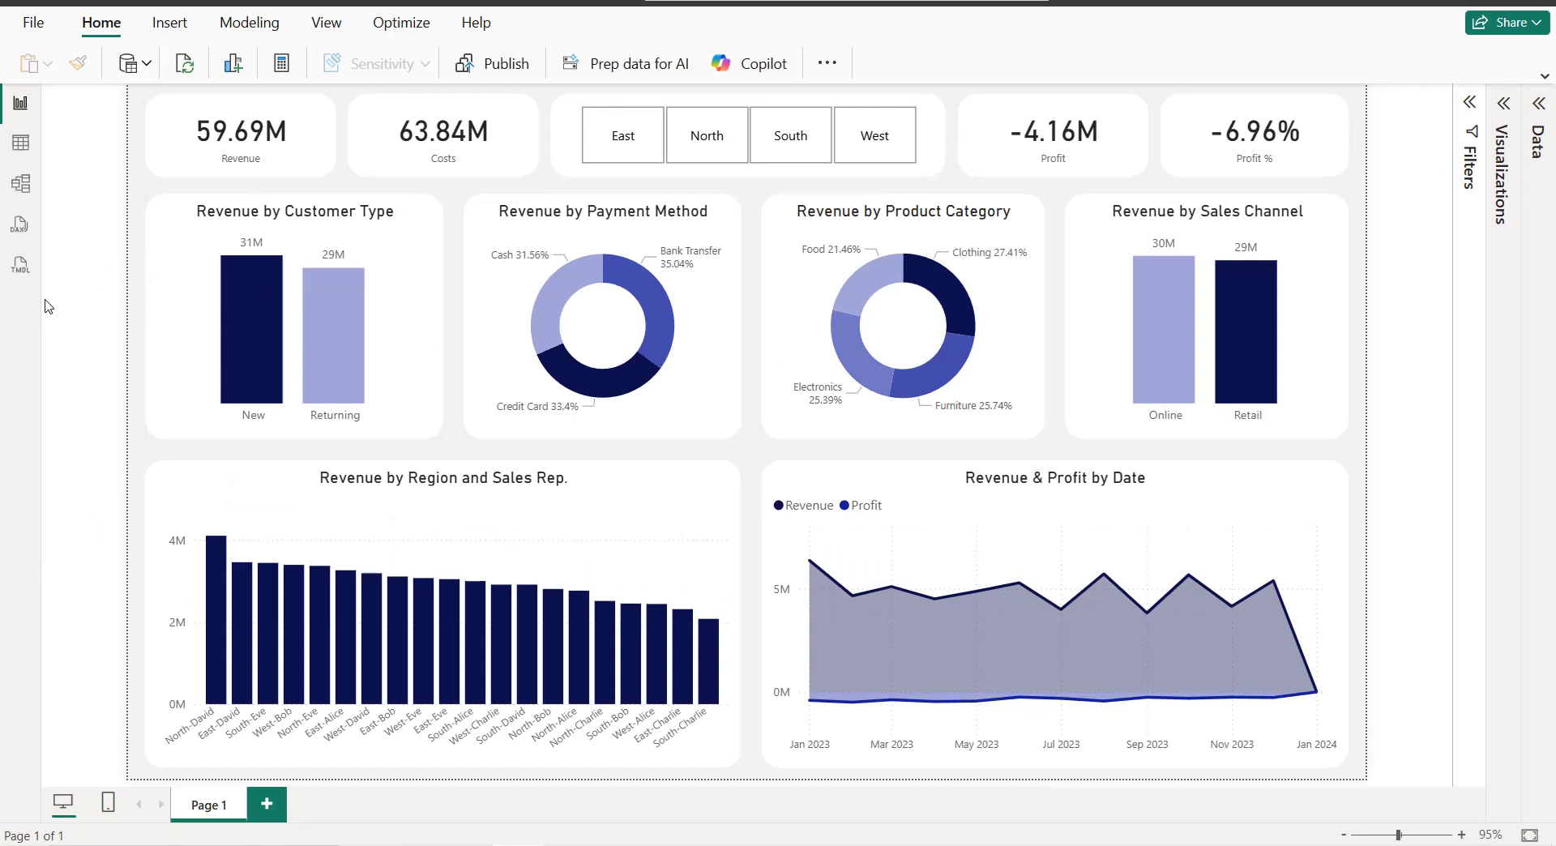
Step: Test the dashboard's interactivity with the West, South and East region filters, the New customer bar and the Cash payment slice
mouse_move(314, 276)
click(891, 146)
click(795, 139)
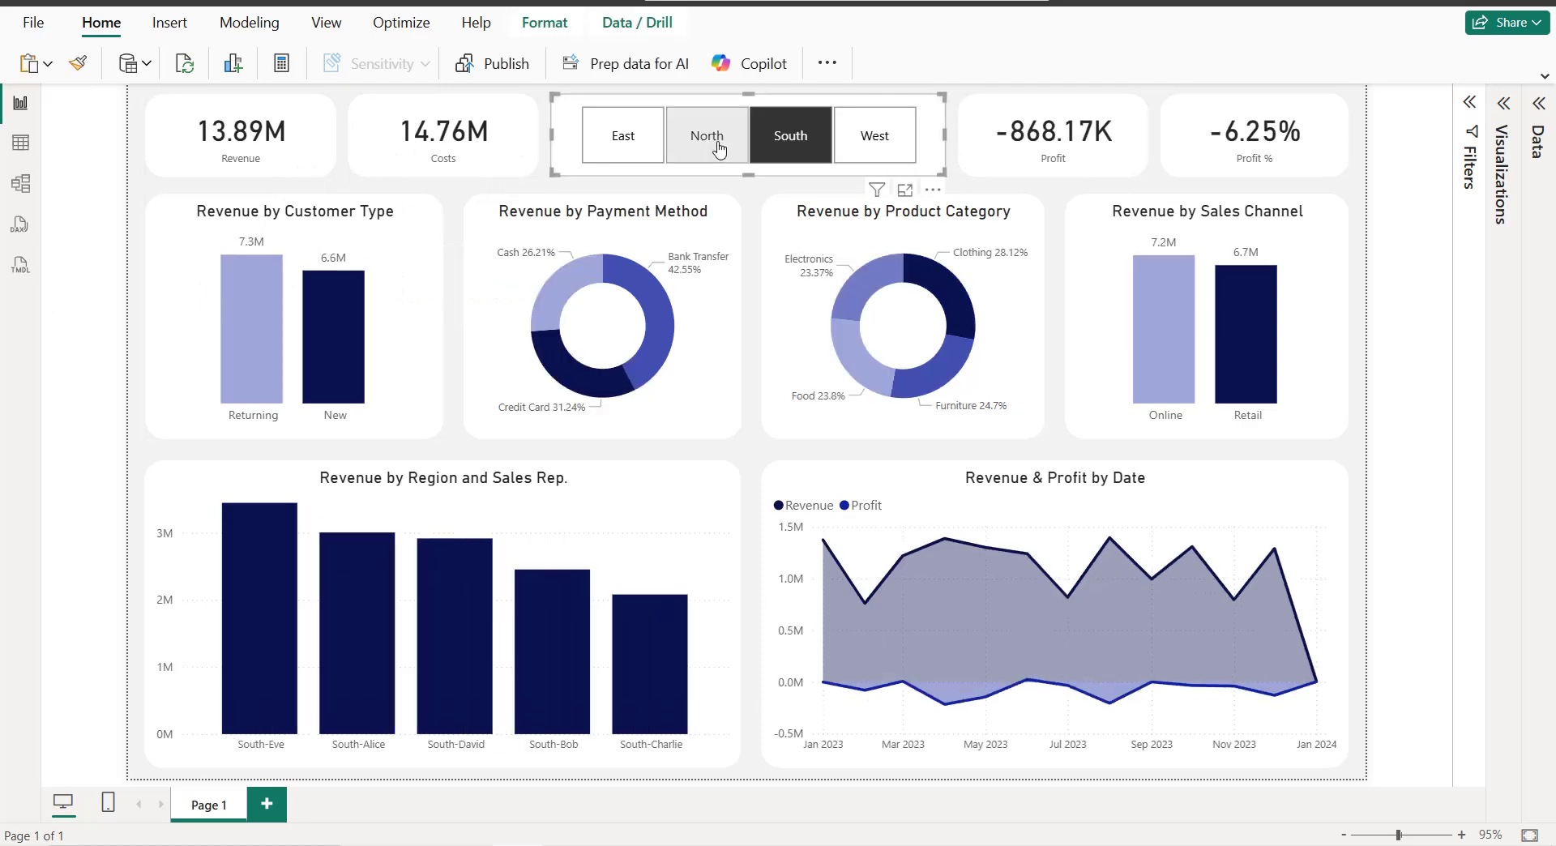
click(622, 135)
click(255, 303)
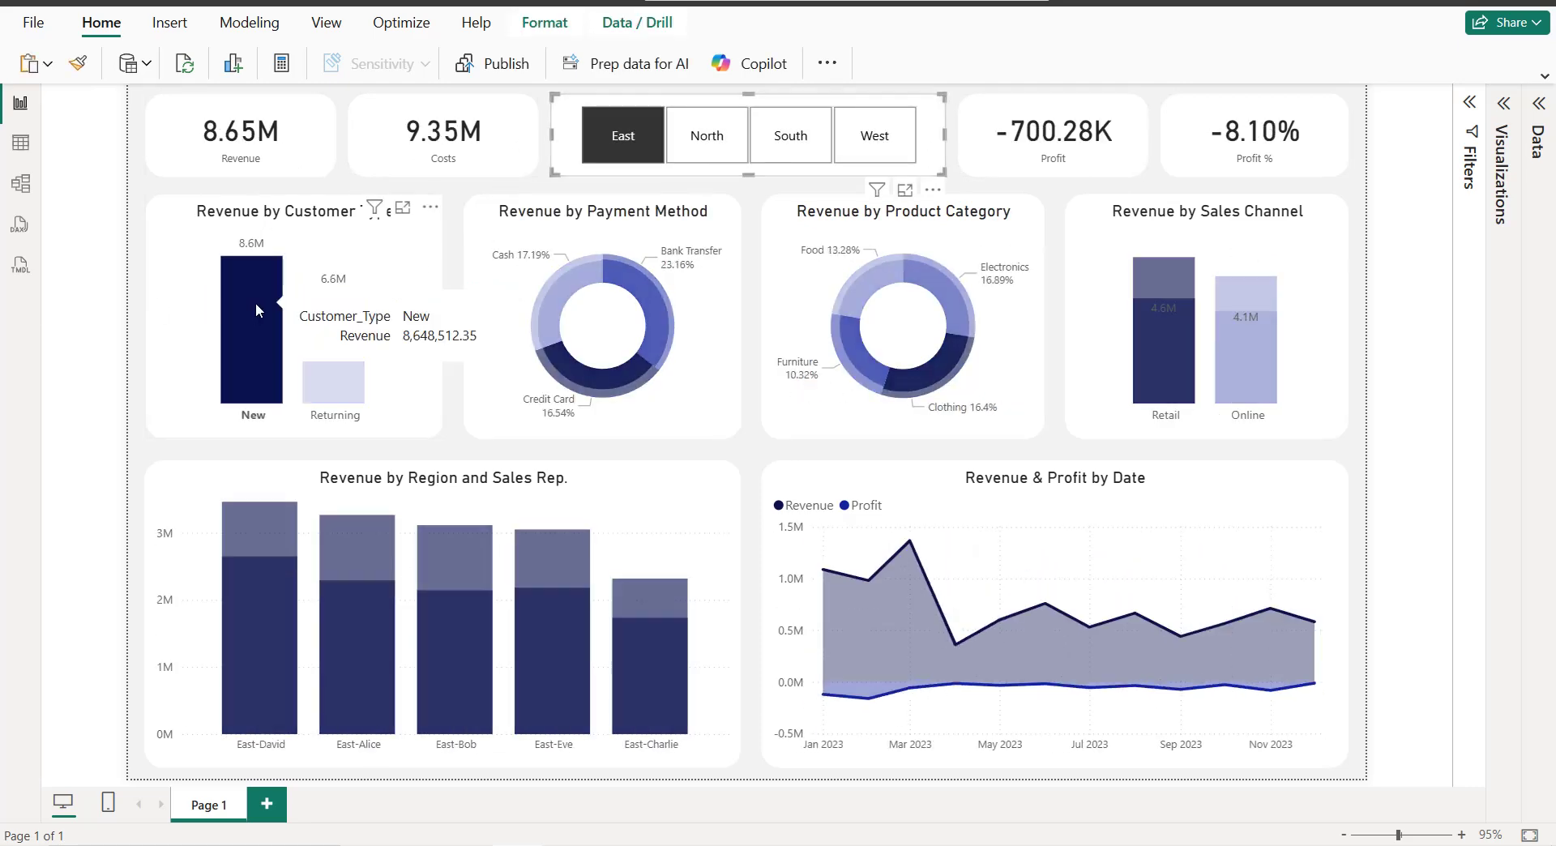
click(256, 303)
click(573, 294)
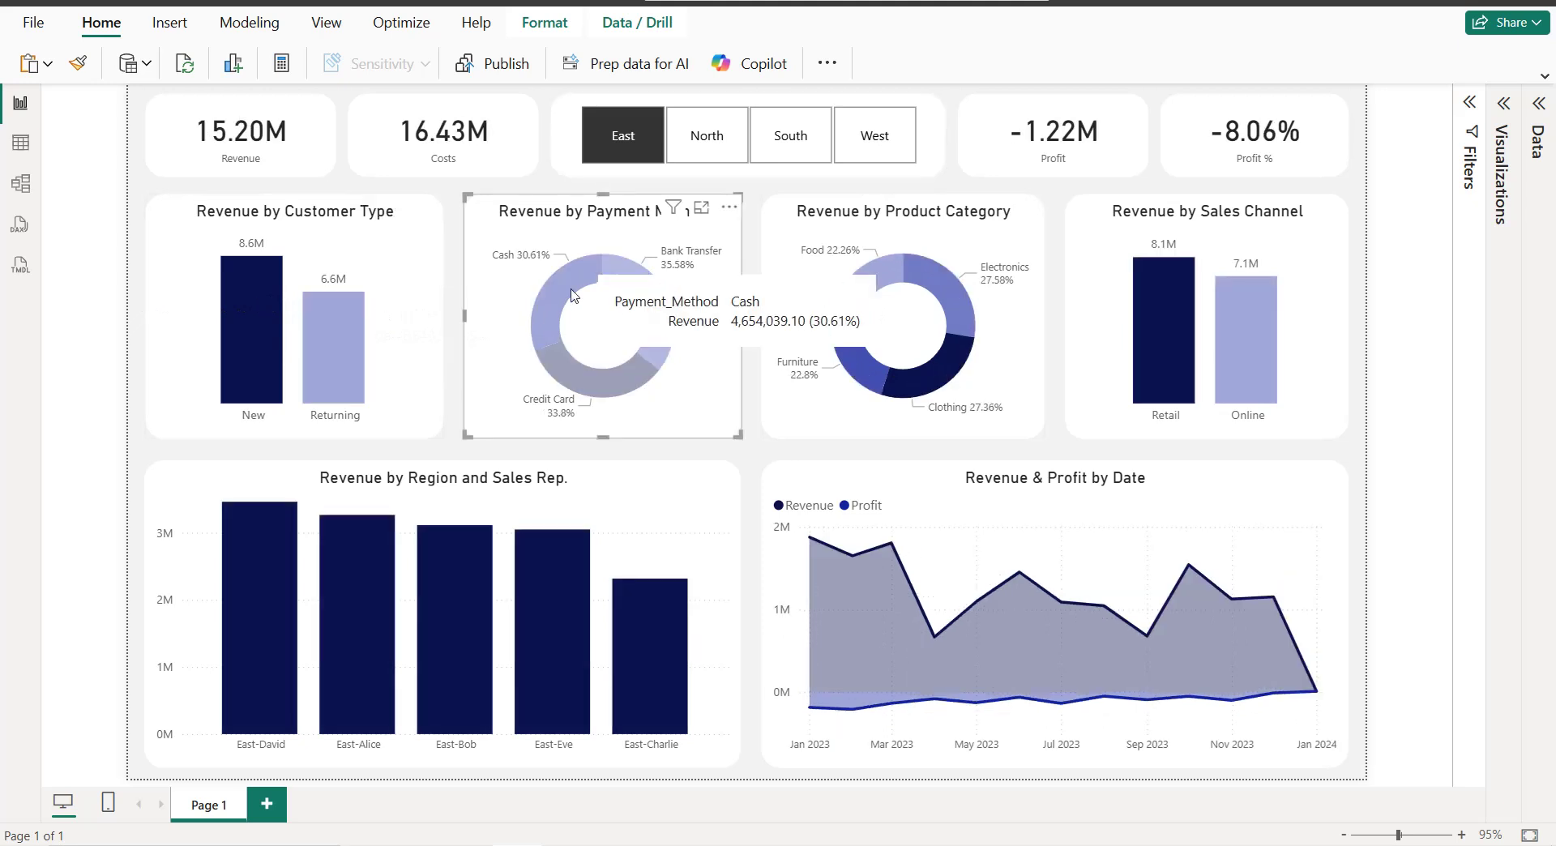
click(572, 294)
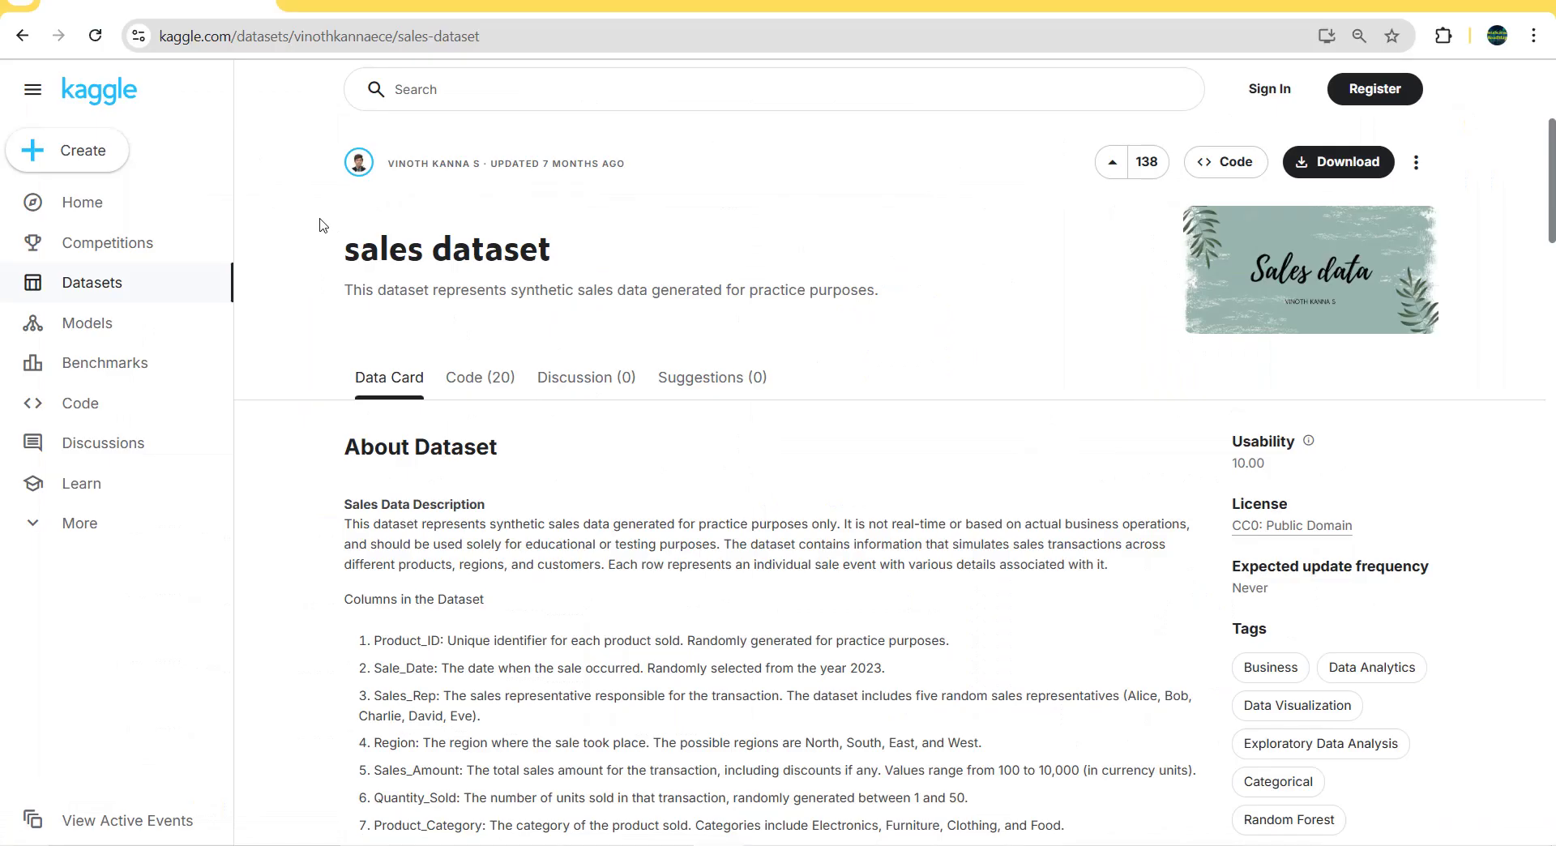
Step: Switch to the Kaggle sales dataset page and review its web address and the opening sentence of the data description
click(547, 39)
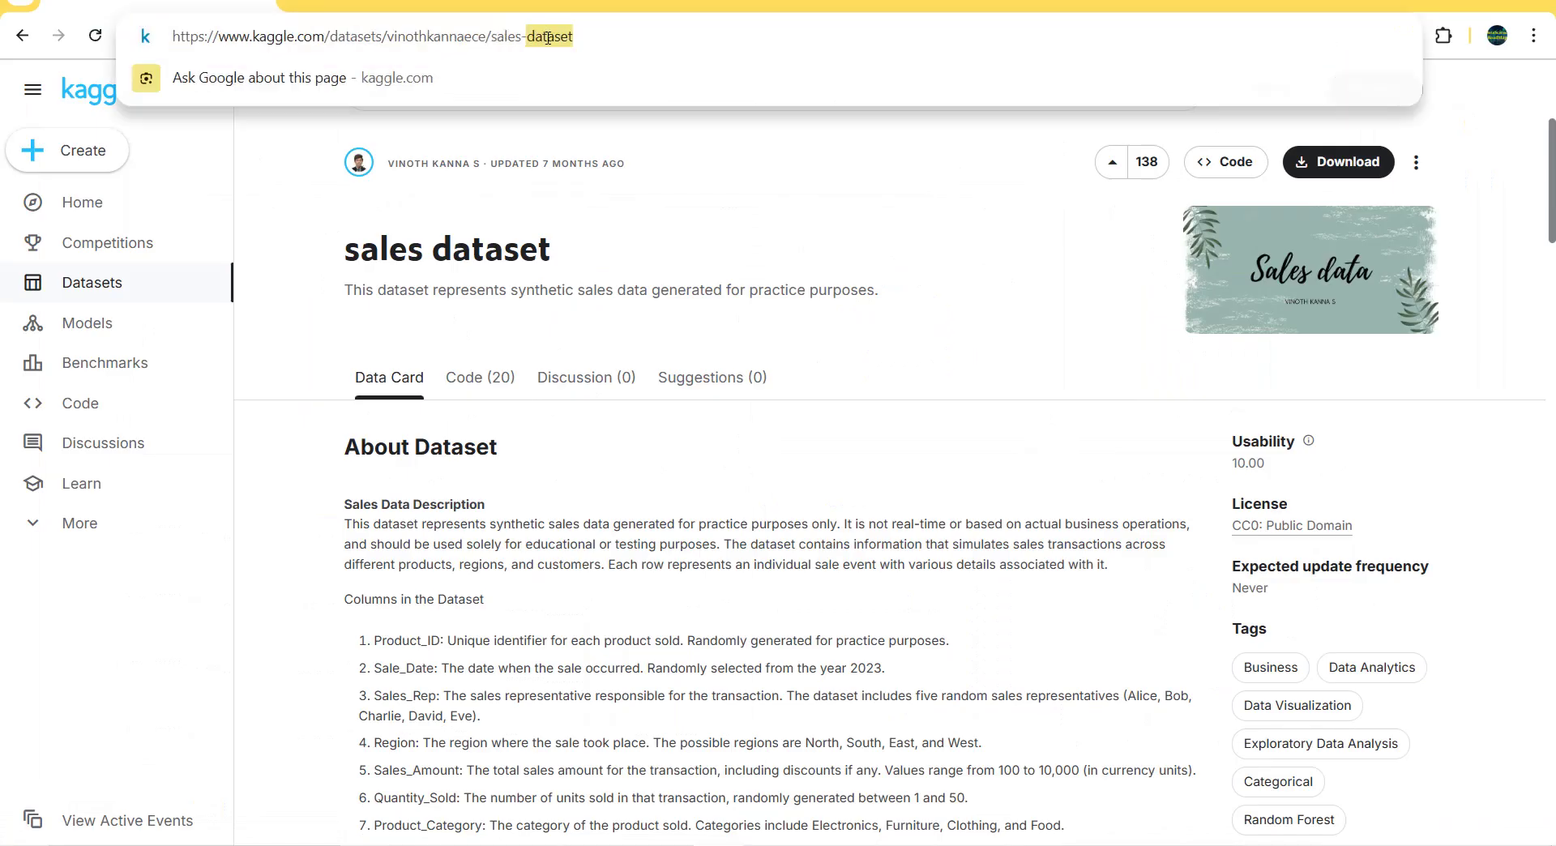
click(278, 190)
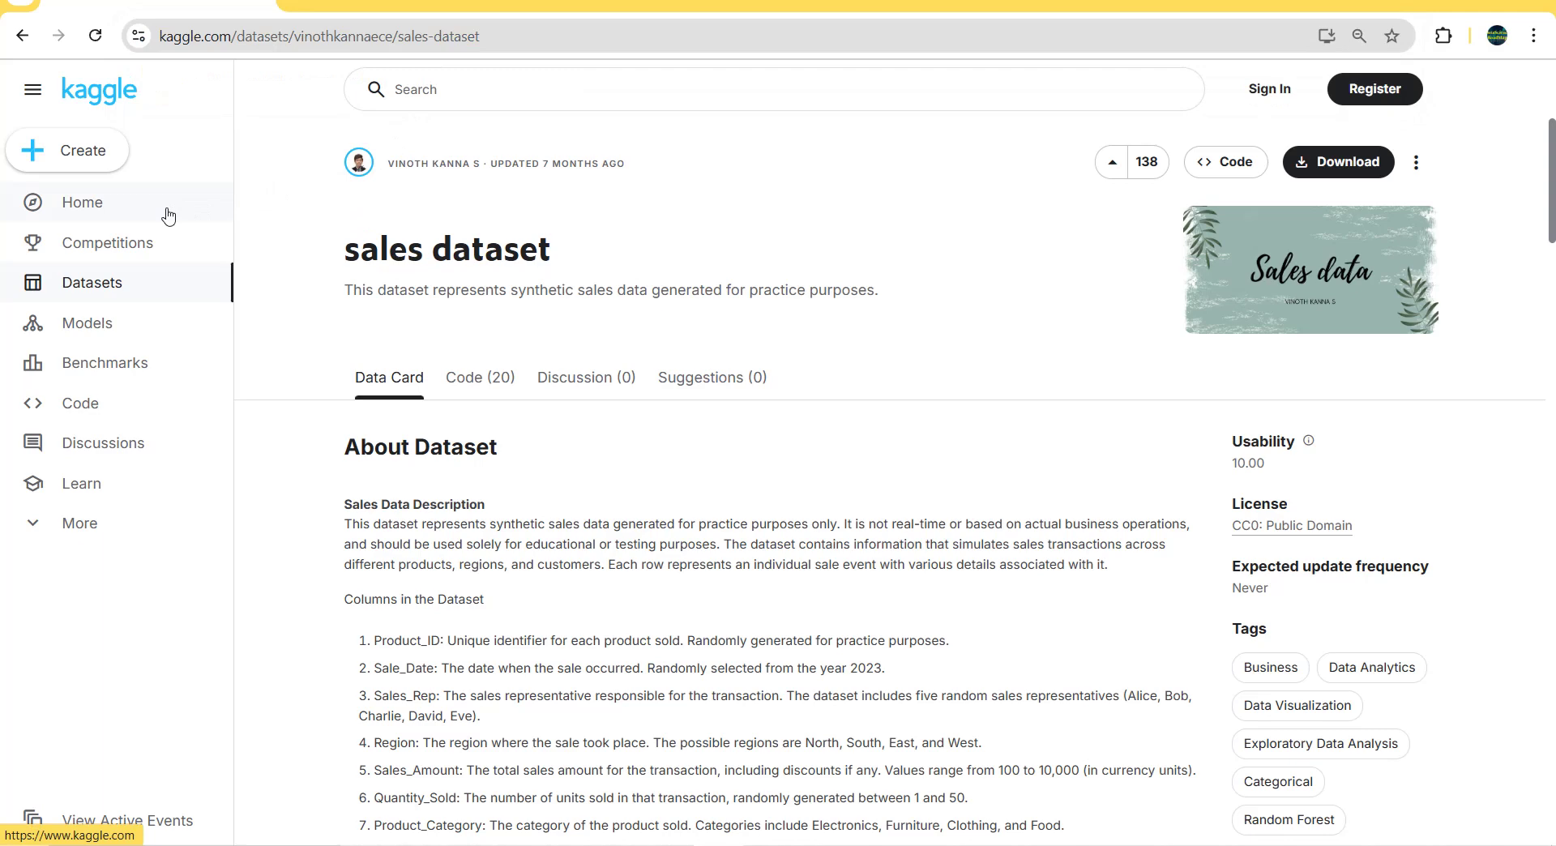
scroll(340, 422, down, 1)
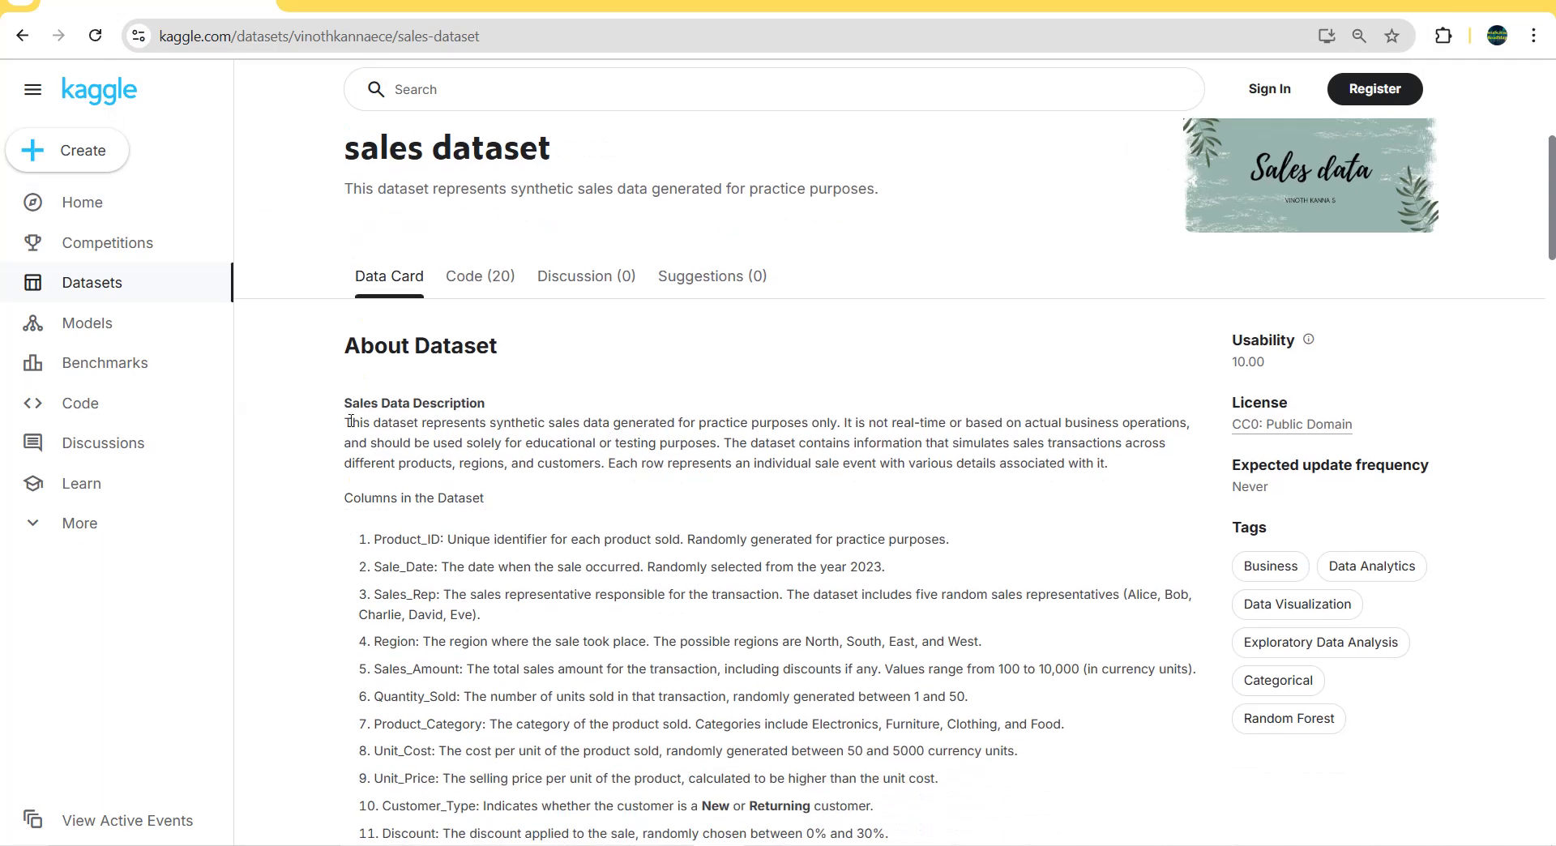
drag(346, 424, 839, 424)
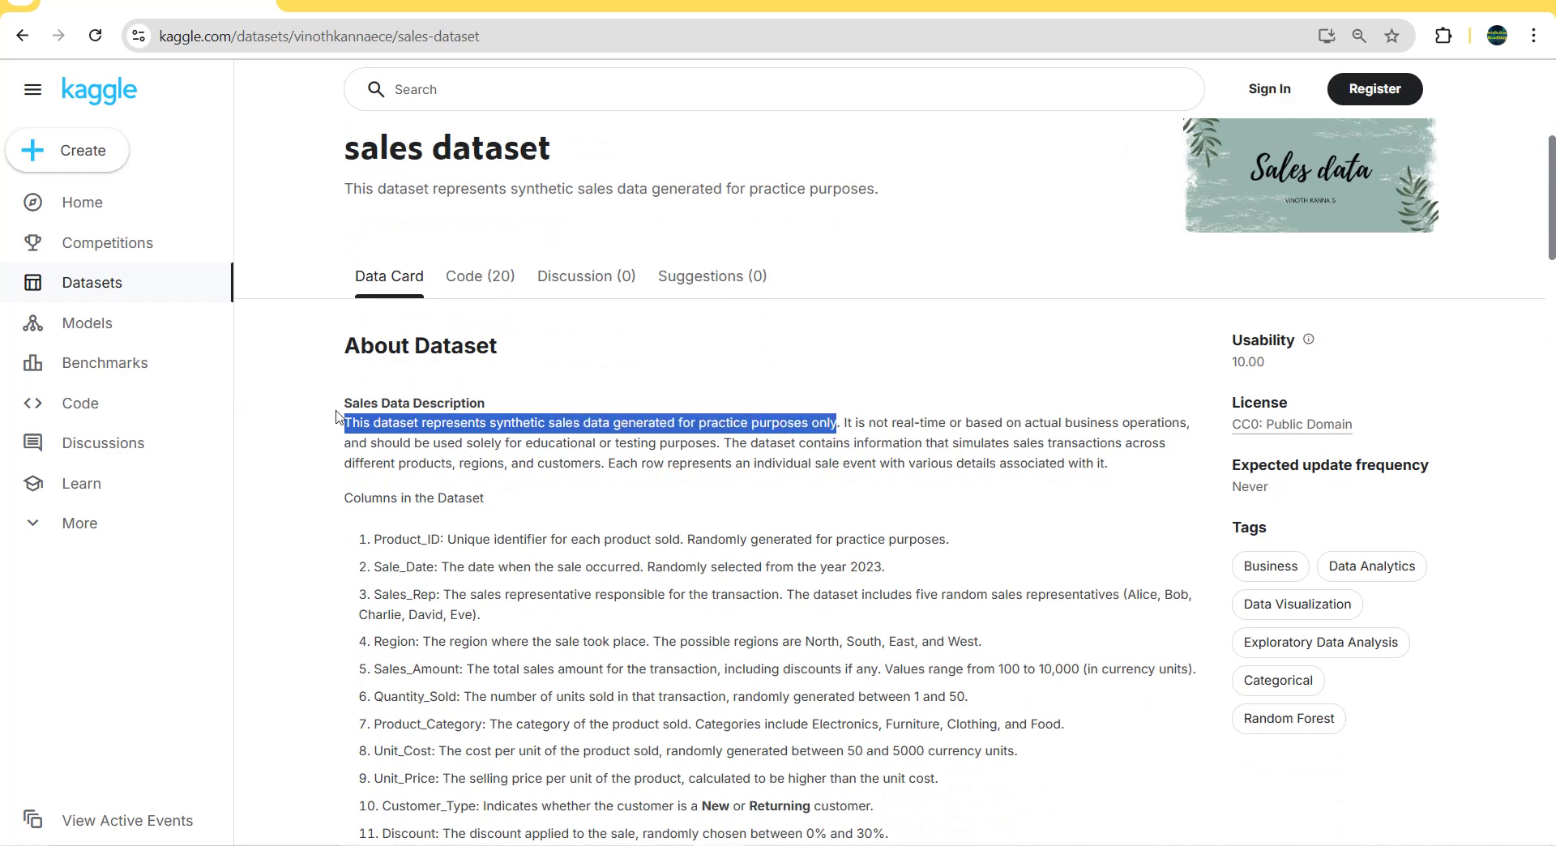
click(308, 407)
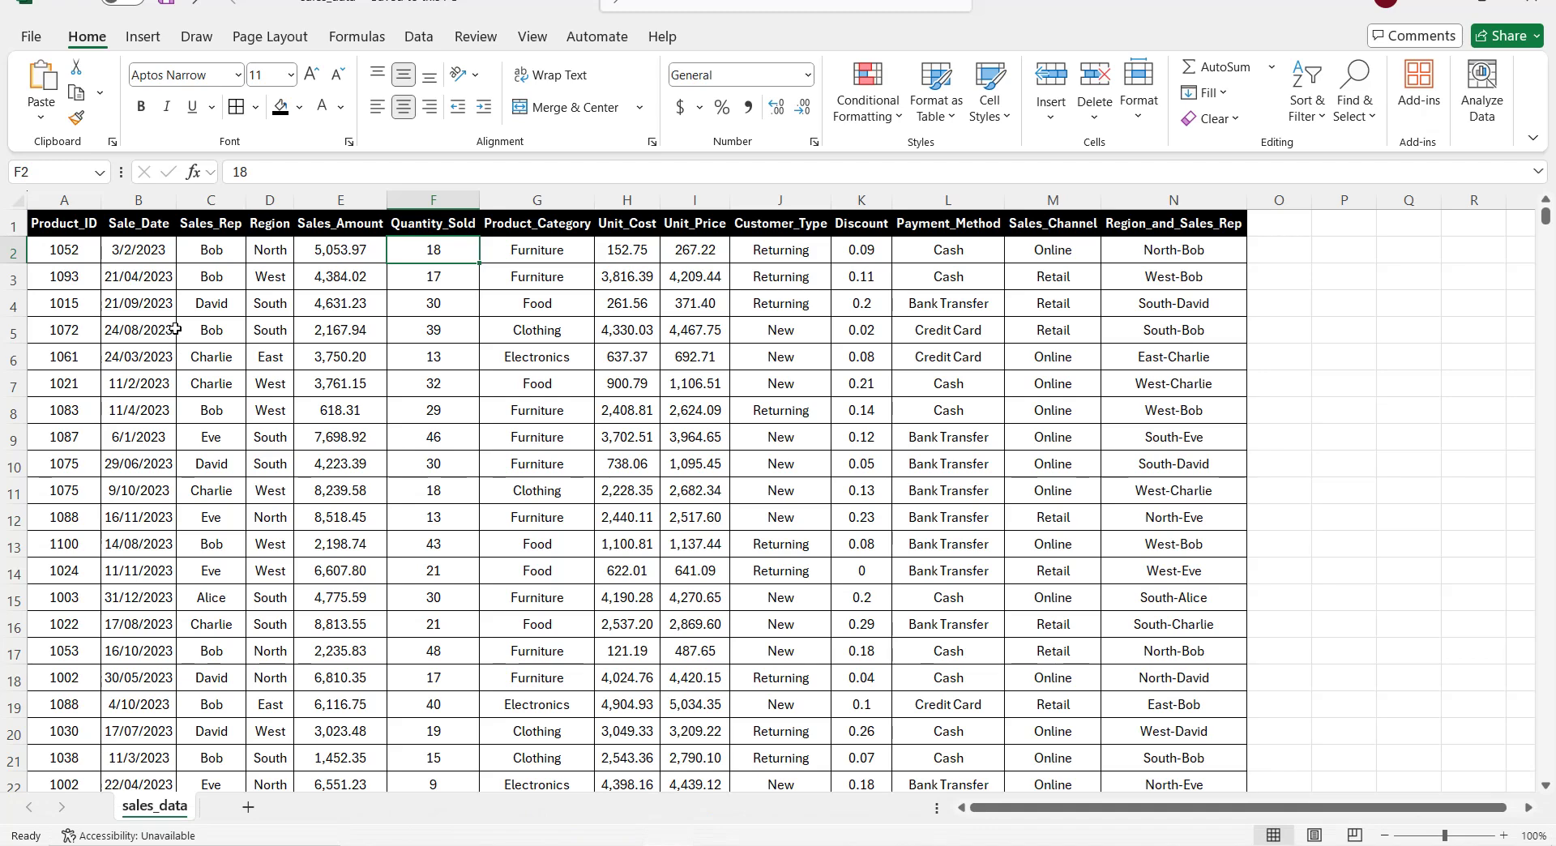
Step: Switch to the sales_data workbook in Excel and review the column headers from Product_ID to Discount, plus the first Region_and_Sales_Rep entries
click(84, 230)
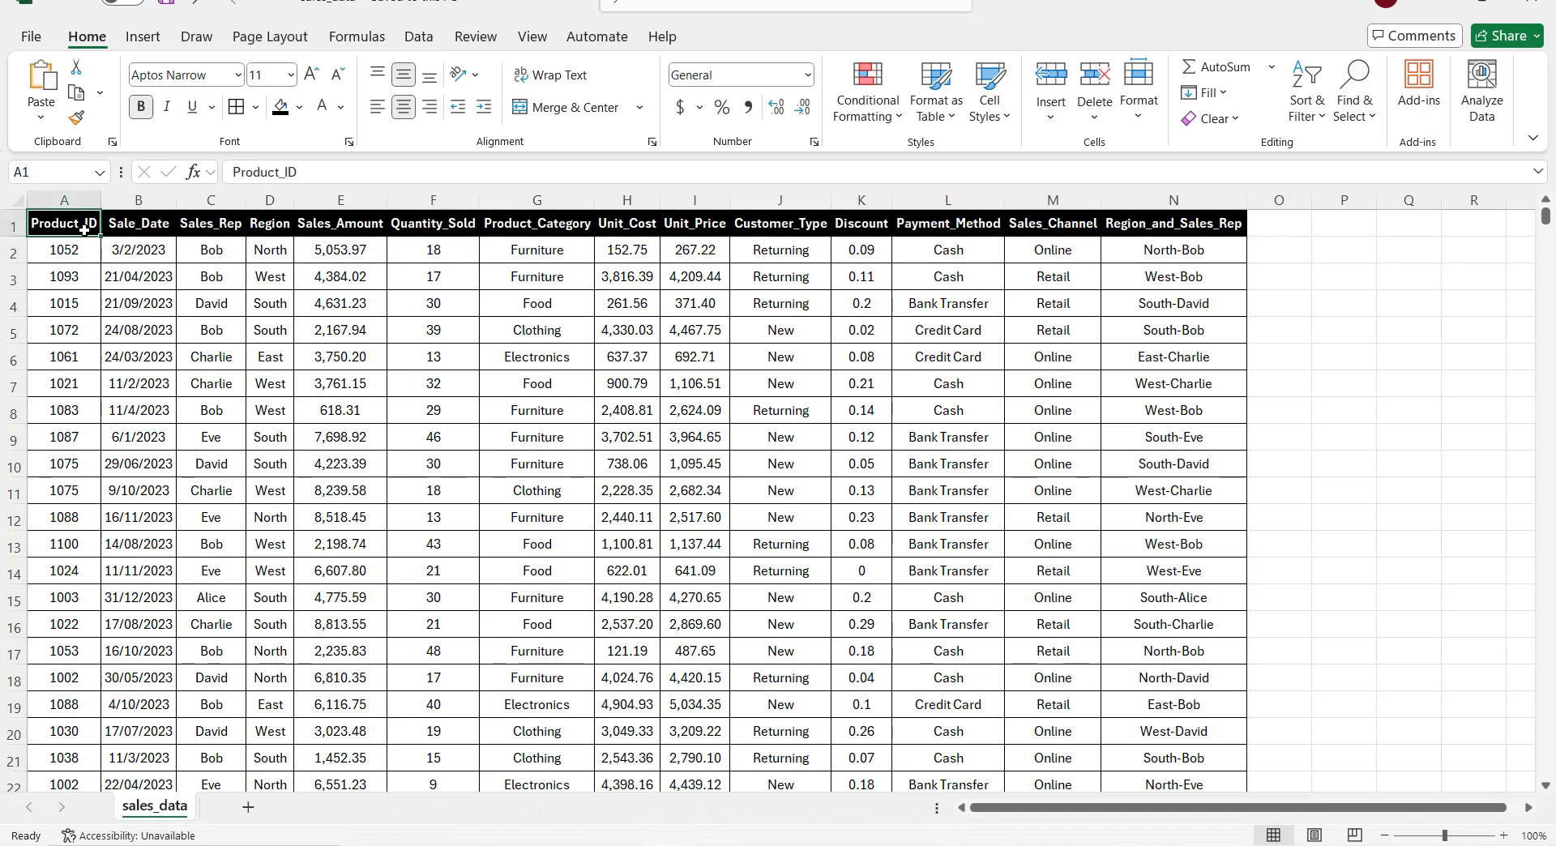
click(140, 228)
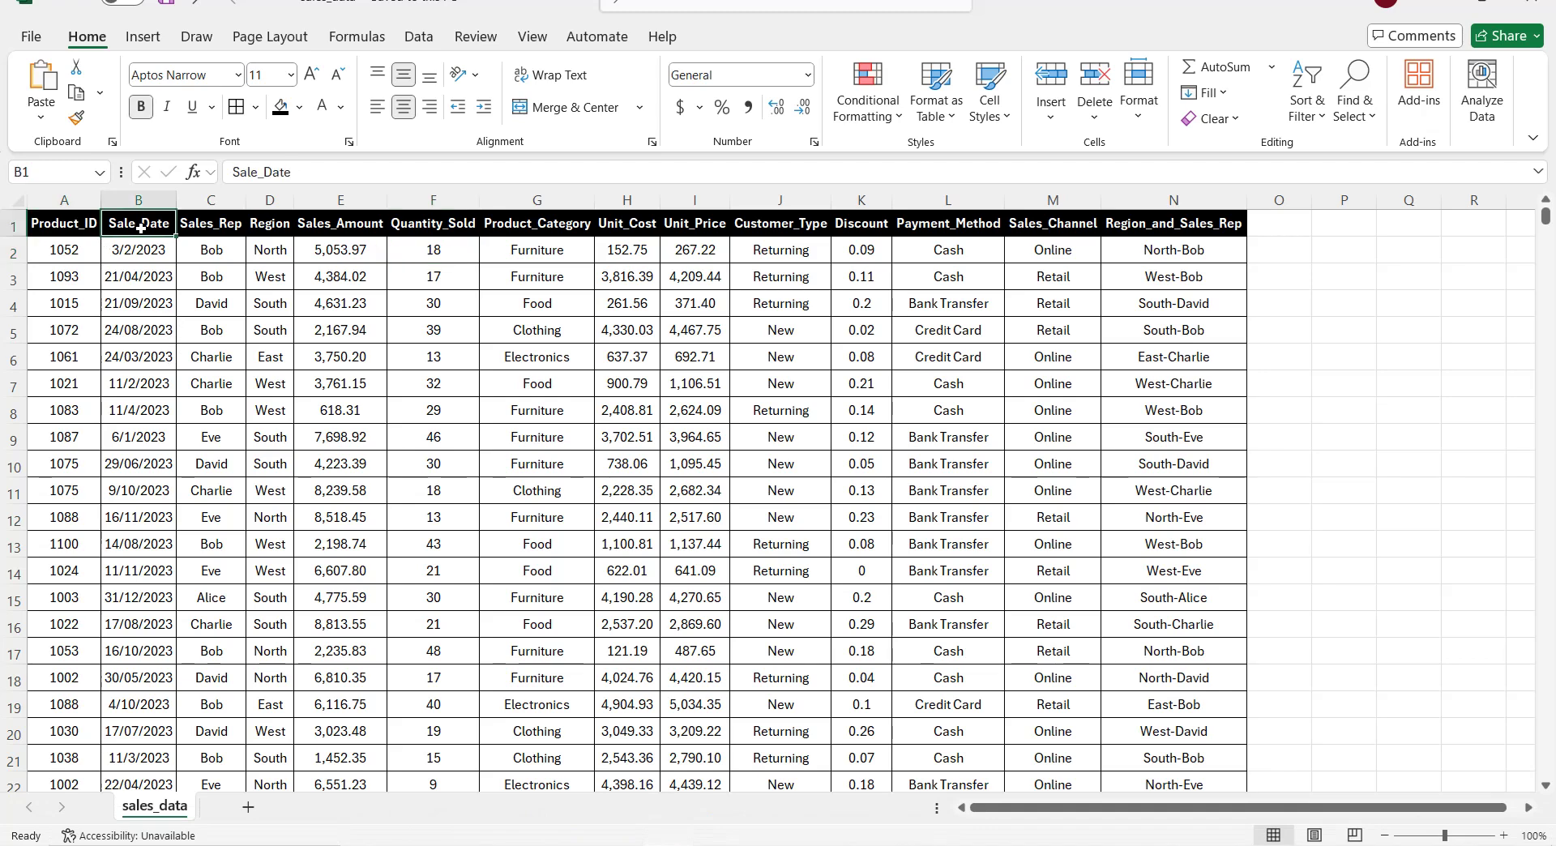
click(186, 227)
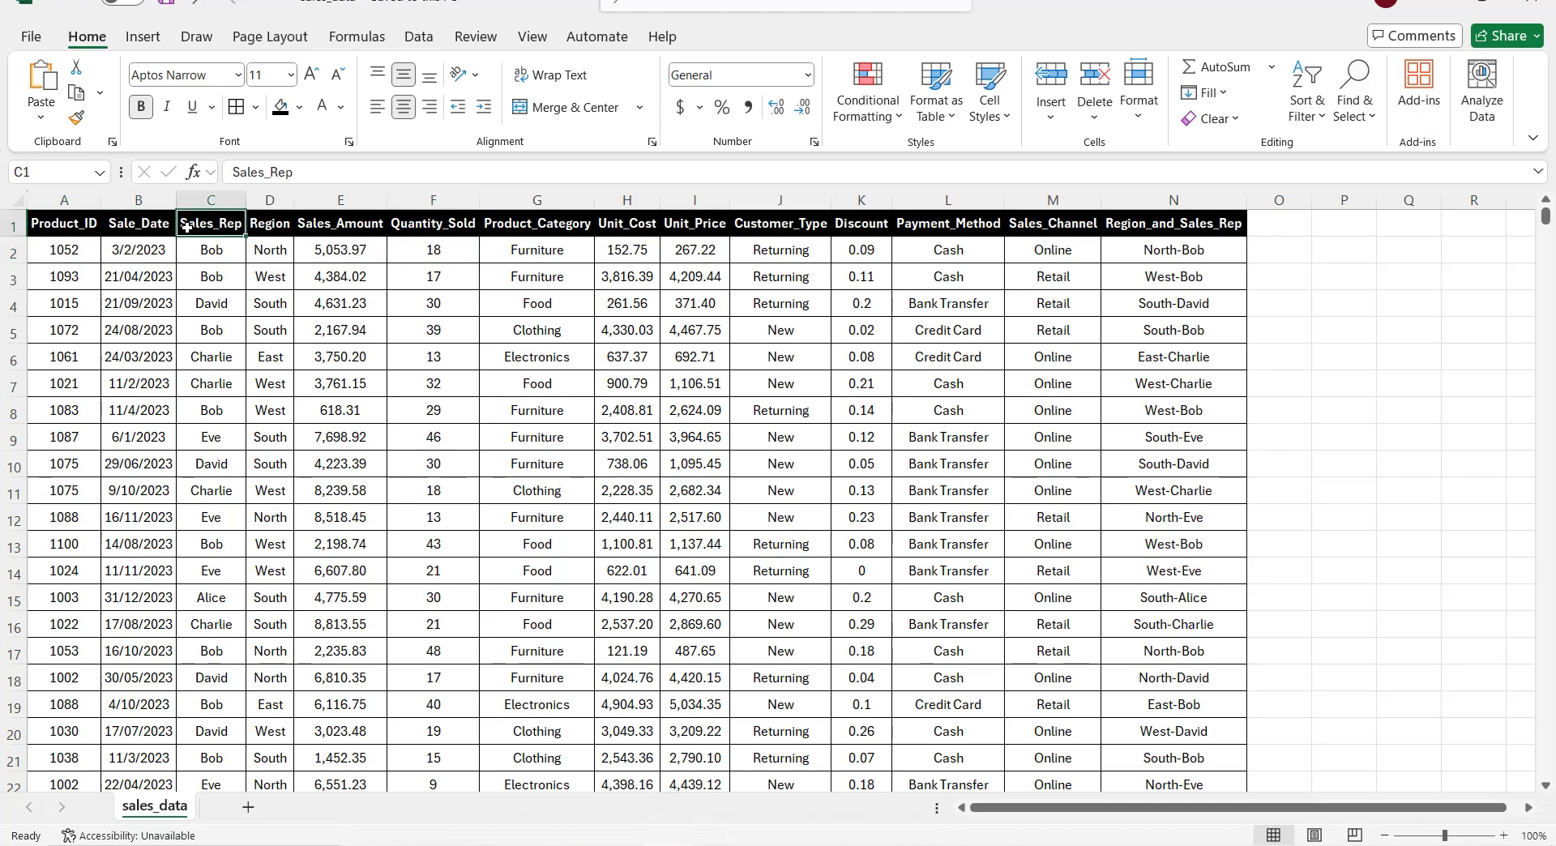
click(267, 222)
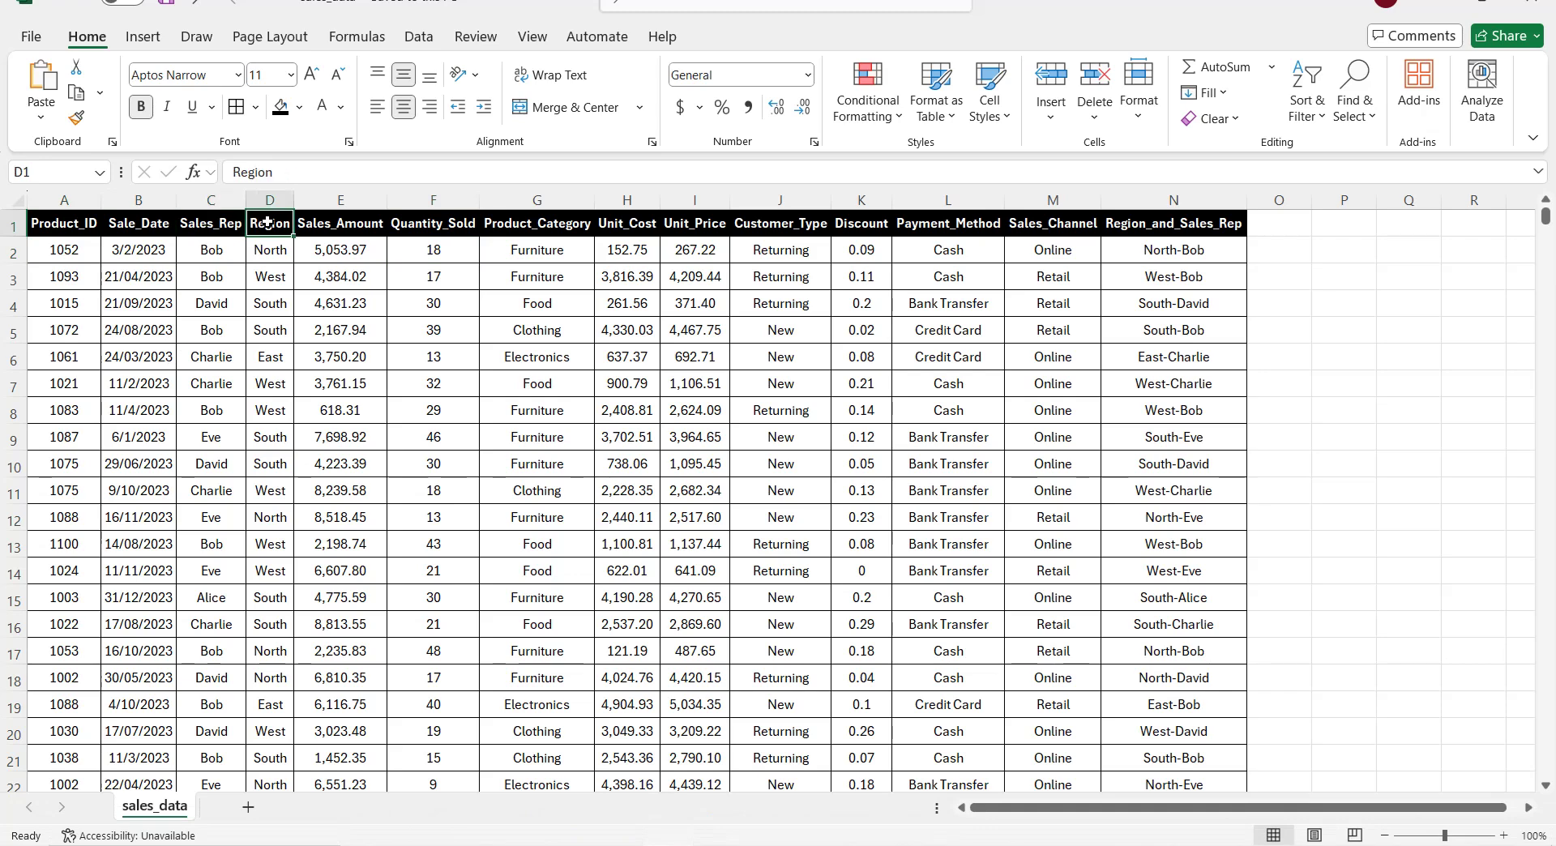
click(330, 224)
click(452, 224)
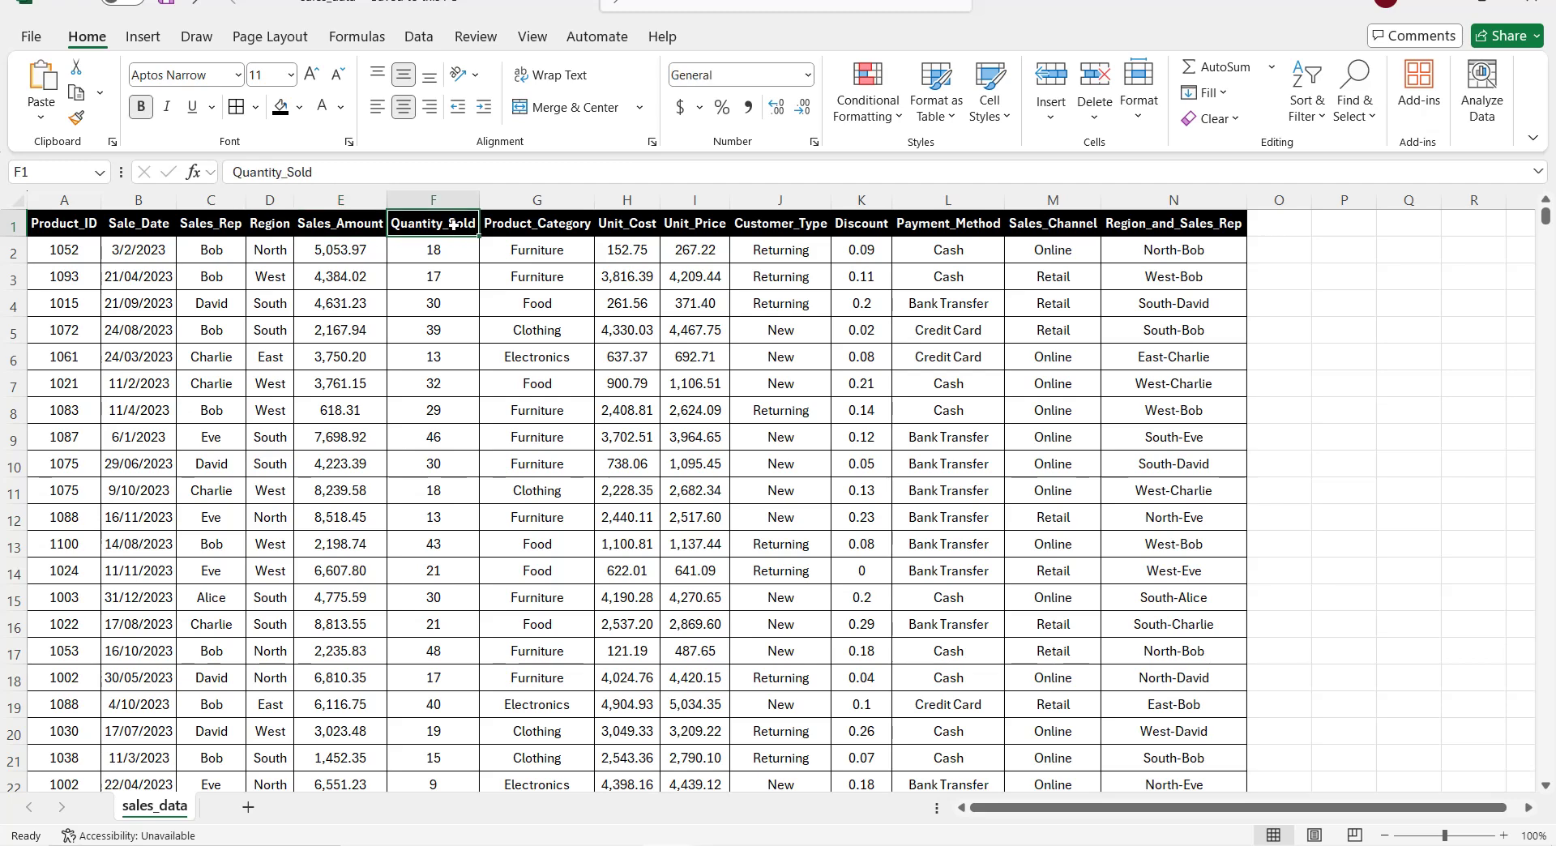
click(520, 223)
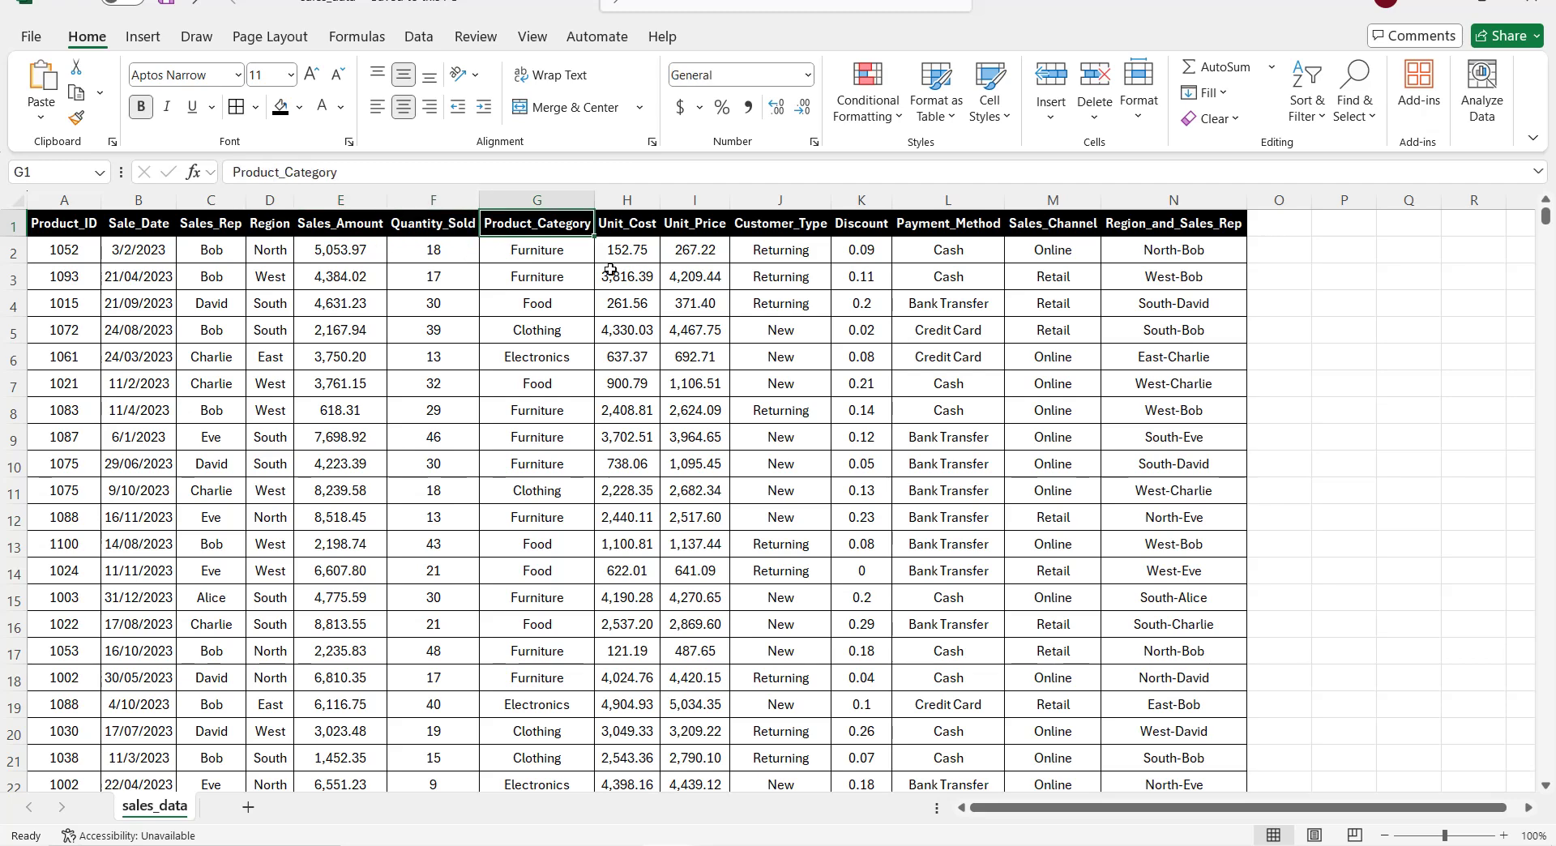
click(624, 223)
click(684, 224)
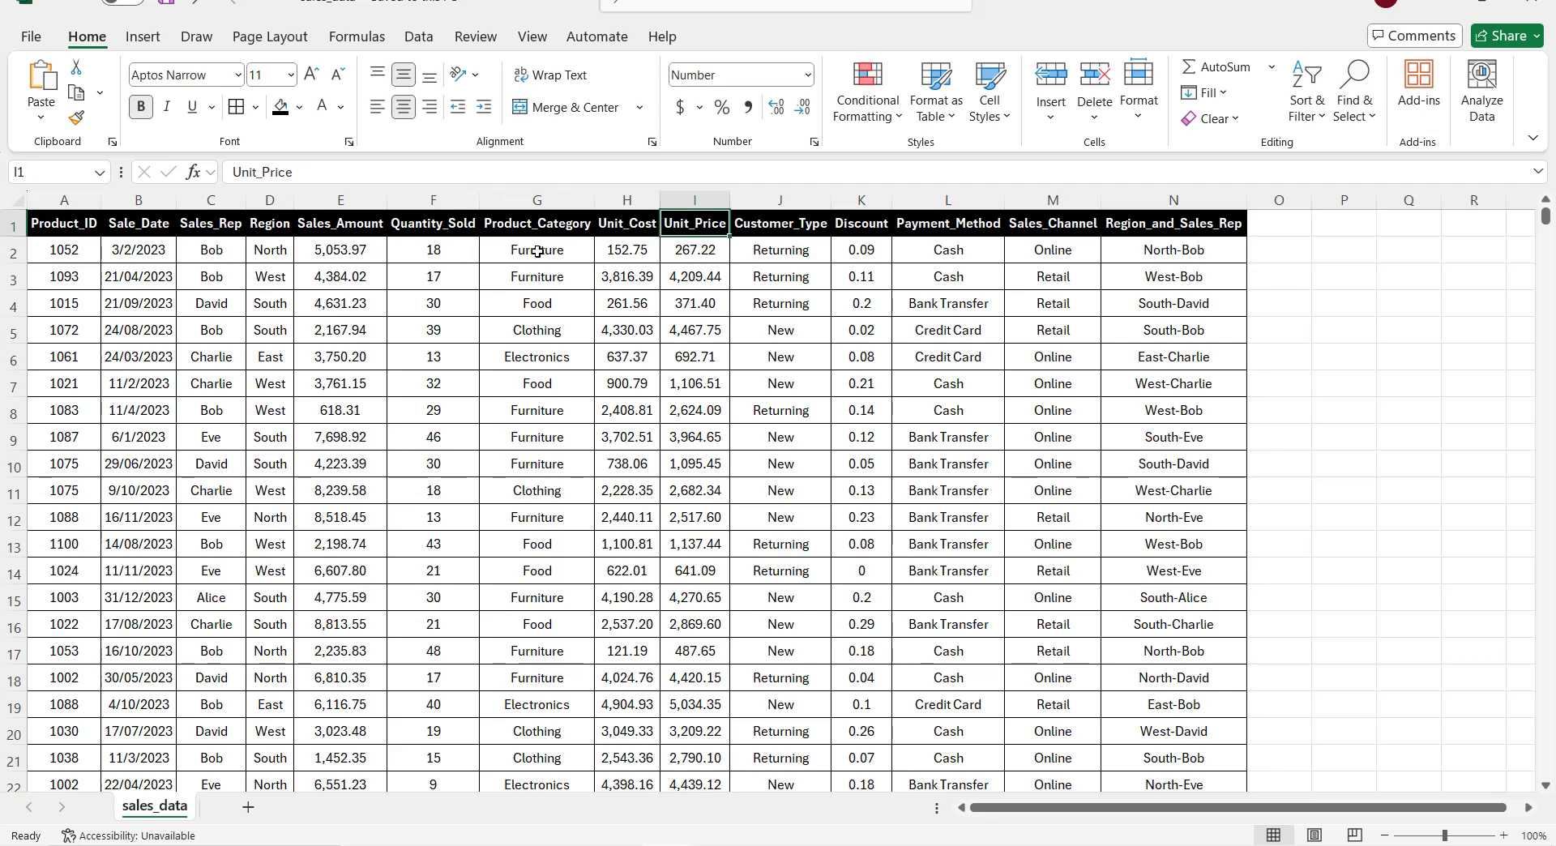
click(758, 226)
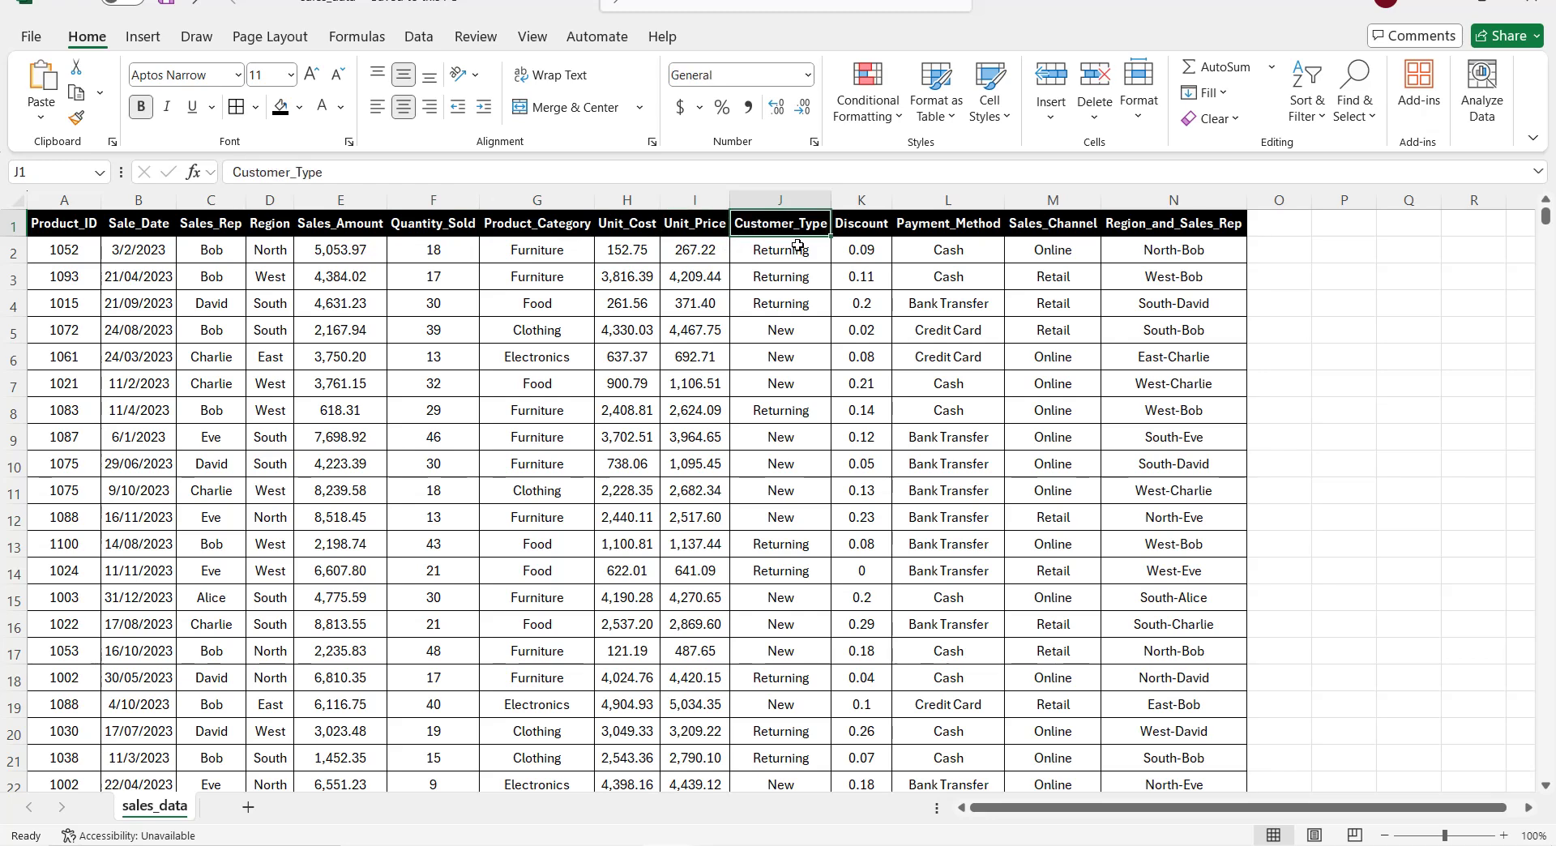
click(858, 216)
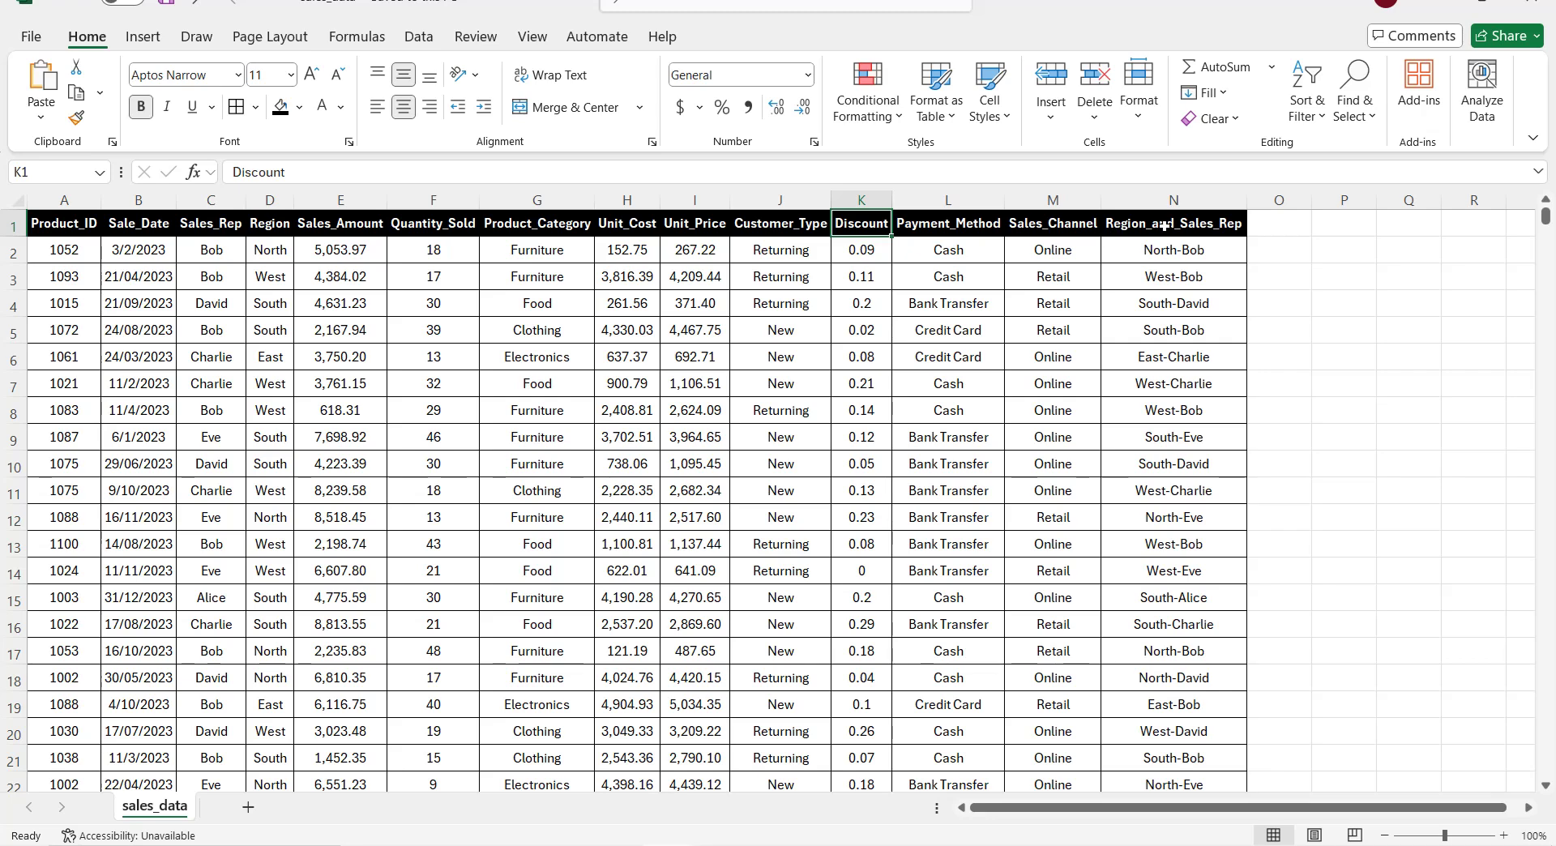
click(1164, 251)
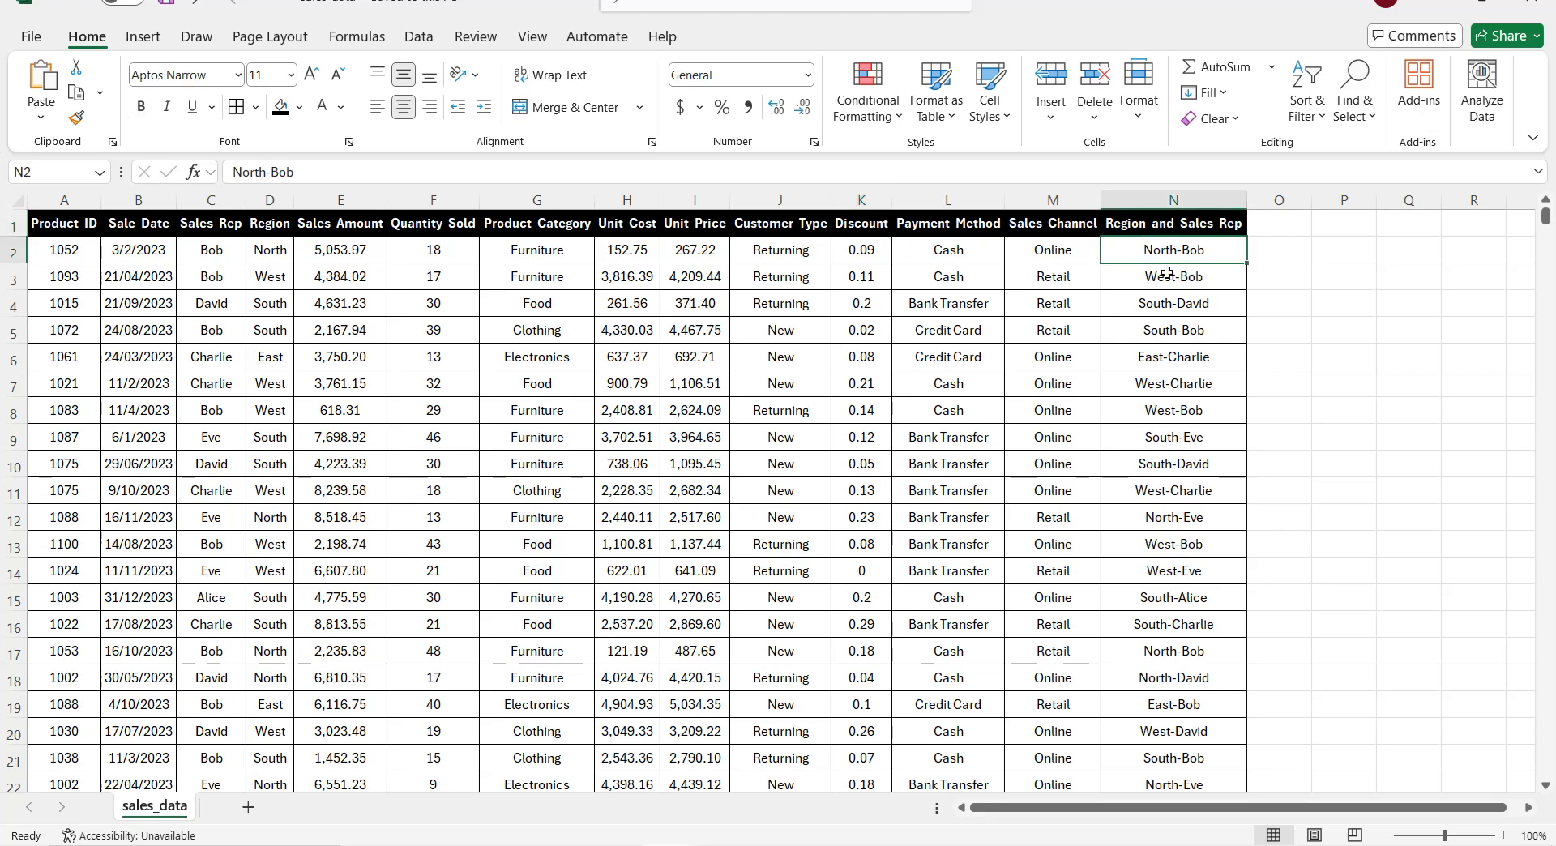
click(1161, 276)
click(1184, 301)
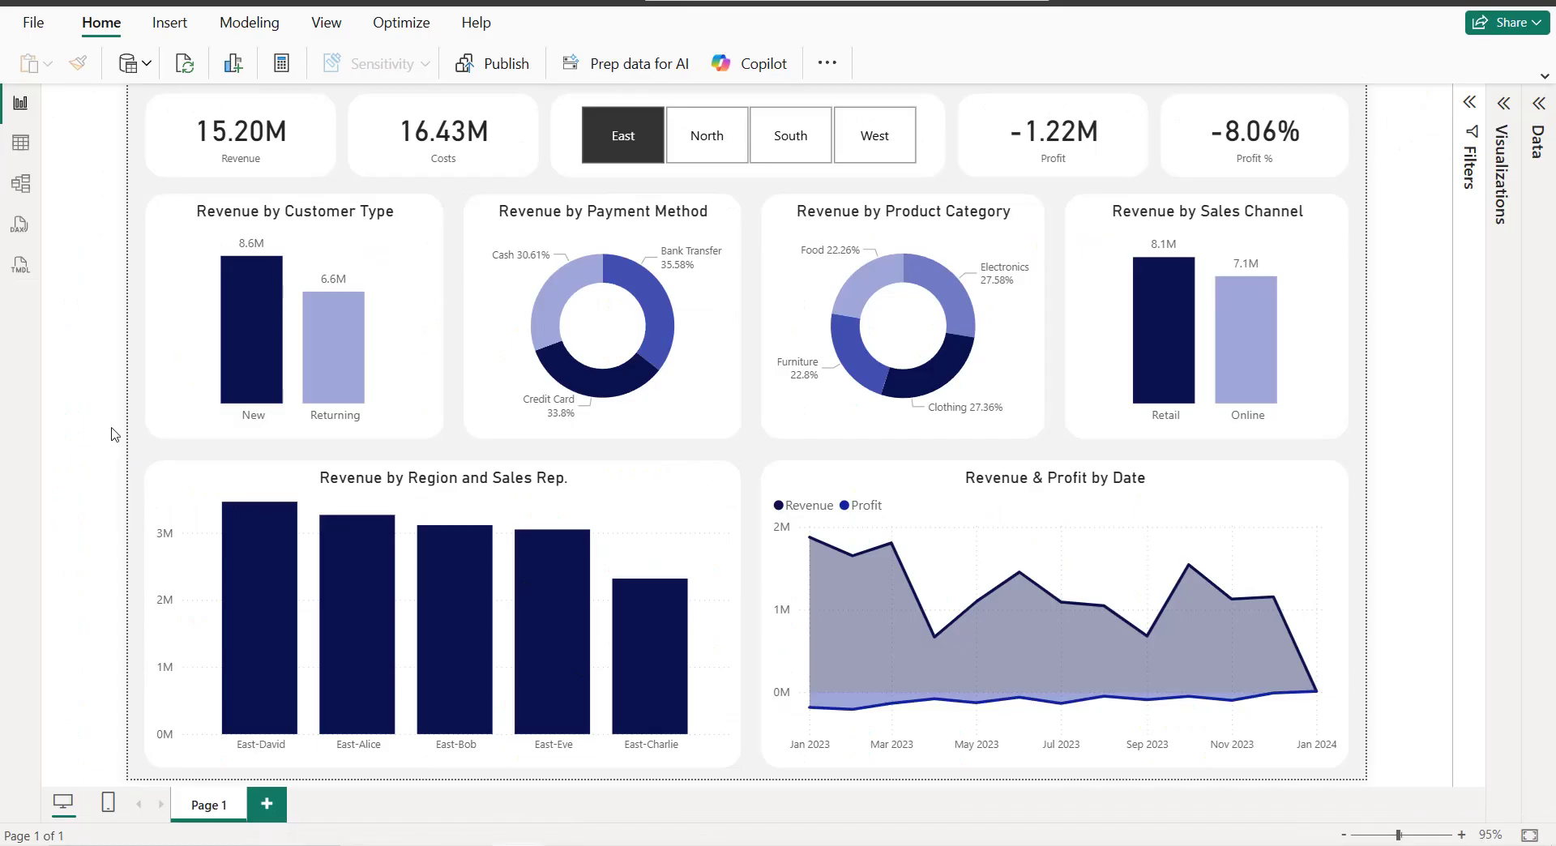
Step: Switch to Power BI, expand the sales_data field list, and examine the available data sources and the imported table's rows
click(1538, 103)
click(1393, 175)
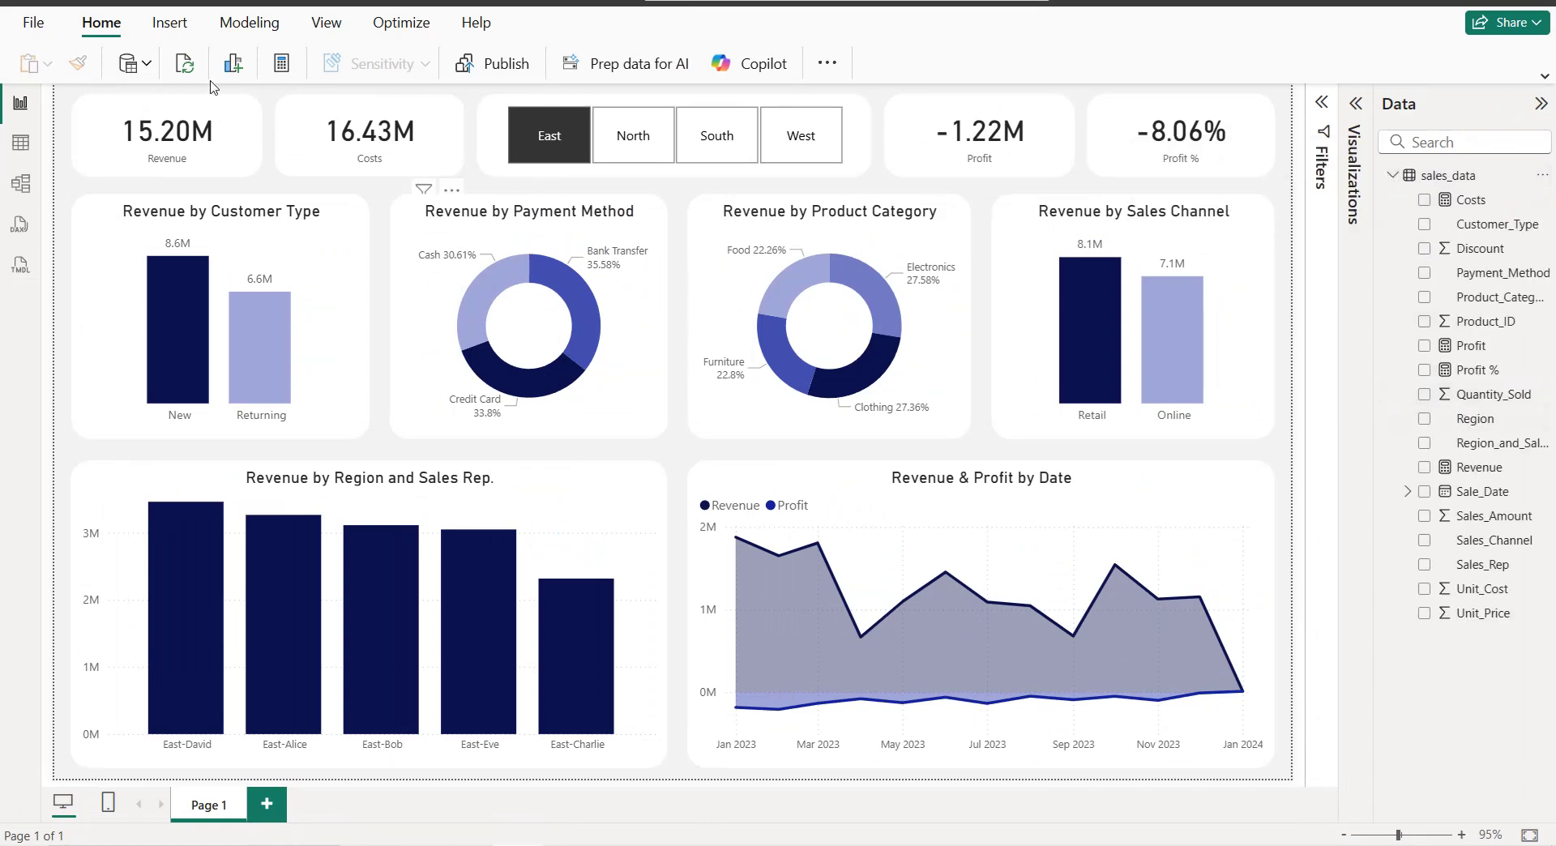
click(147, 63)
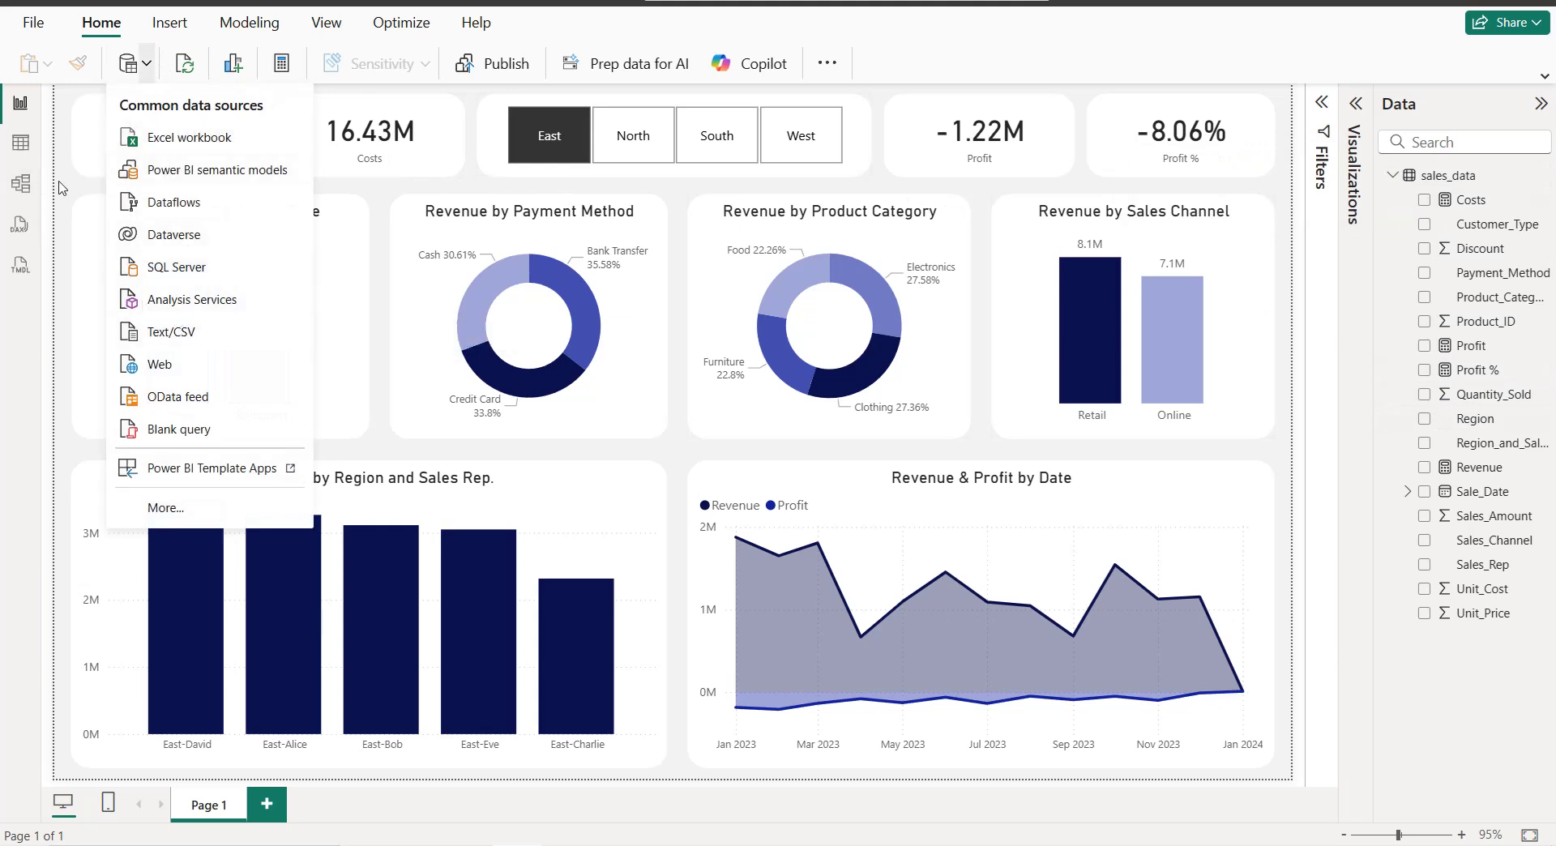
click(30, 162)
click(28, 149)
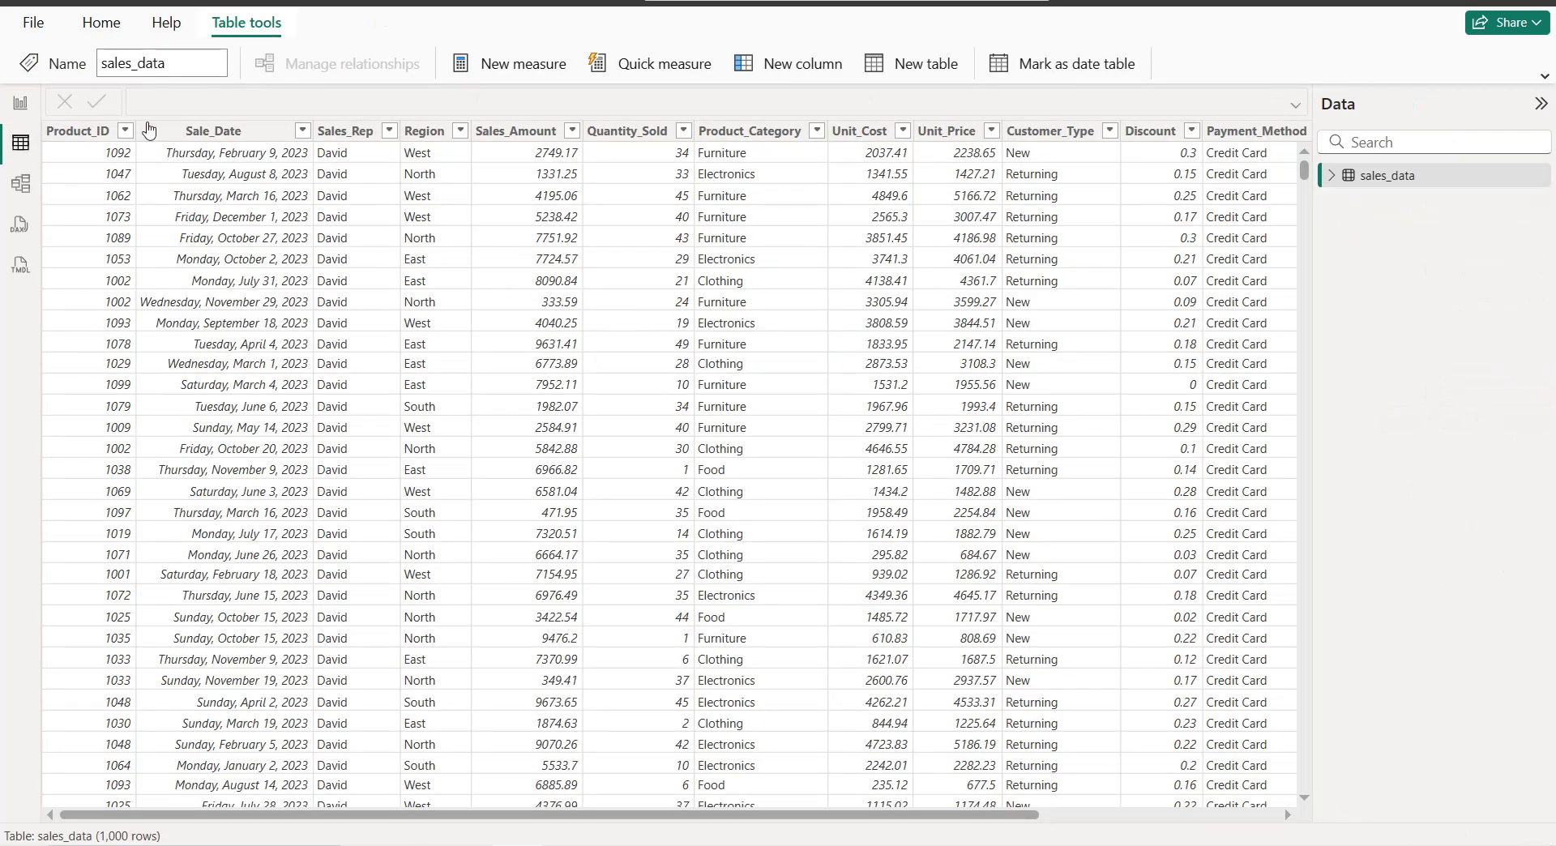
click(17, 104)
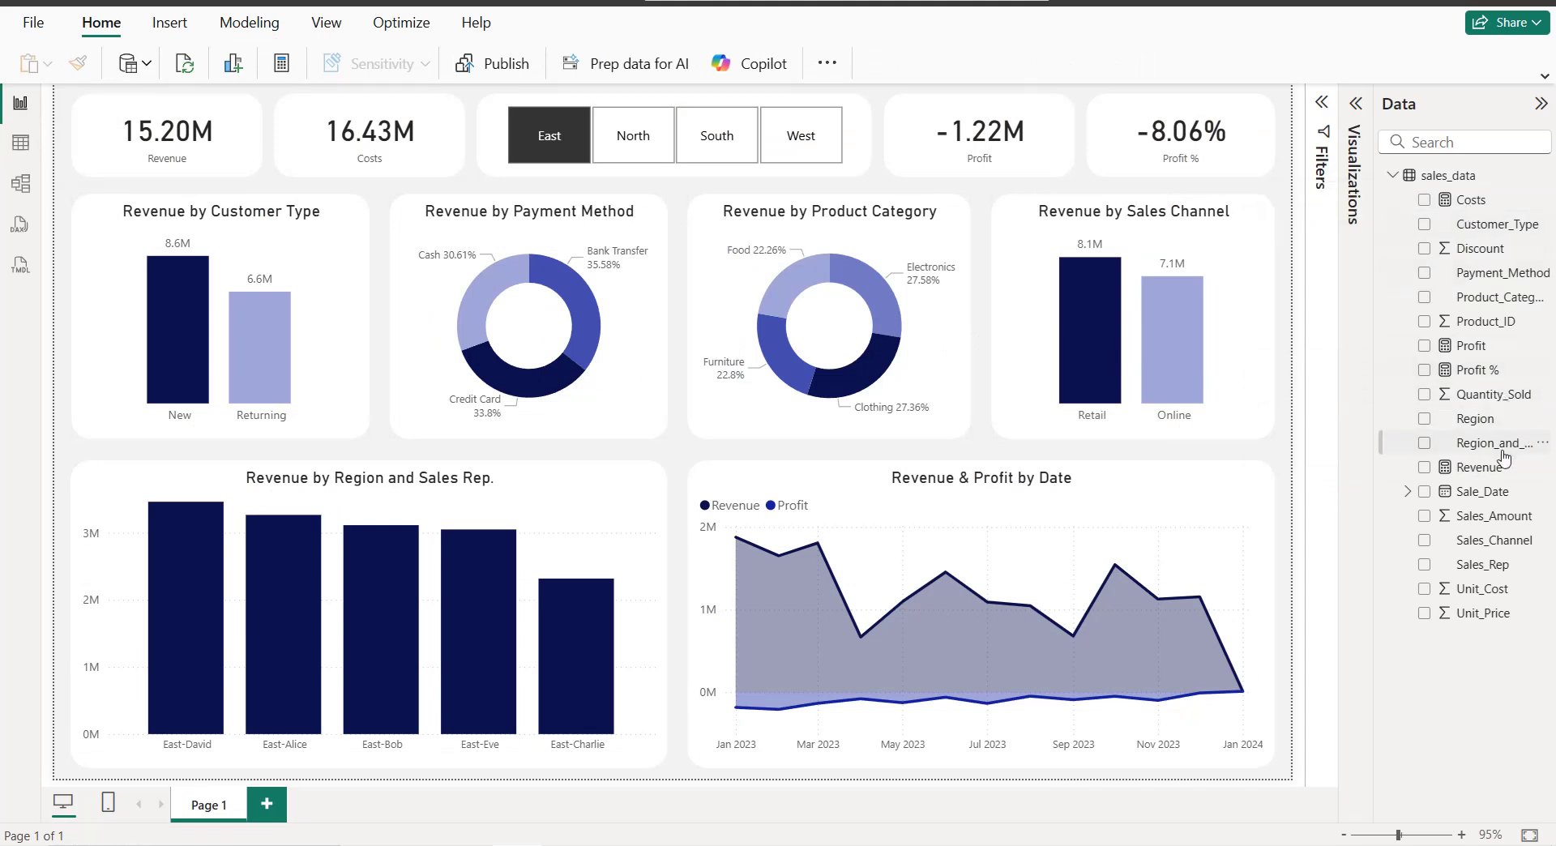
Step: Examine the DAX formulas of the Revenue, Costs, Profit and Profit % measures in the sales_data table
click(1498, 476)
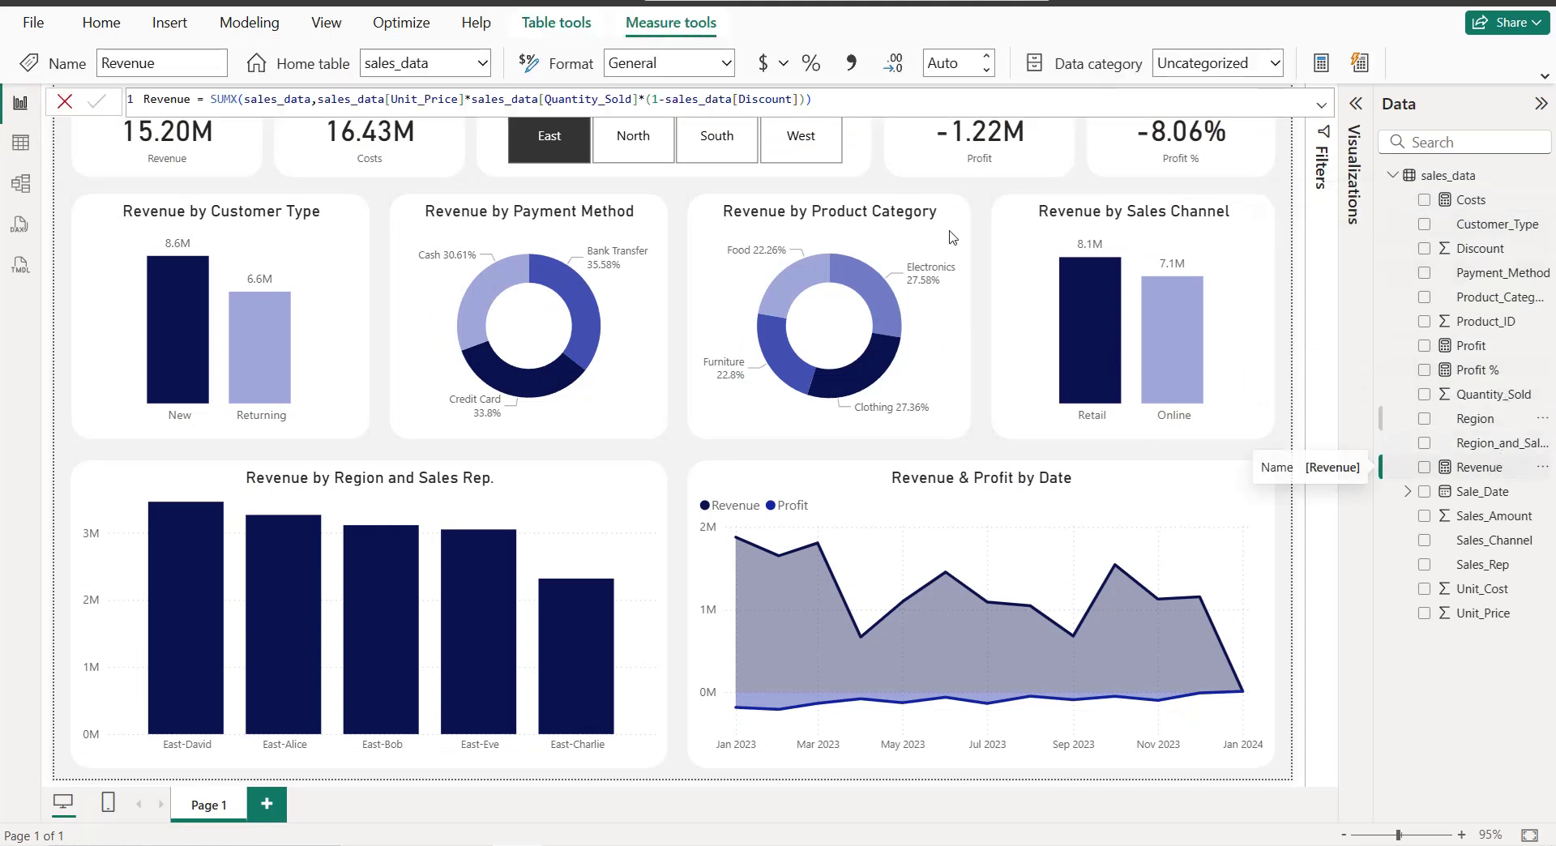
click(256, 100)
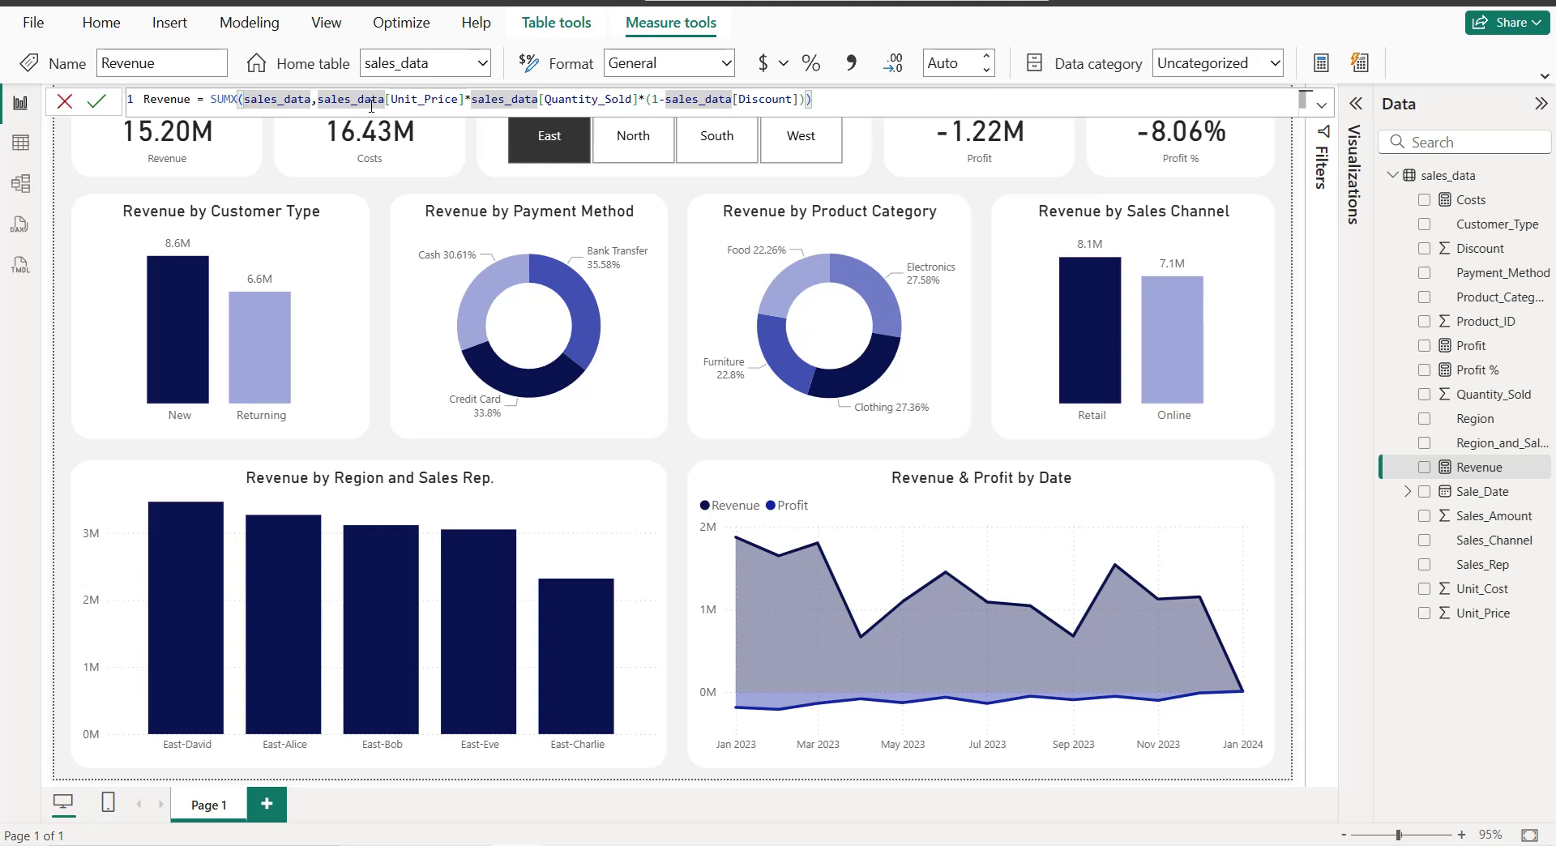
double_click(178, 102)
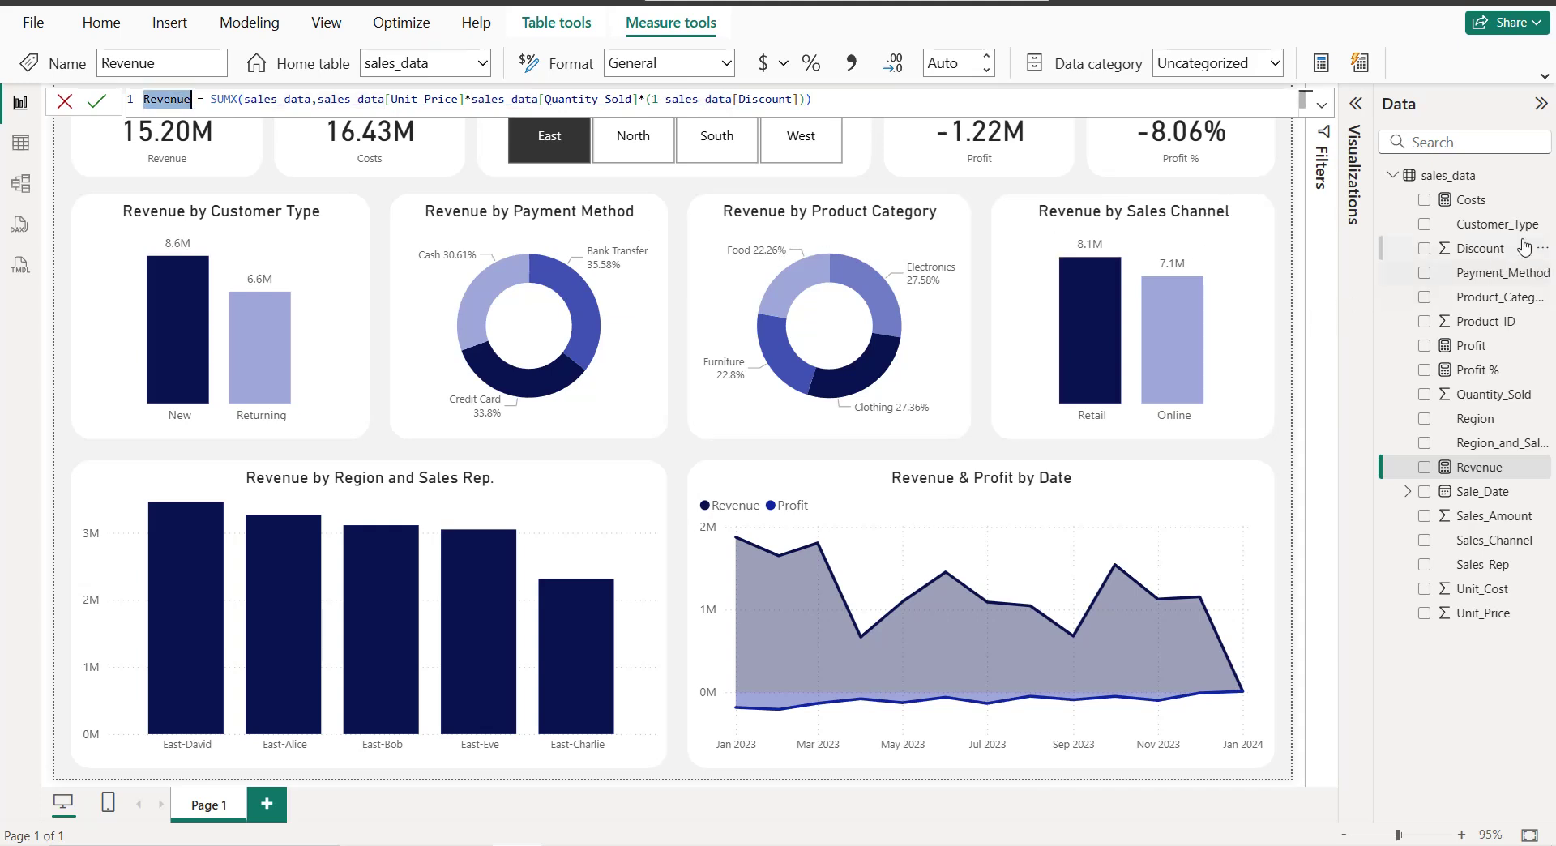
click(1491, 204)
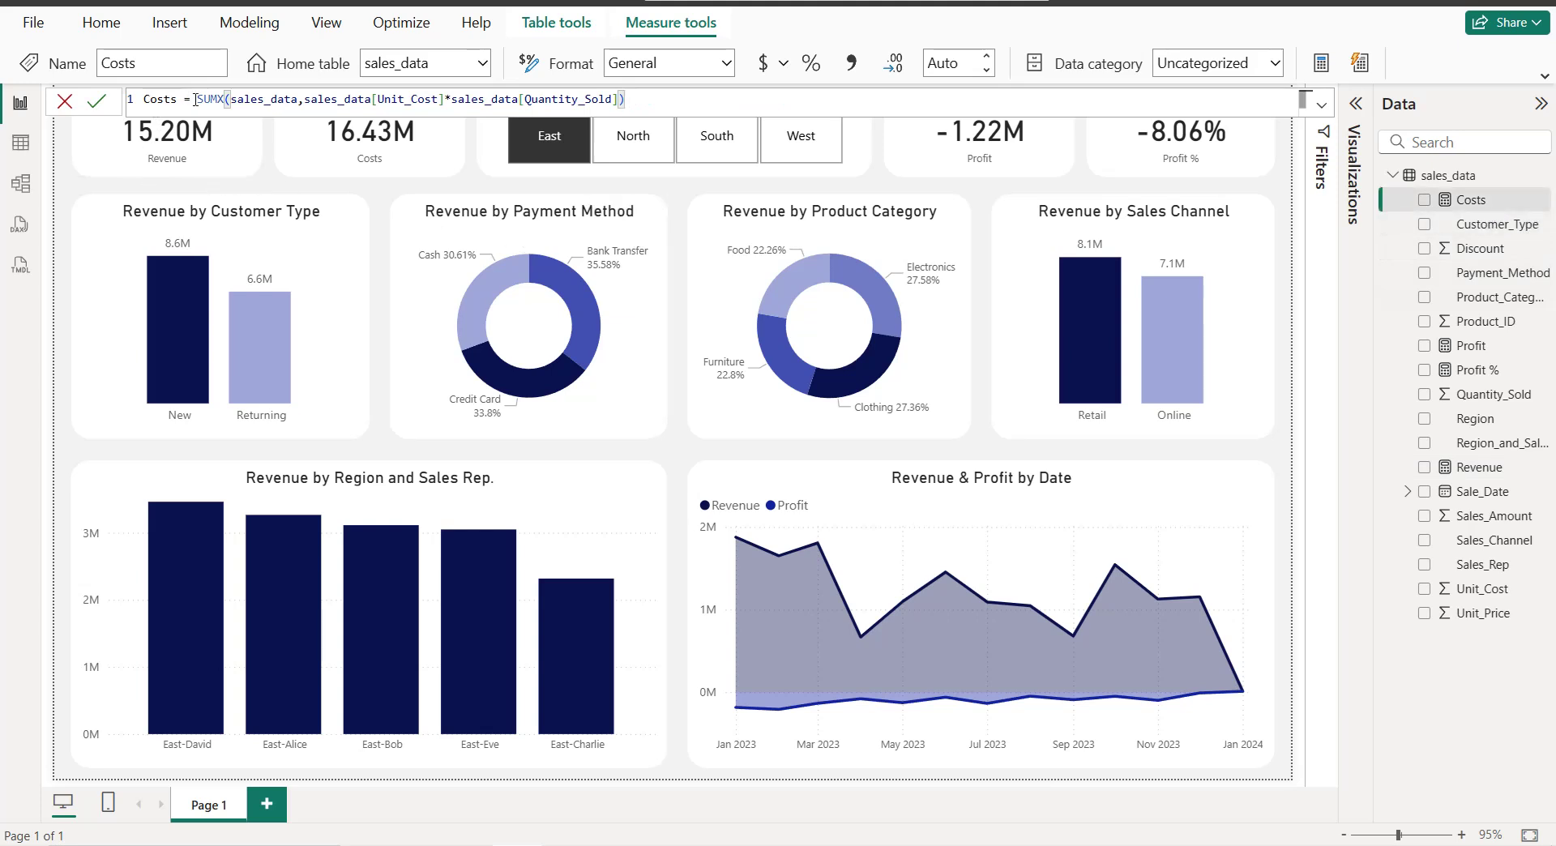
double_click(244, 99)
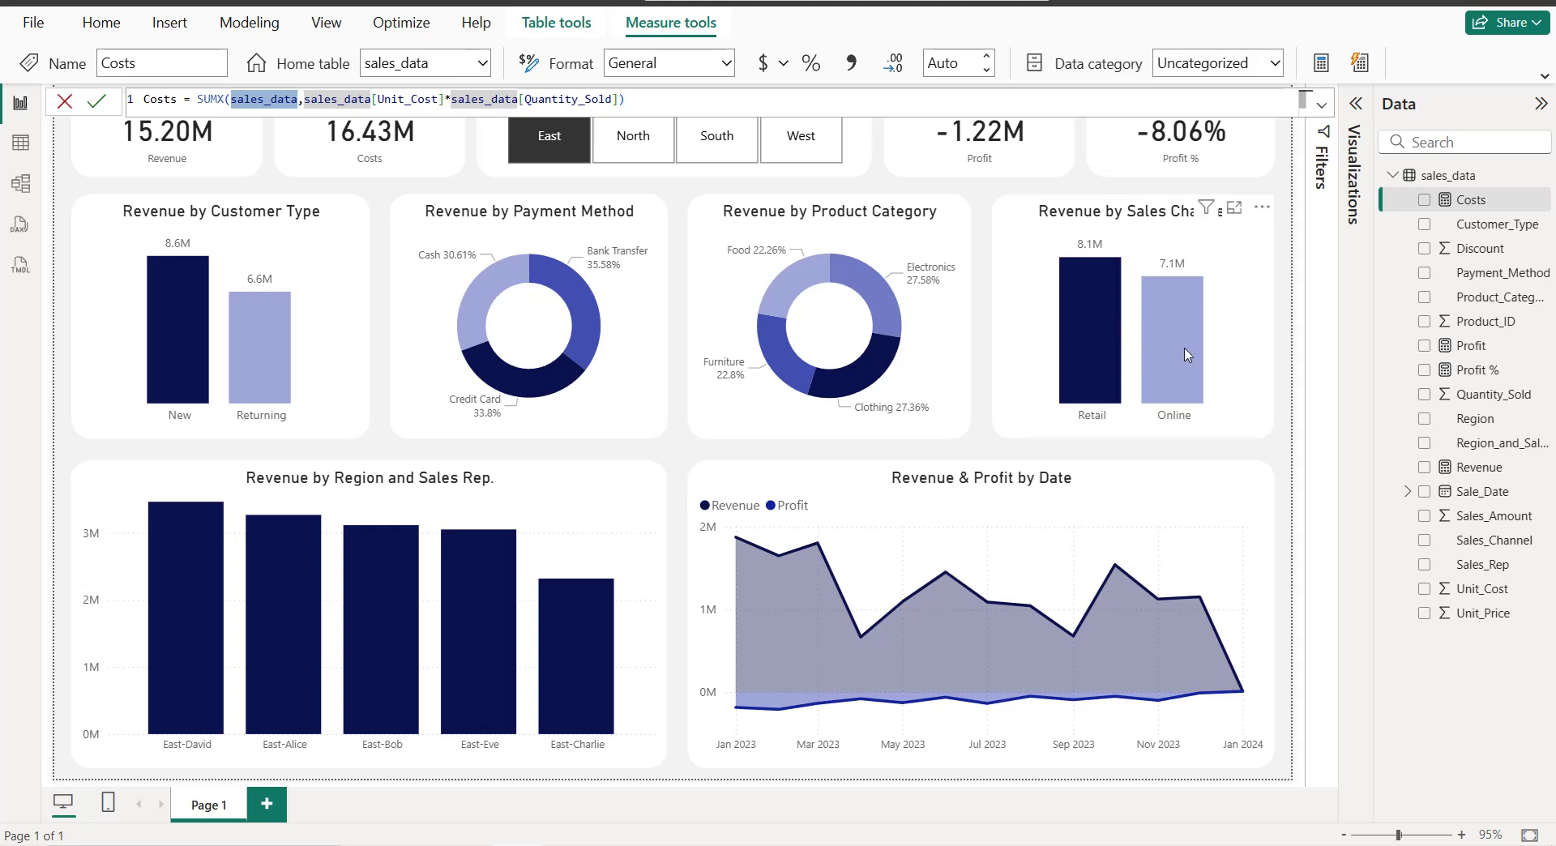
click(1436, 355)
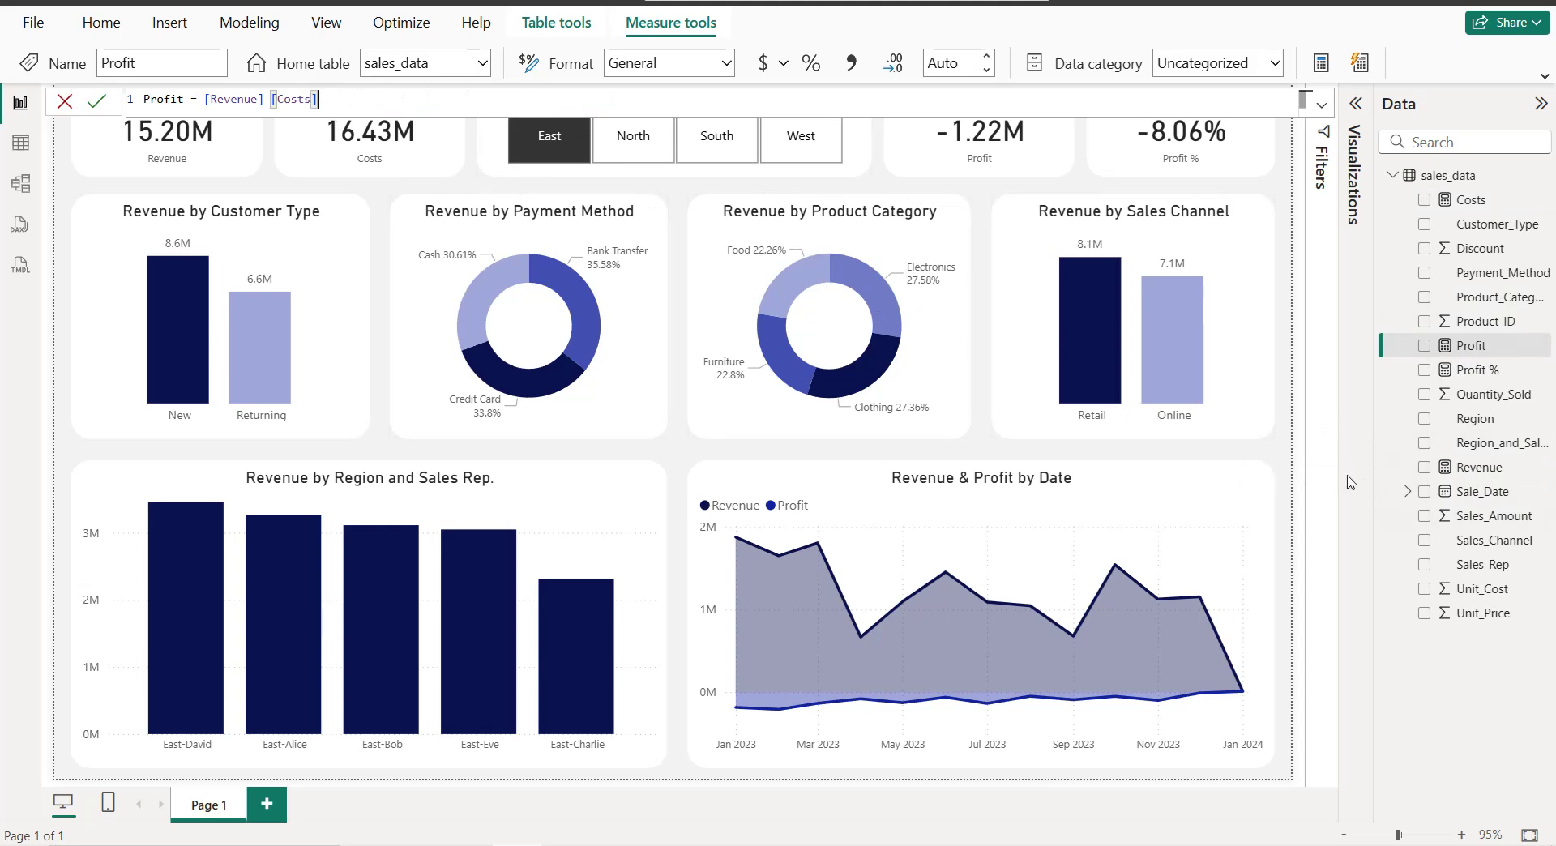
key(Return)
click(1479, 373)
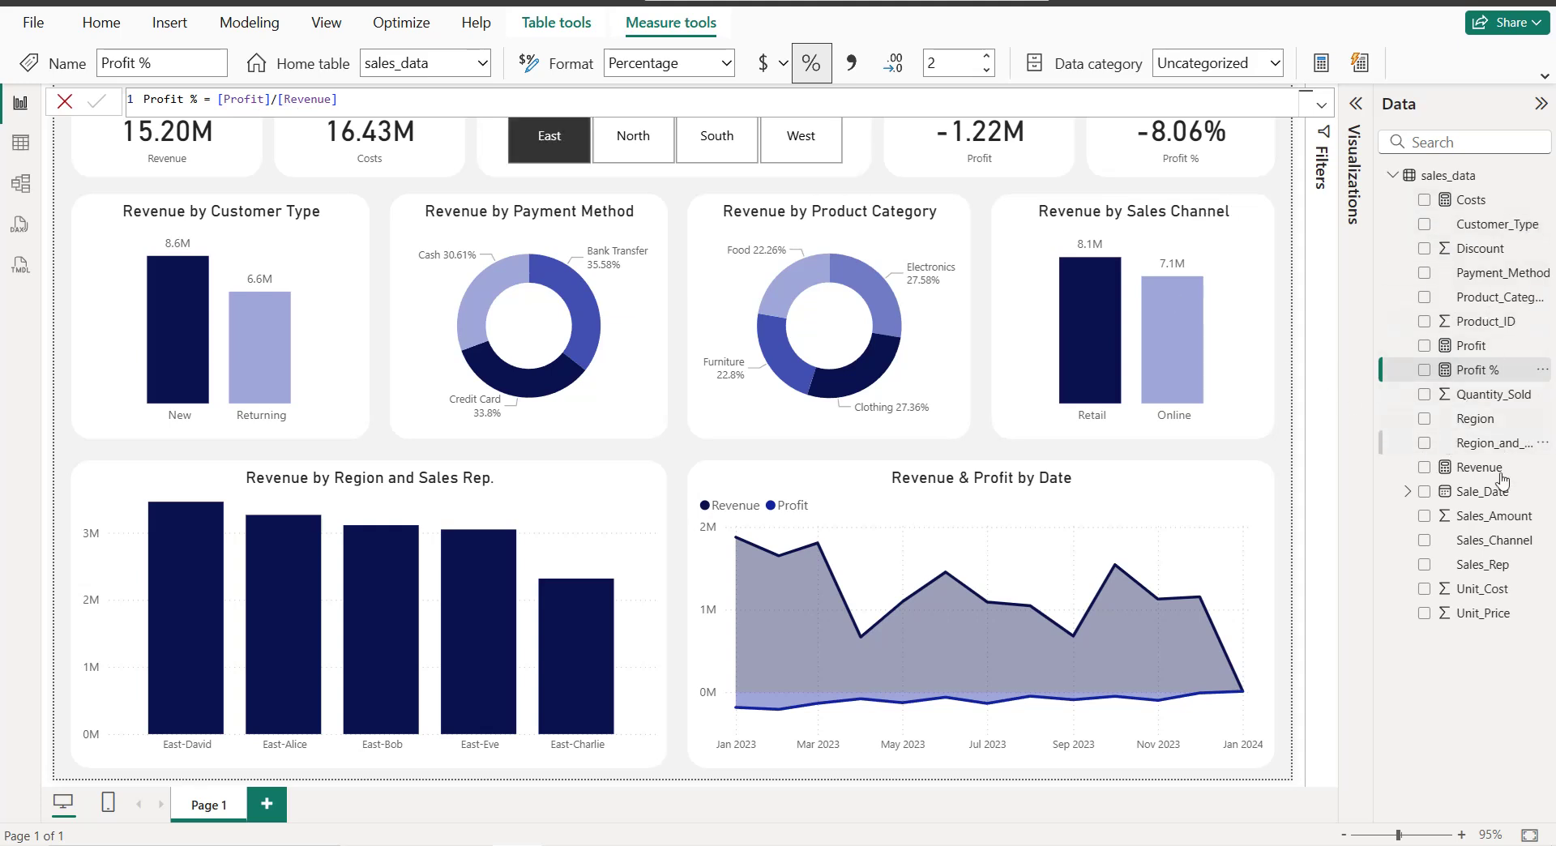
click(677, 197)
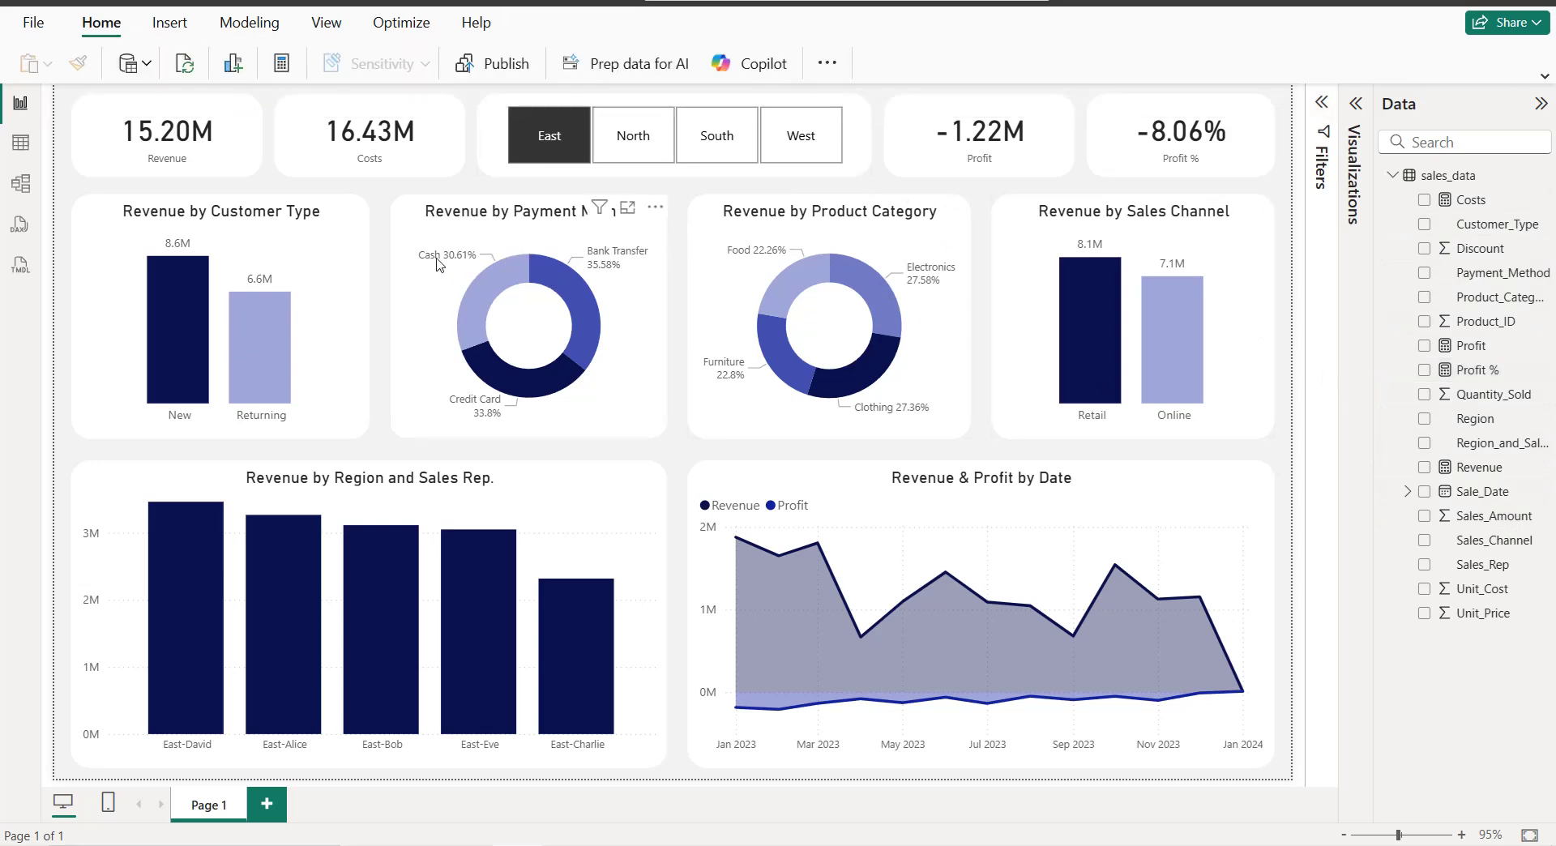
Step: Clear the East region filter and add a blank second report page with the visual-building options shown
click(549, 135)
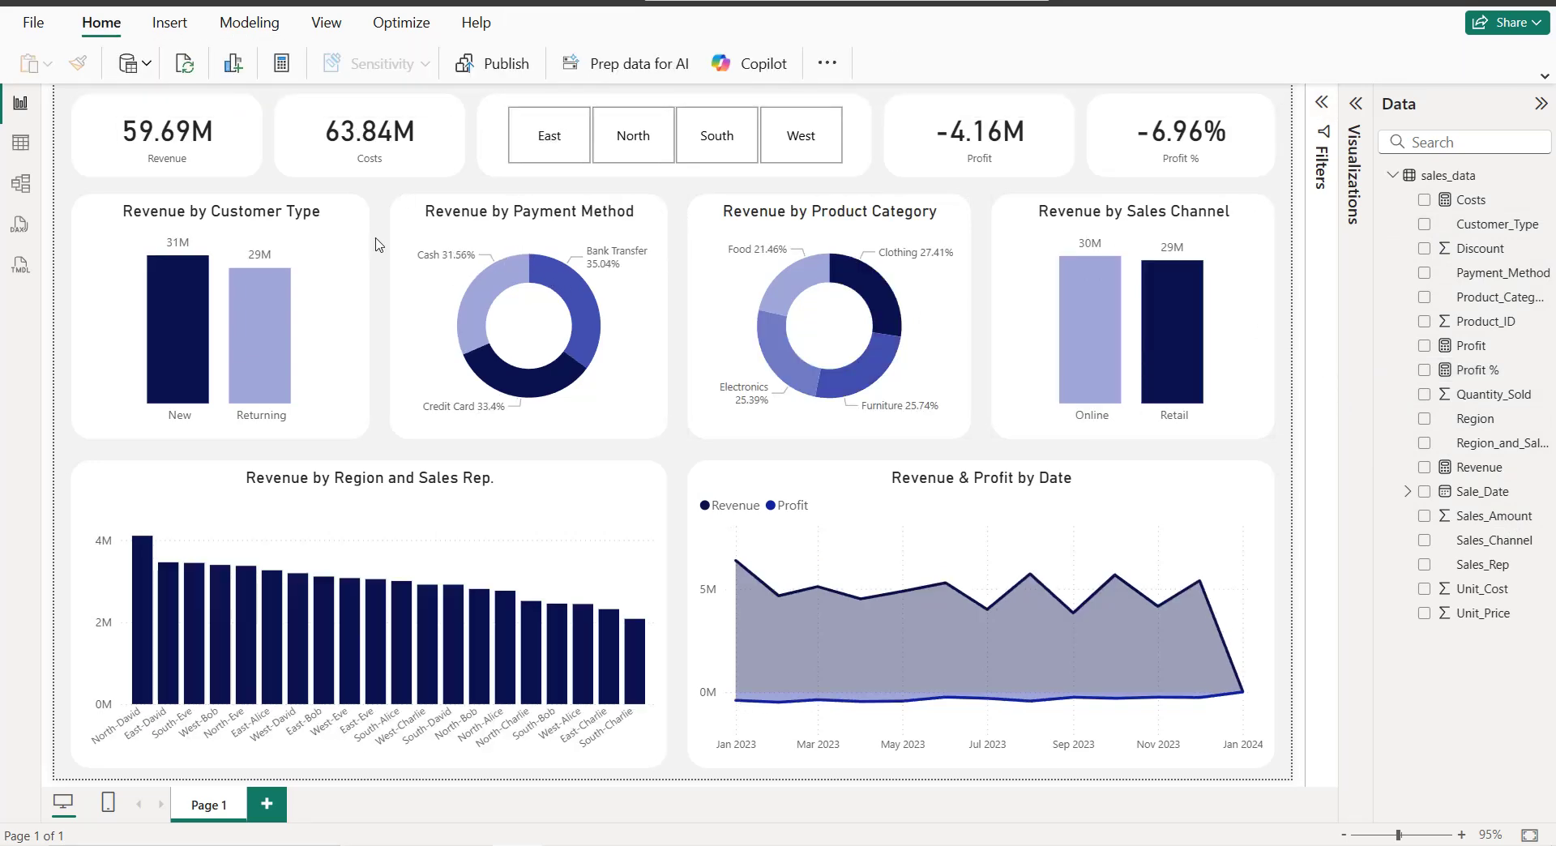
click(280, 802)
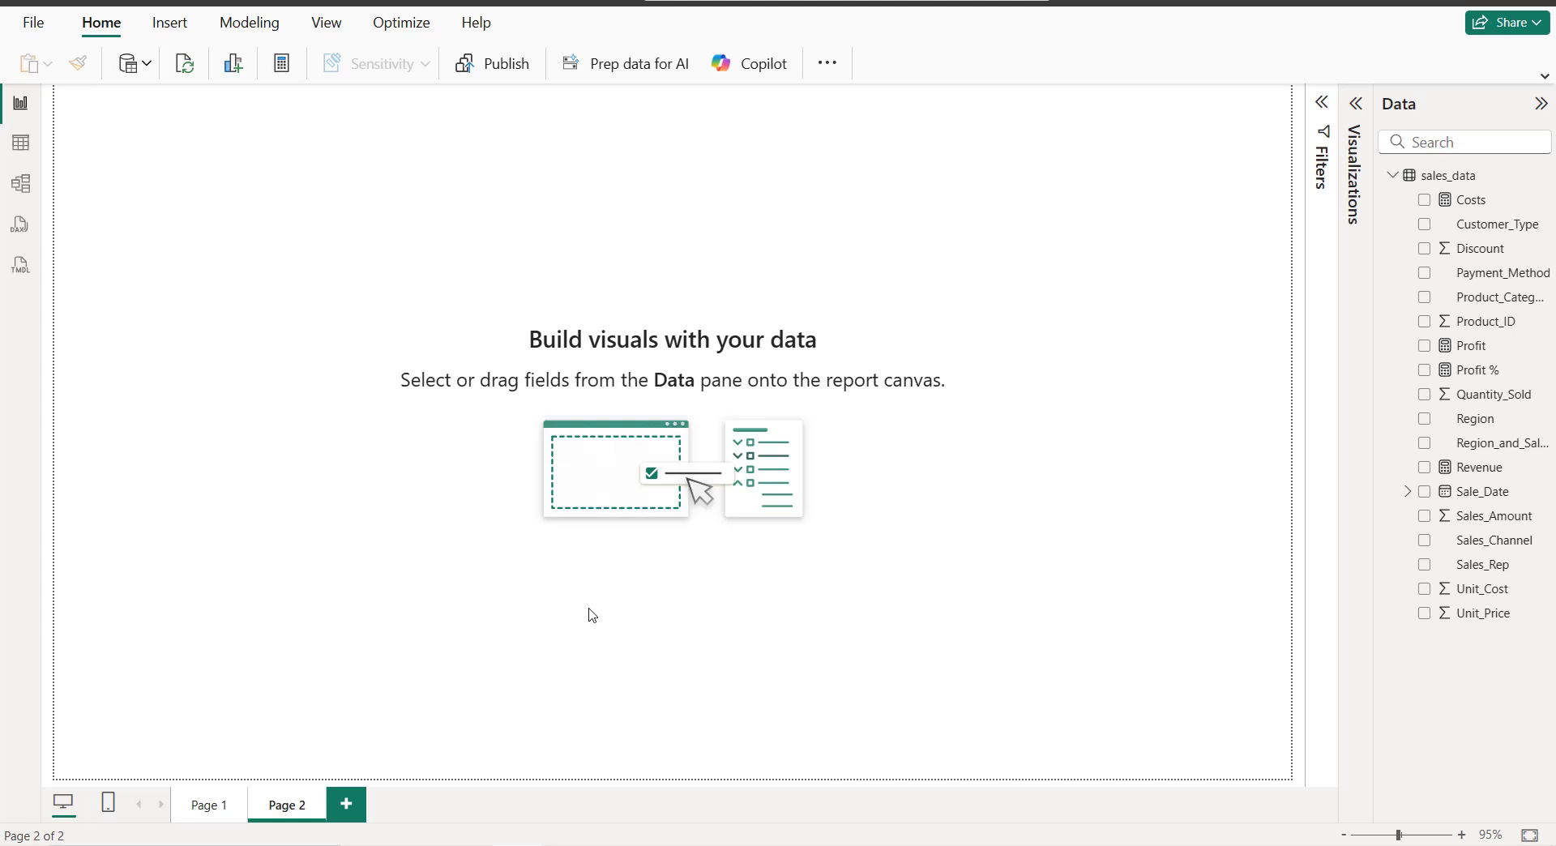
click(1358, 114)
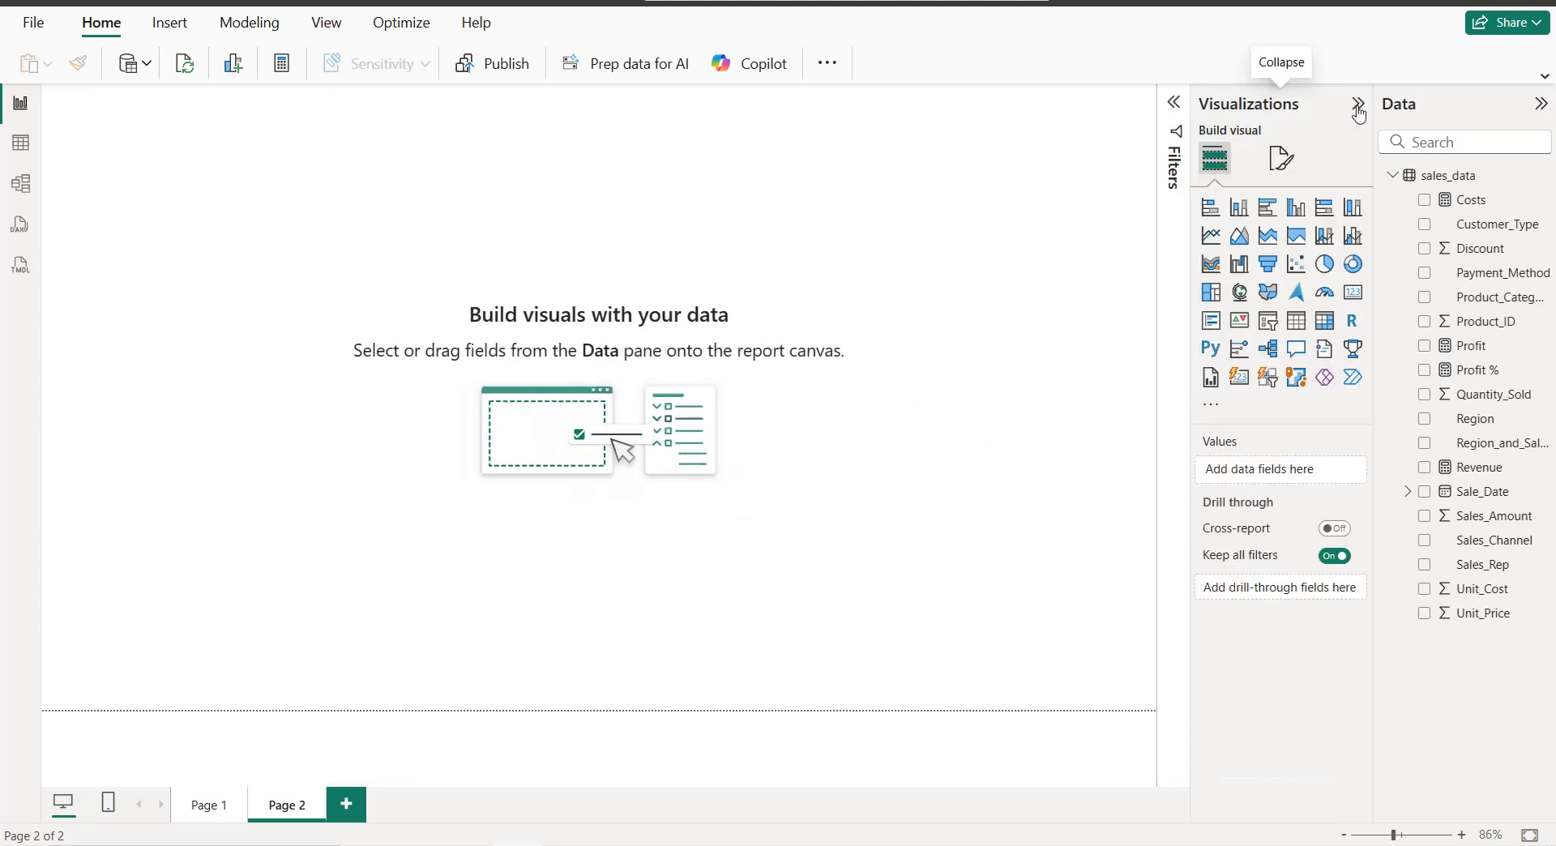
Step: Set the second page's canvas background to a light grey shade of white with 50% transparency
click(1281, 166)
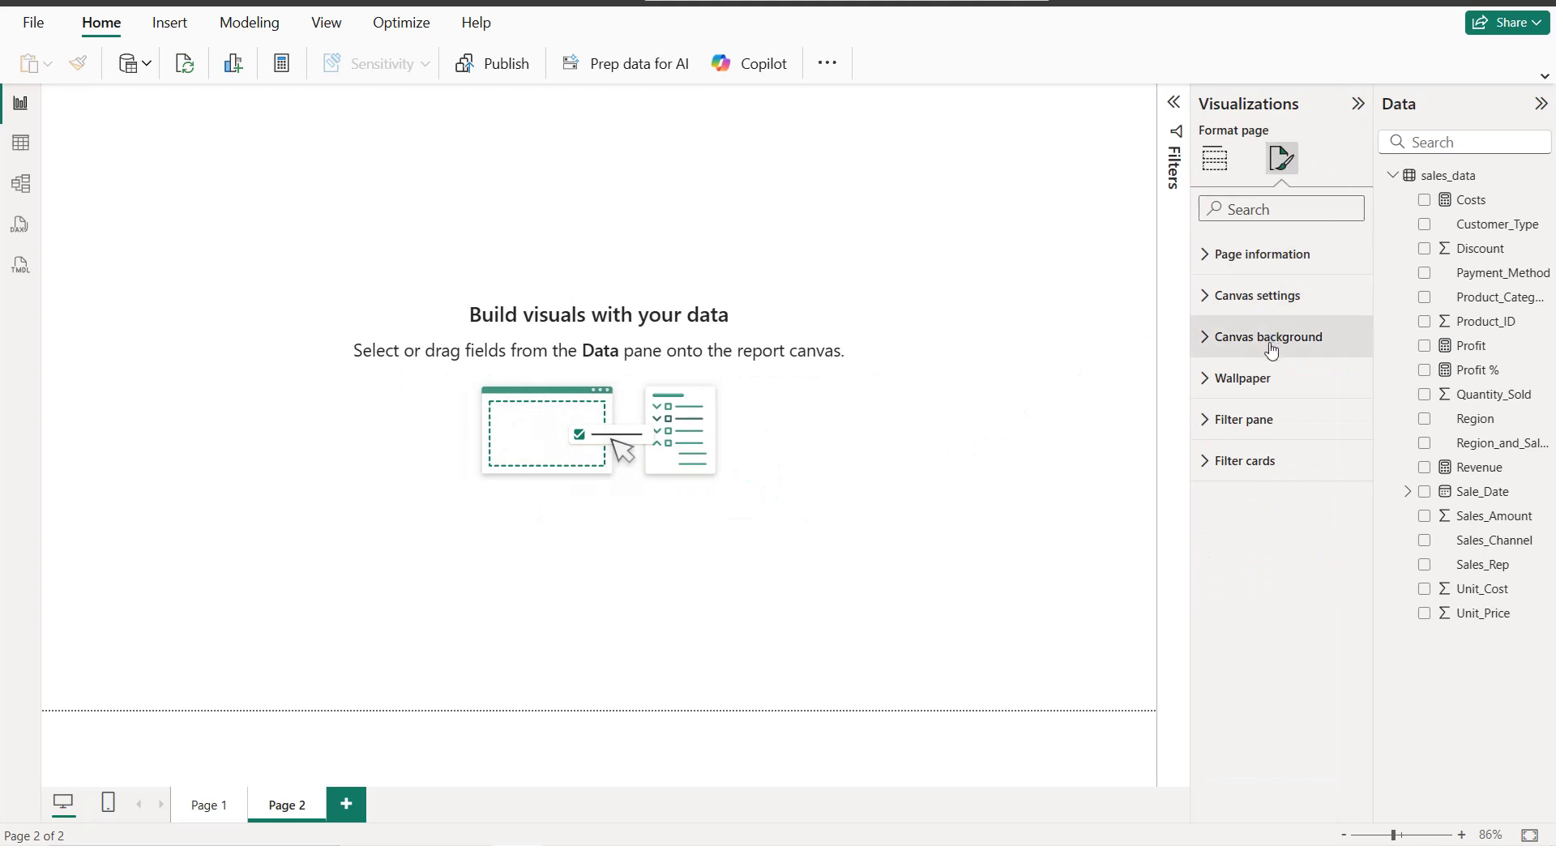
click(1273, 339)
click(1248, 406)
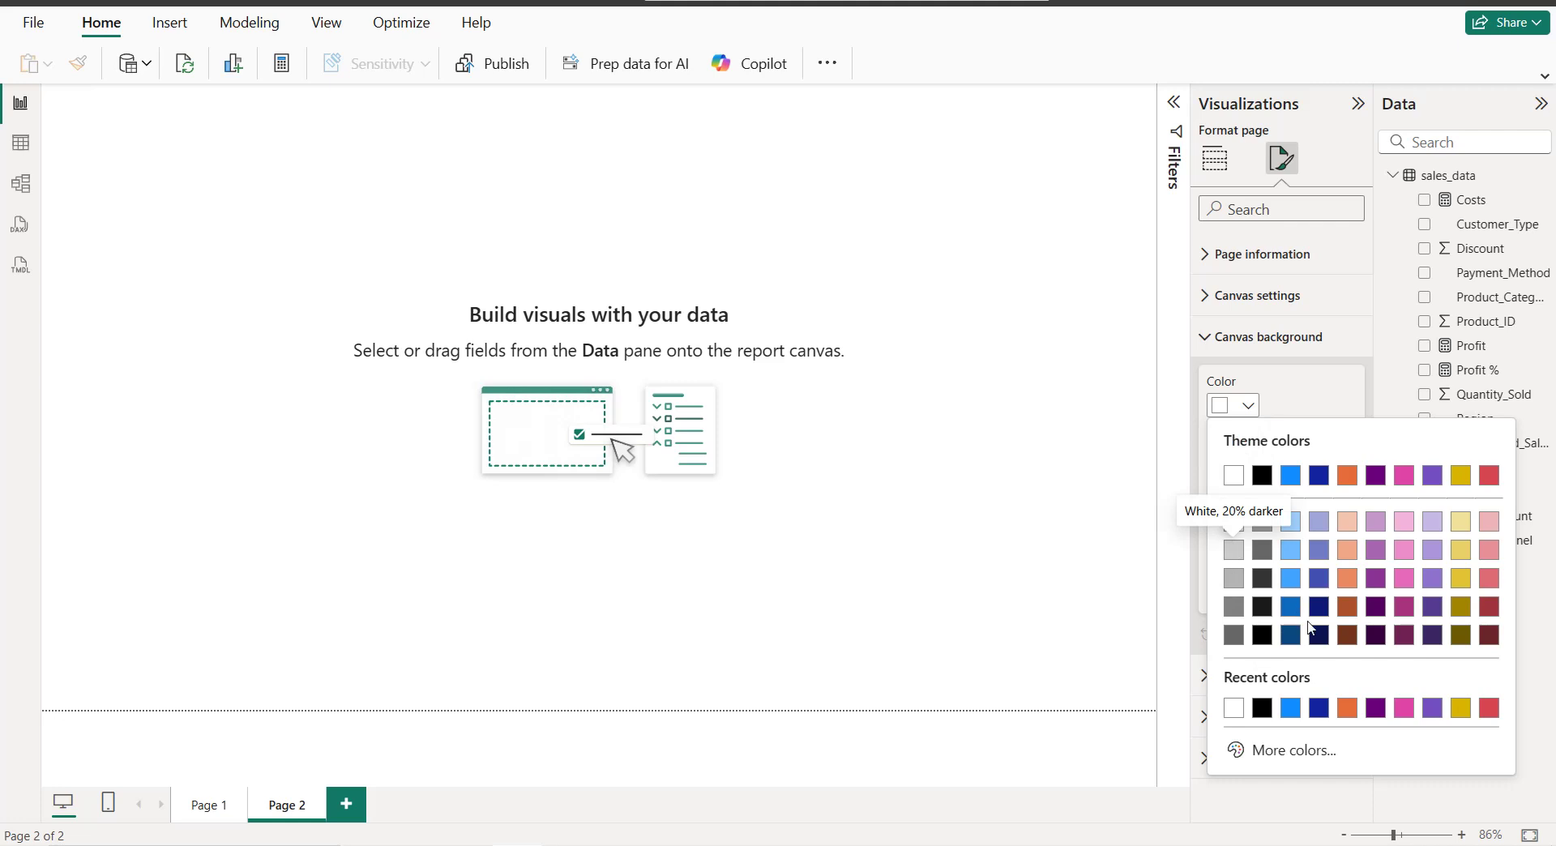
click(1232, 525)
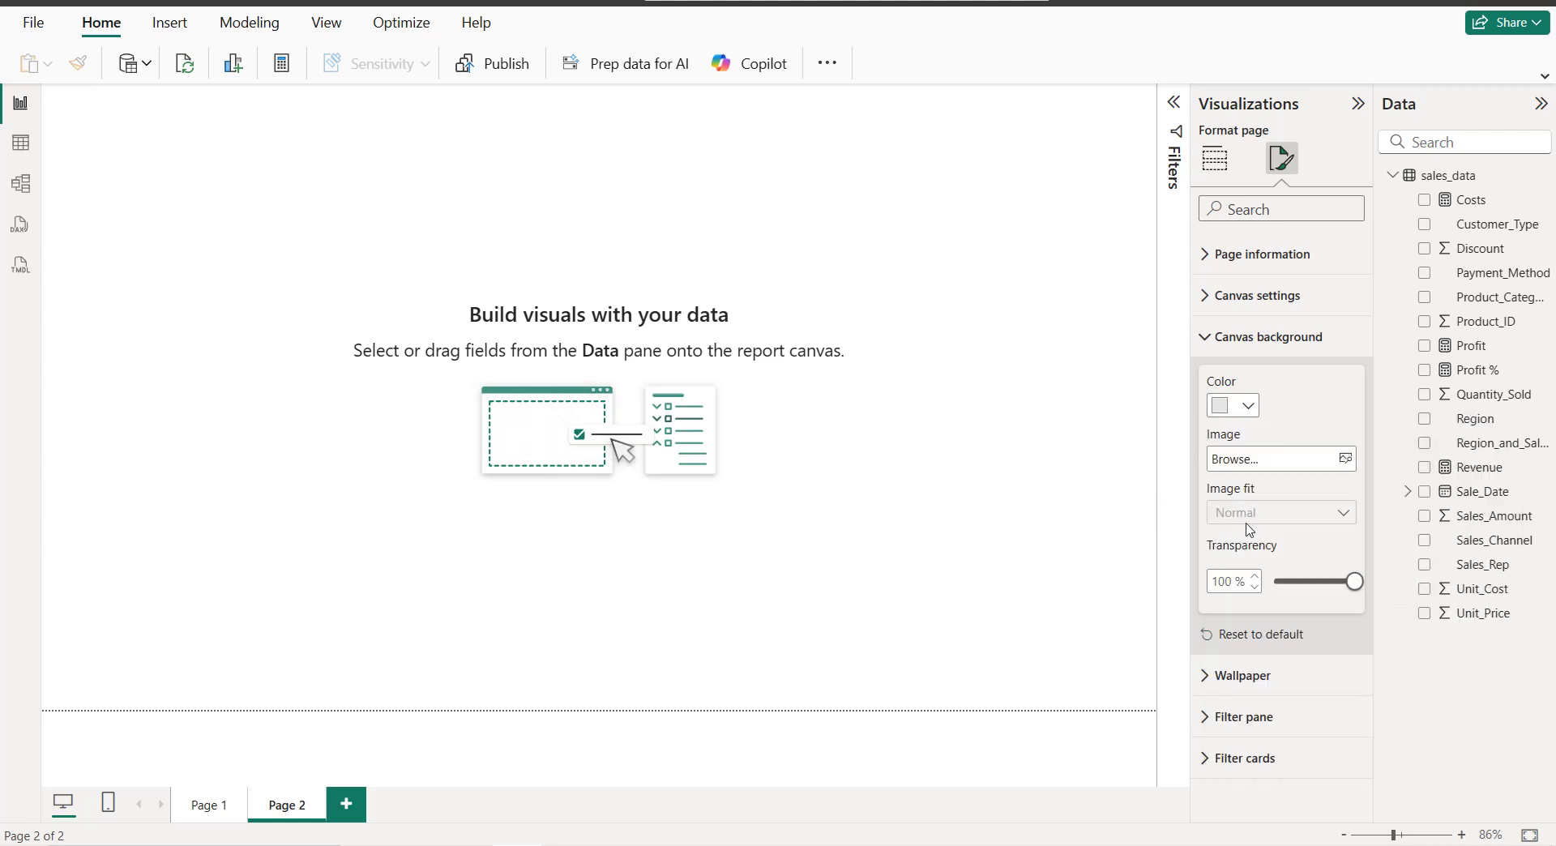
drag(1353, 581, 1316, 582)
click(1254, 589)
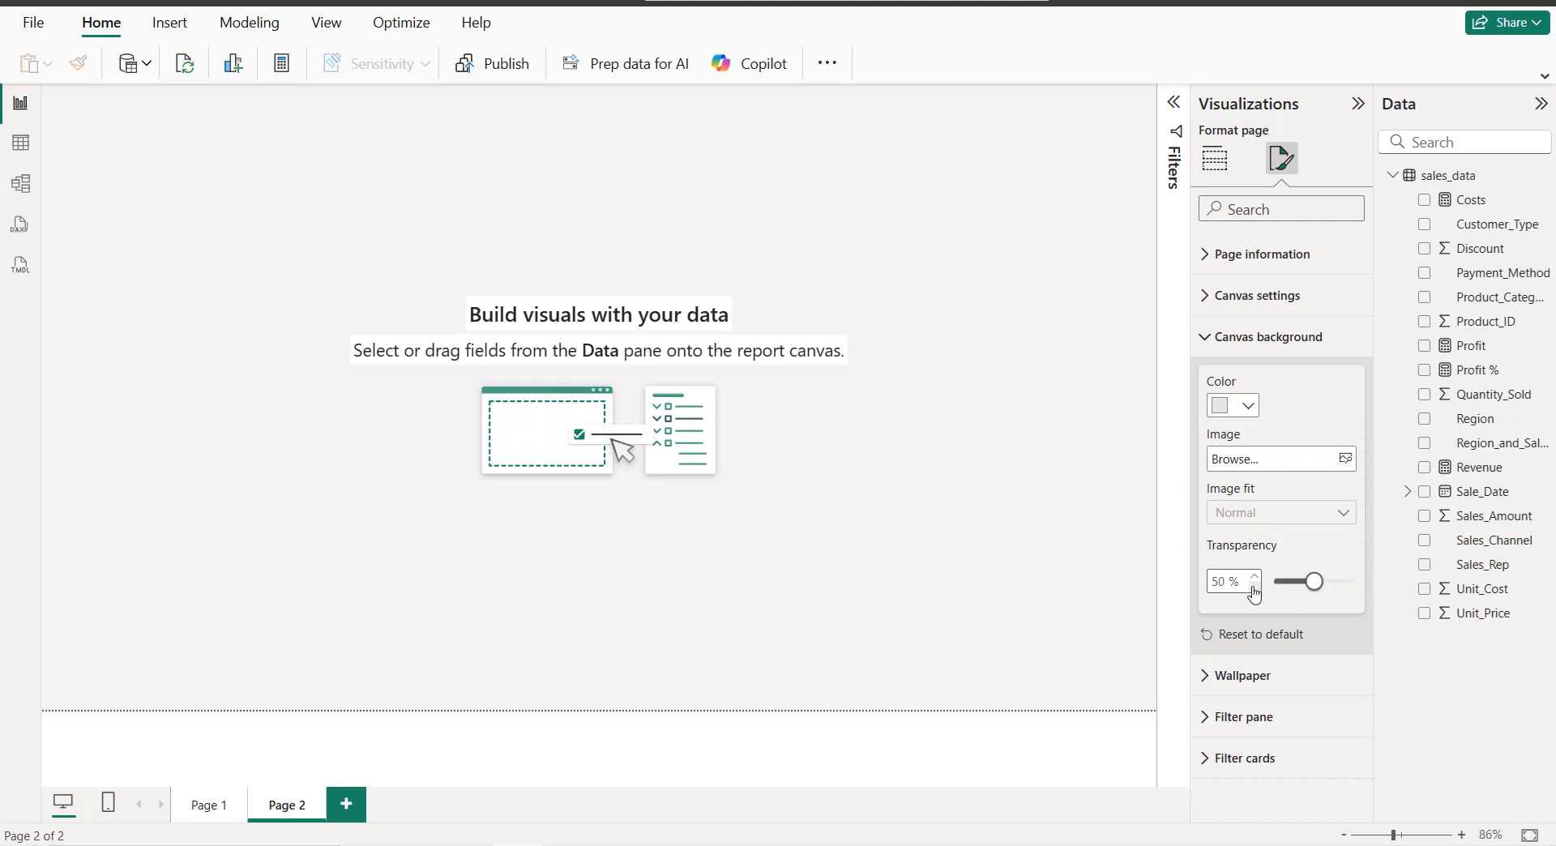
click(1357, 106)
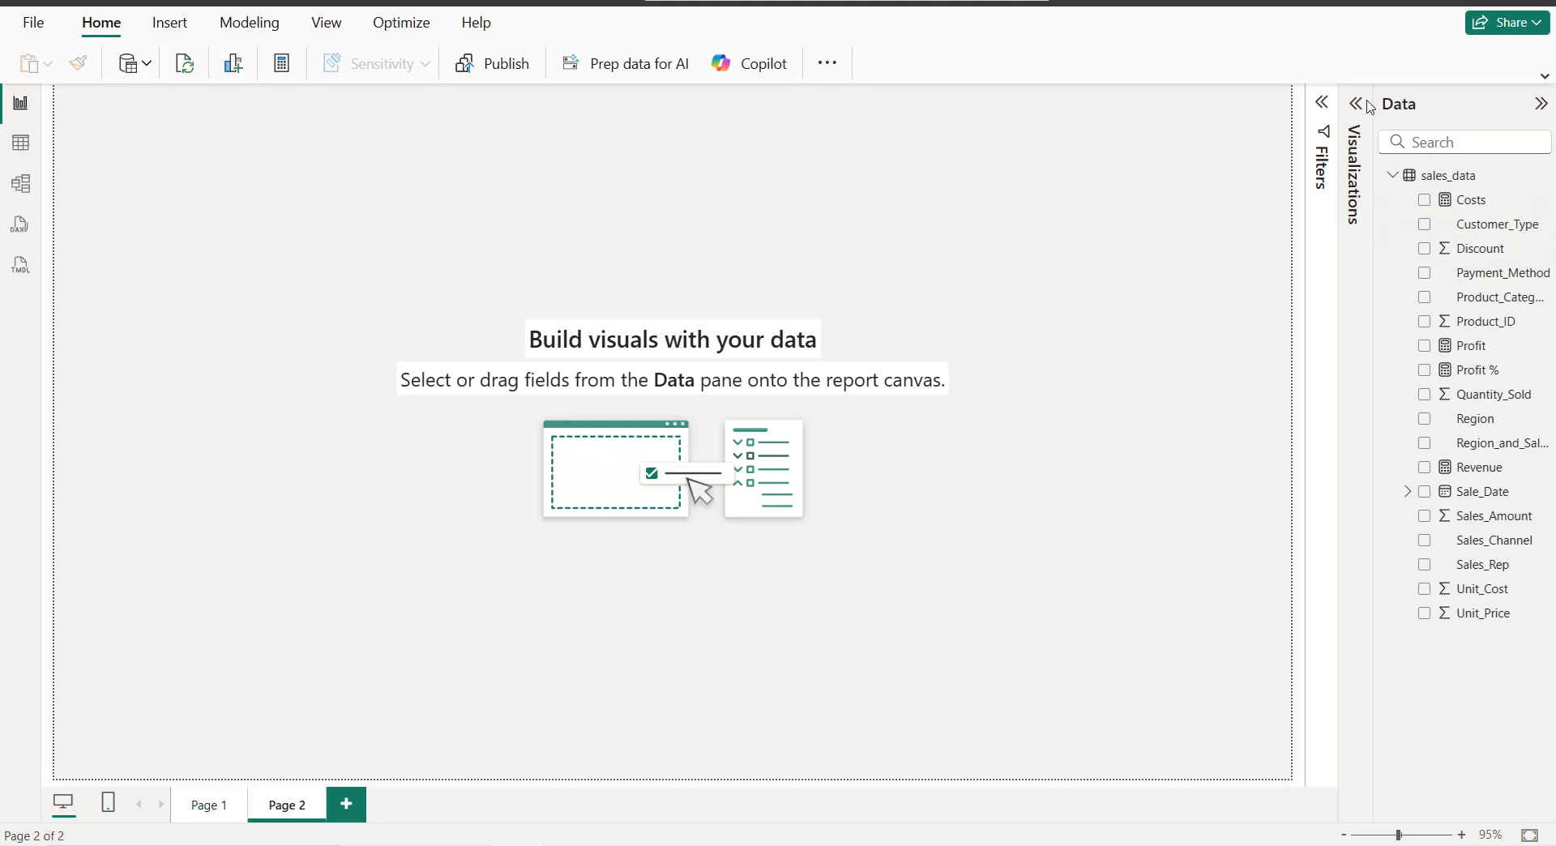
Step: Add a card visual showing the Revenue measure at the upper-left corner of the page
click(1355, 104)
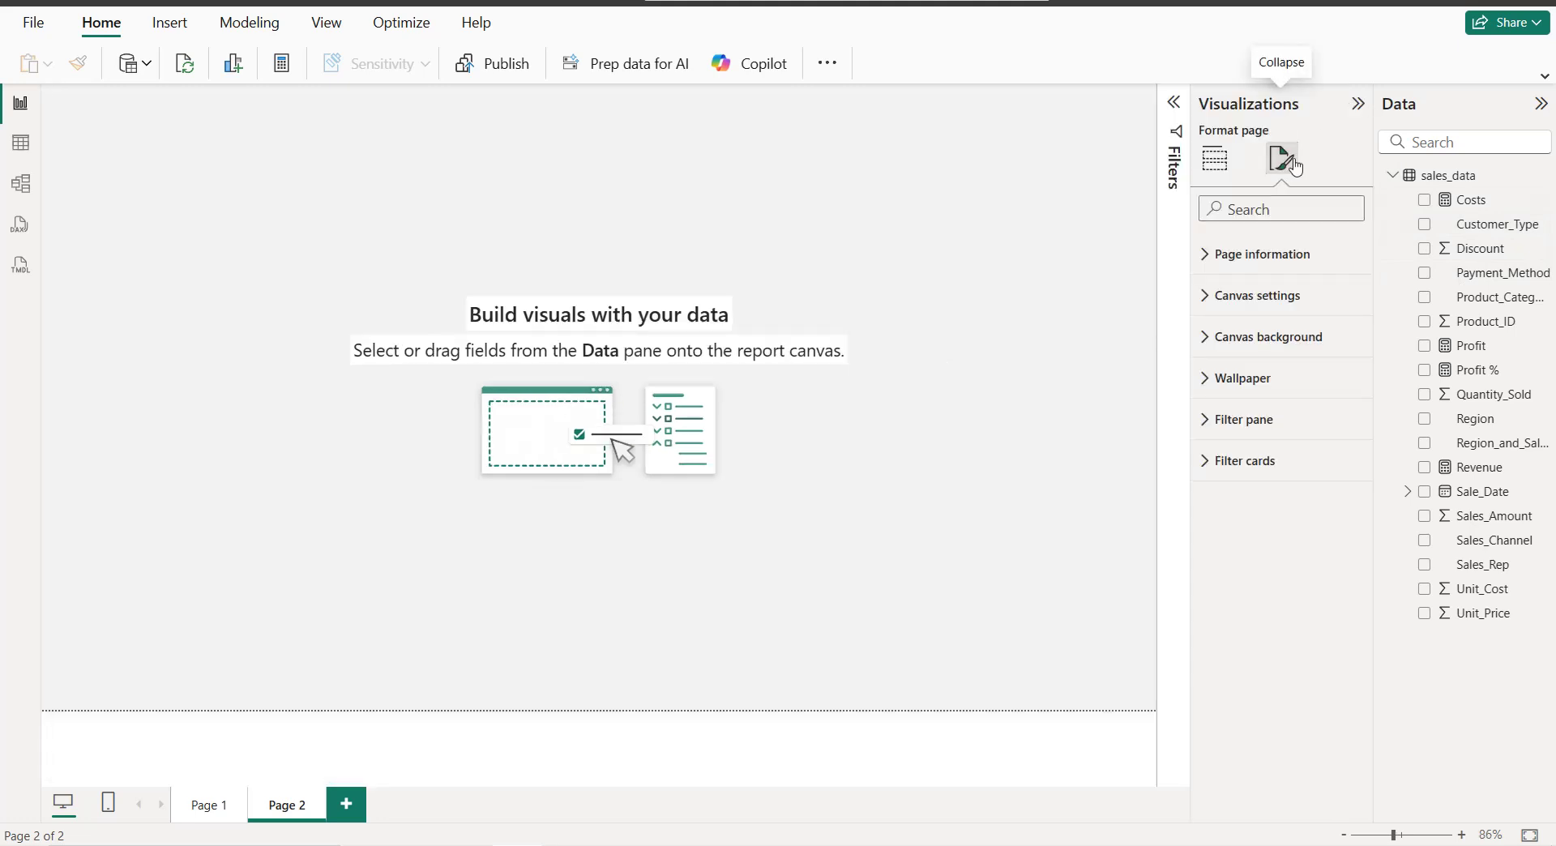
click(1228, 162)
click(1353, 294)
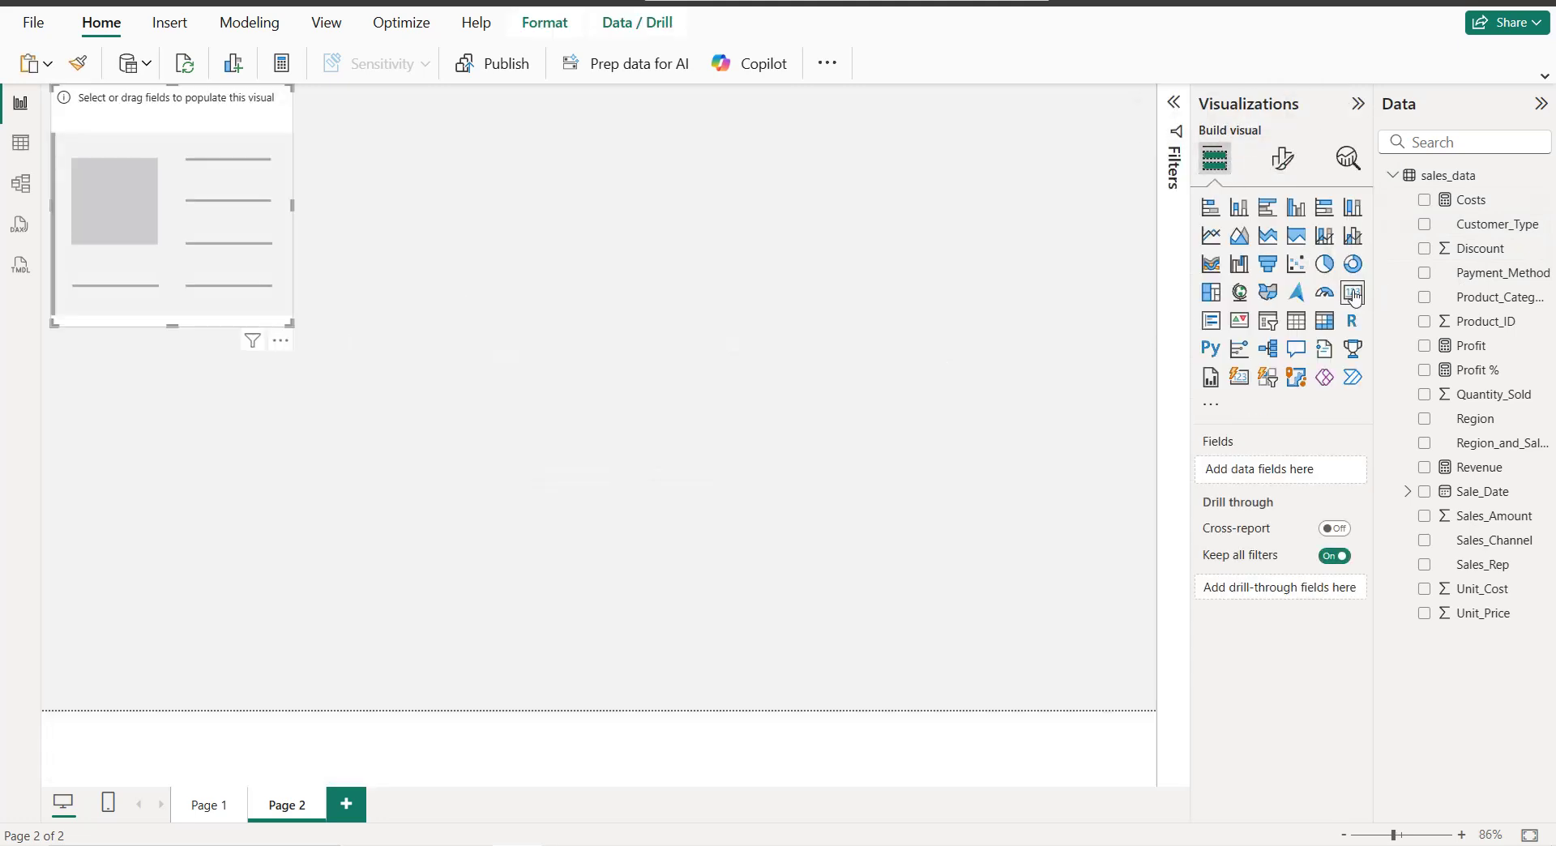
click(1424, 468)
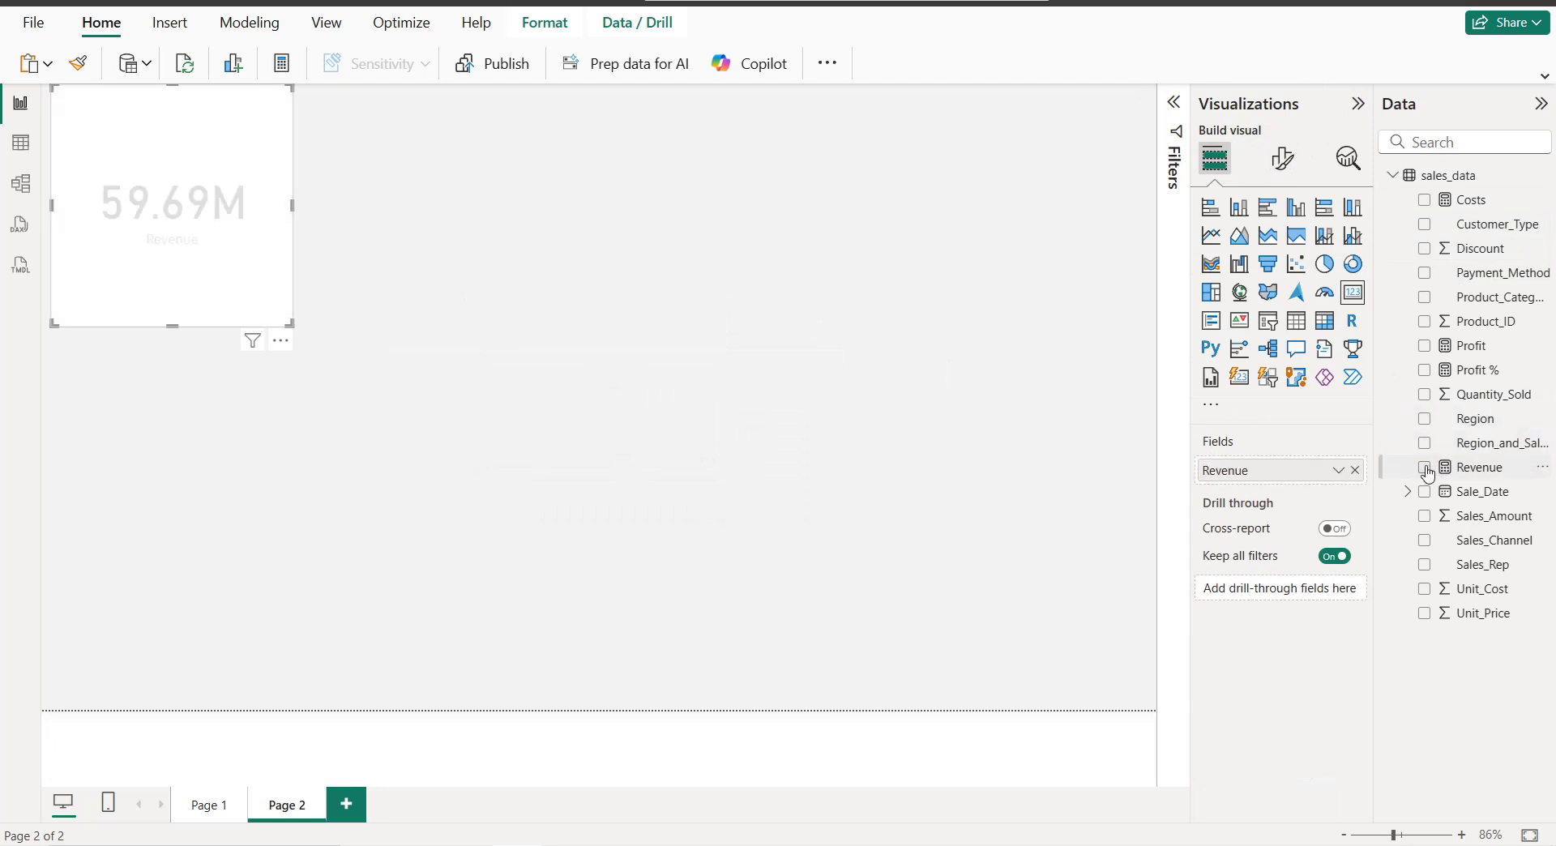
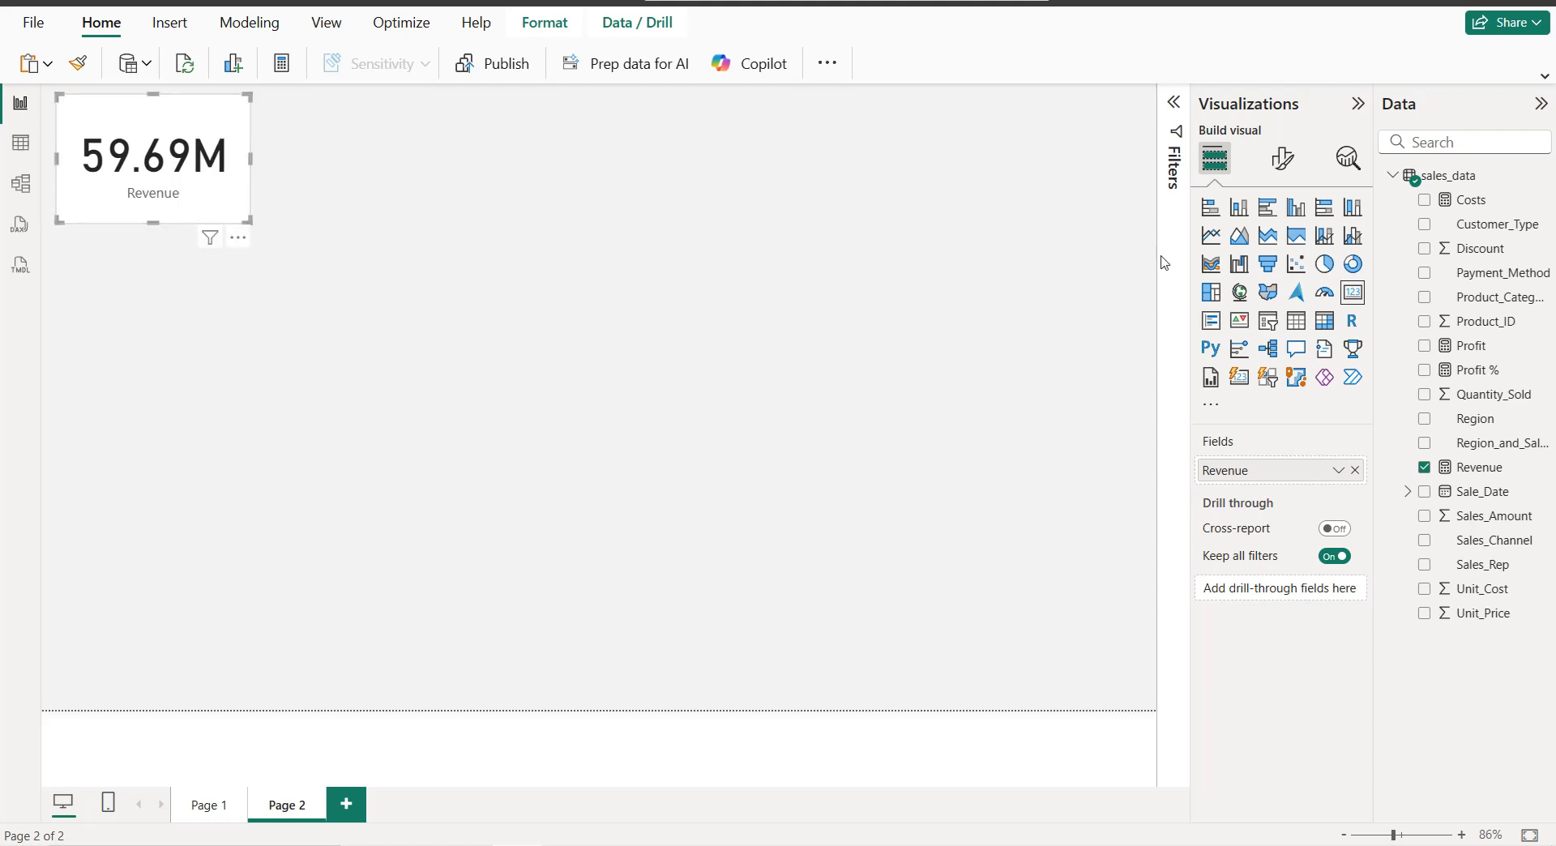
Step: Set the Revenue card's callout value font size to 20
click(1282, 158)
click(1291, 316)
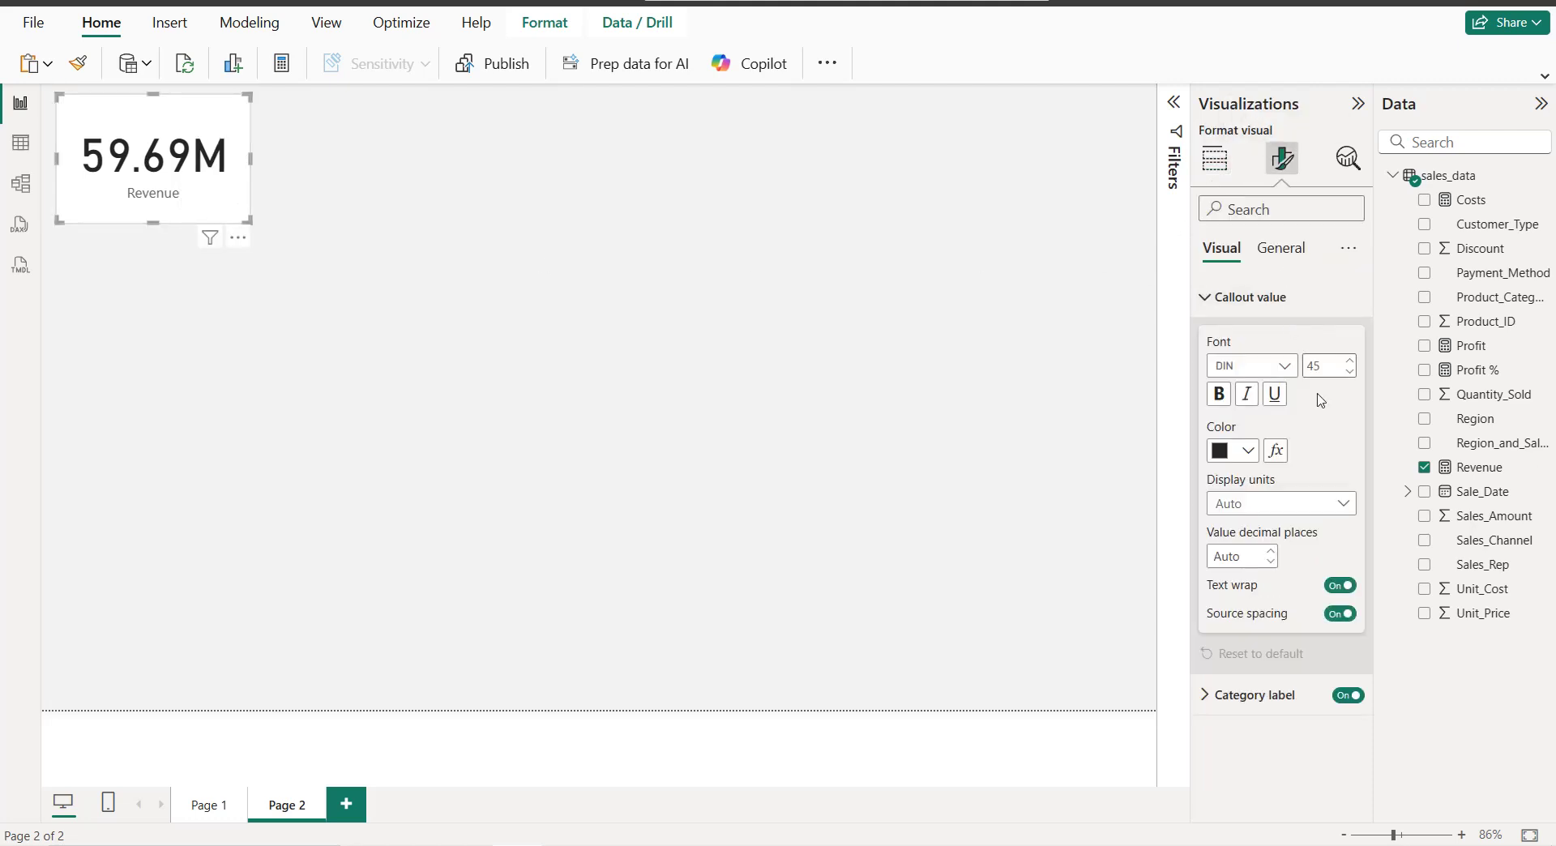
click(1313, 366)
text(20)
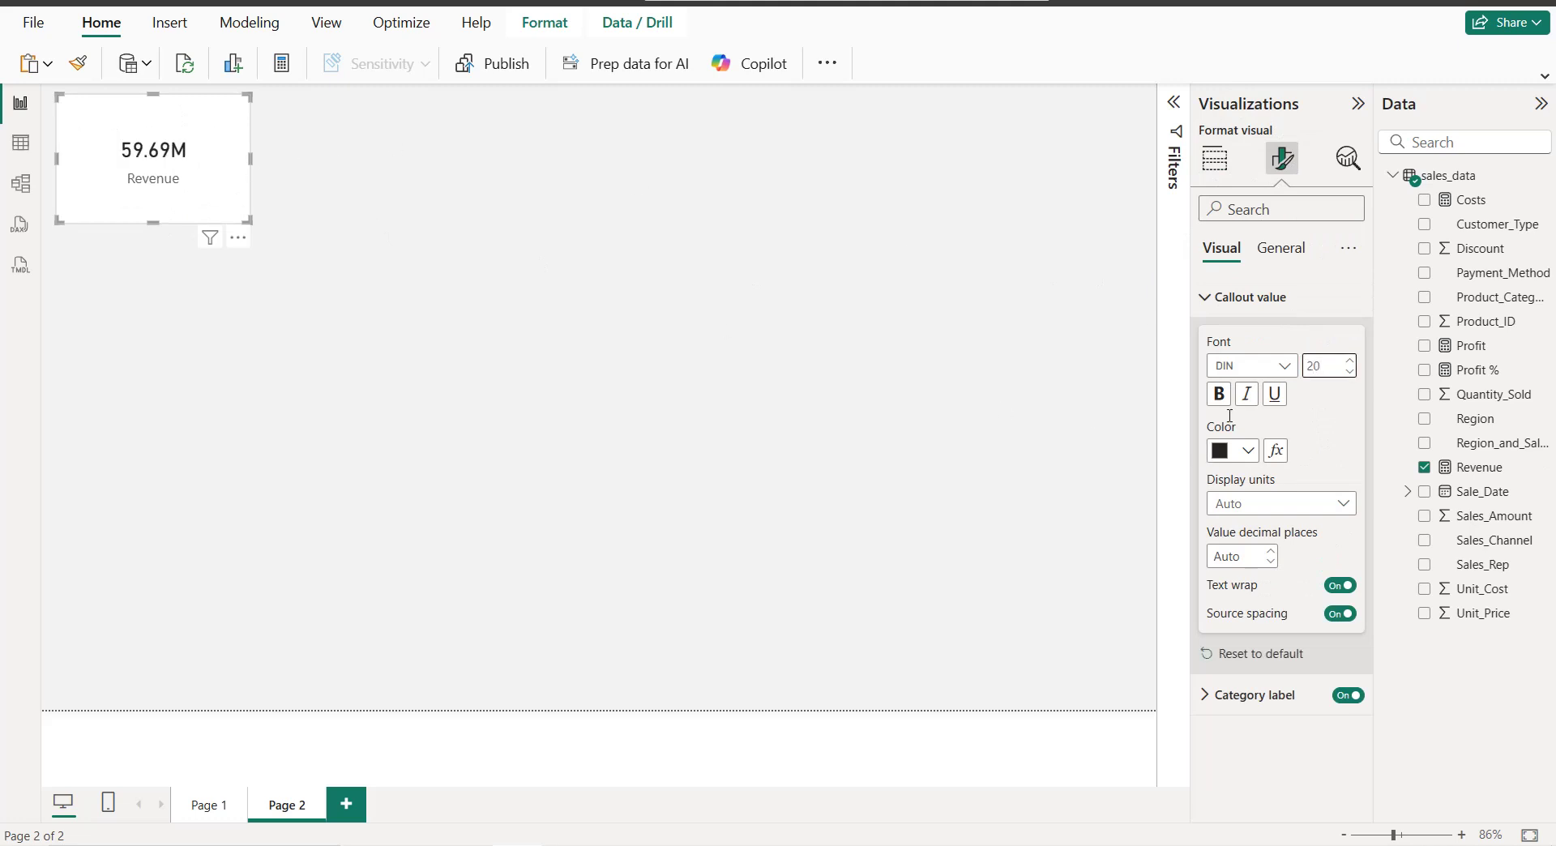
Step: Set the Revenue card's category label font size to 9 and shrink the card around its text
click(1276, 695)
scroll(1292, 670, down, 2)
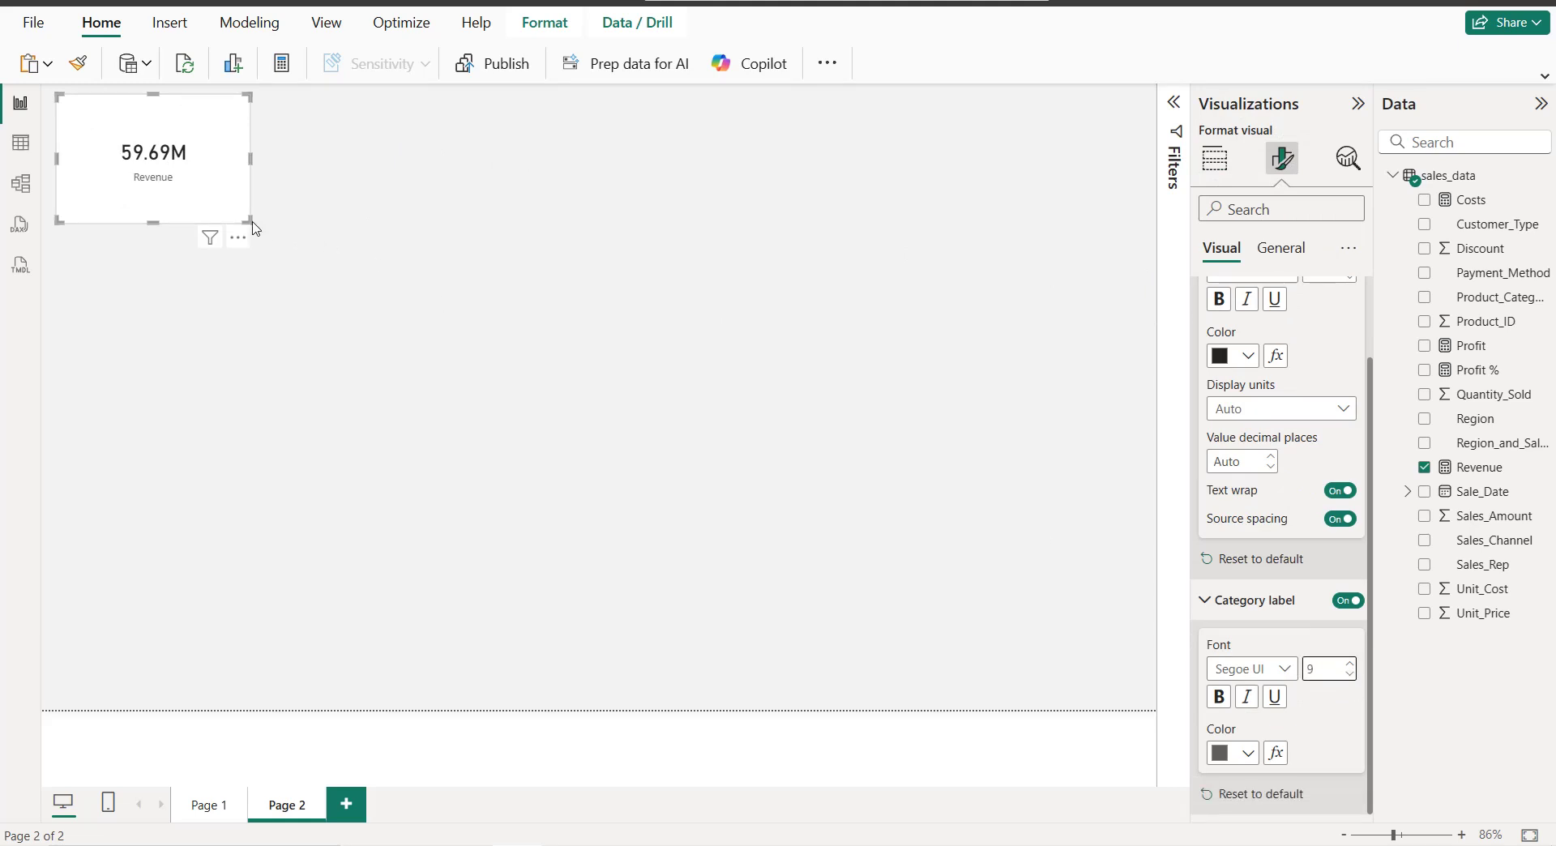
drag(247, 219, 216, 180)
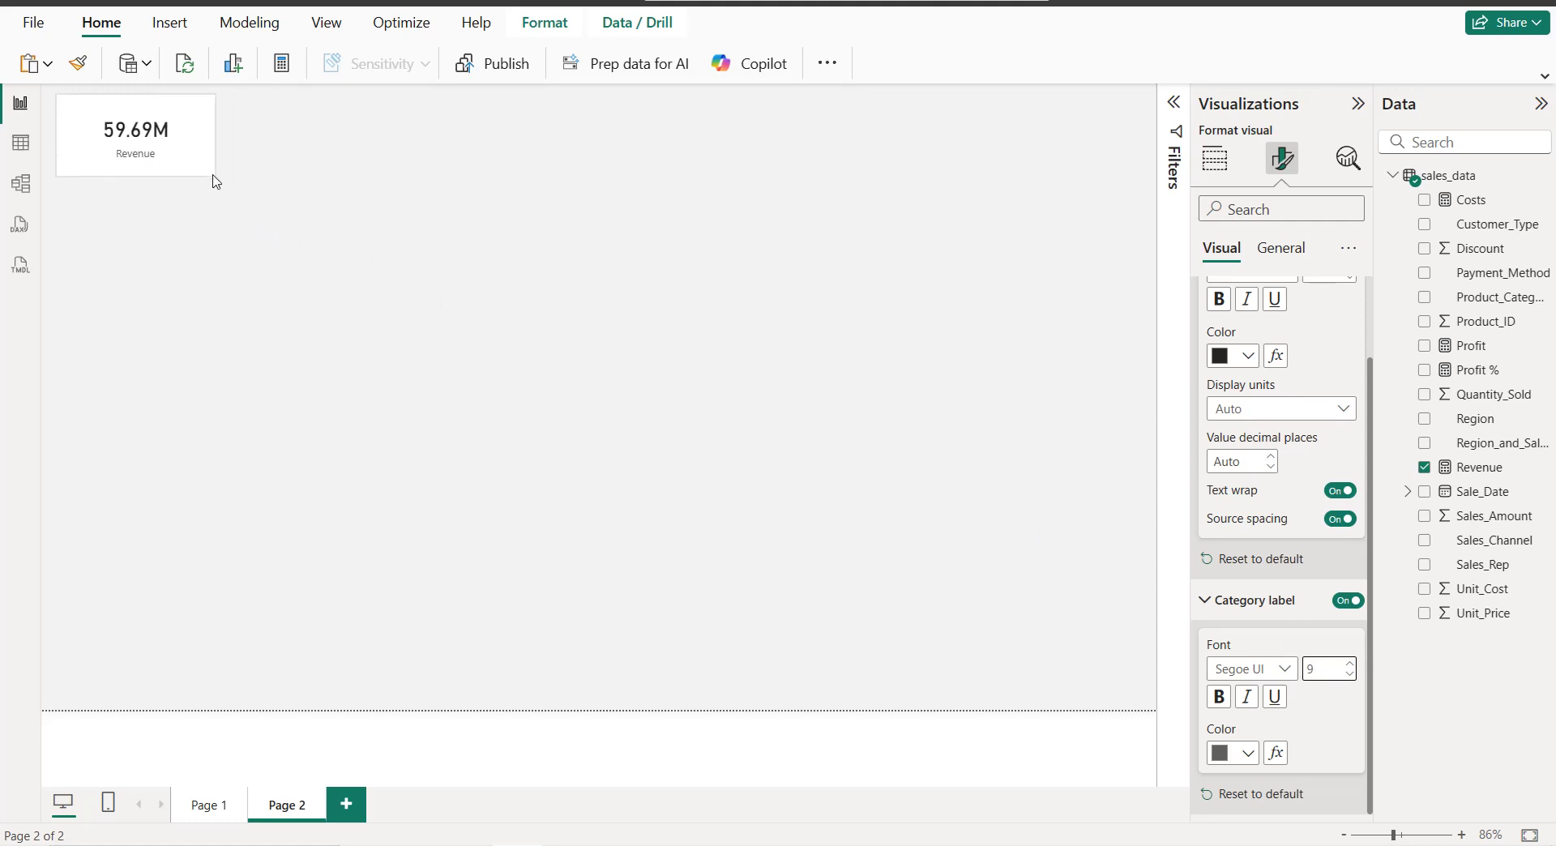
Step: Turn on the Revenue card's visual border with 20 px rounded corners and a white border colour
click(1280, 248)
click(1292, 371)
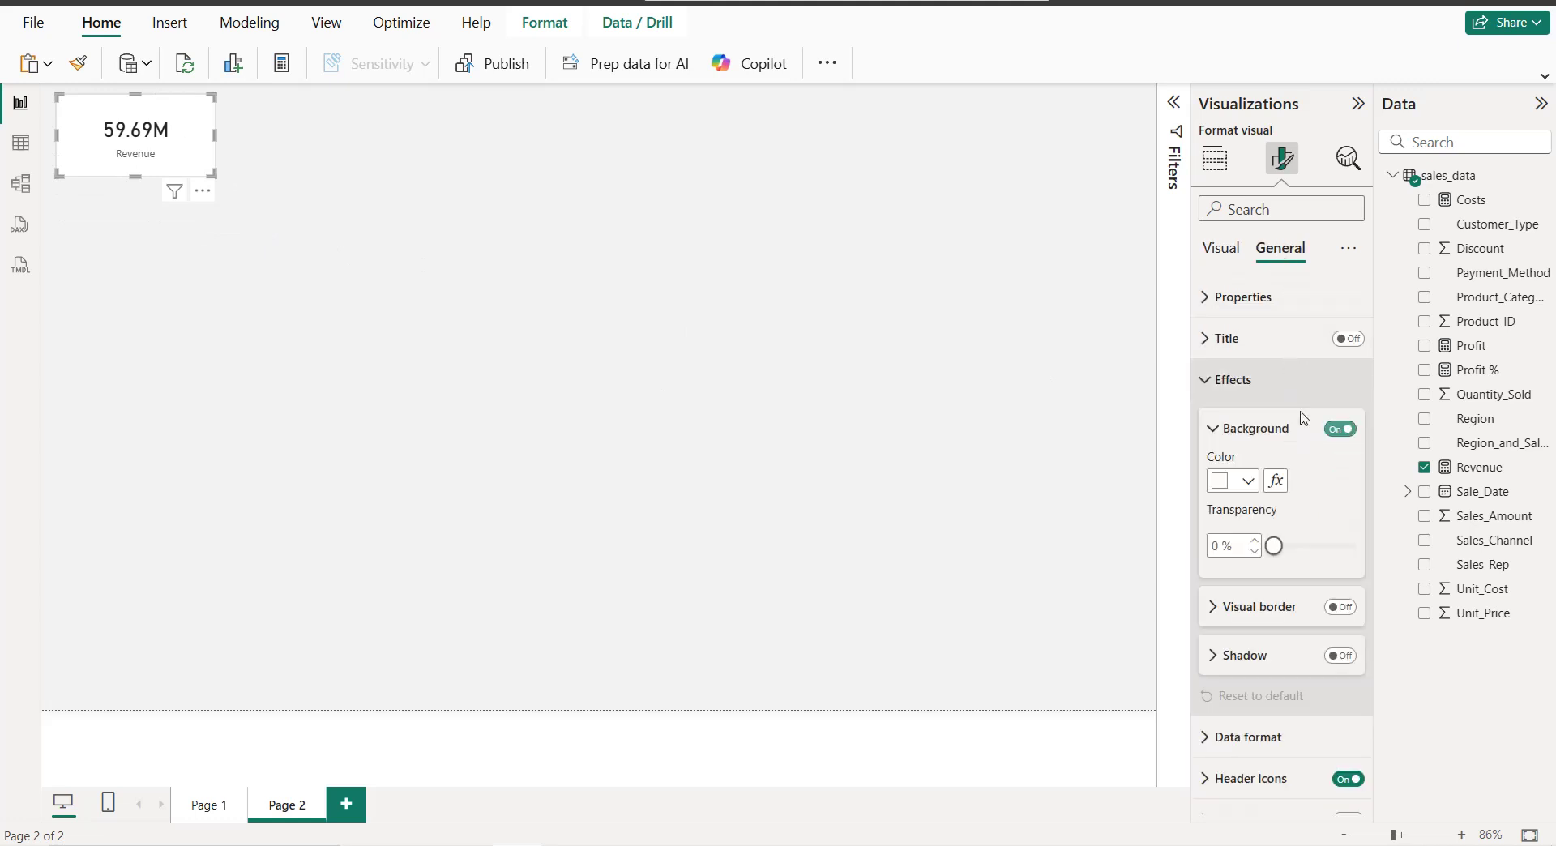
scroll(1288, 541, down, 1)
click(1284, 545)
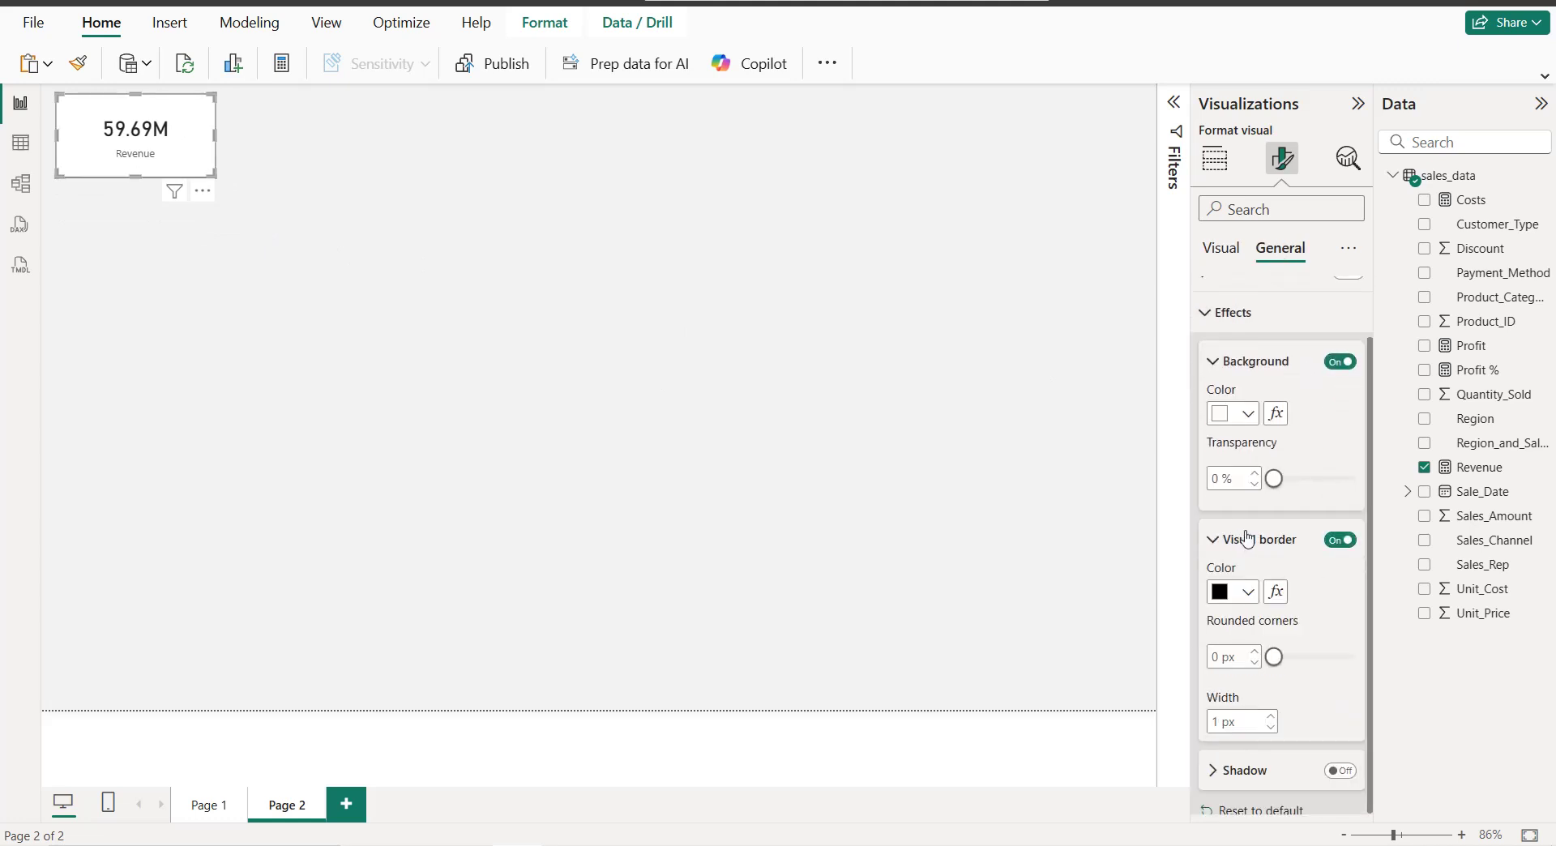
scroll(1250, 538, down, 1)
text(20)
key(Return)
click(1248, 490)
click(1261, 409)
click(484, 157)
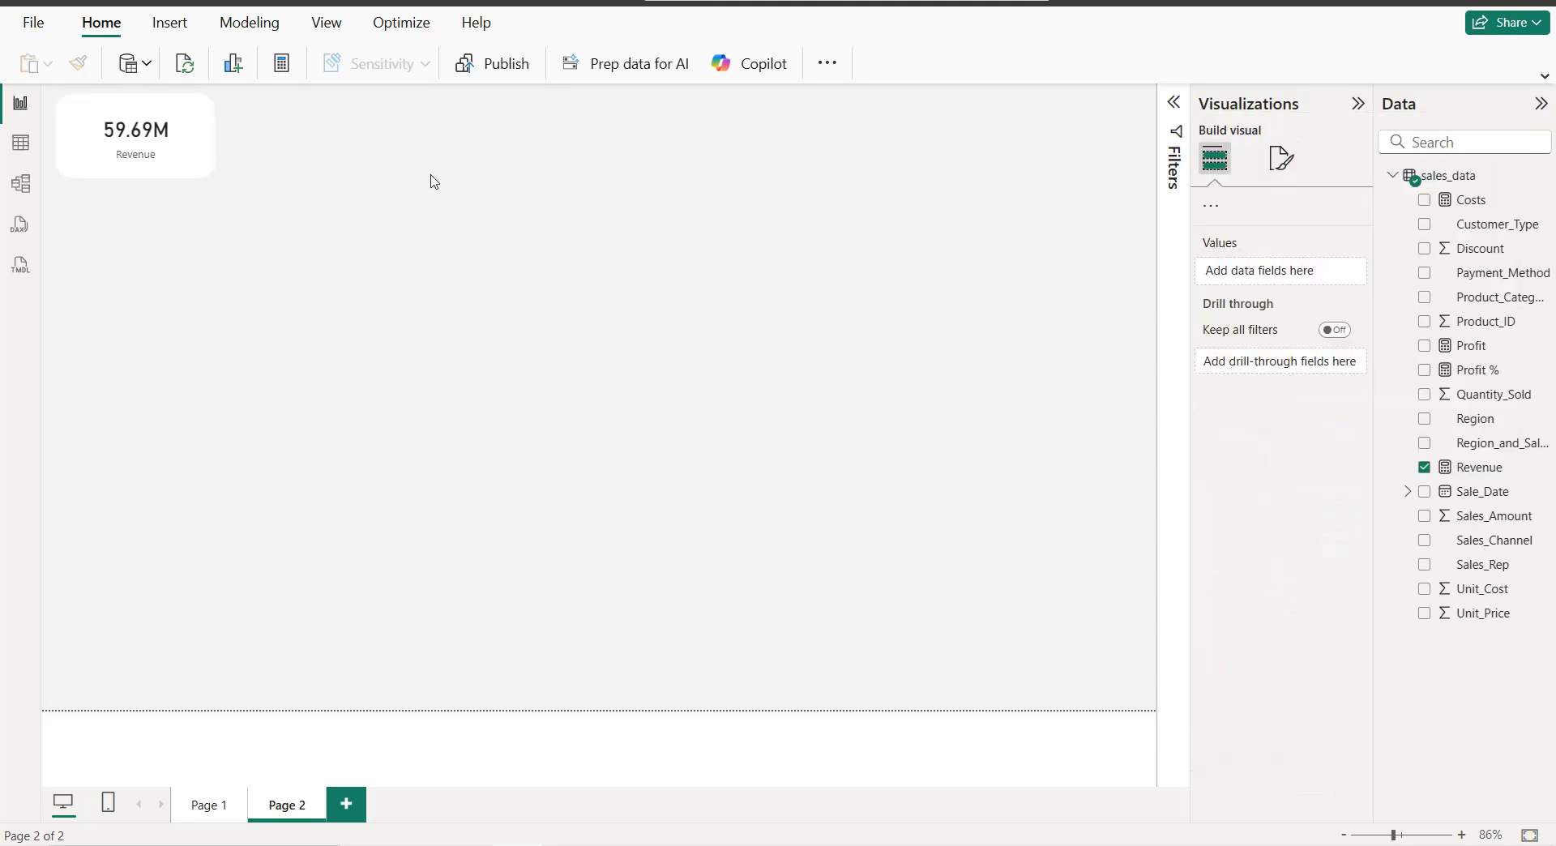
Step: Duplicate the Revenue card three times and arrange the four cards in one row, two at each end of the page
click(209, 142)
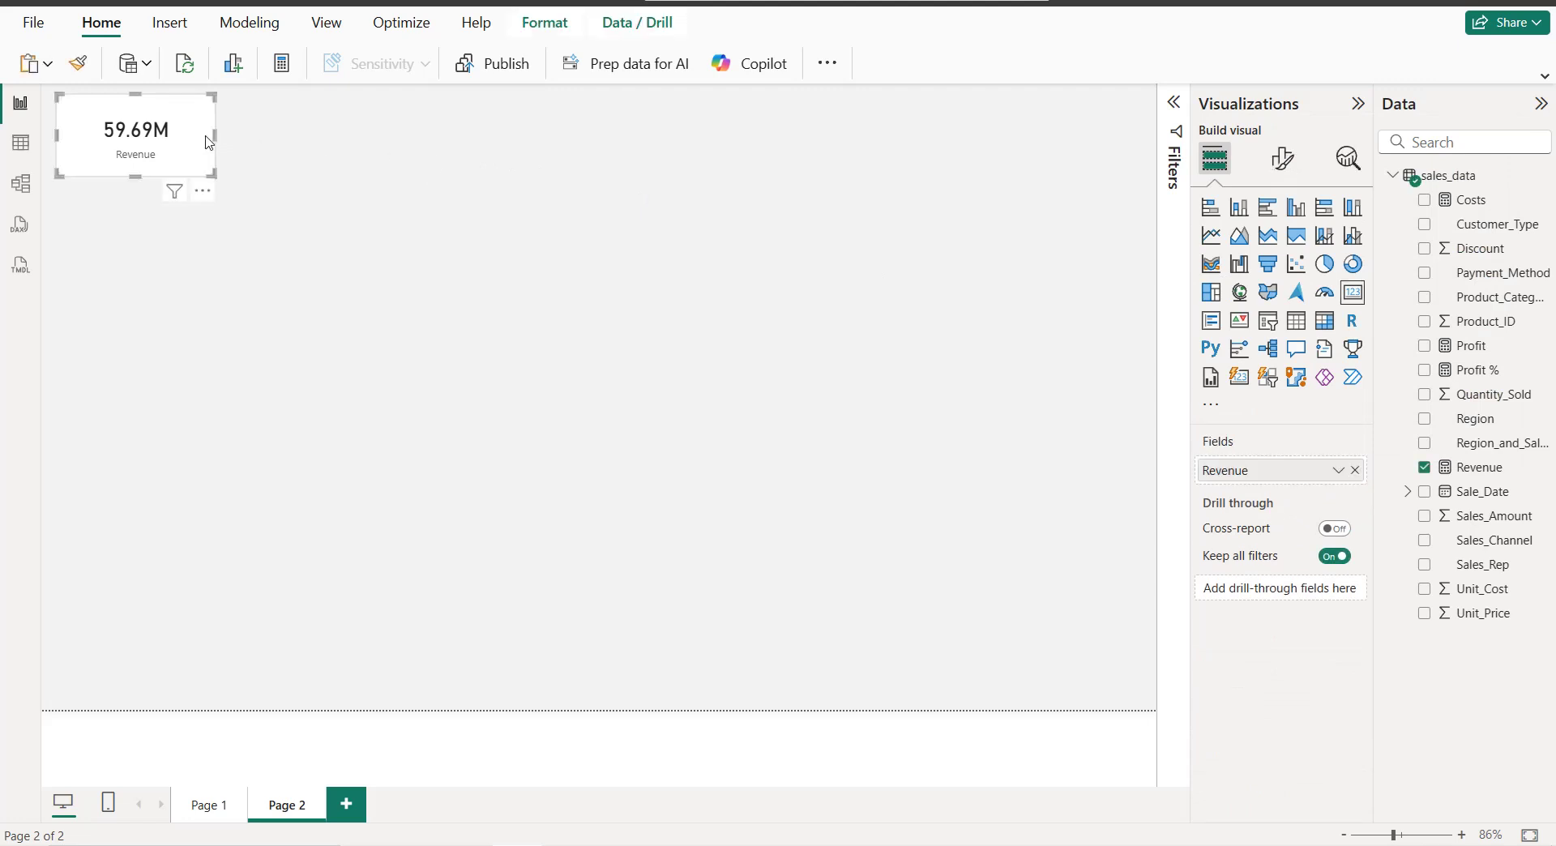
drag(208, 142, 1097, 159)
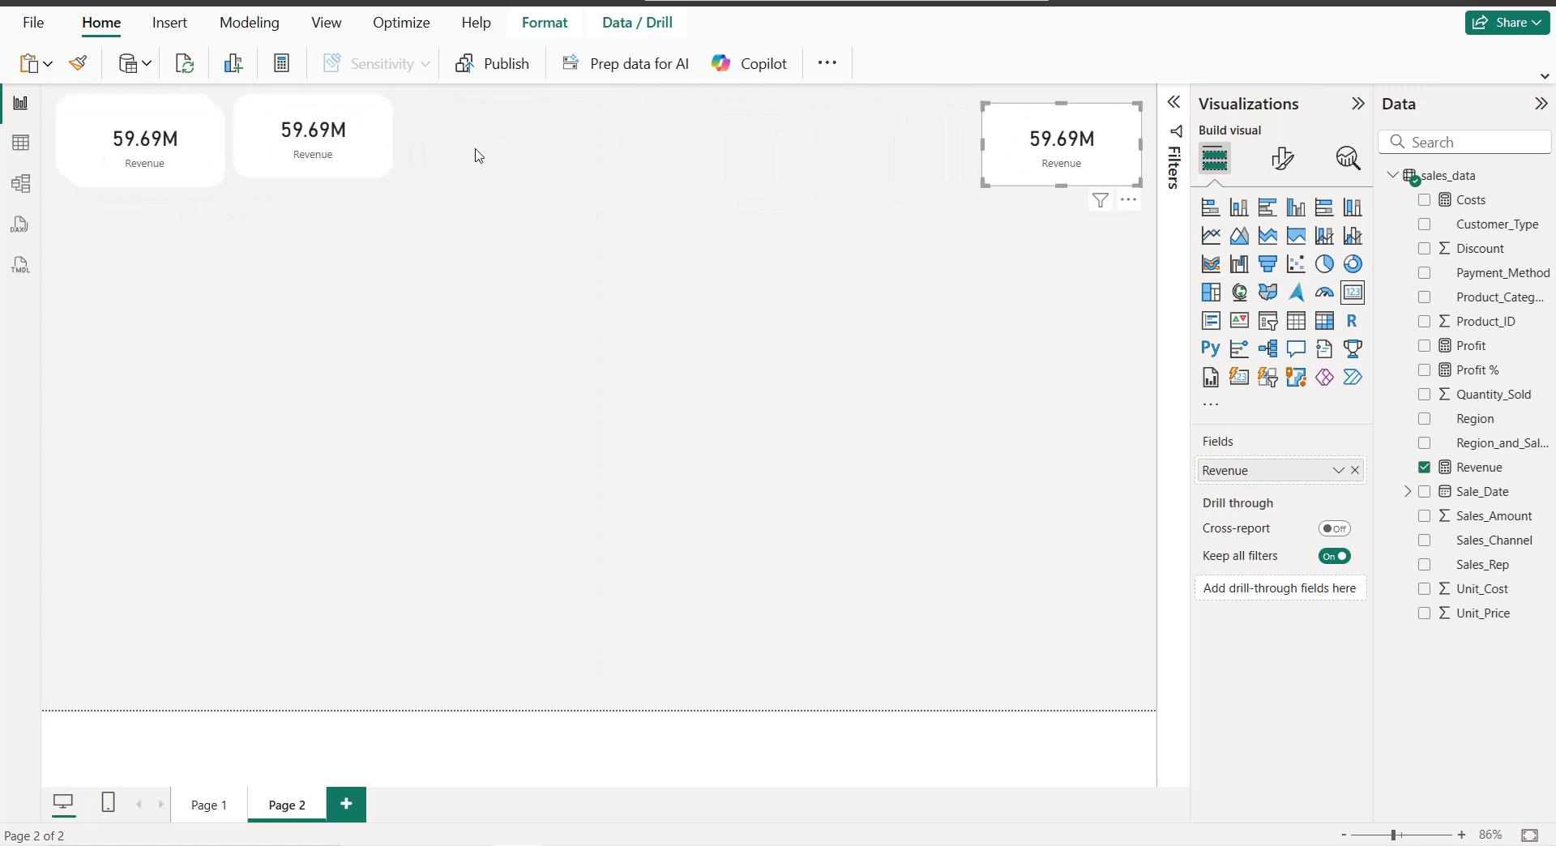
drag(192, 165, 955, 158)
drag(1023, 119, 1029, 119)
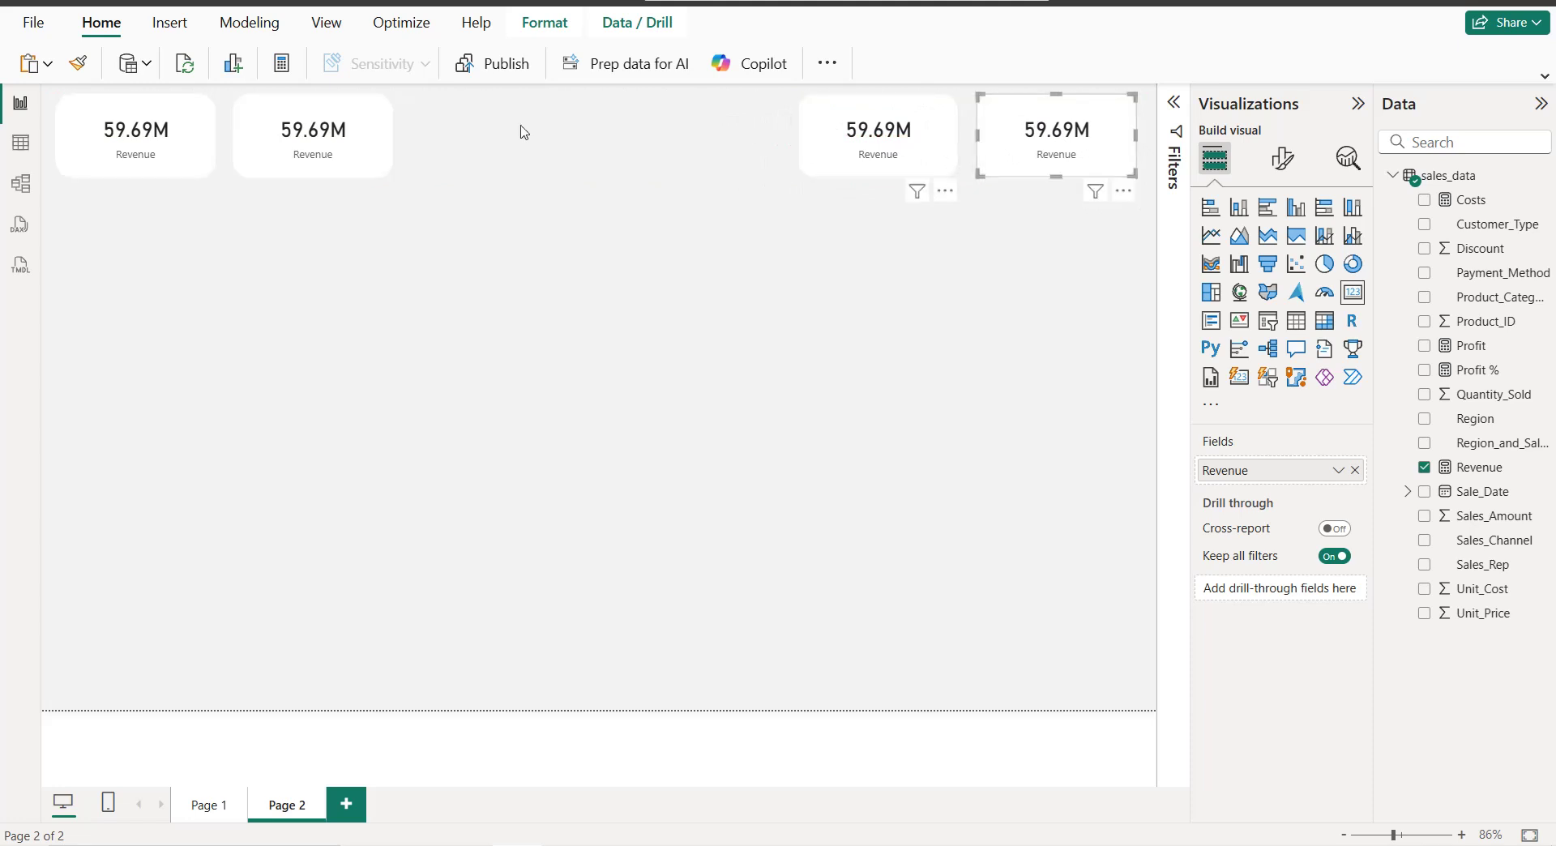
Step: Replace Revenue with Costs in the second card and with Profit in the third card
click(380, 128)
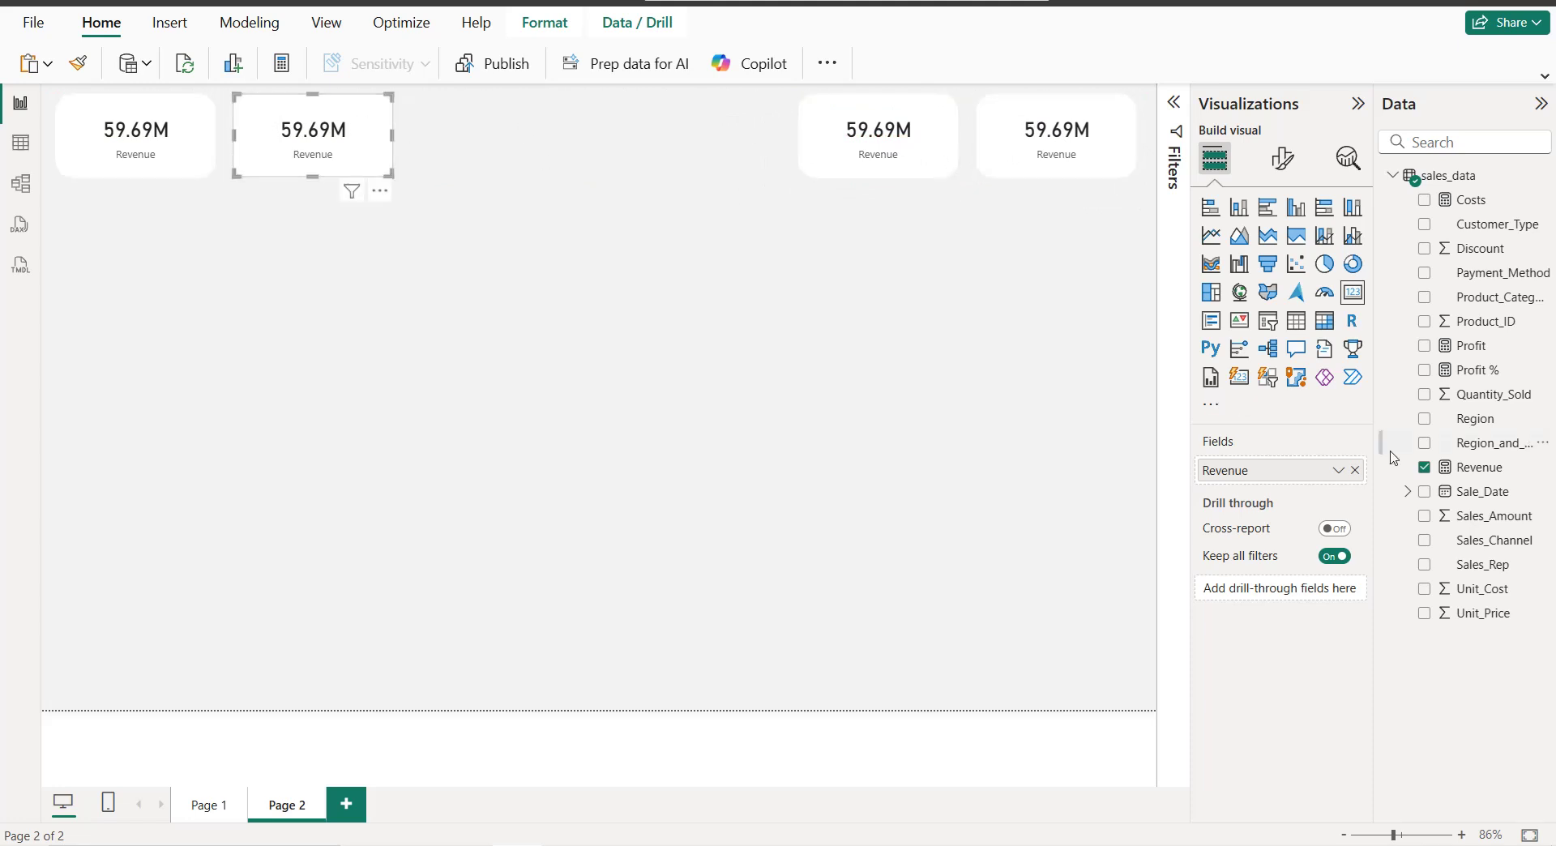
click(1424, 467)
click(1424, 200)
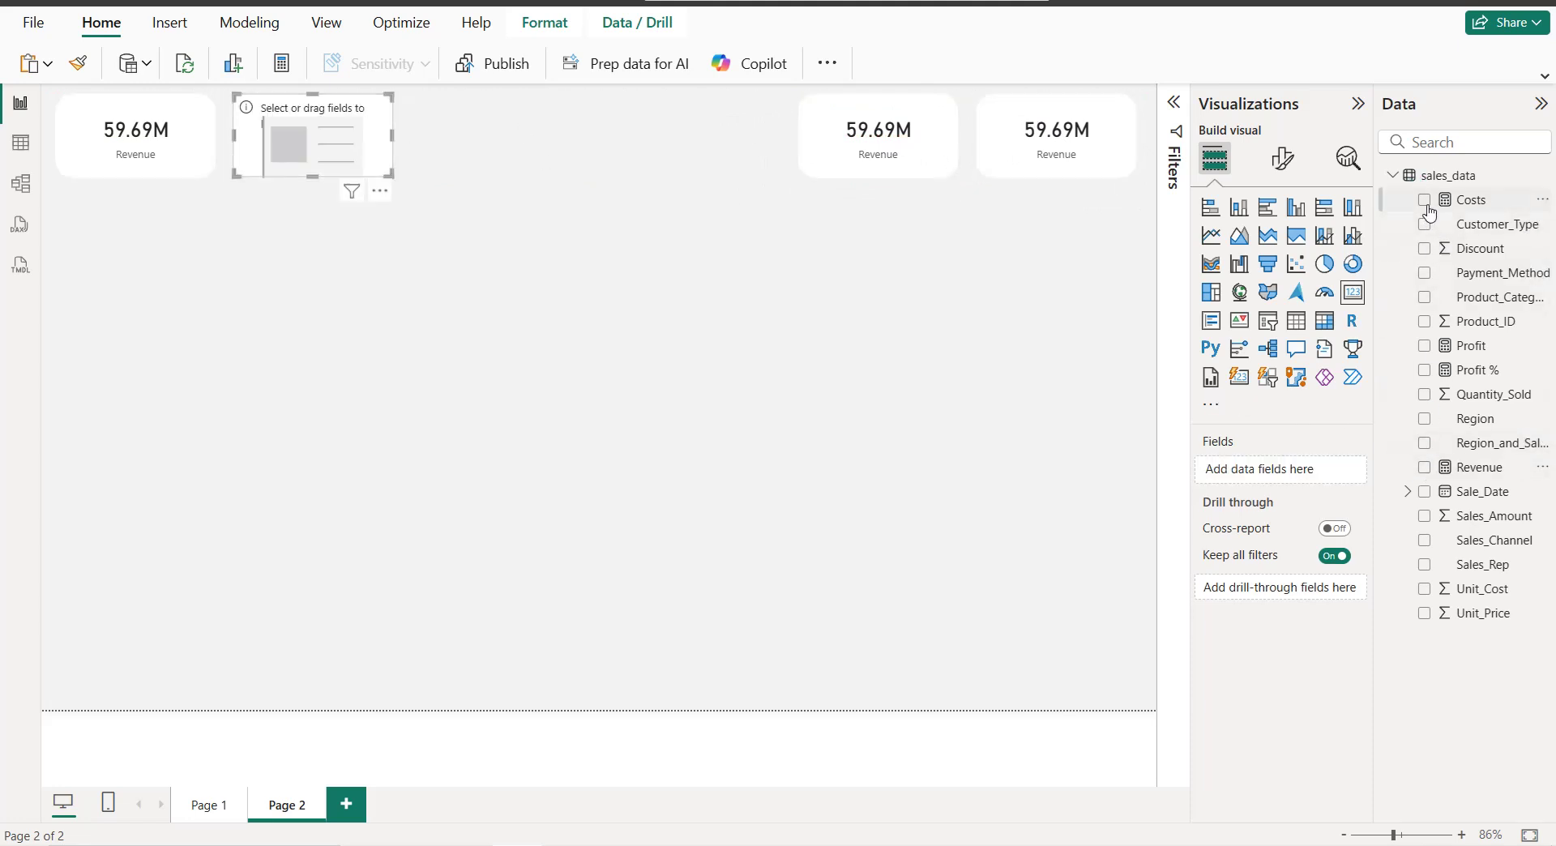
click(883, 158)
click(1354, 470)
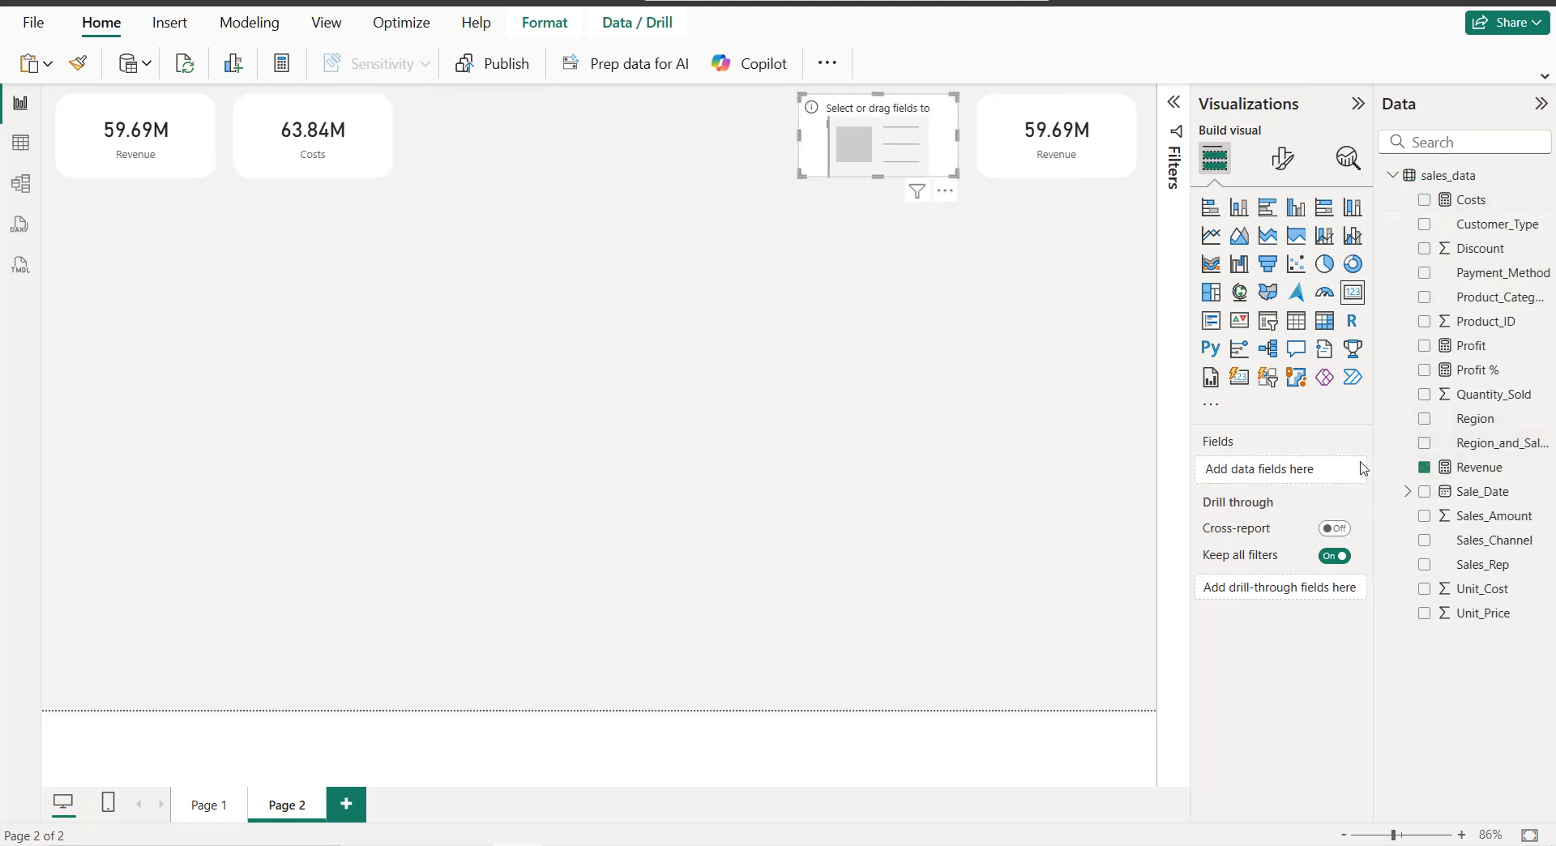
click(1424, 346)
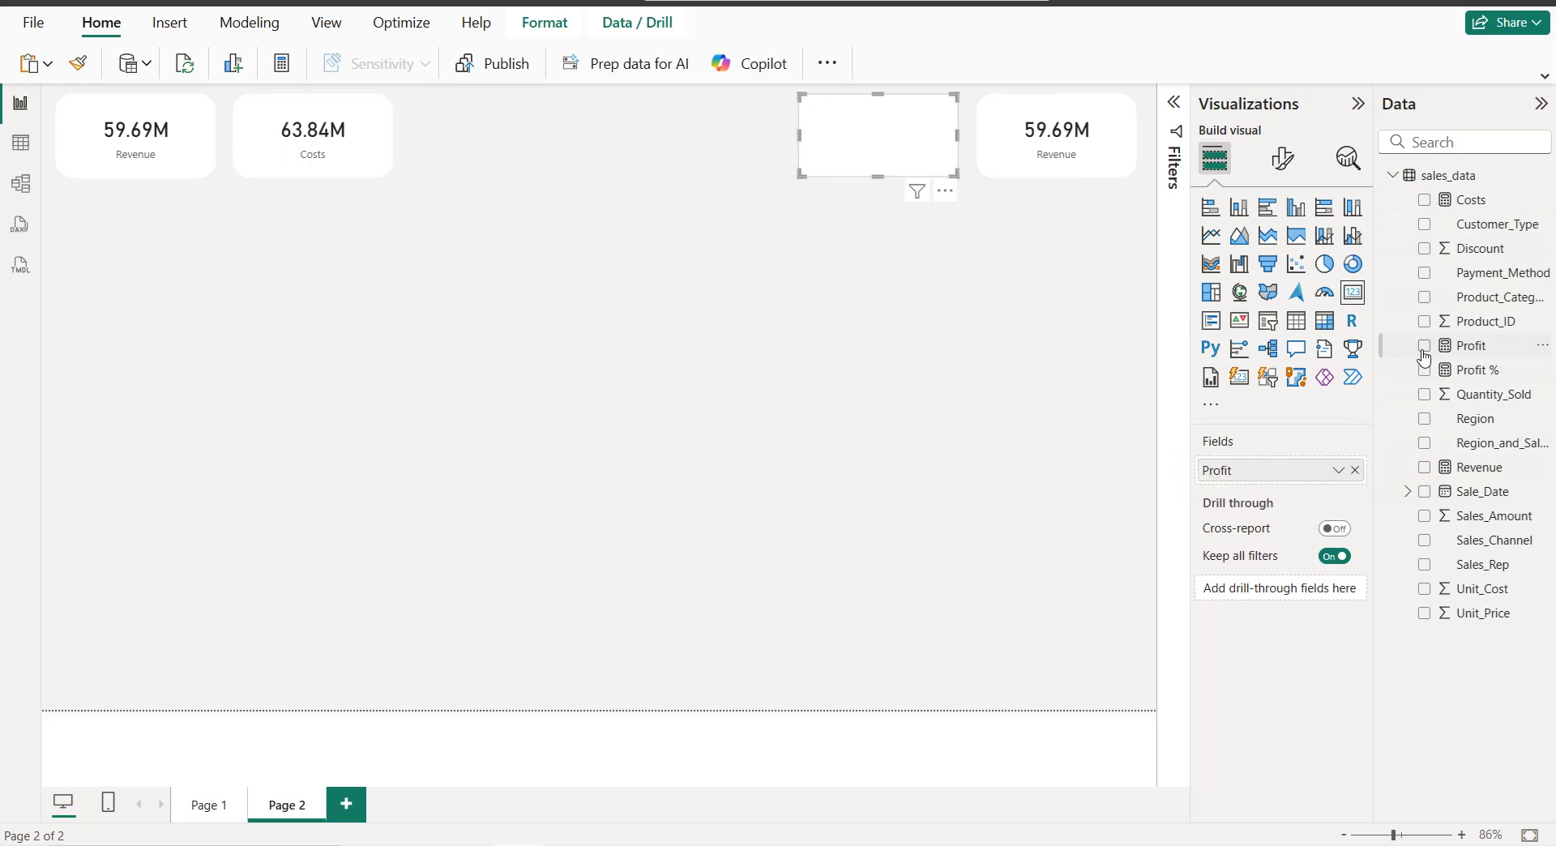
Step: Replace Revenue with Profit % in the fourth card
click(1096, 174)
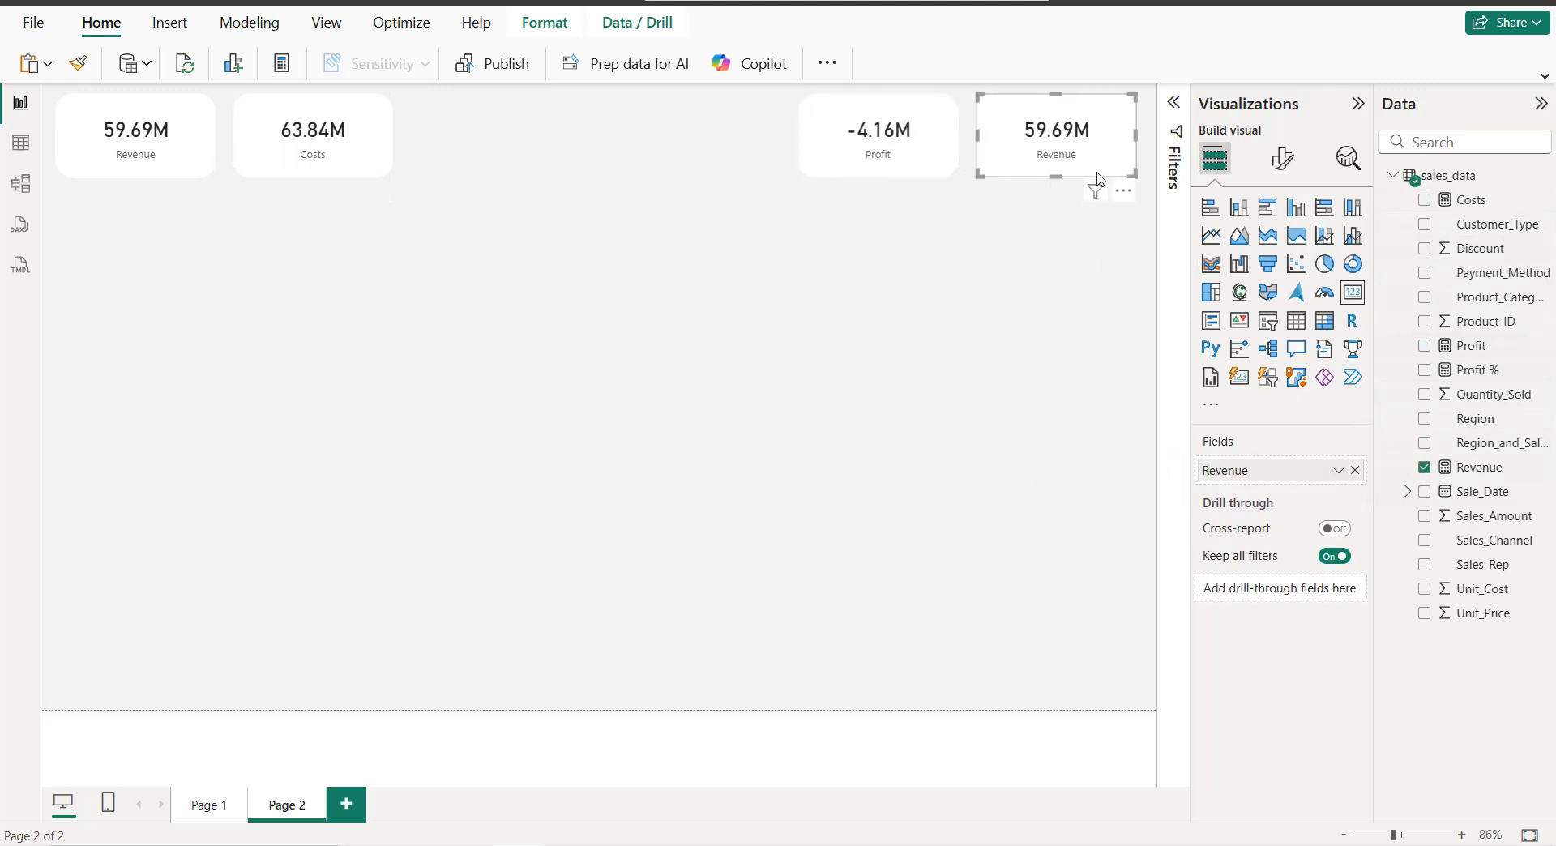
click(1355, 471)
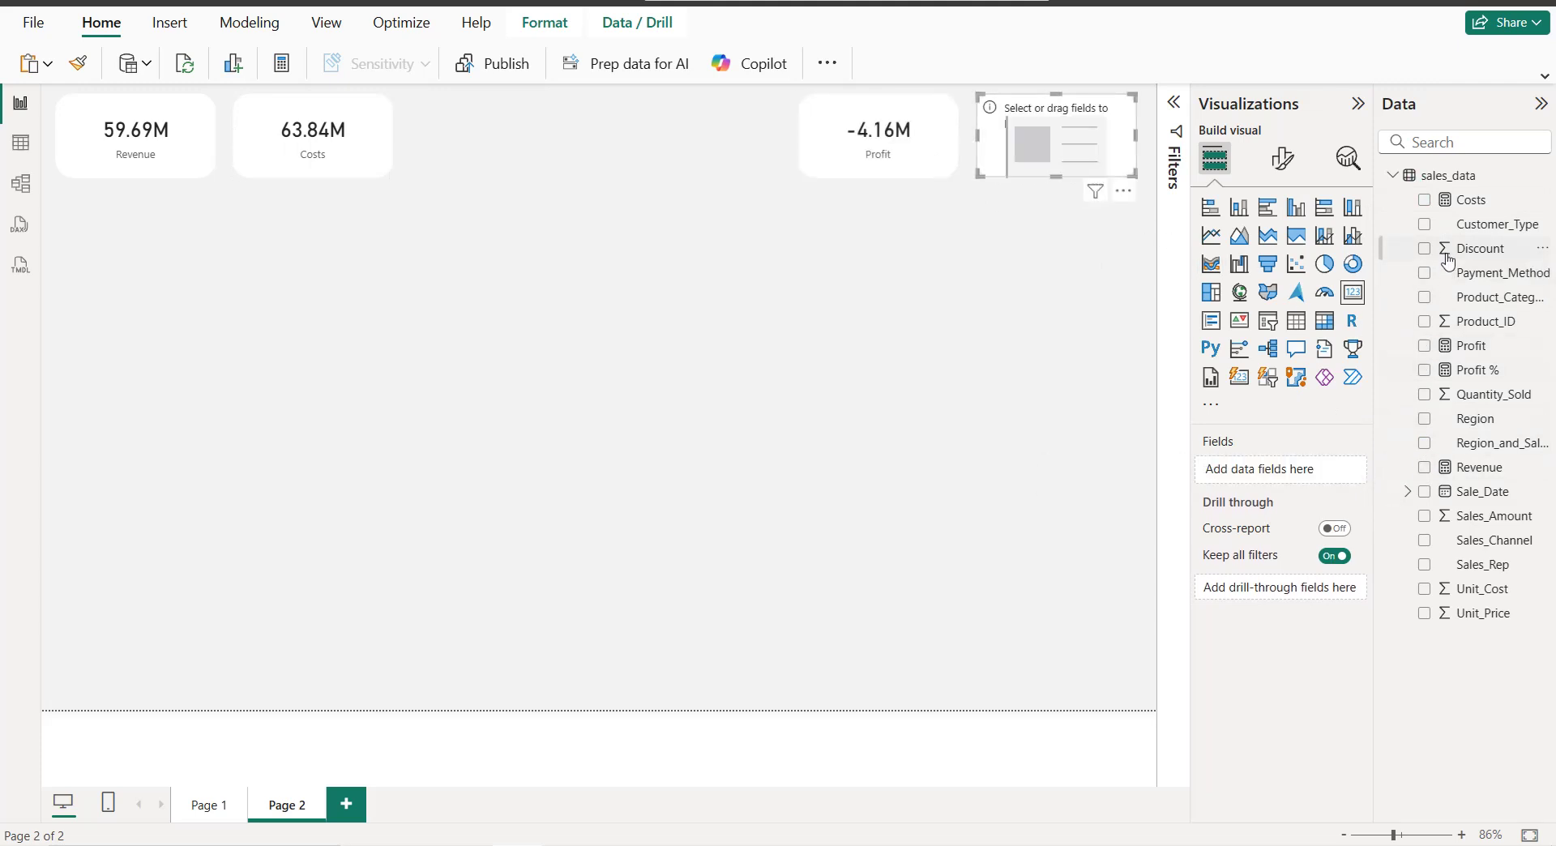
click(1424, 370)
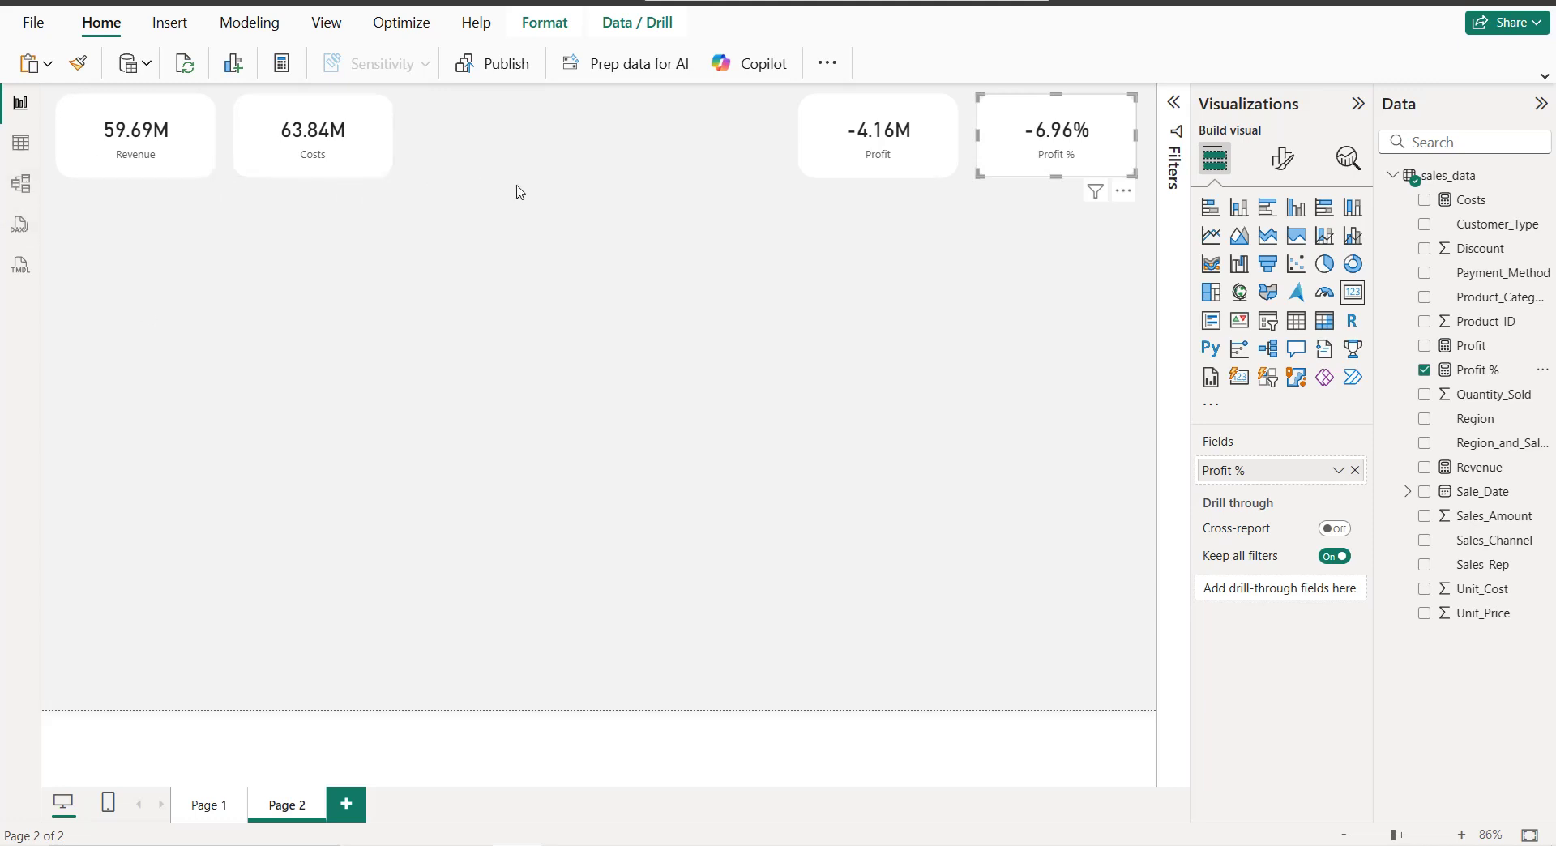
Step: Add a slicer for the Region field and set its style to Tile
click(1072, 259)
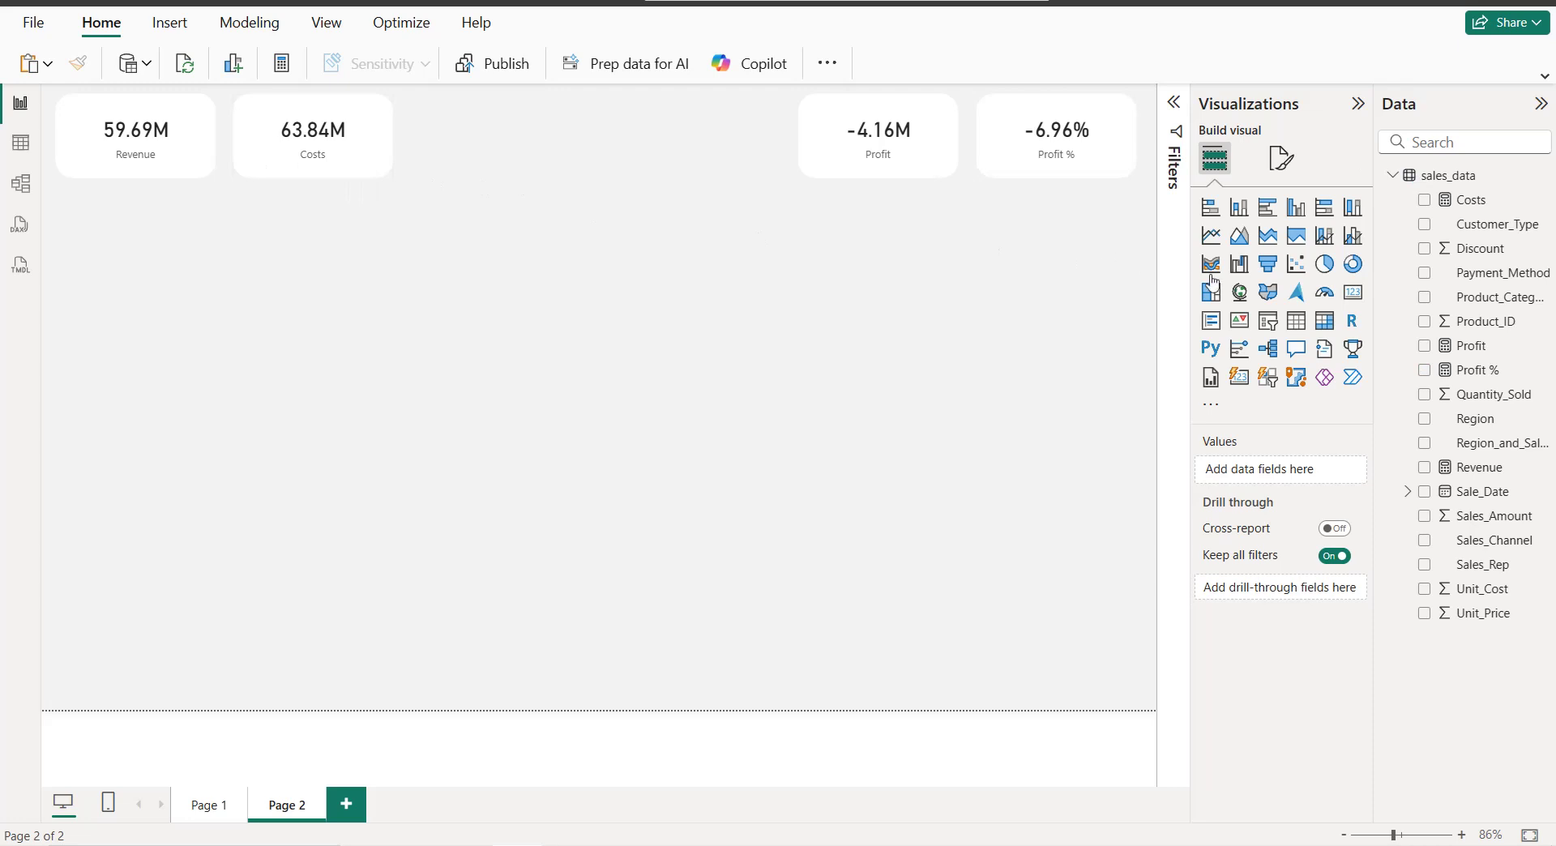
click(1269, 321)
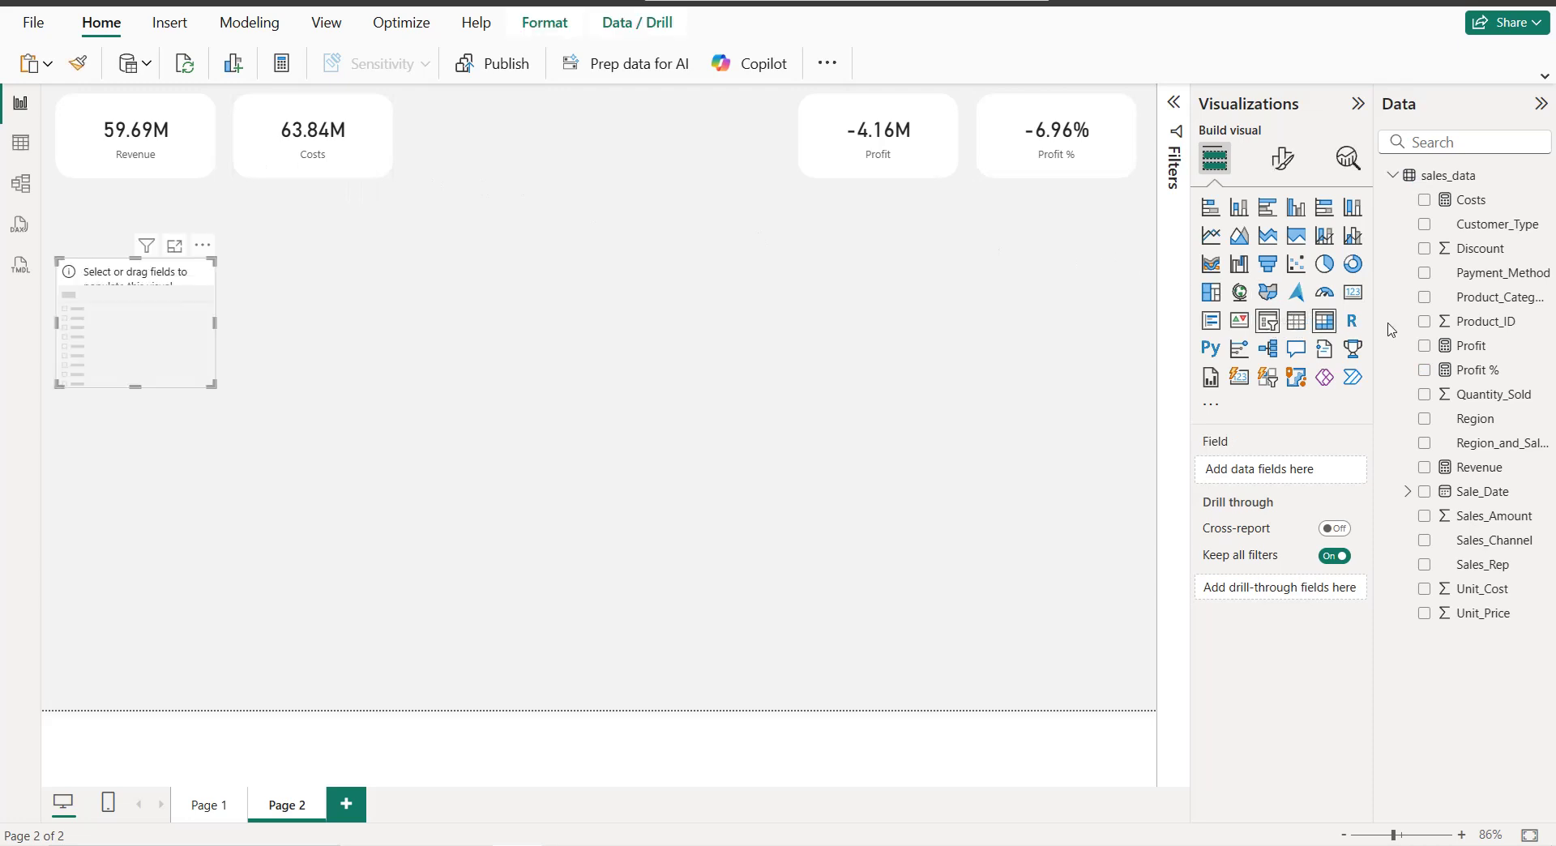
click(1425, 419)
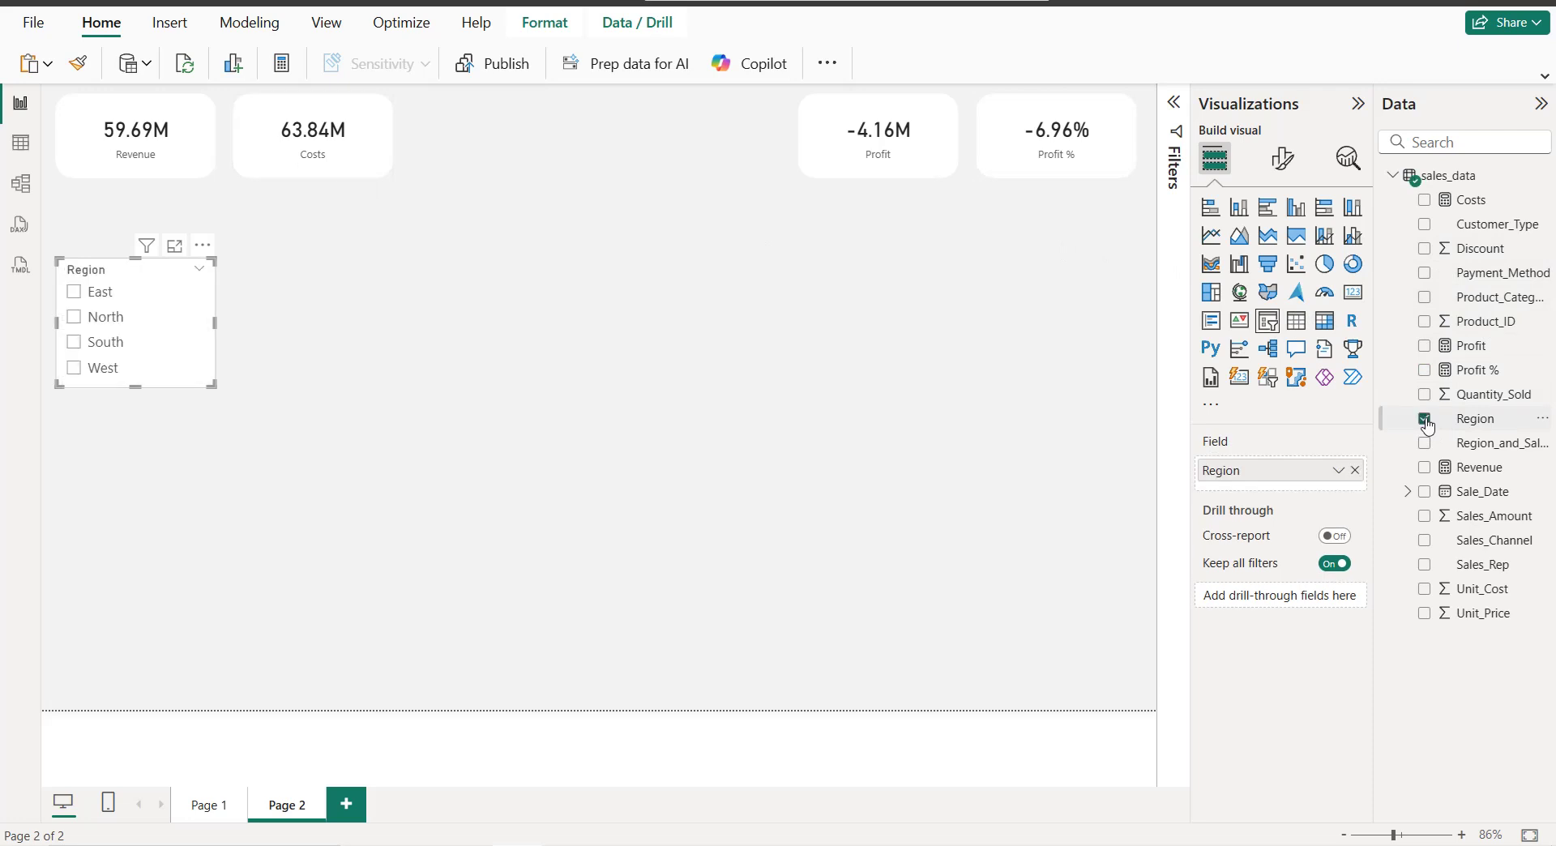
click(1280, 158)
click(1281, 298)
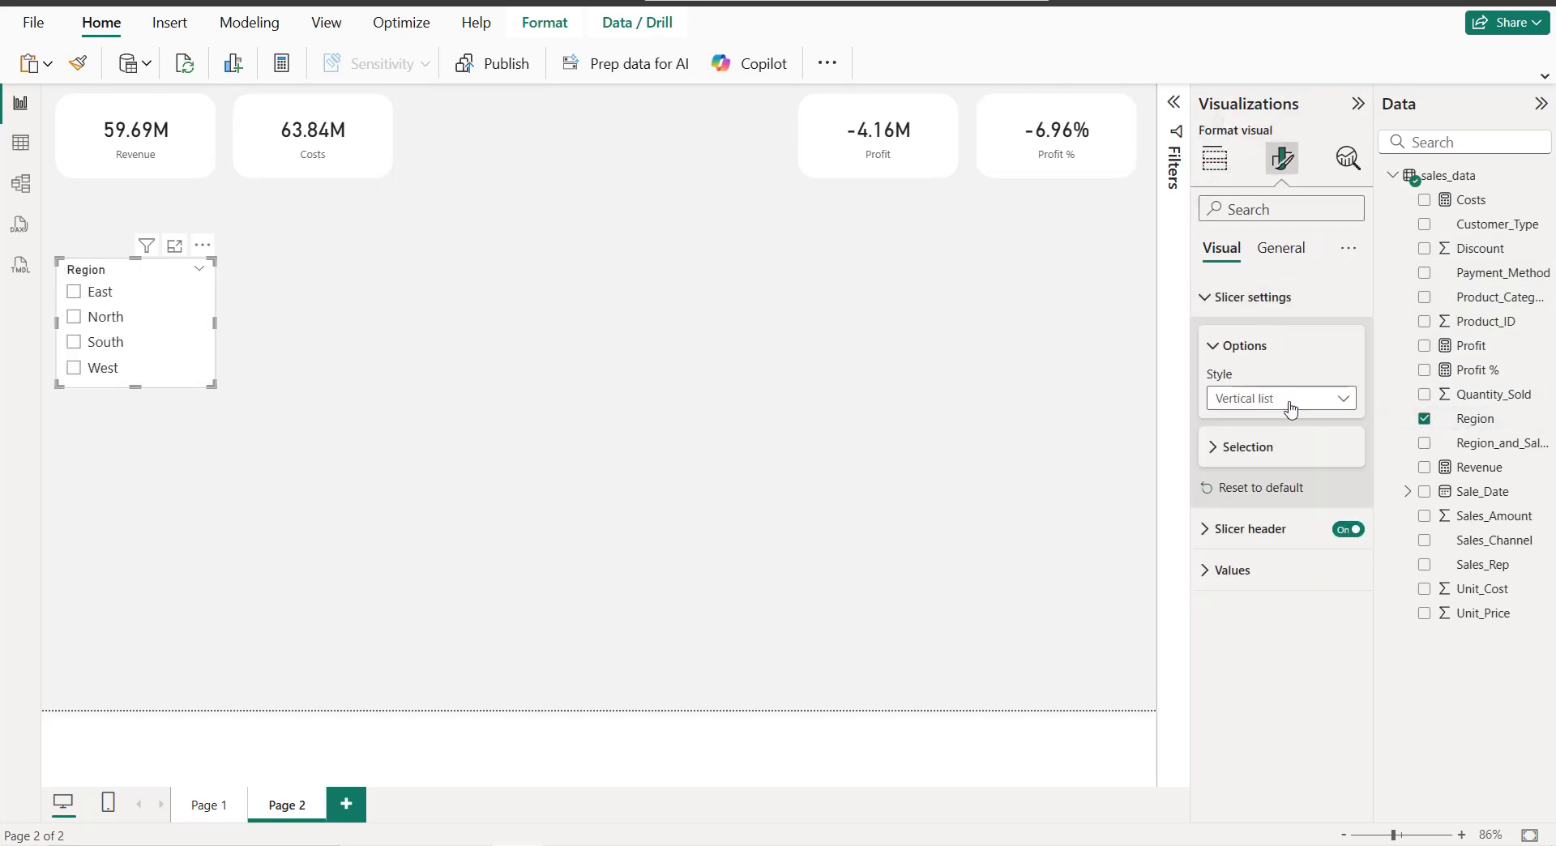
click(1288, 401)
click(1261, 448)
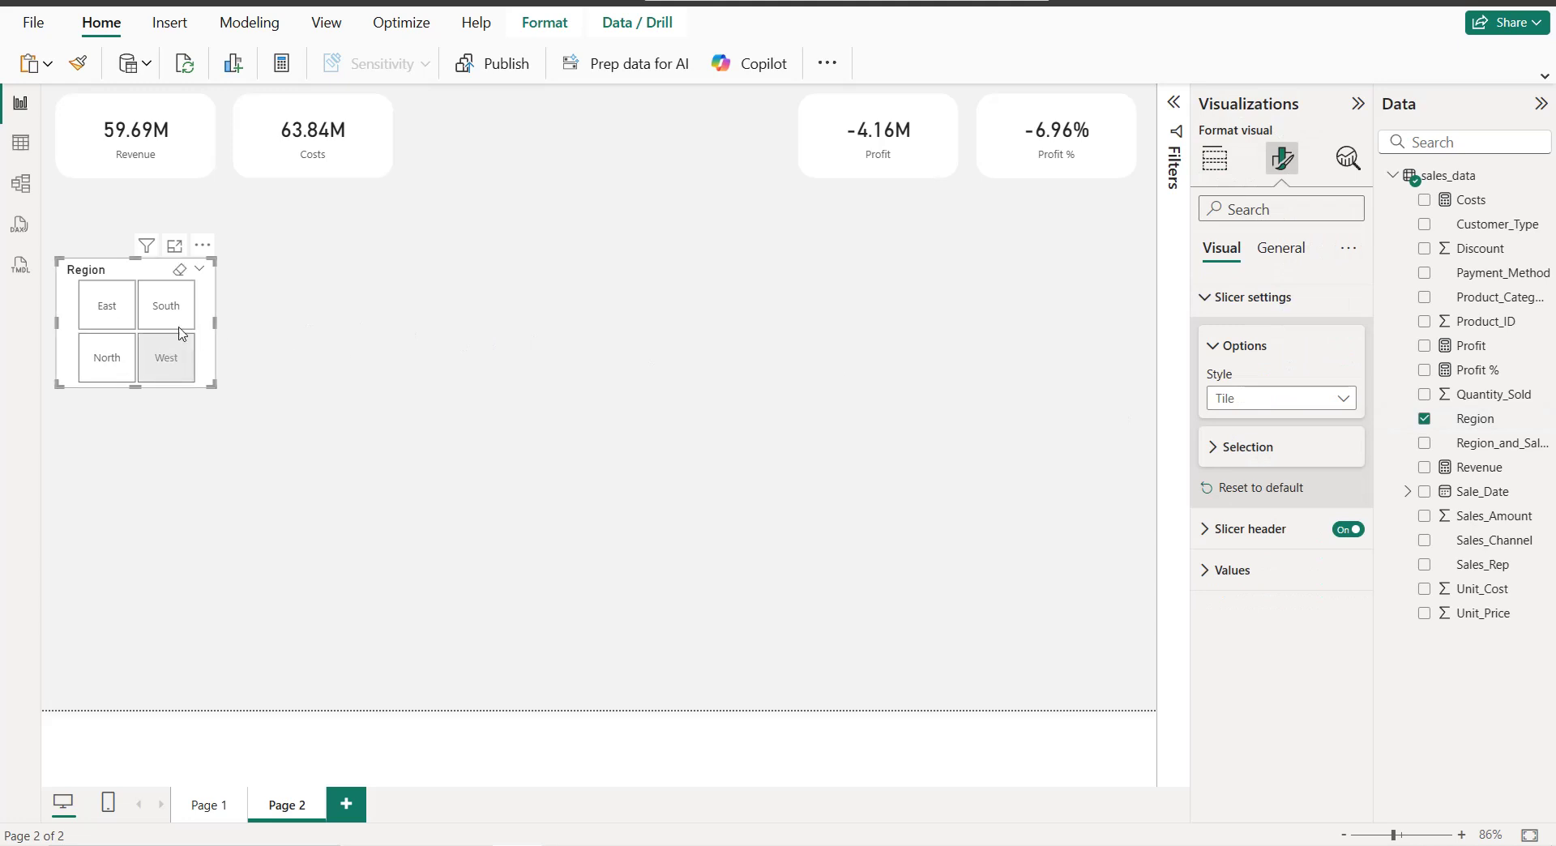
Step: Widen and flatten the Region slicer so its four tiles form a single row
drag(213, 324, 628, 328)
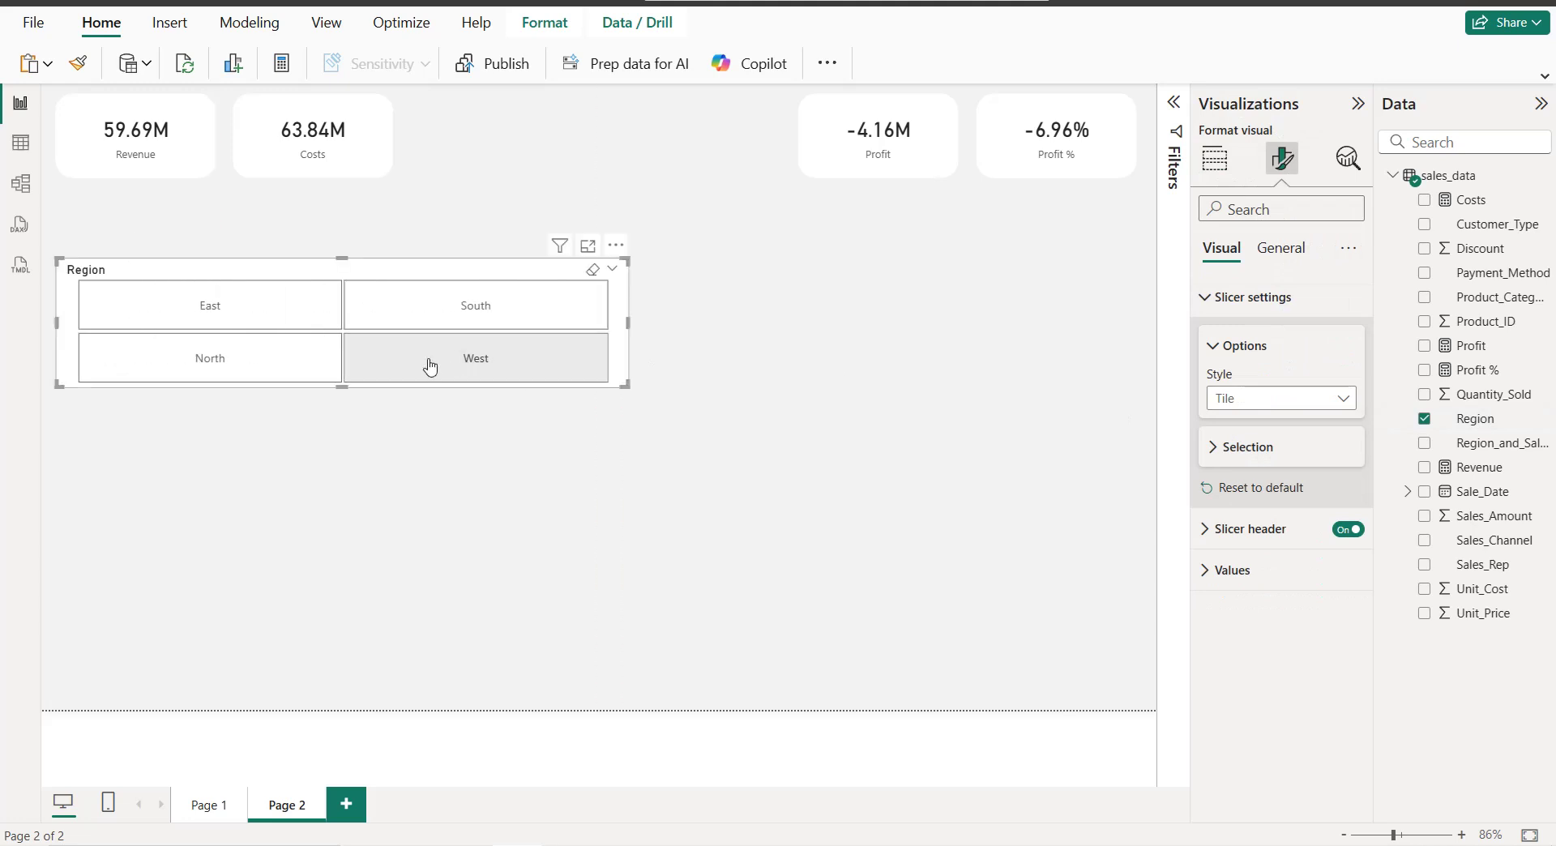
drag(347, 368, 343, 340)
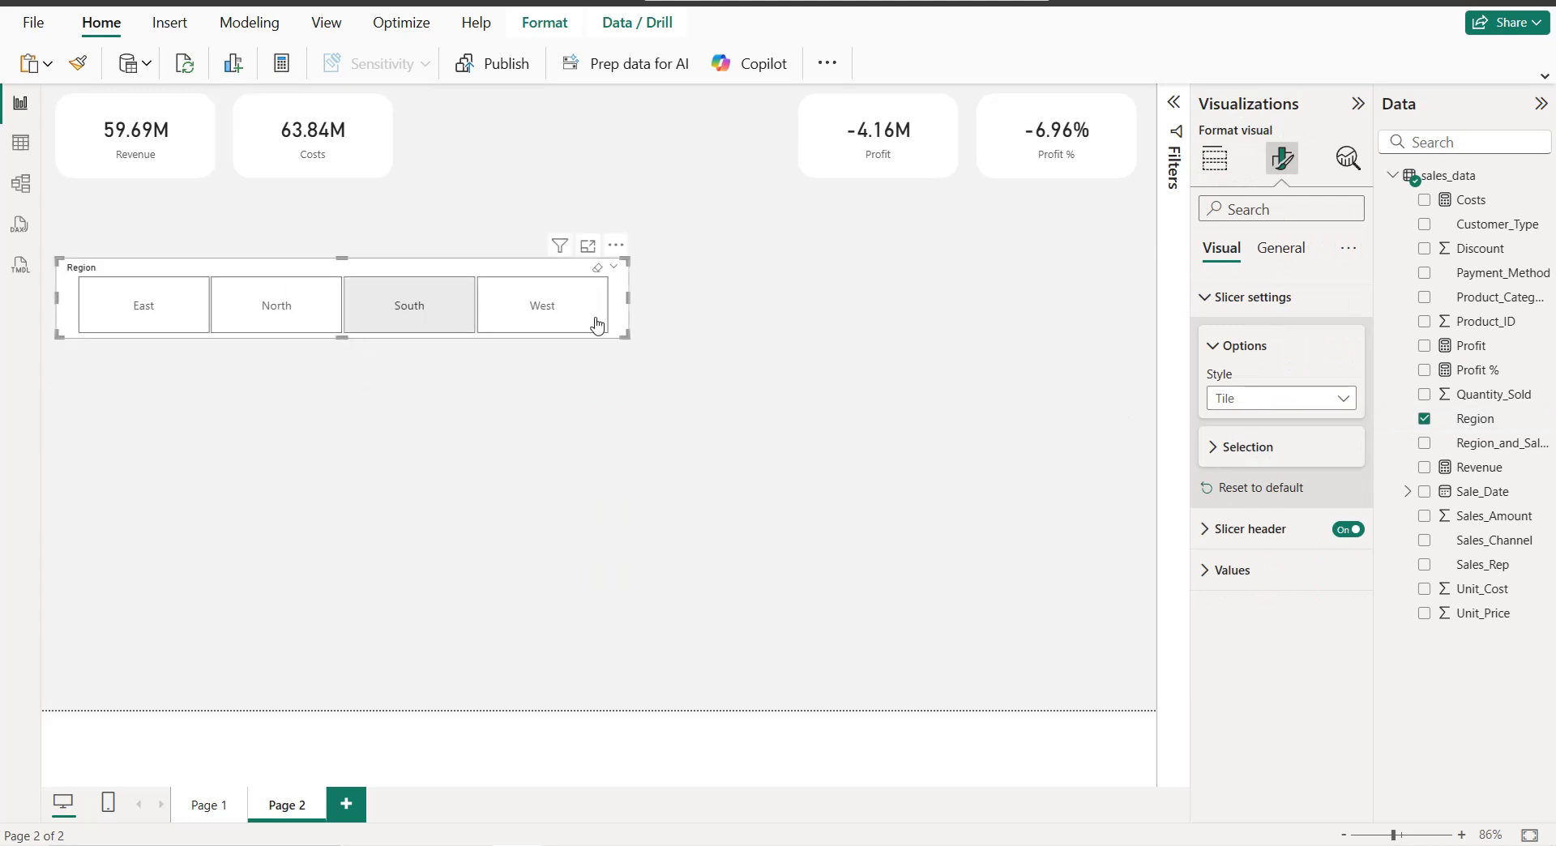
drag(628, 298, 537, 296)
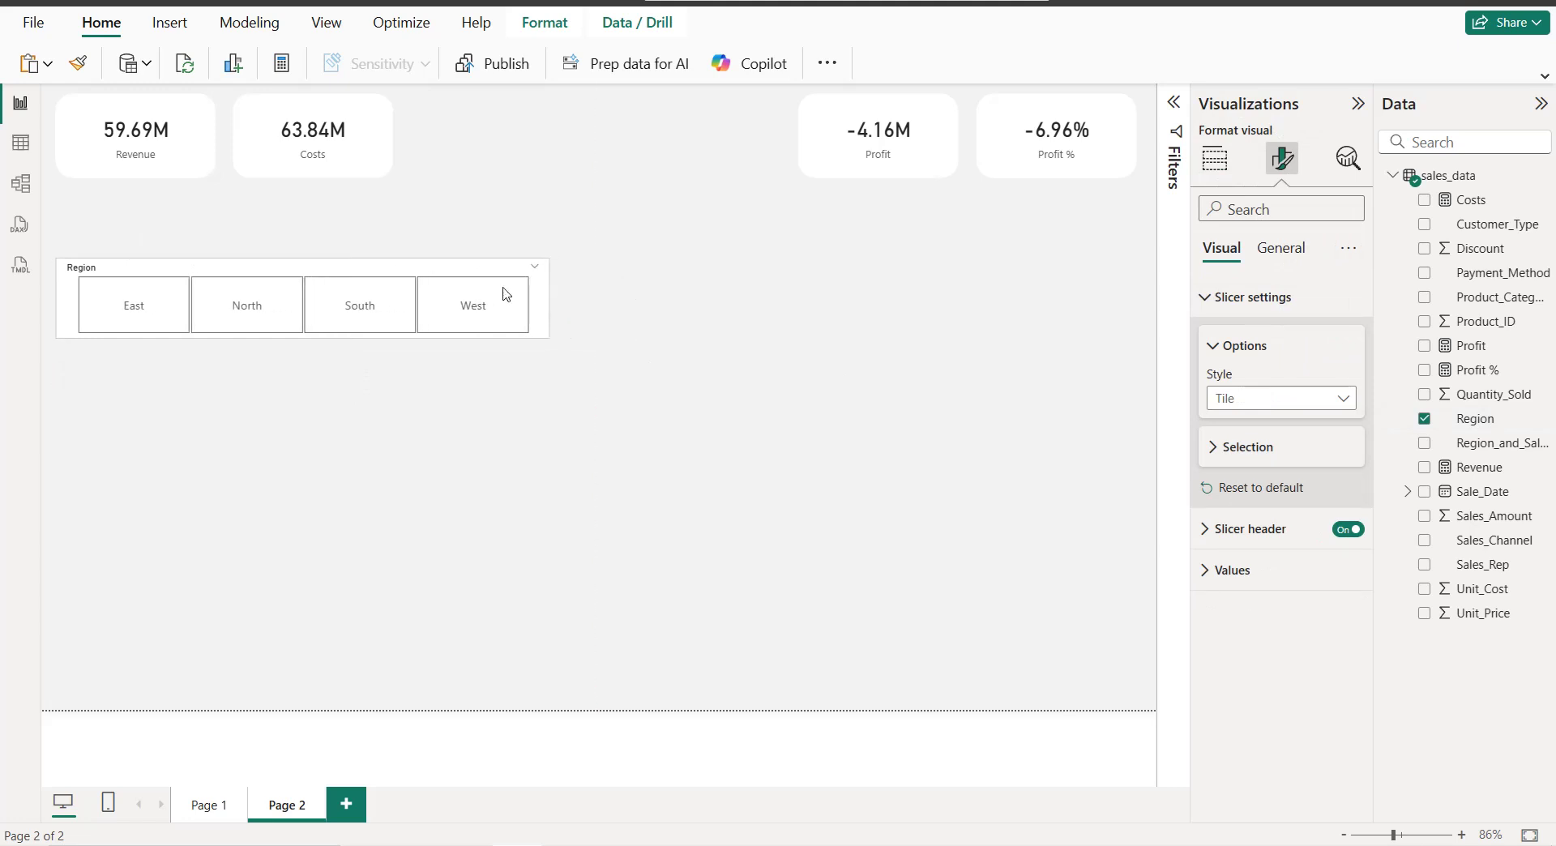
Step: Move the Region slicer into the gap between the Costs and Profit cards and resize it to fit the card row
drag(421, 277, 663, 135)
drag(791, 154, 731, 155)
drag(602, 123, 663, 113)
drag(793, 149, 734, 149)
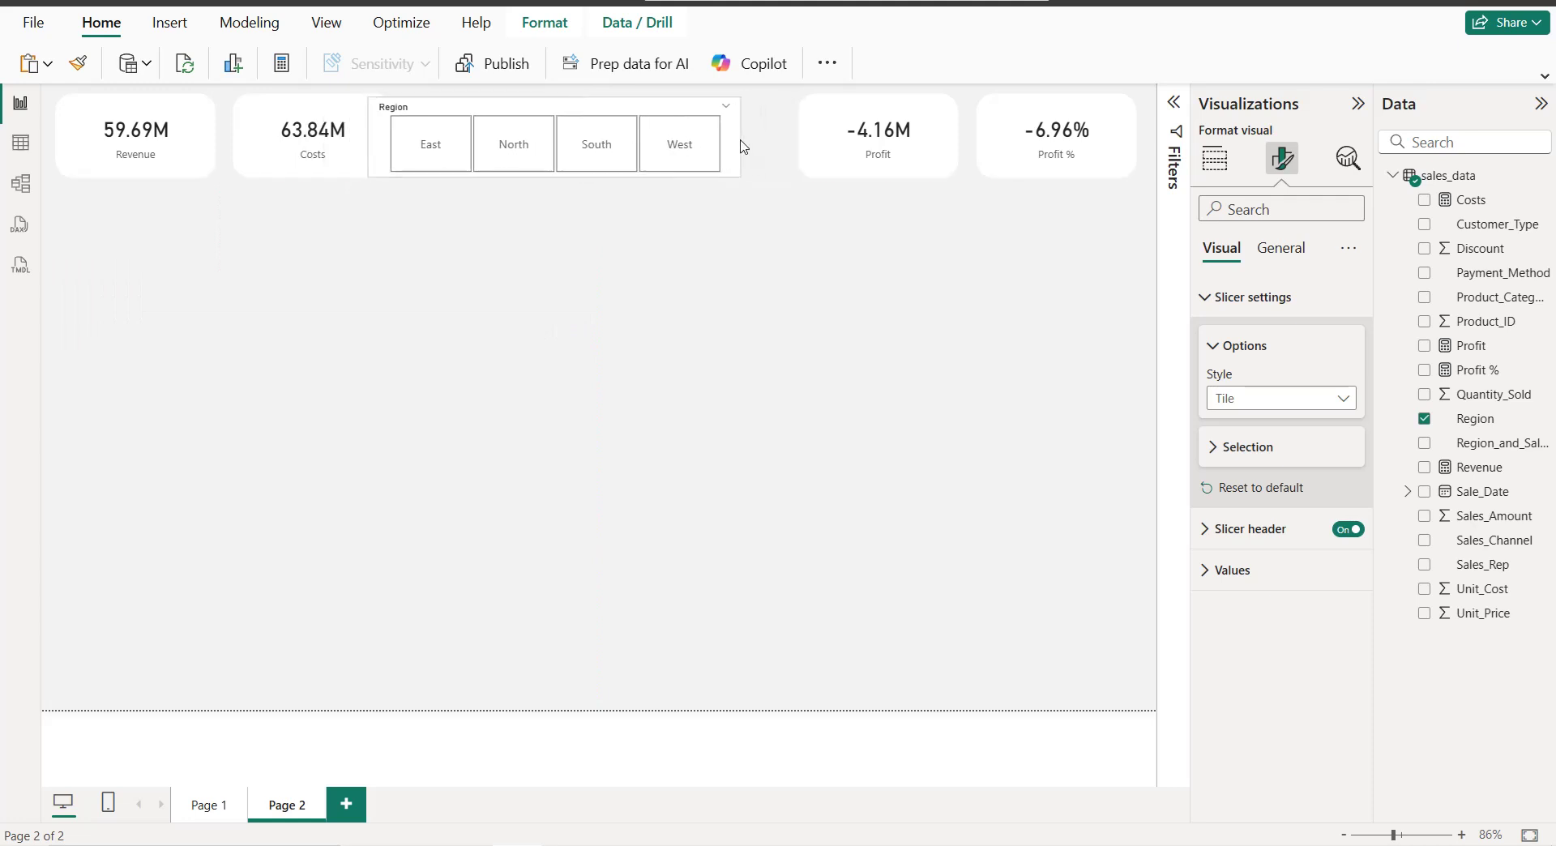
drag(658, 112, 670, 111)
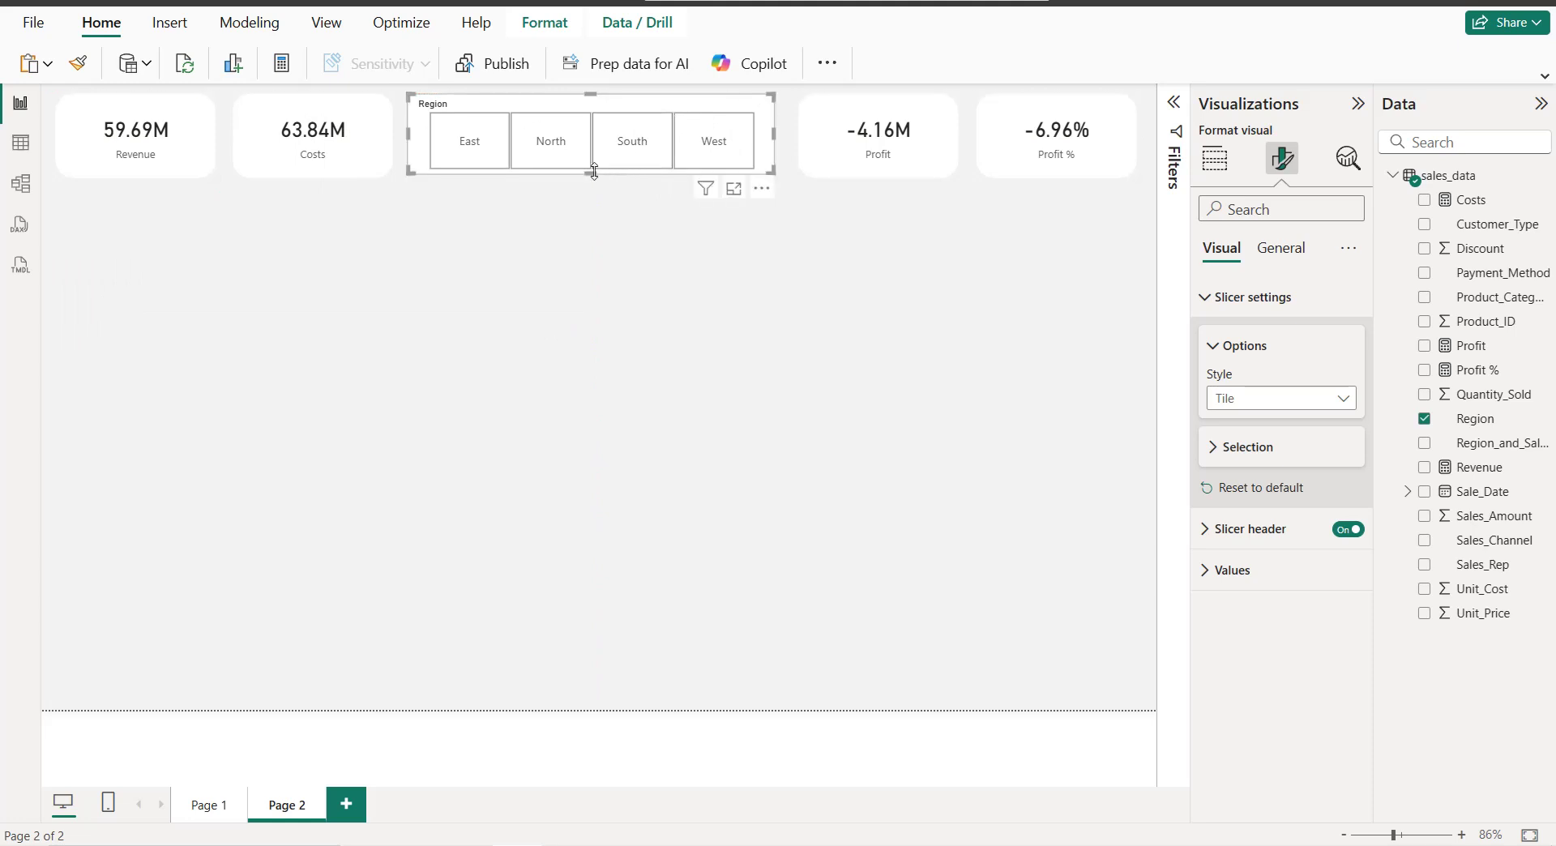
drag(596, 173, 596, 182)
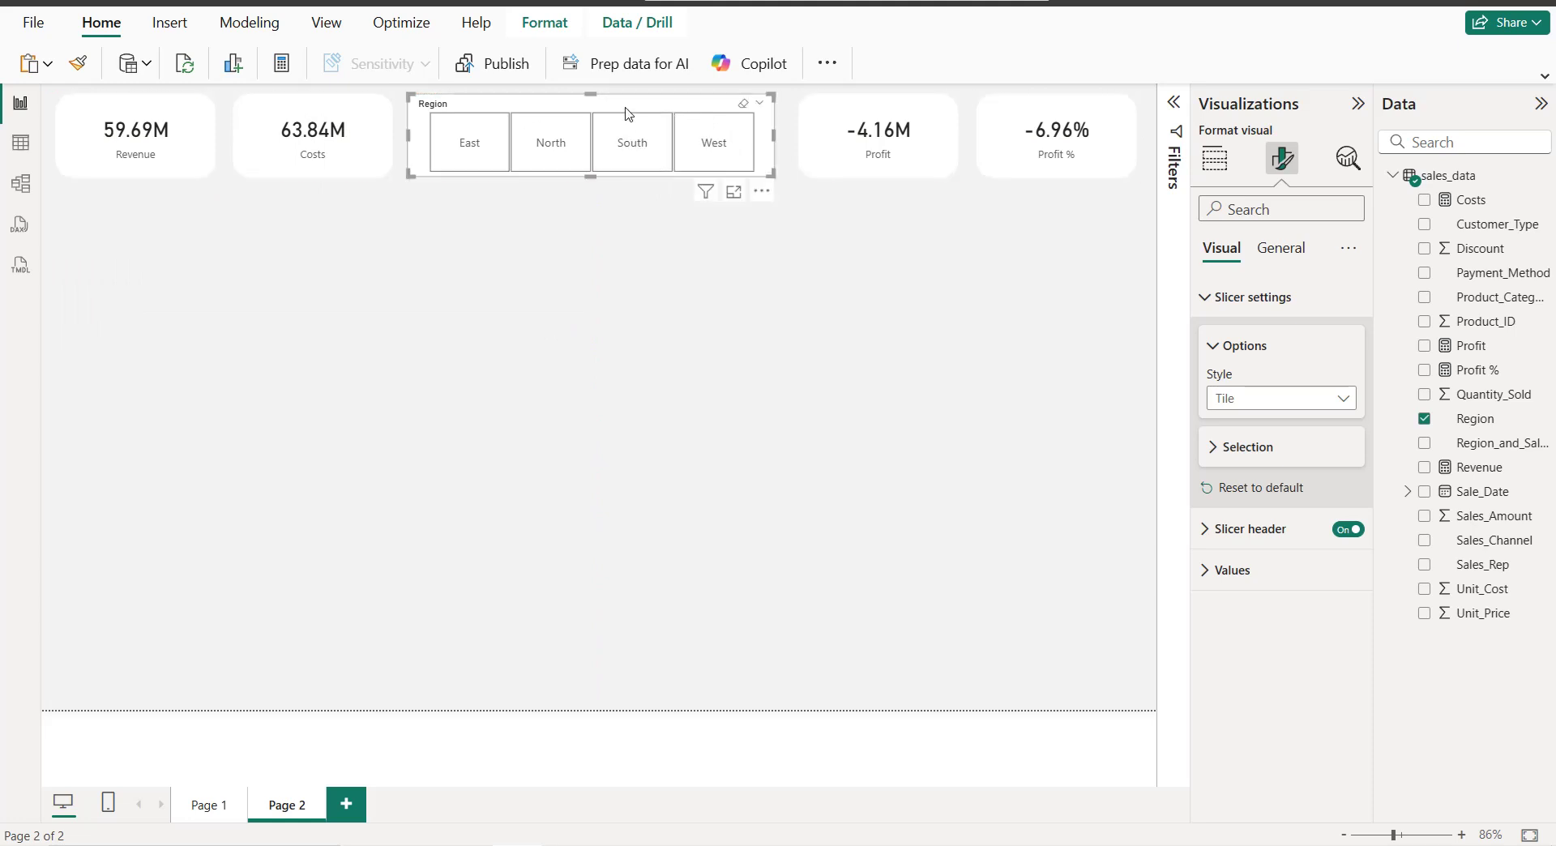
drag(636, 114, 644, 114)
Step: Set the Region slicer's value font size to 9 and turn off its slicer header
click(1271, 250)
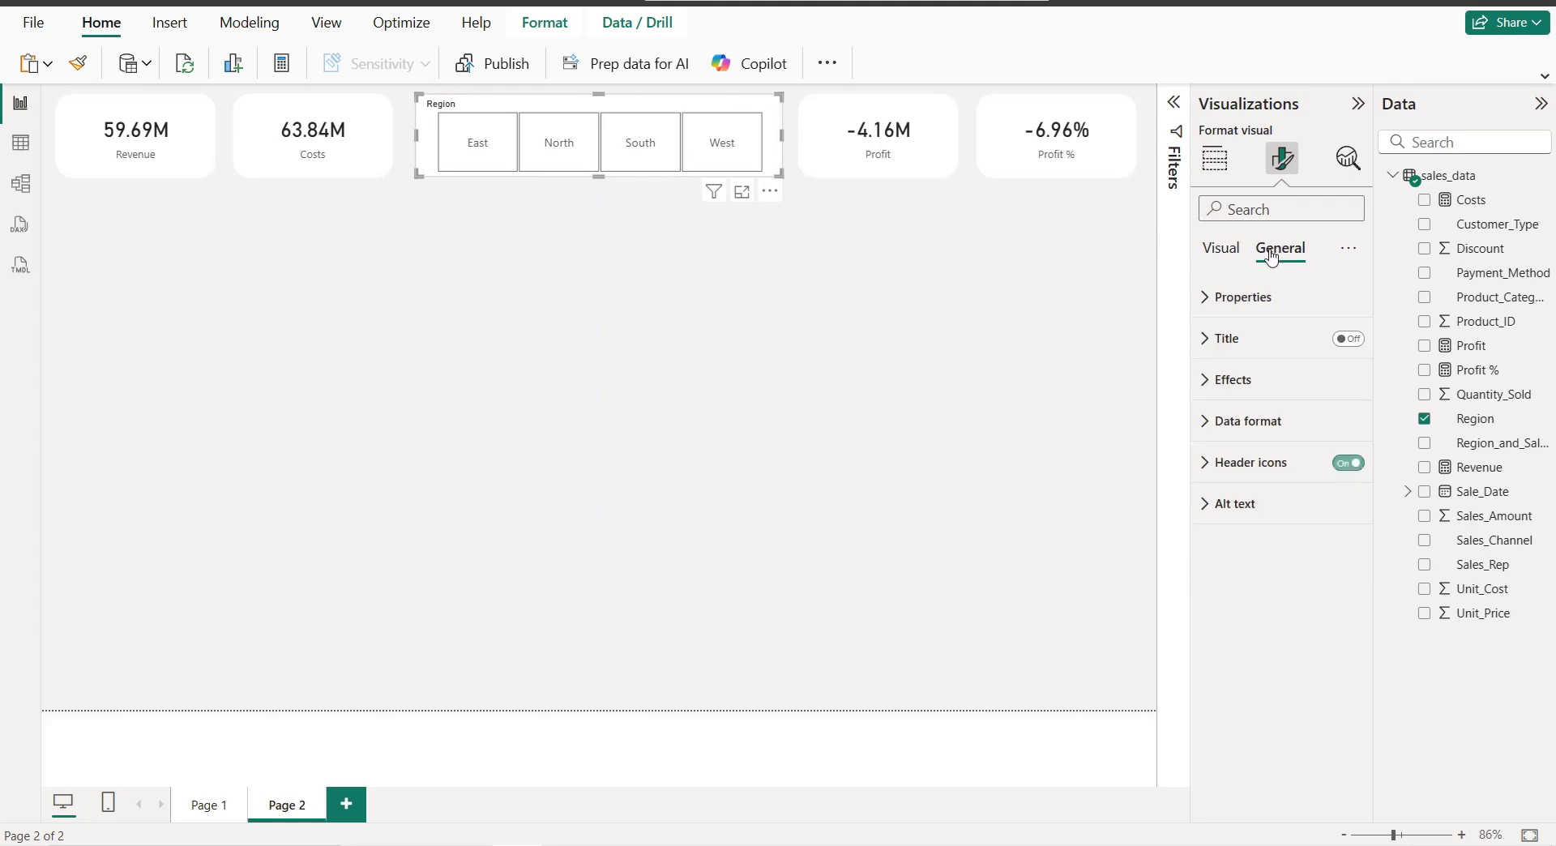
click(1217, 251)
click(1251, 567)
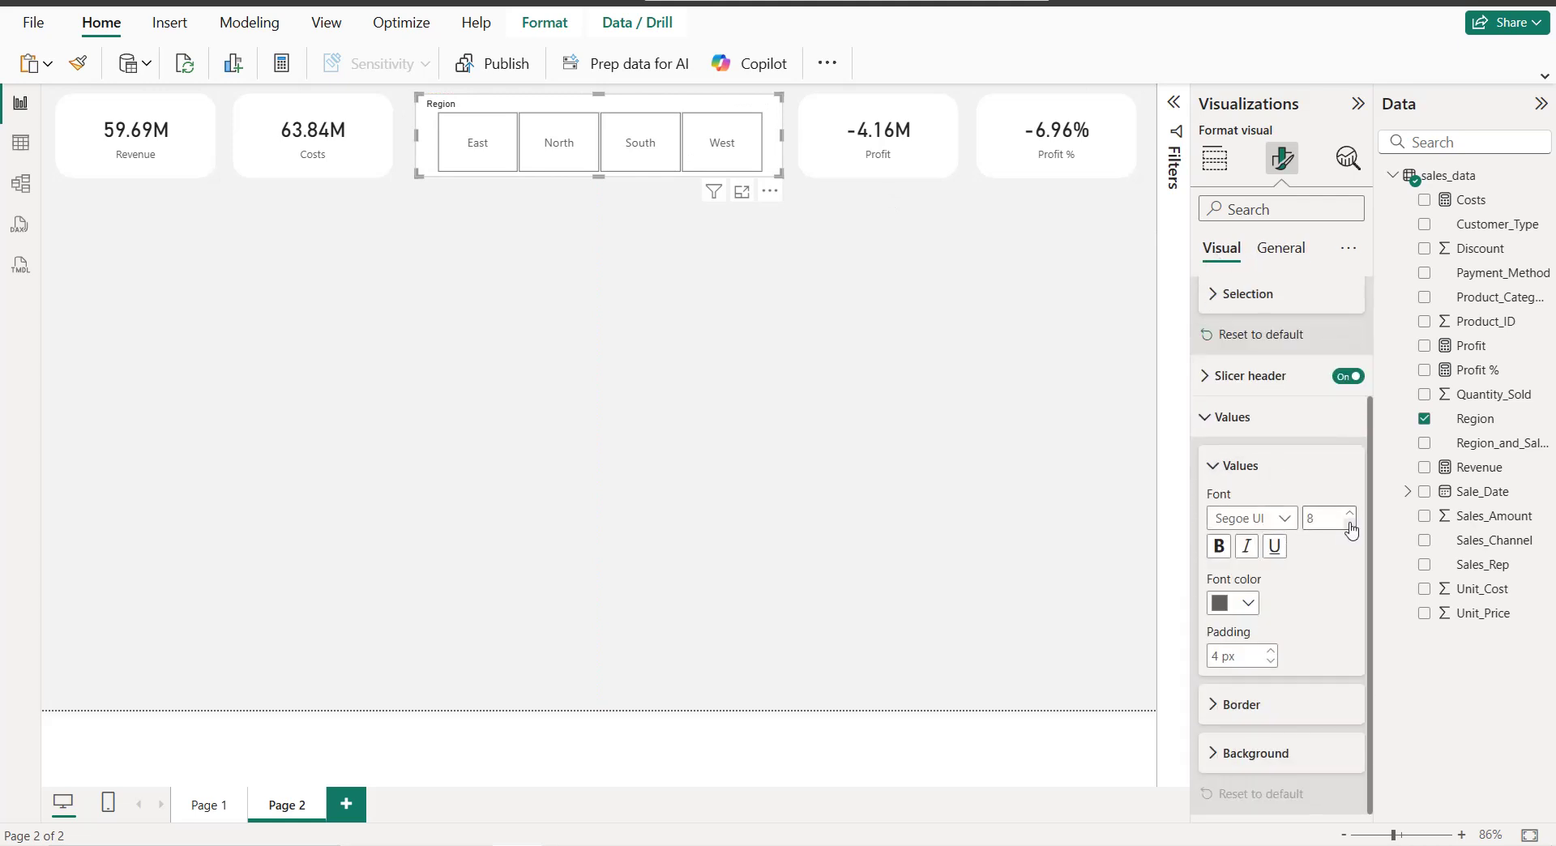
click(1349, 514)
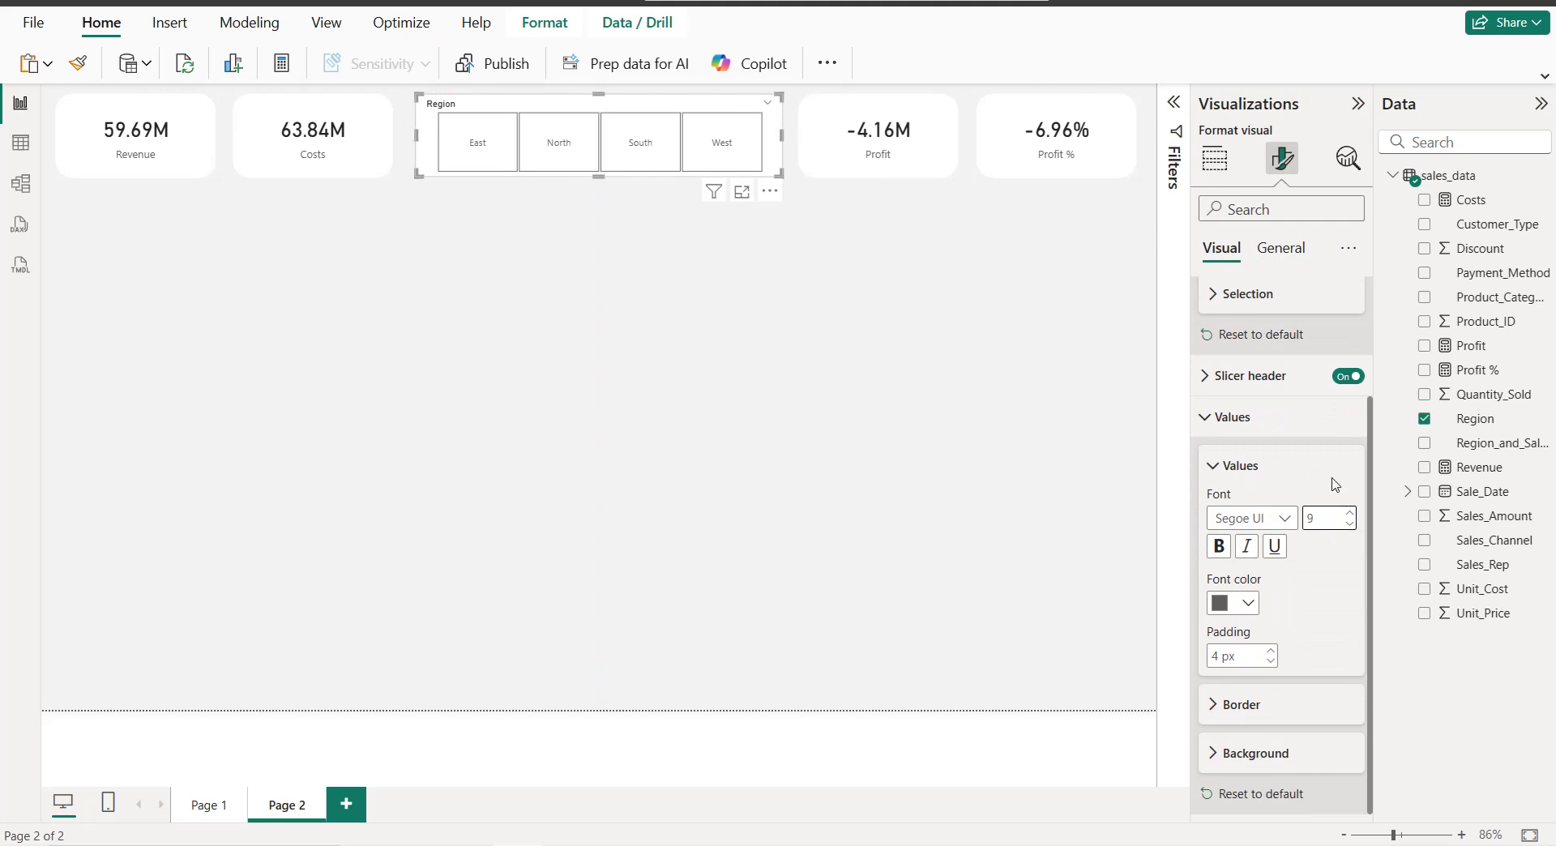
scroll(1280, 425, up, 2)
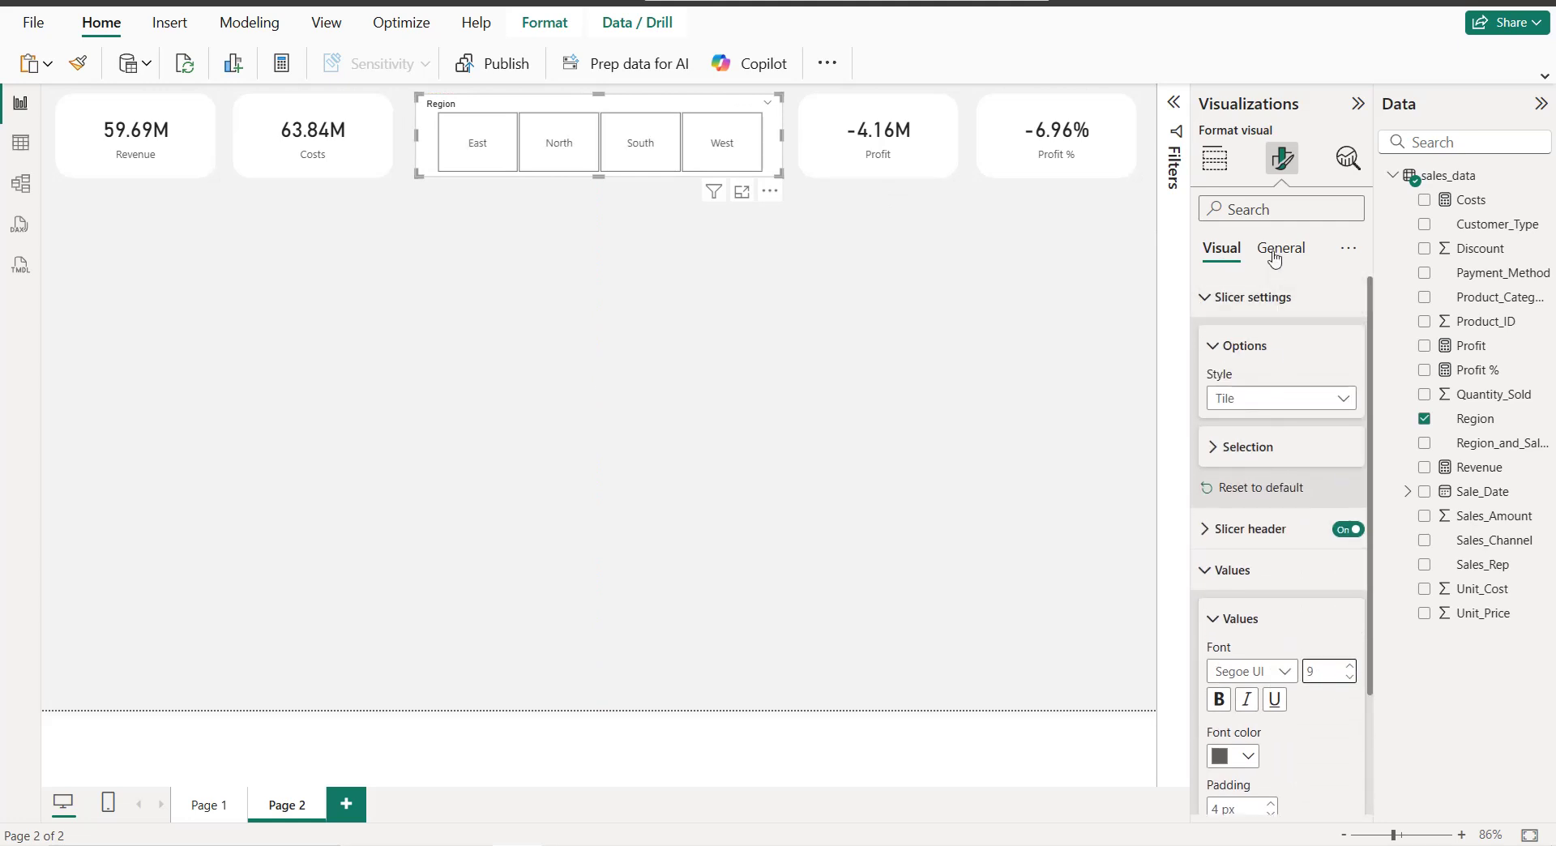
scroll(1281, 389, down, 2)
scroll(1278, 392, up, 2)
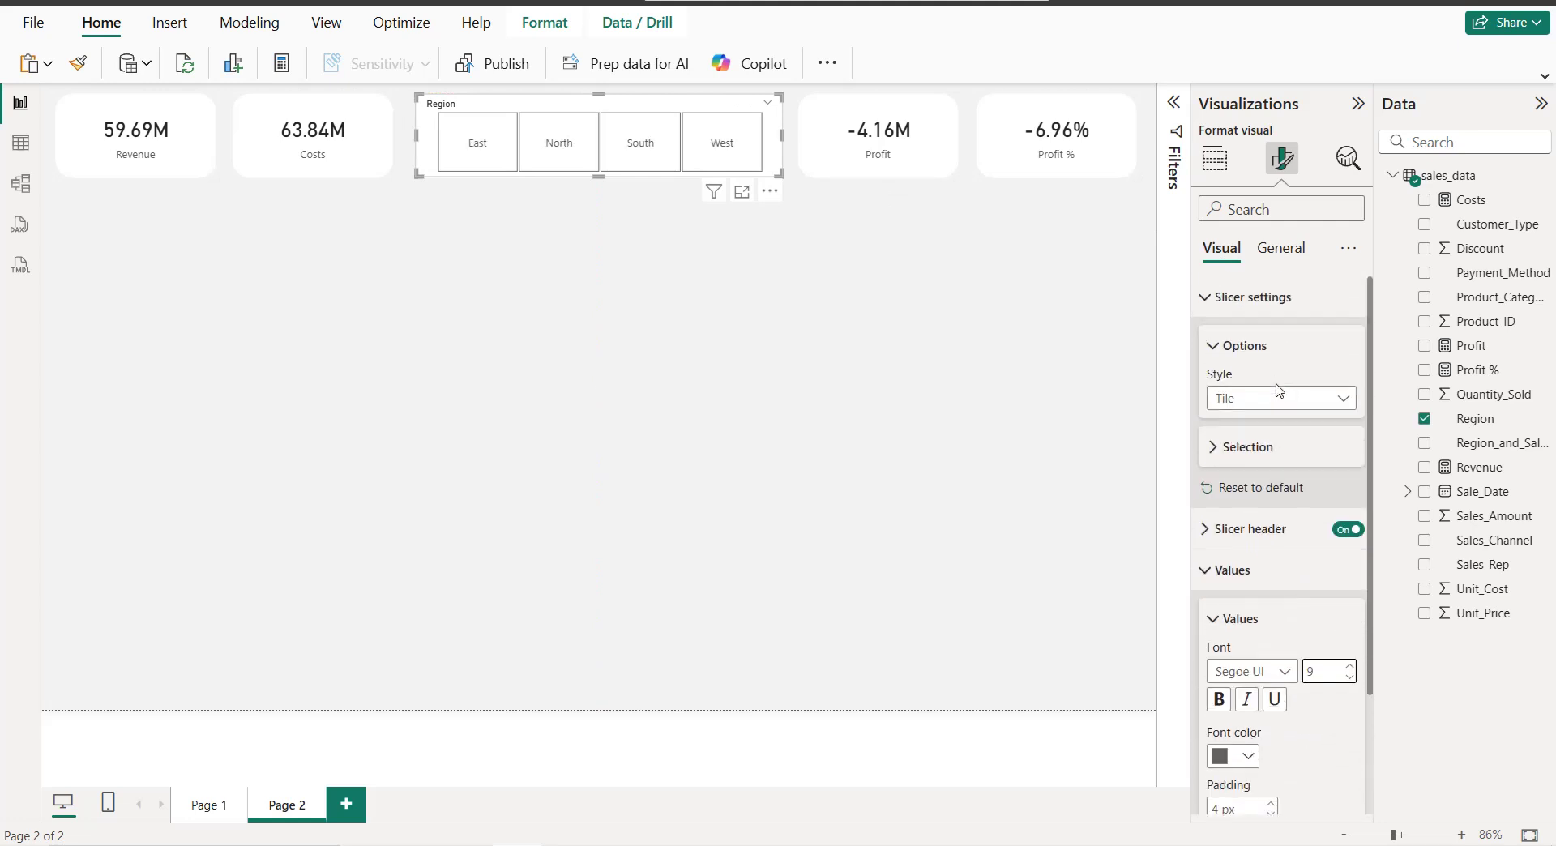
click(1342, 530)
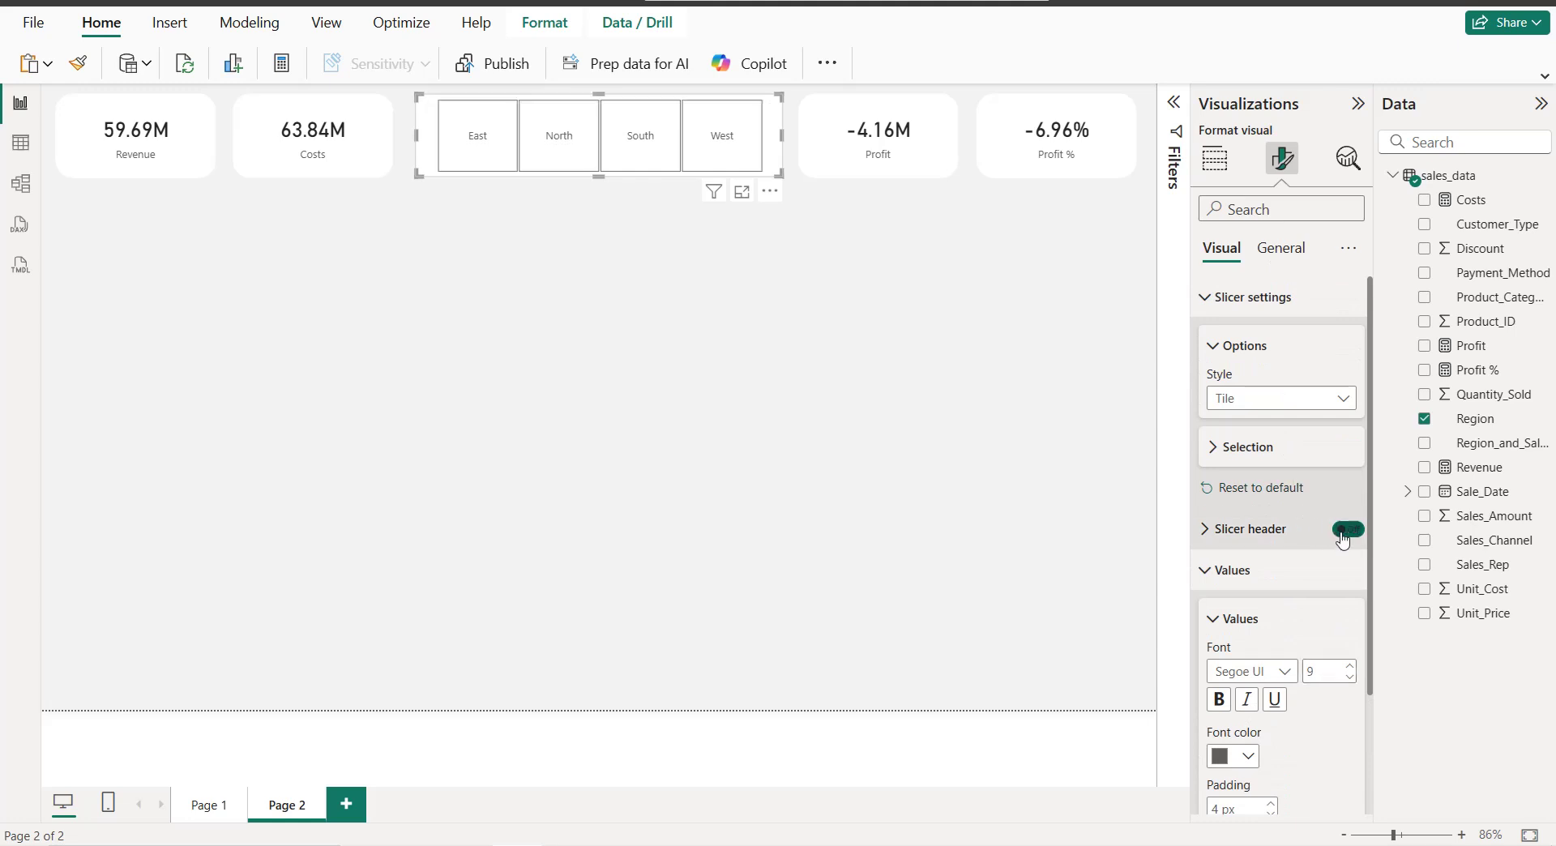
Step: Give the Region slicer a white visual border with 20 px rounded corners
click(1282, 248)
click(1275, 386)
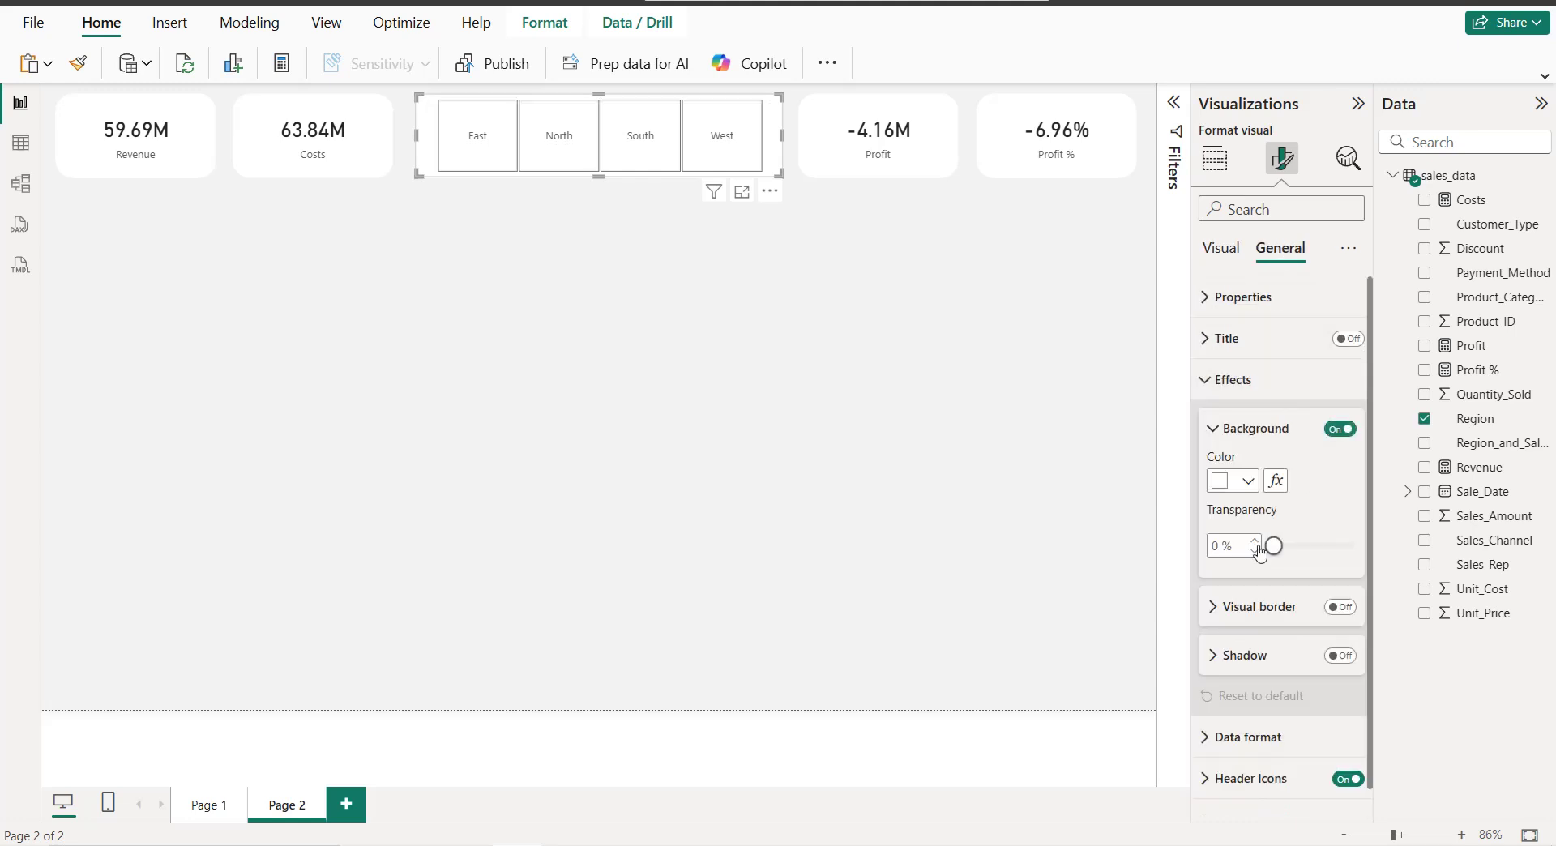
click(1339, 607)
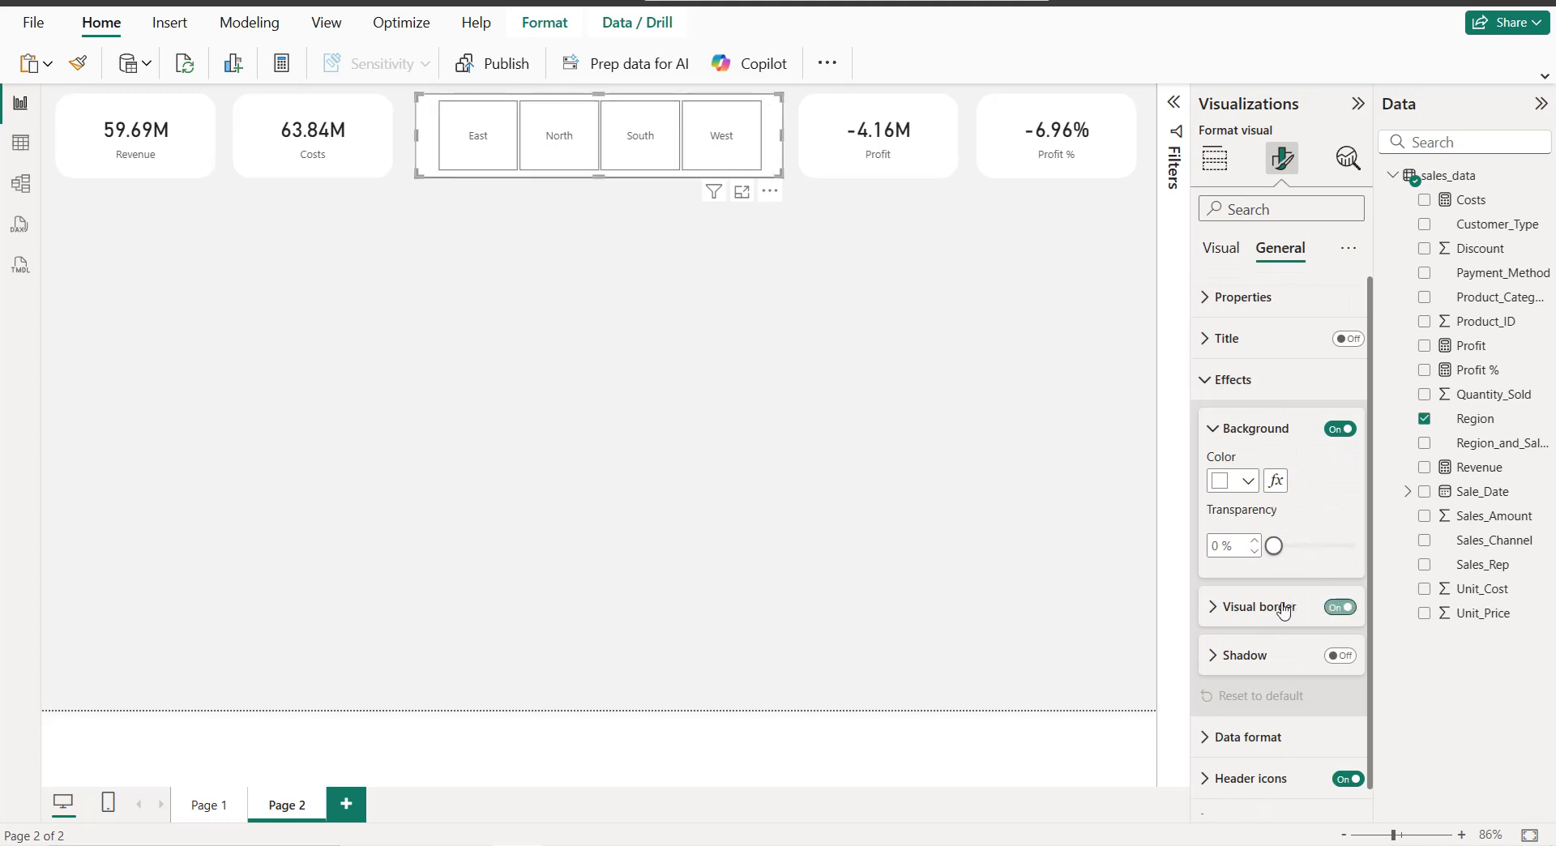
click(1283, 609)
click(1247, 558)
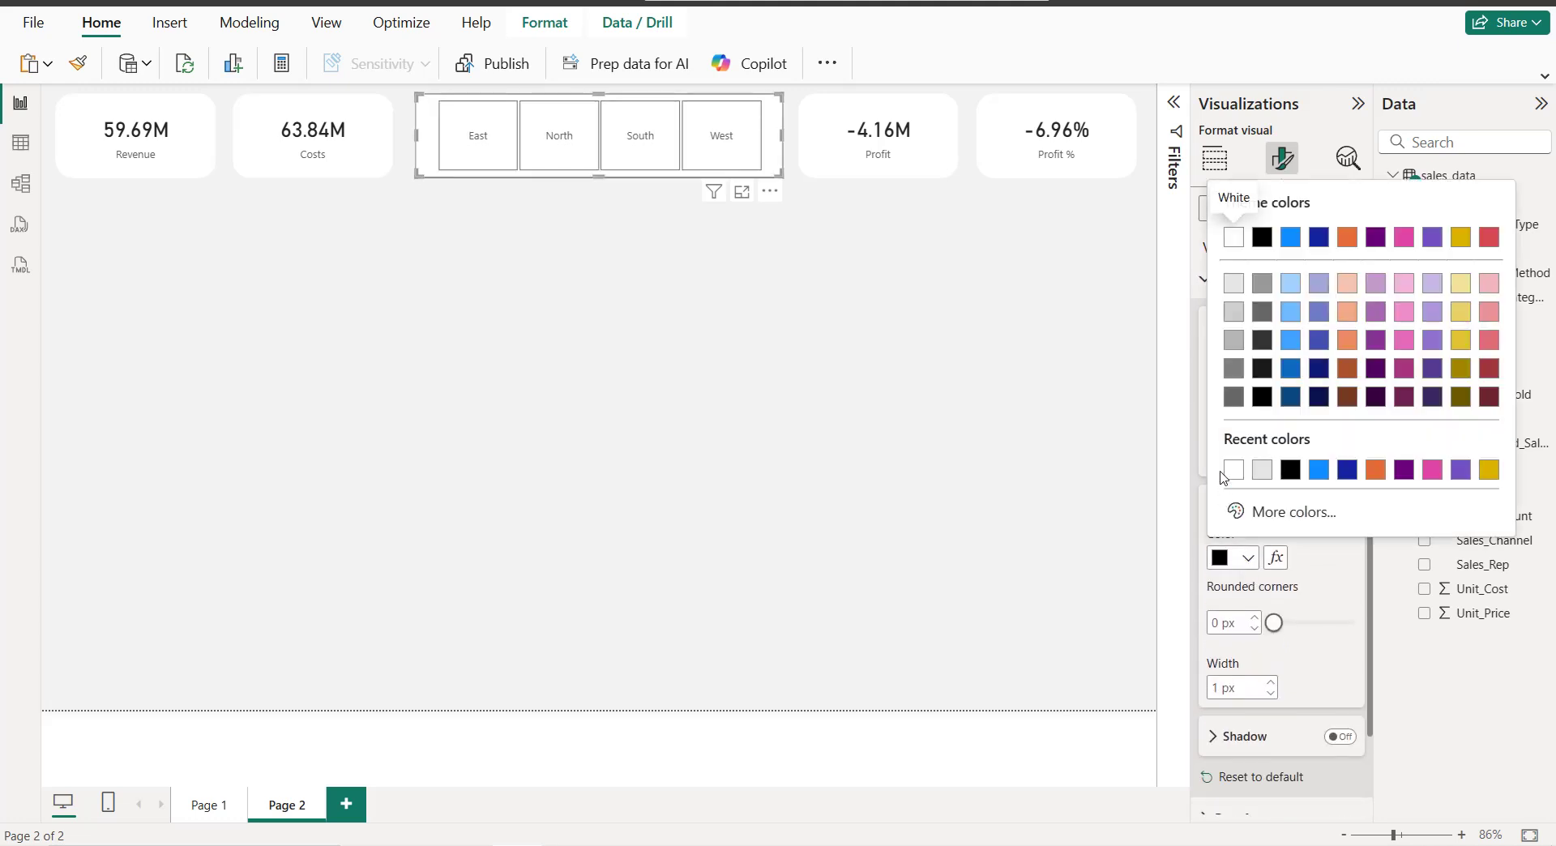
click(1233, 471)
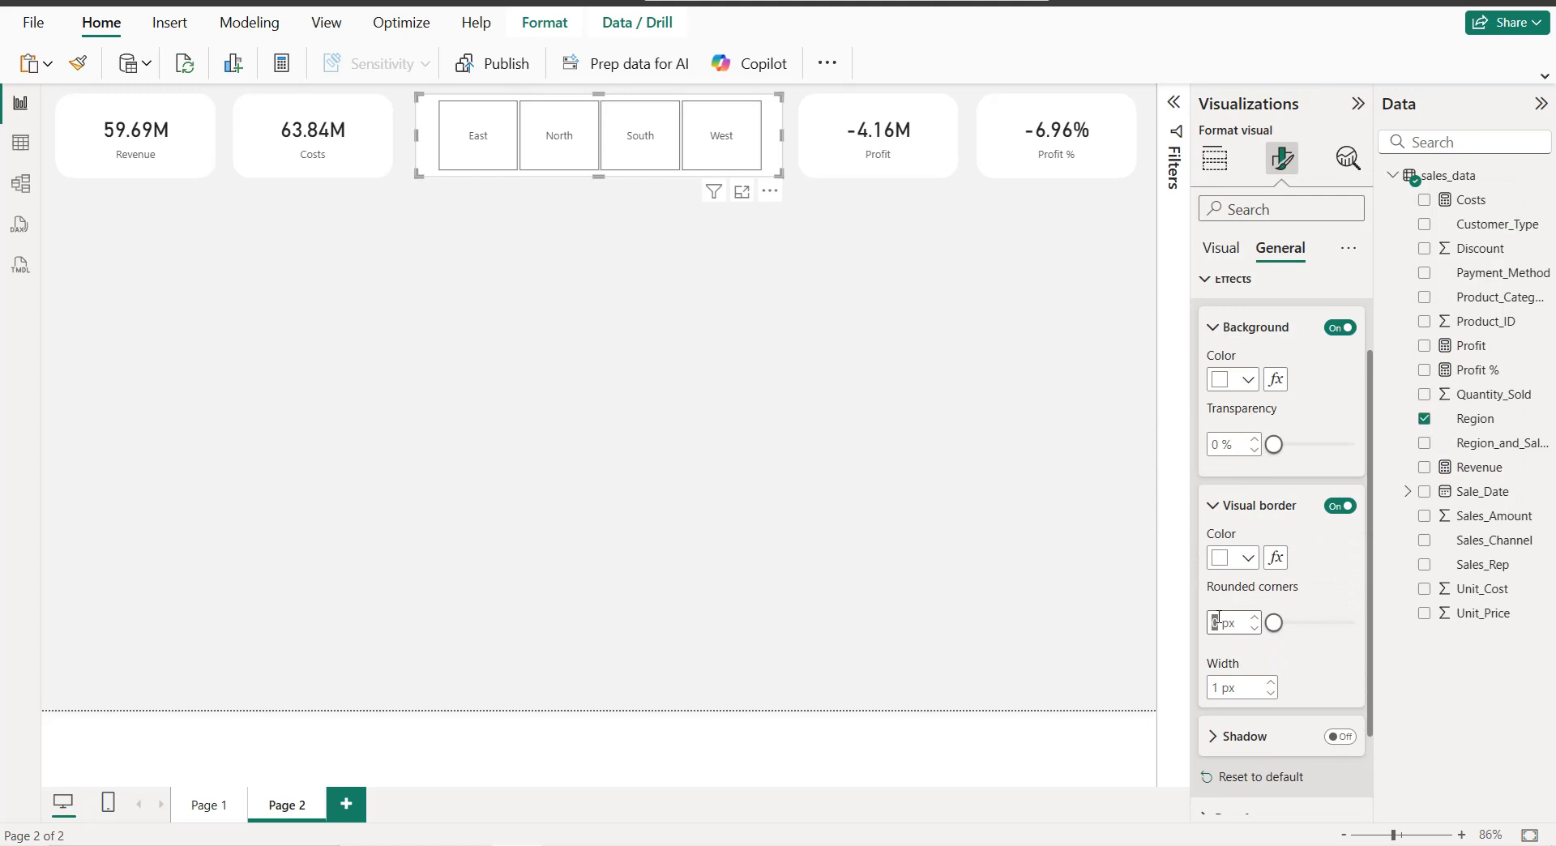
text(20)
key(Return)
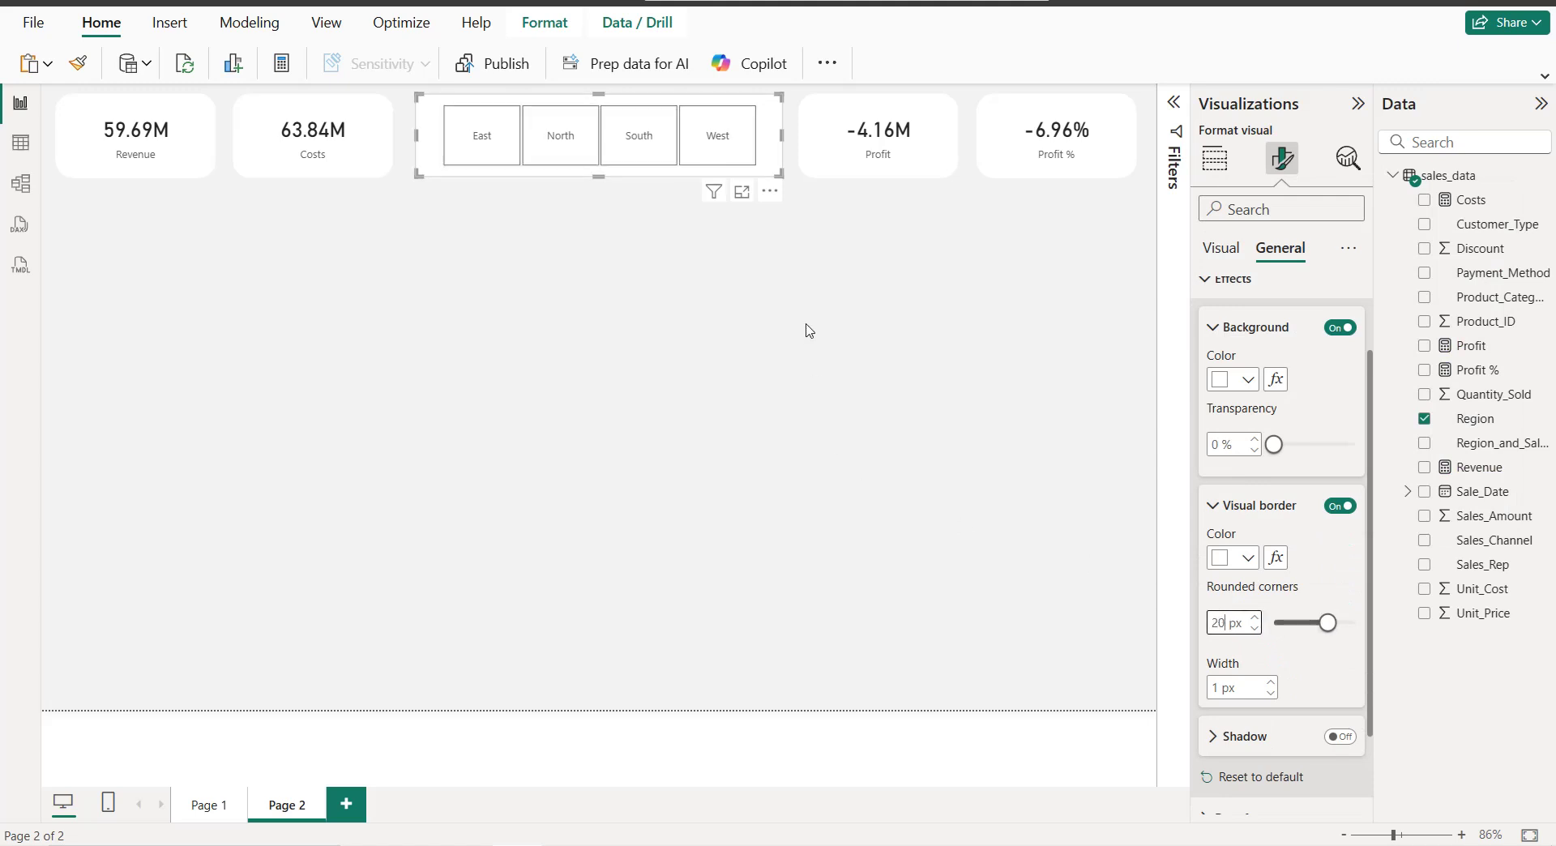
Step: Align the four KPI cards and the Region slicer to the top and distribute them horizontally
click(806, 331)
click(843, 174)
click(1003, 181)
click(1009, 172)
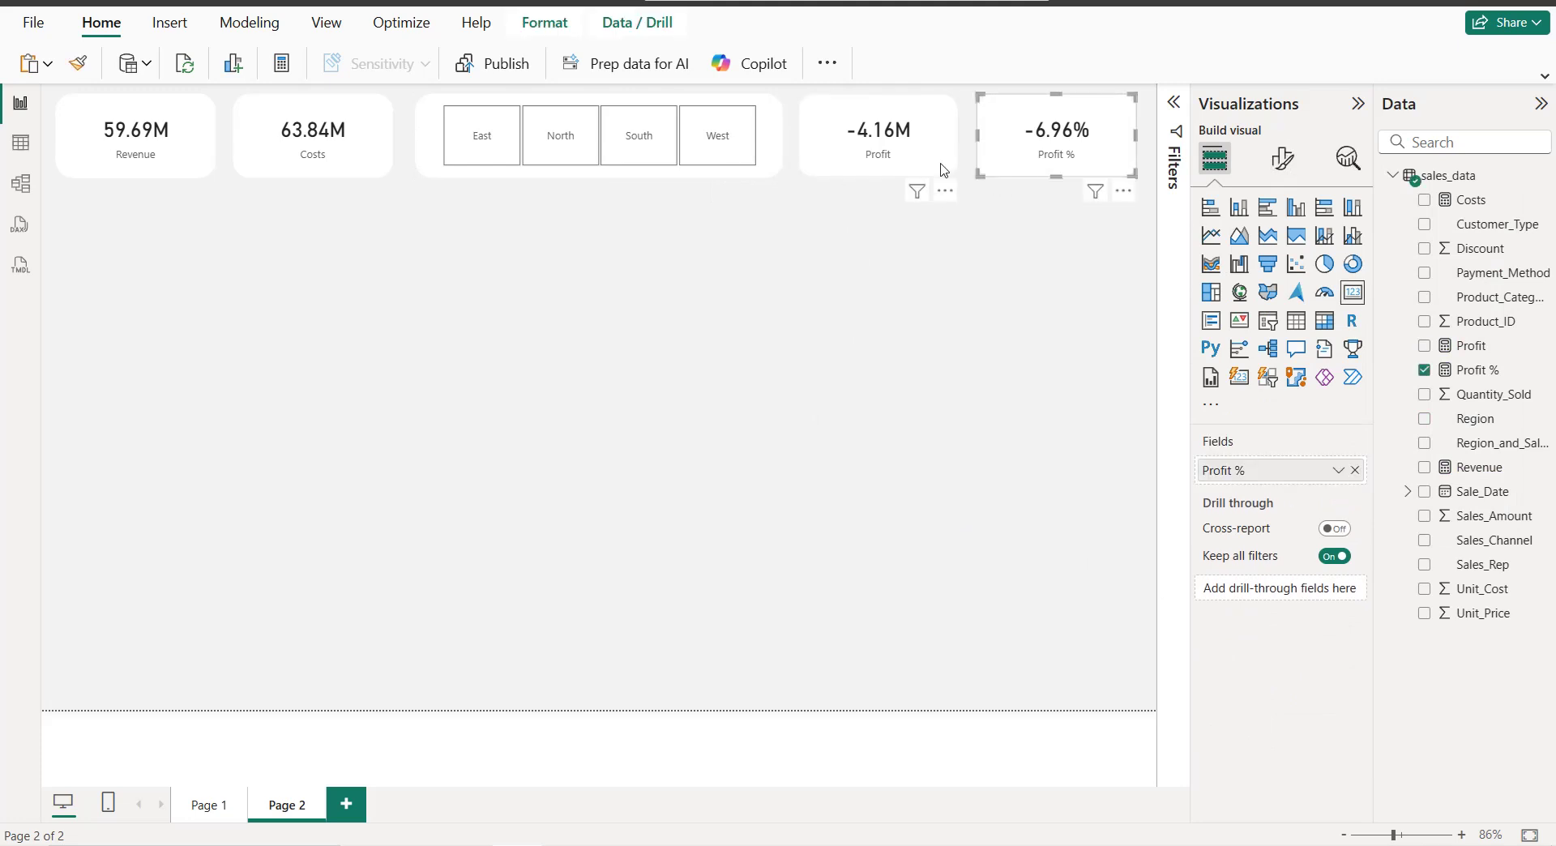
ctrl+click(940, 170)
ctrl+click(754, 170)
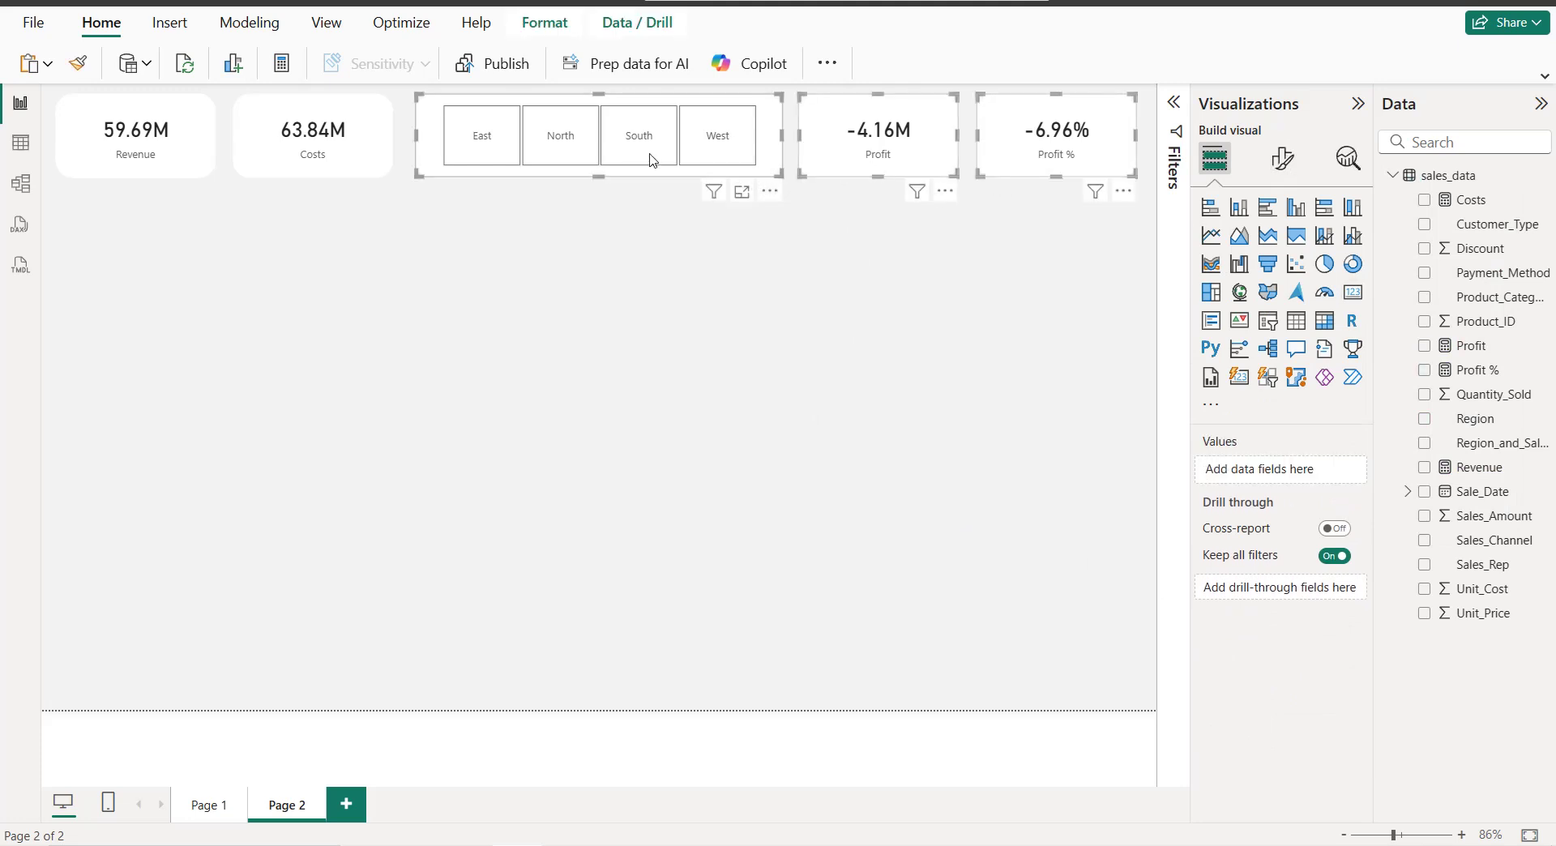
ctrl+click(371, 154)
ctrl+click(207, 158)
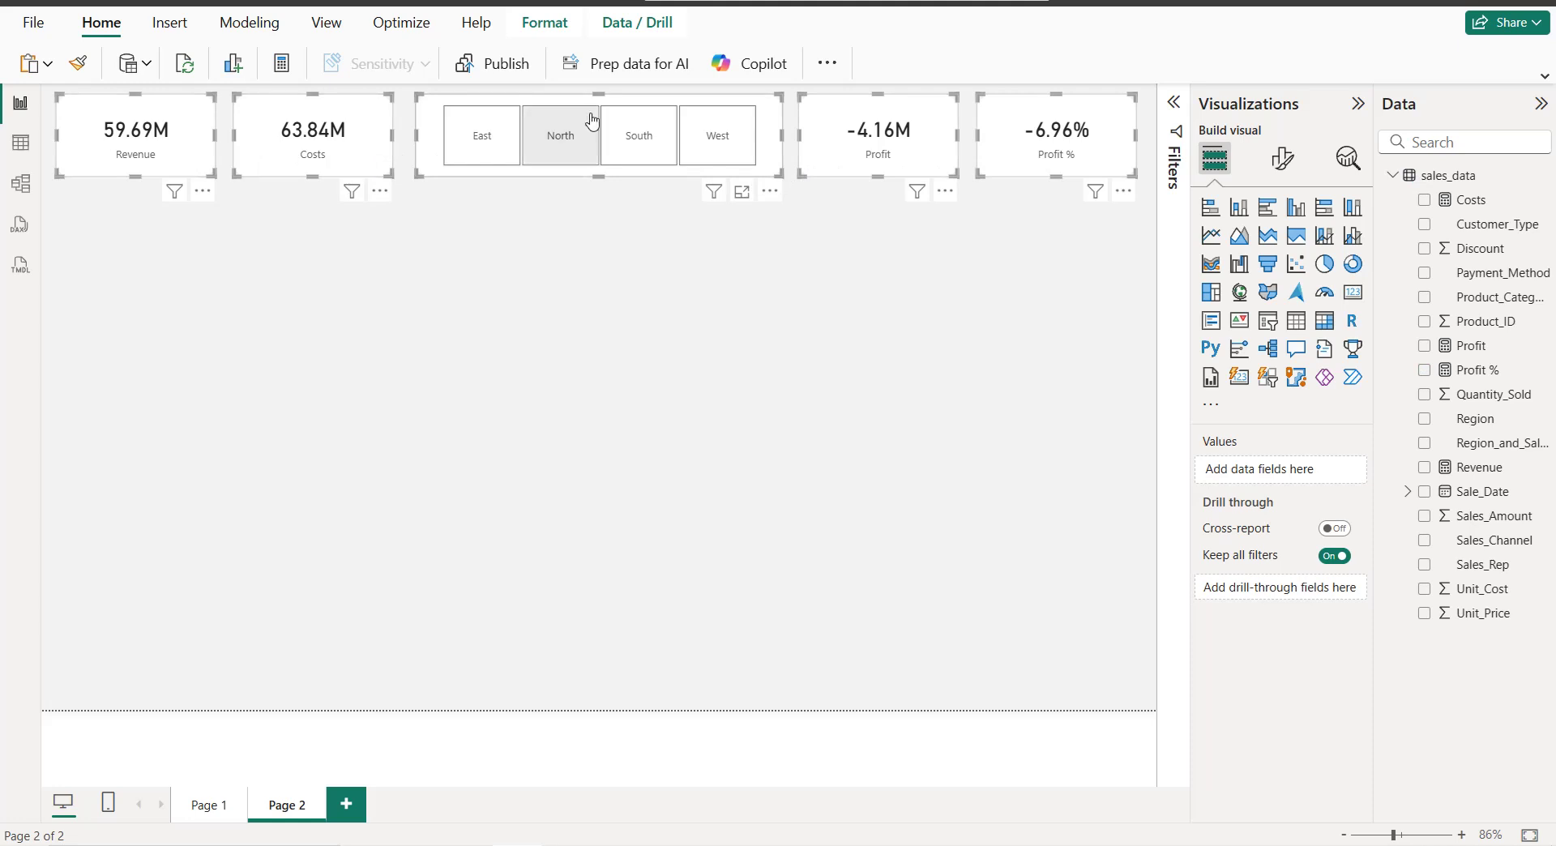
click(557, 25)
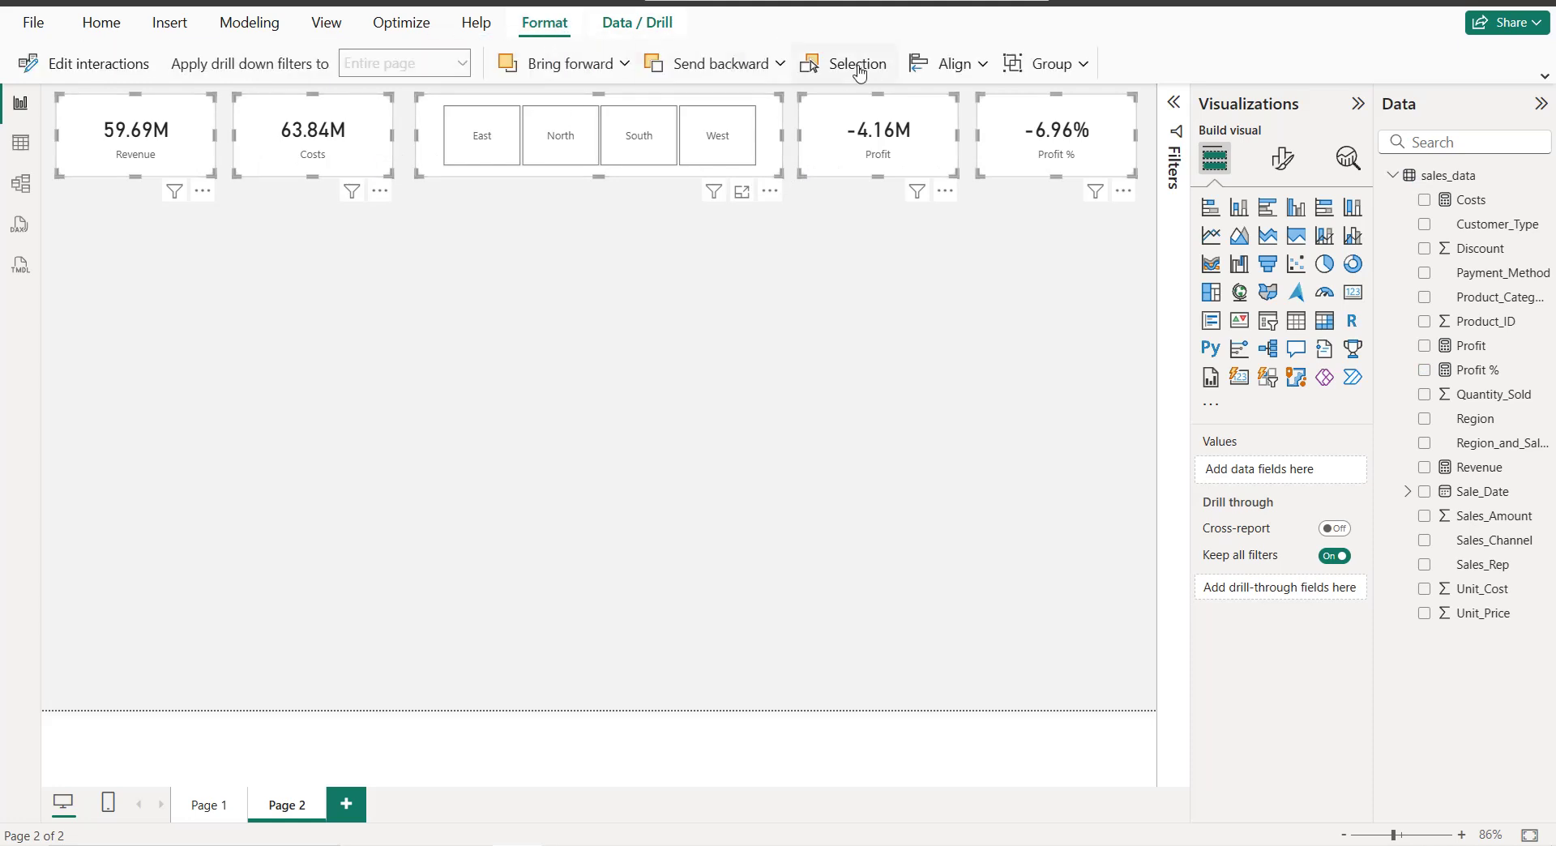
click(954, 63)
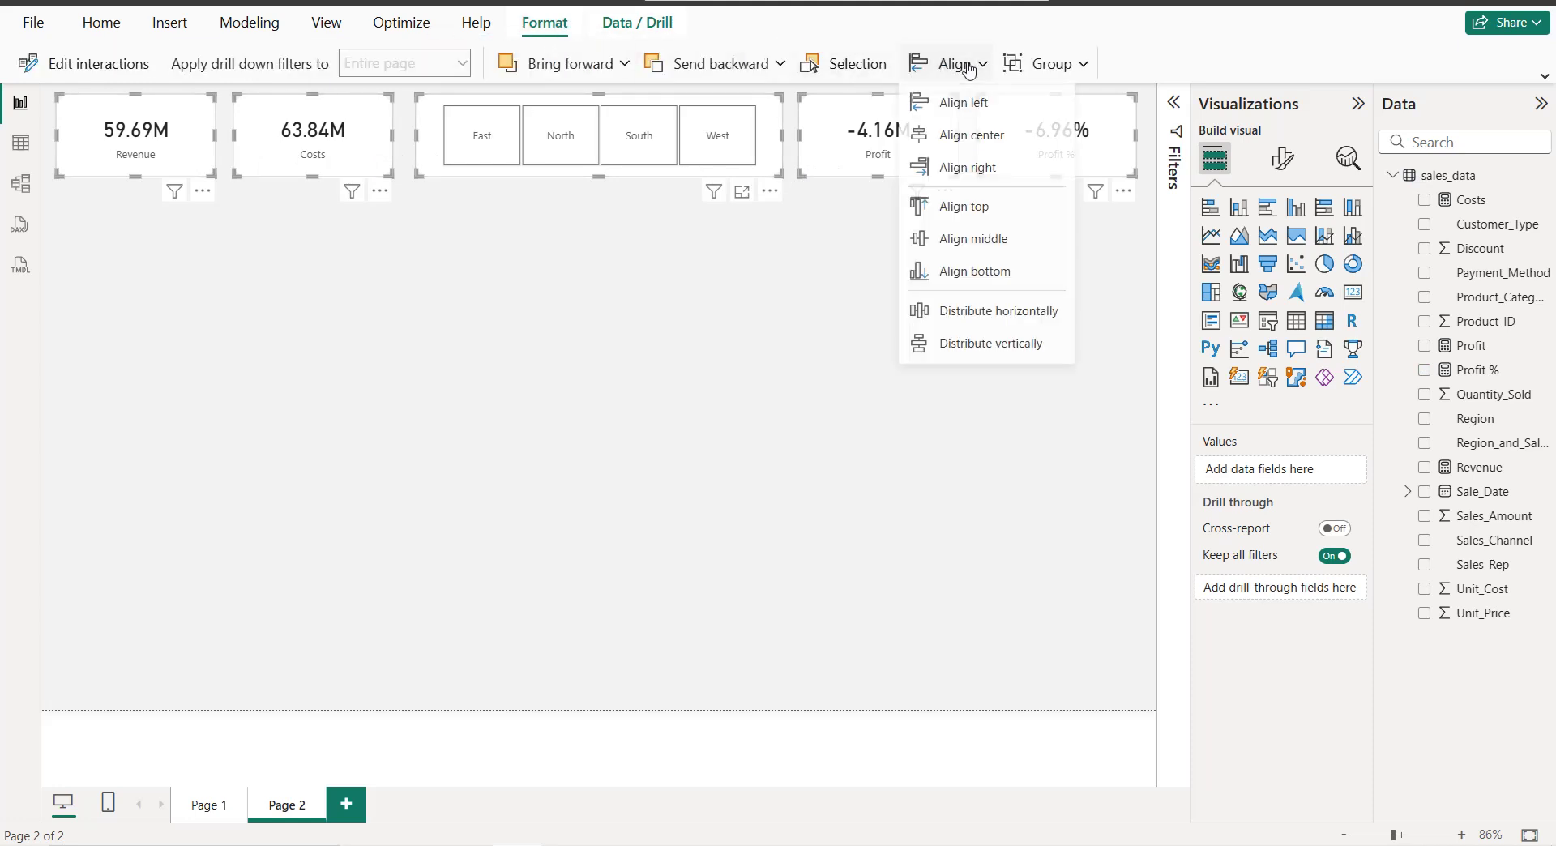
click(972, 212)
click(983, 76)
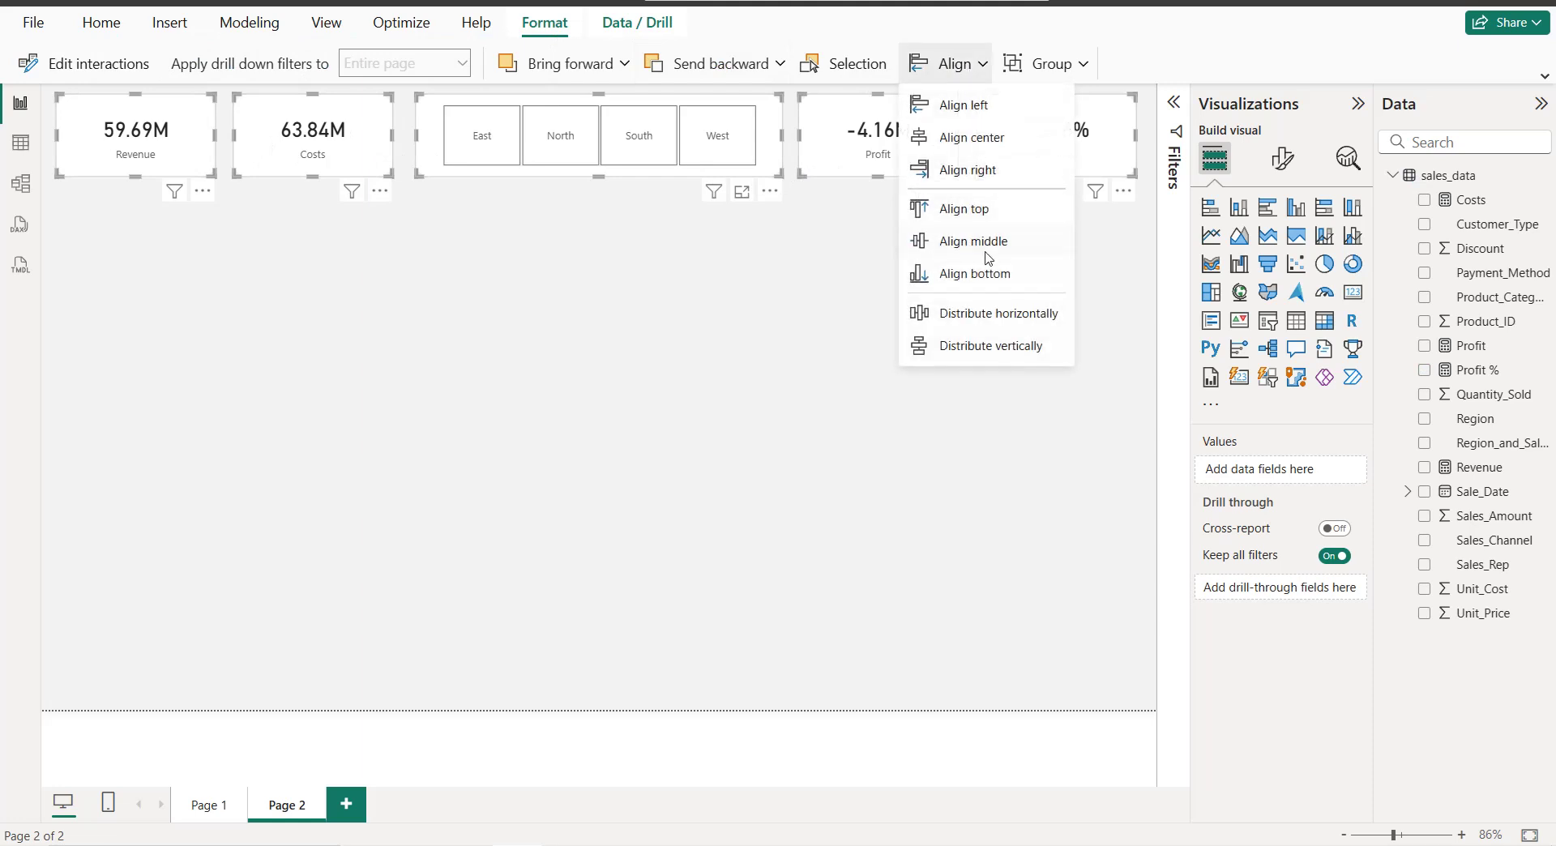
click(983, 316)
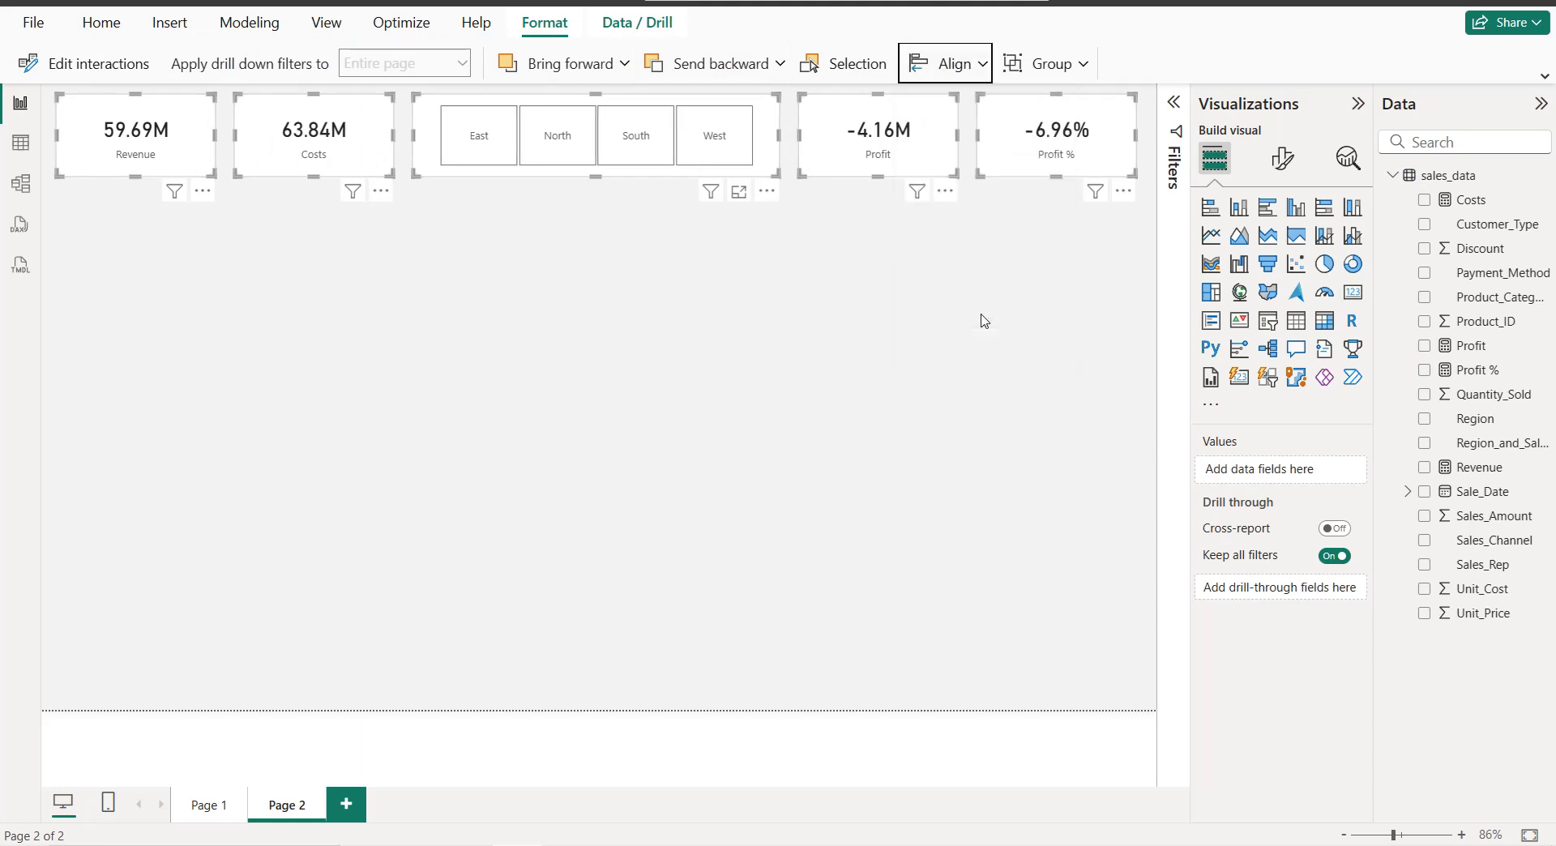
click(572, 298)
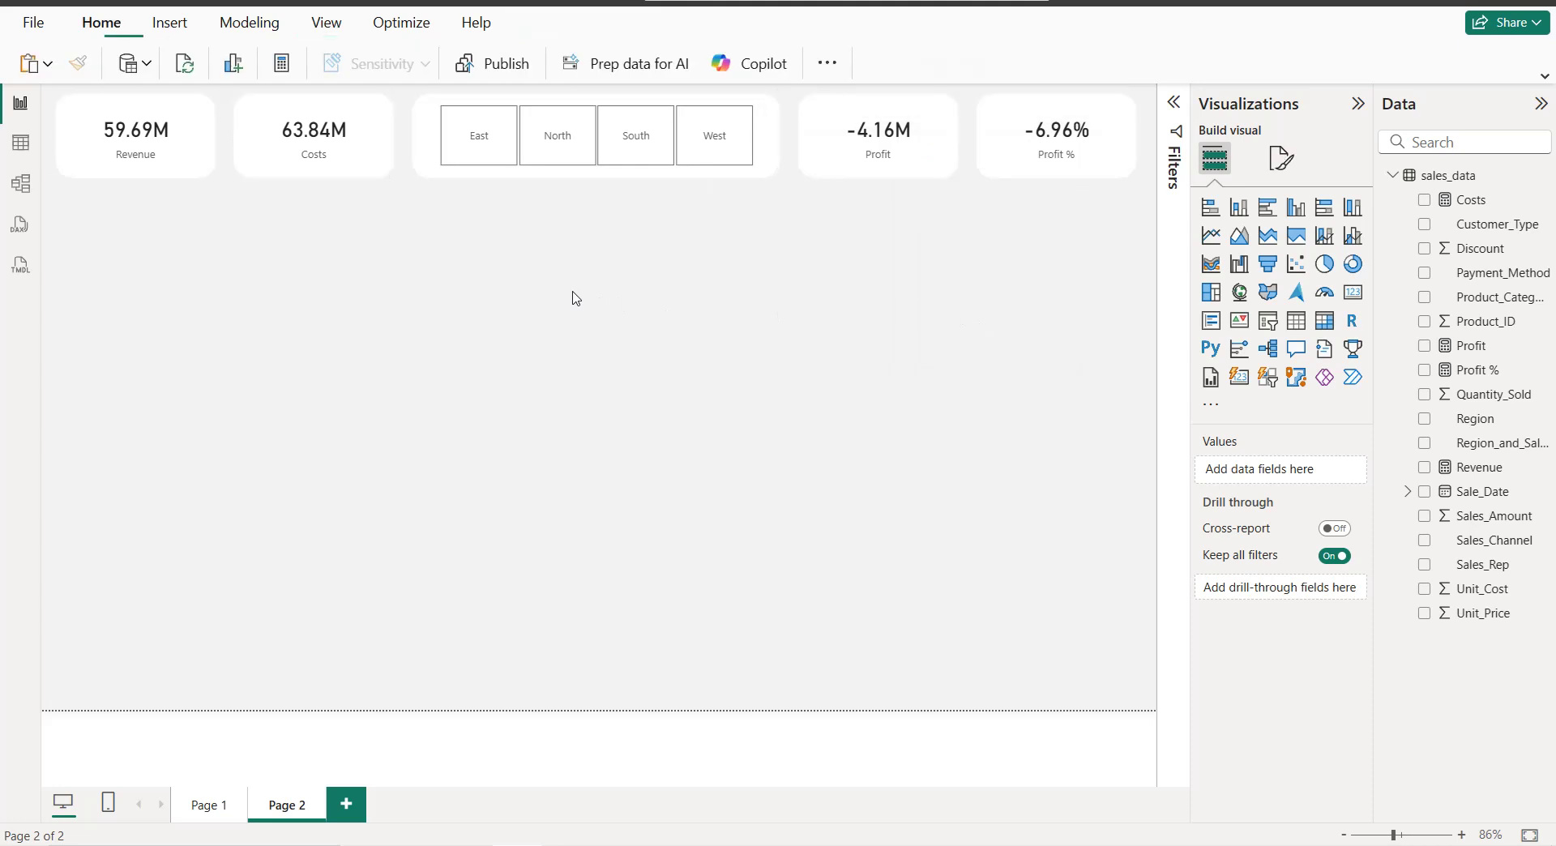
Step: Add a clustered column chart with Customer_Type on the X-axis and Revenue on the Y-axis
click(1296, 209)
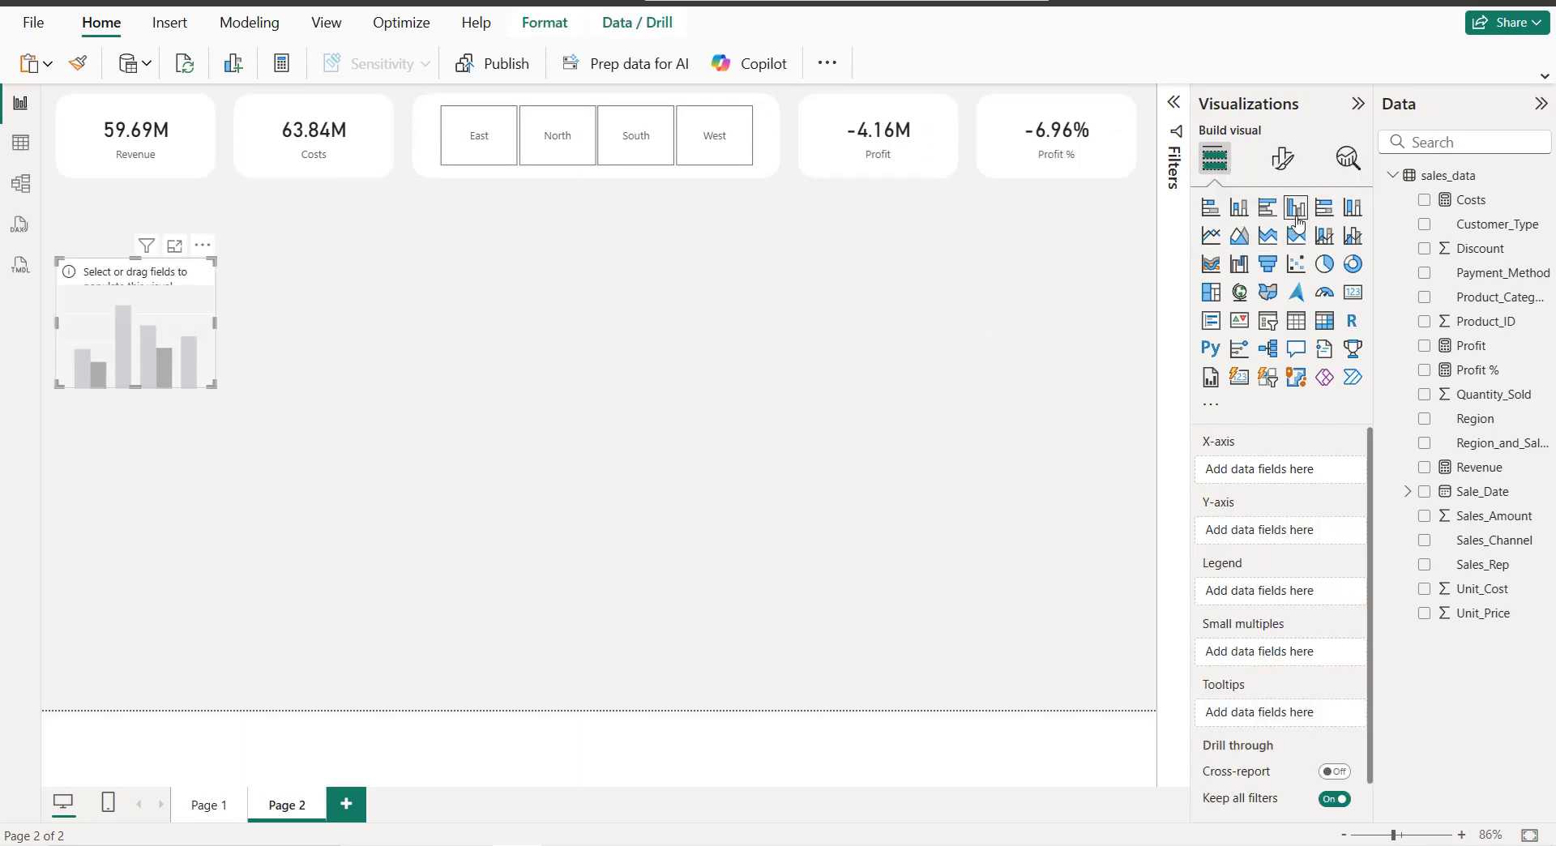
click(1426, 226)
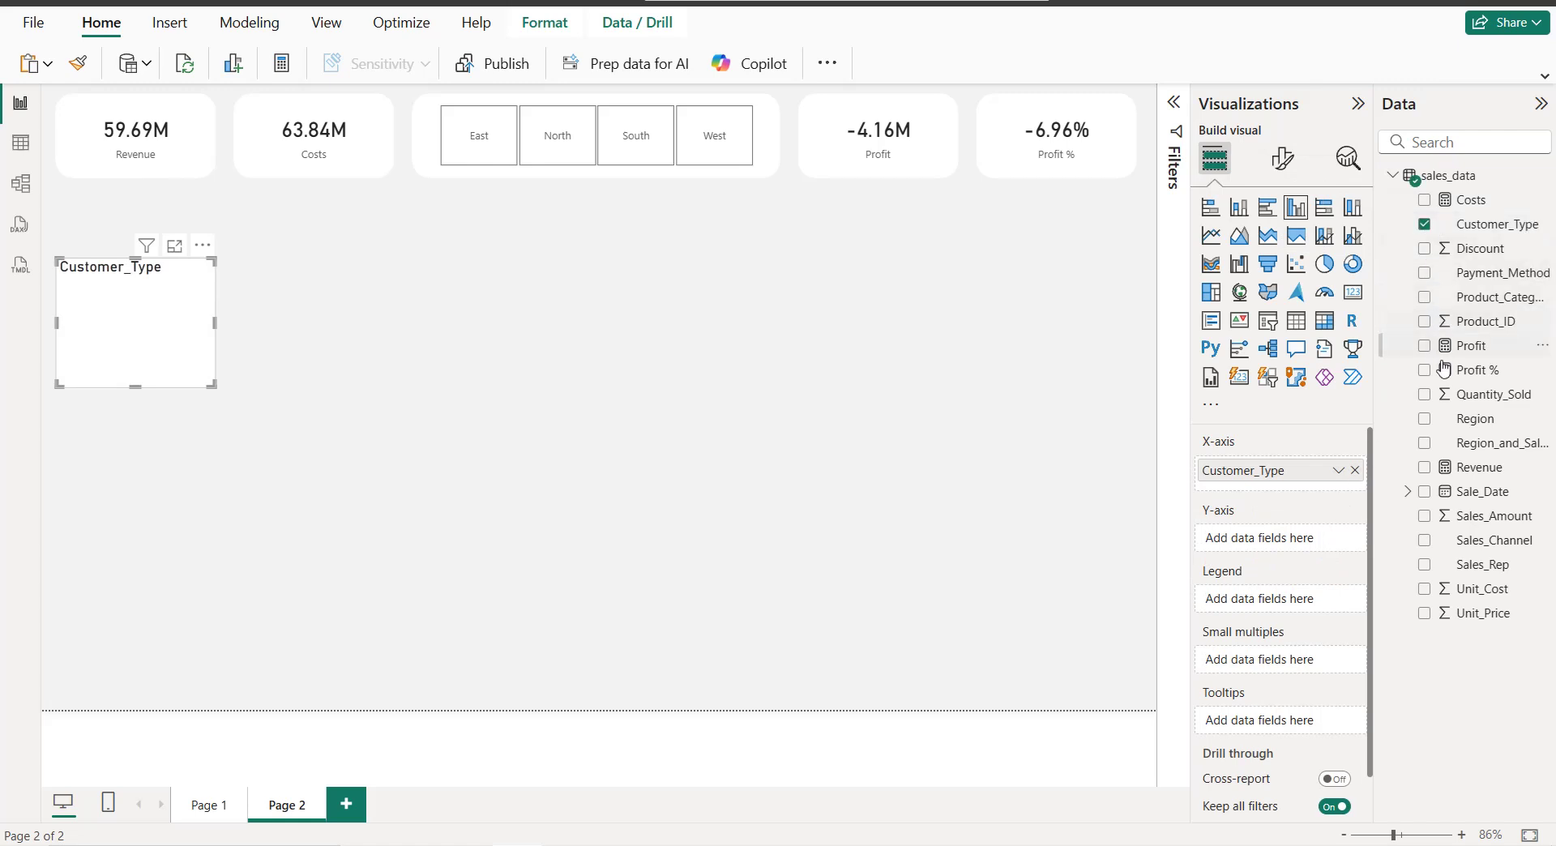
click(1425, 468)
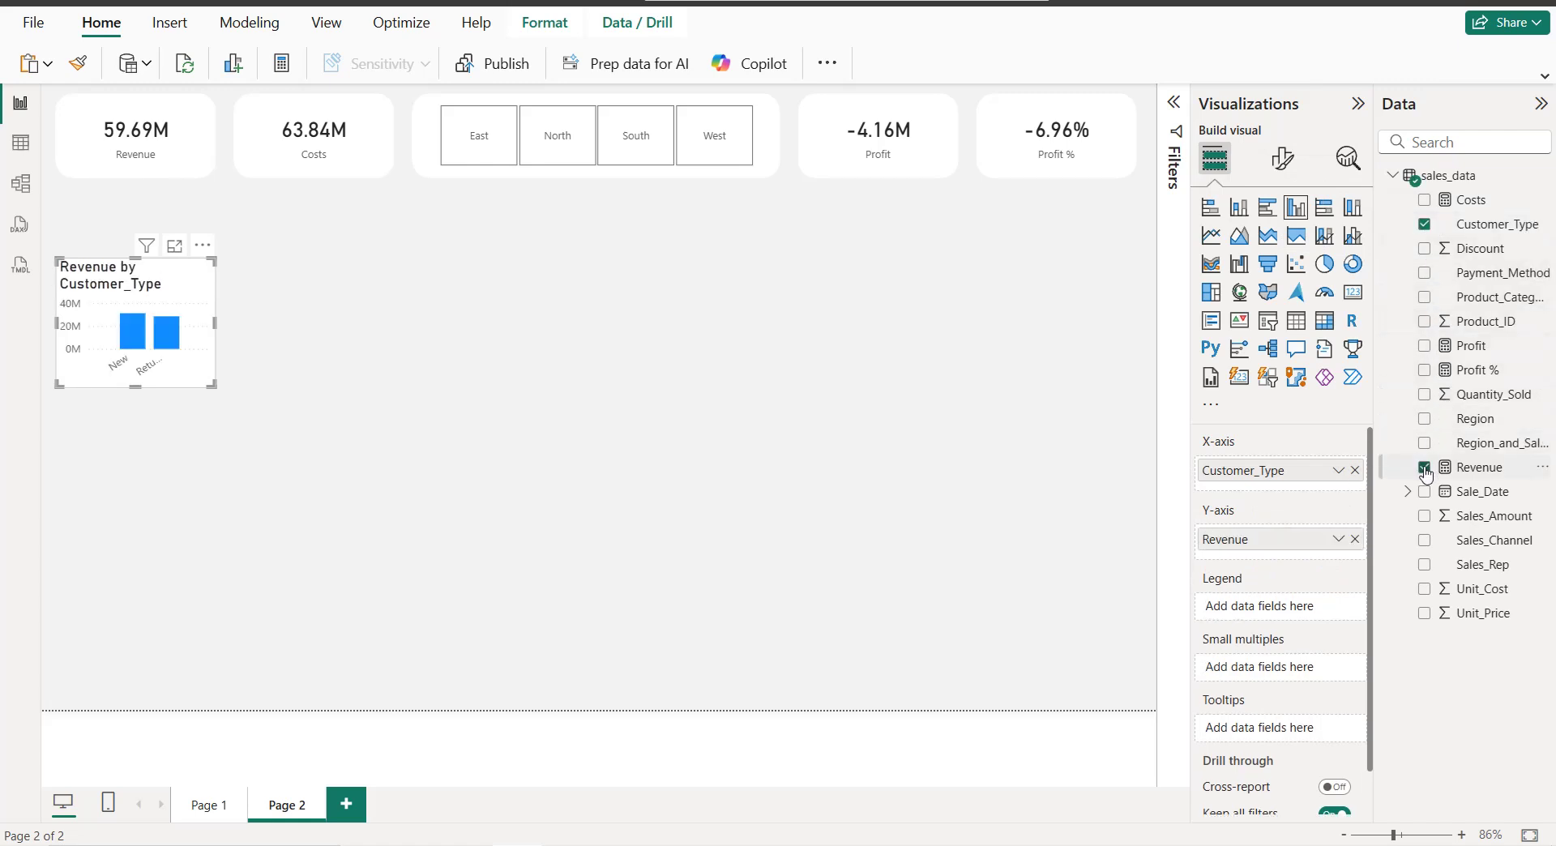
Step: Enlarge the Revenue by Customer_Type chart and extend it up to just below the Revenue card
drag(216, 382, 249, 425)
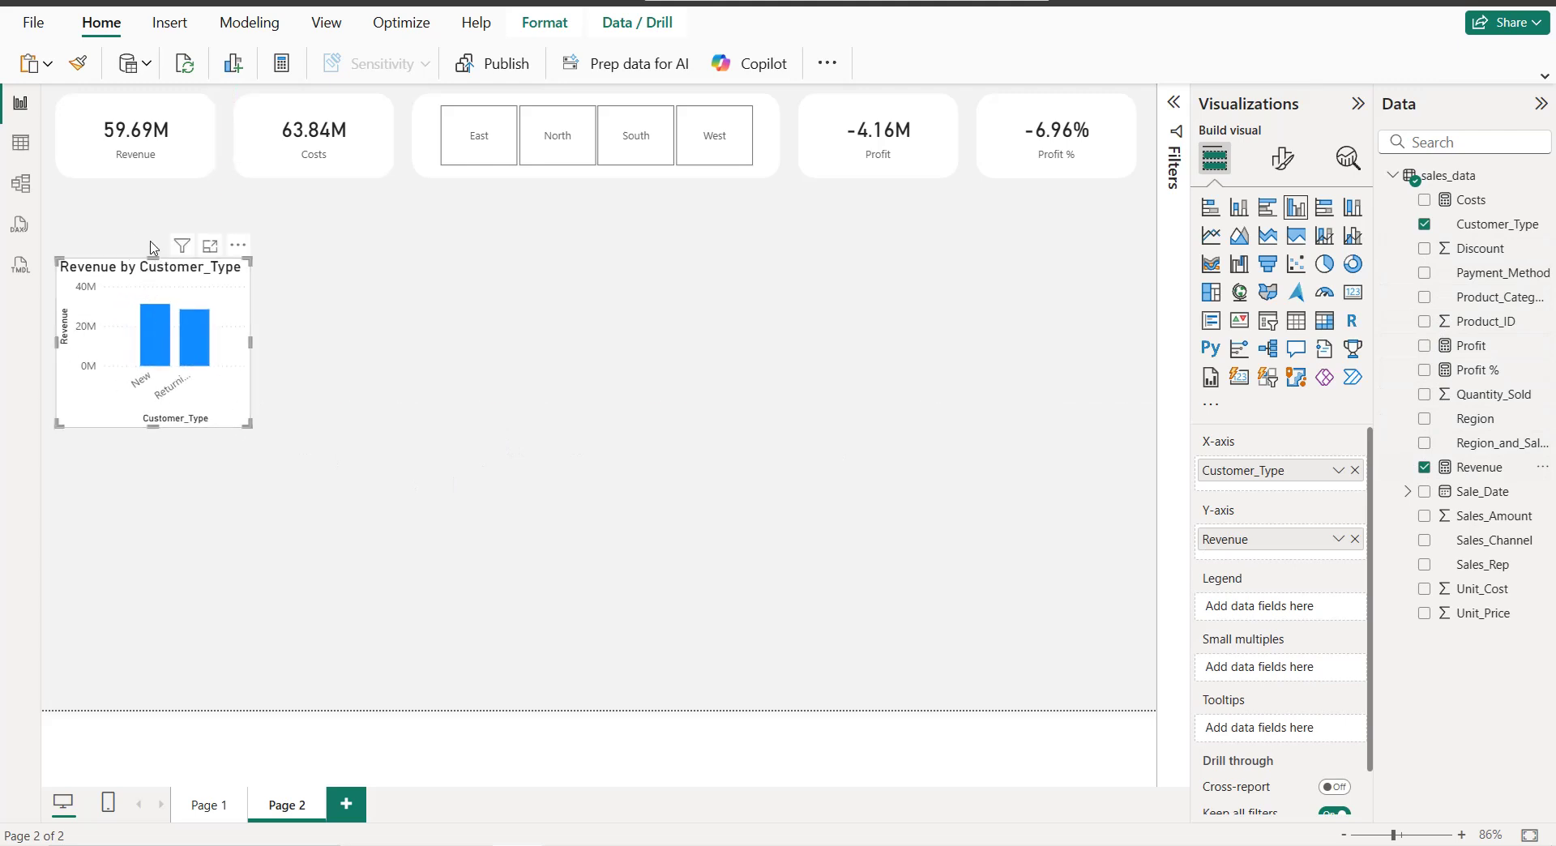
drag(152, 257, 153, 197)
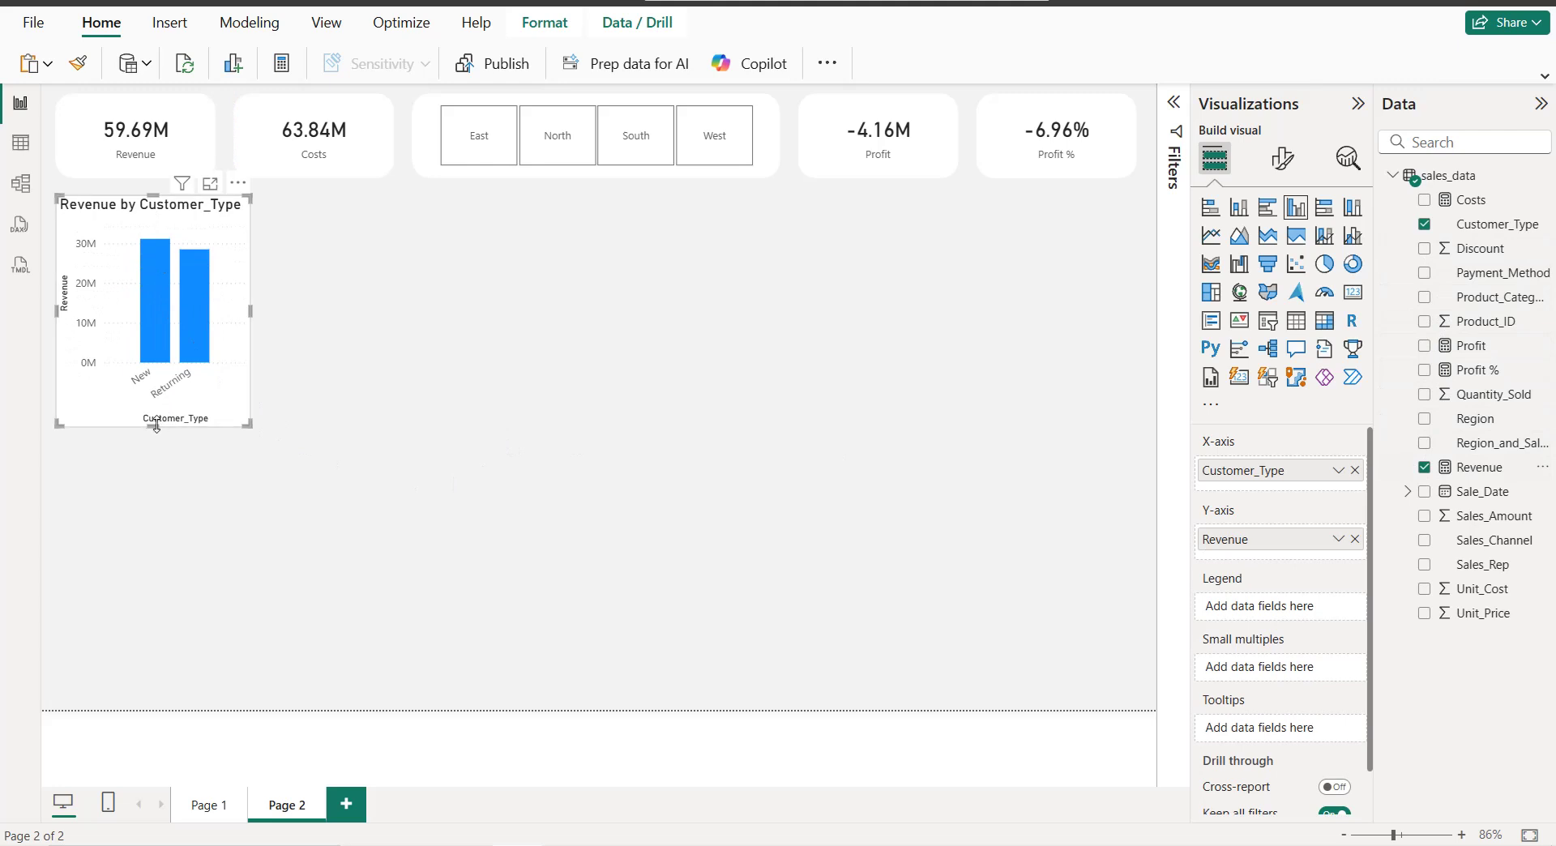
drag(157, 424, 156, 411)
drag(250, 305, 295, 307)
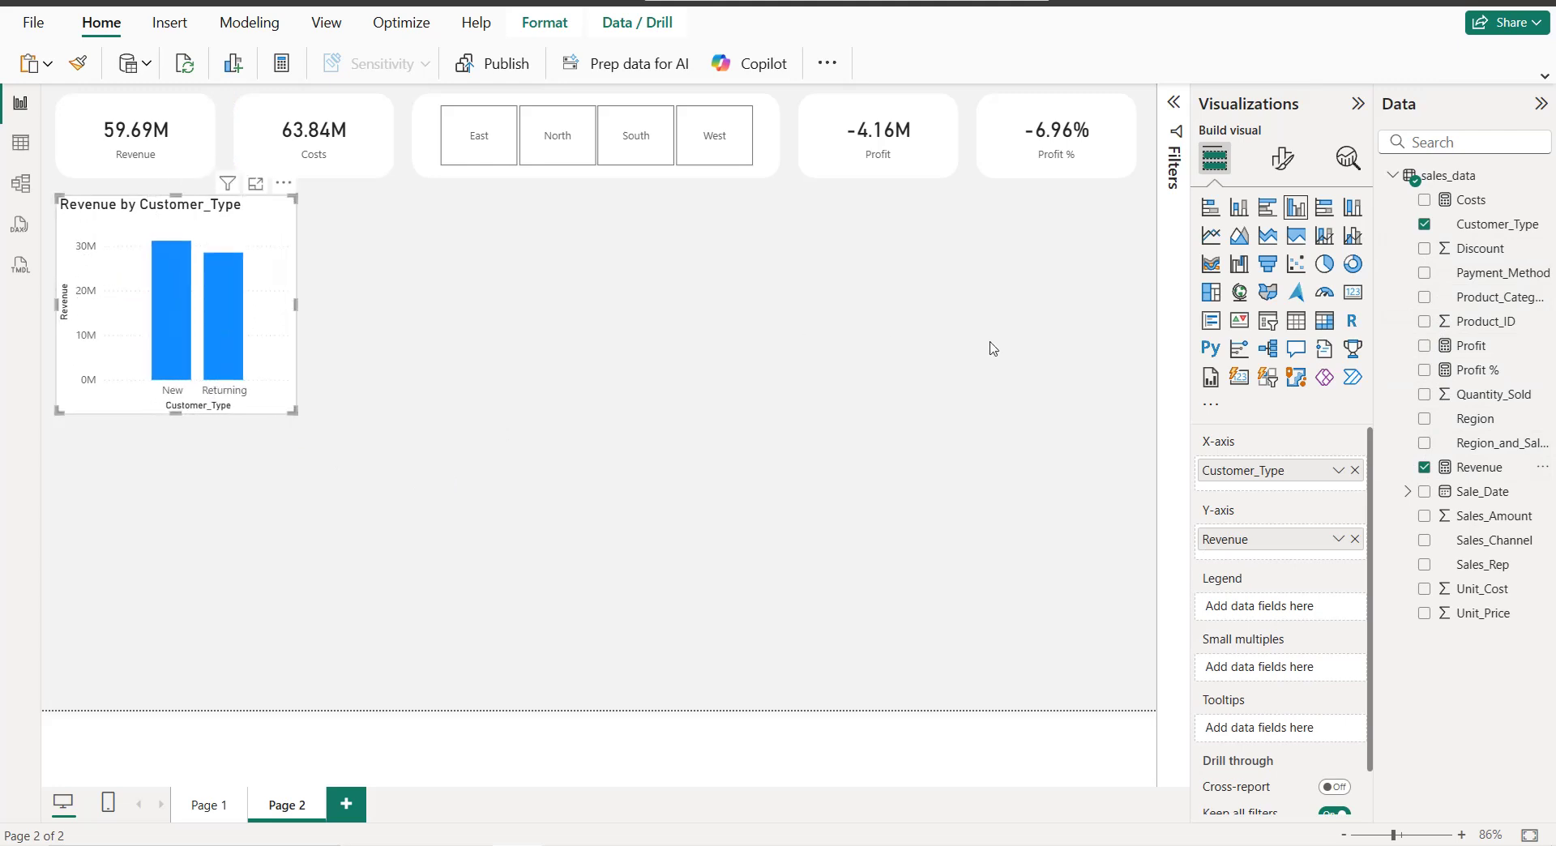
Step: Give the Revenue by Customer_Type chart a white visual border with 20 px rounded corners
click(1281, 158)
click(1291, 251)
click(1271, 378)
scroll(1269, 389, down, 2)
click(1342, 541)
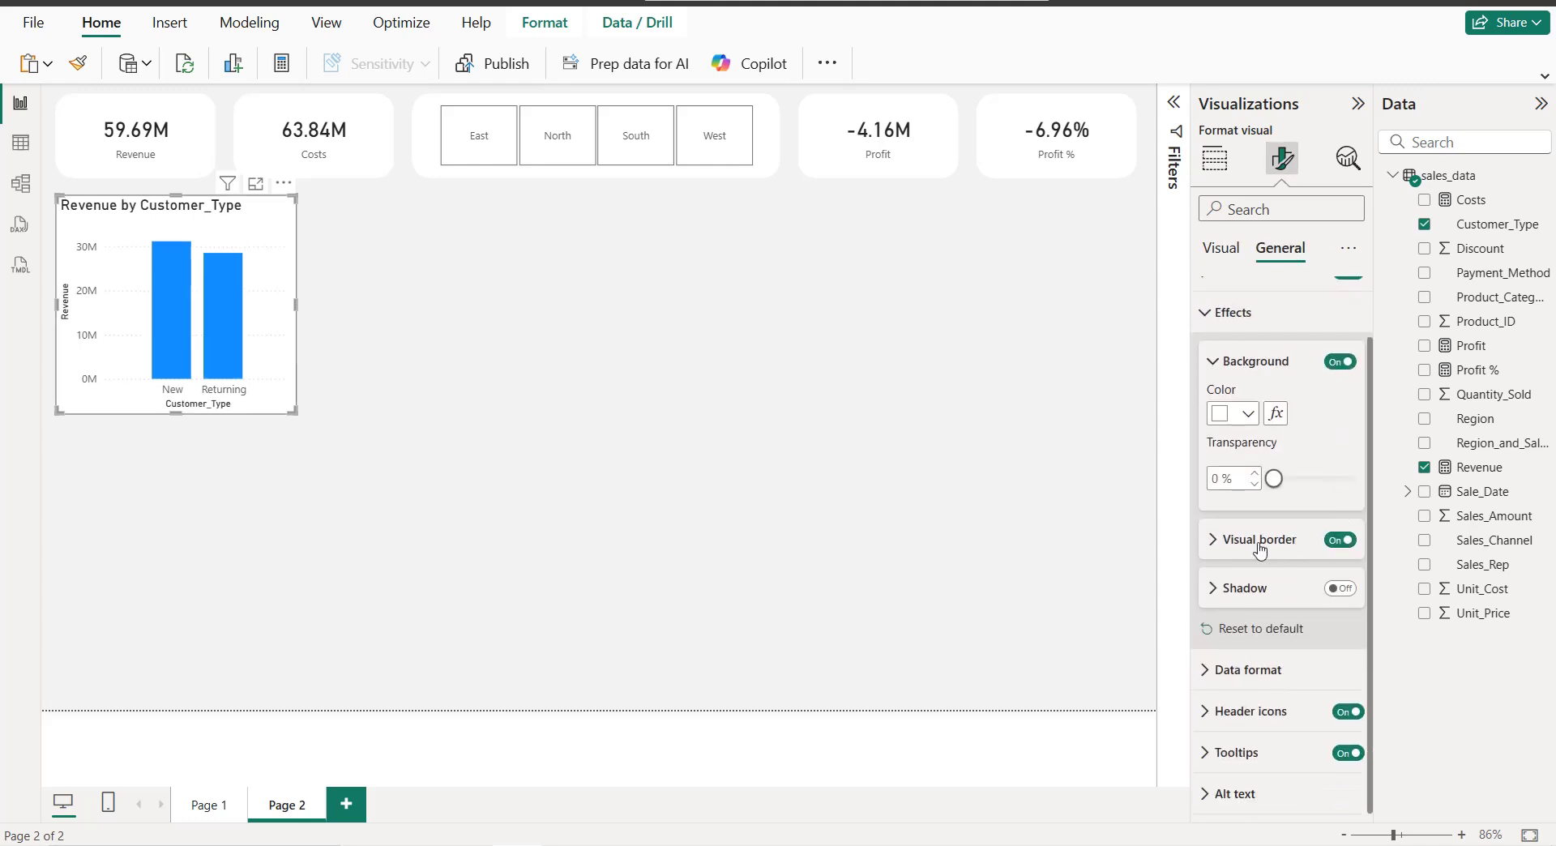
click(1231, 543)
click(1231, 493)
click(1231, 496)
double_click(1215, 556)
text(20)
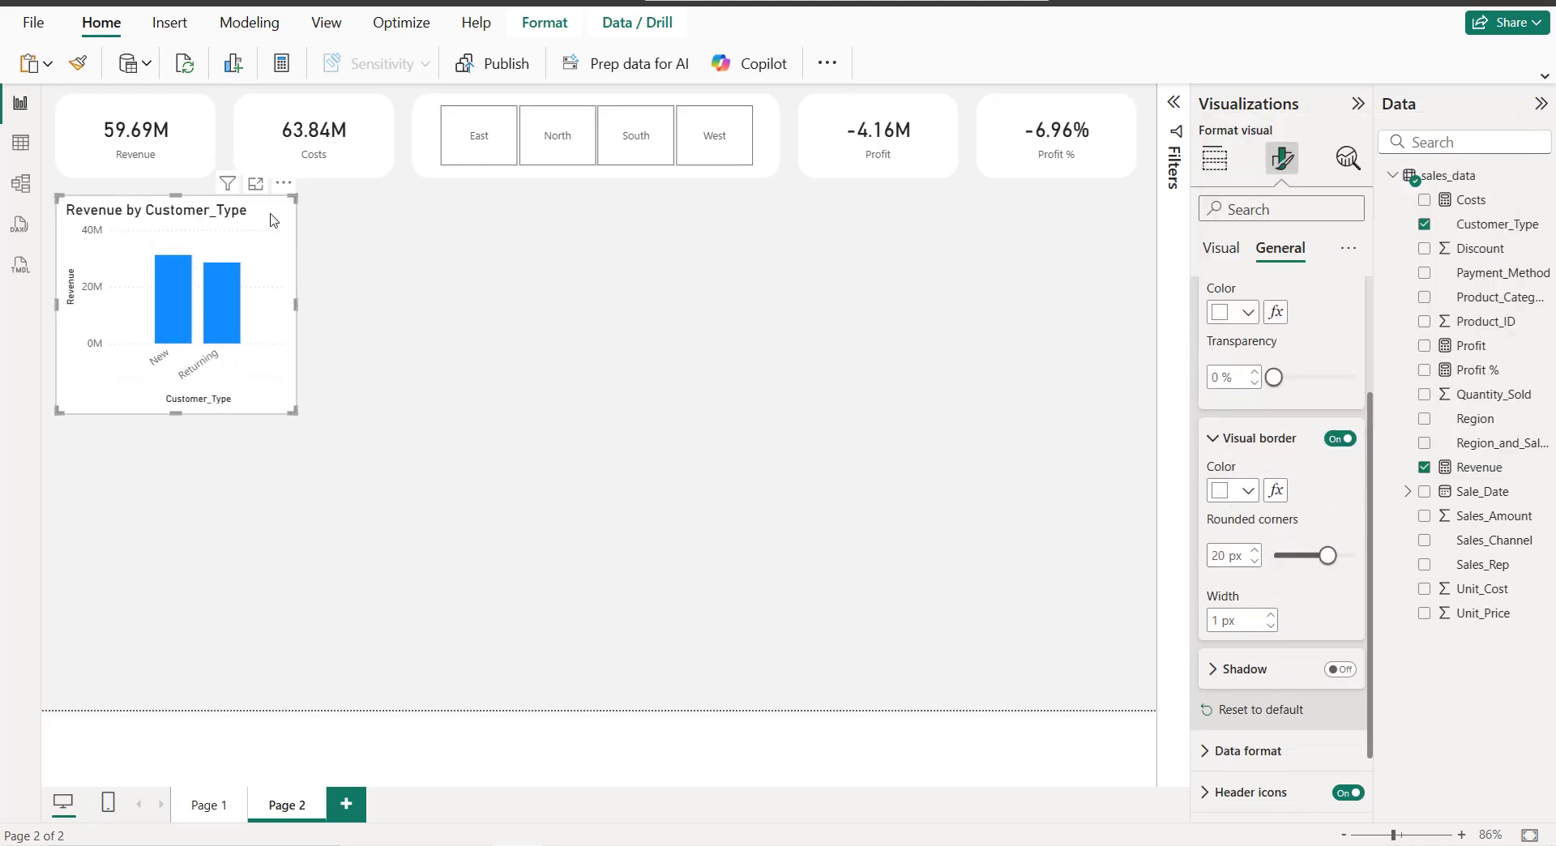
Step: Turn off the column chart's X-axis title and its Y-axis values and title
click(1221, 248)
click(1230, 297)
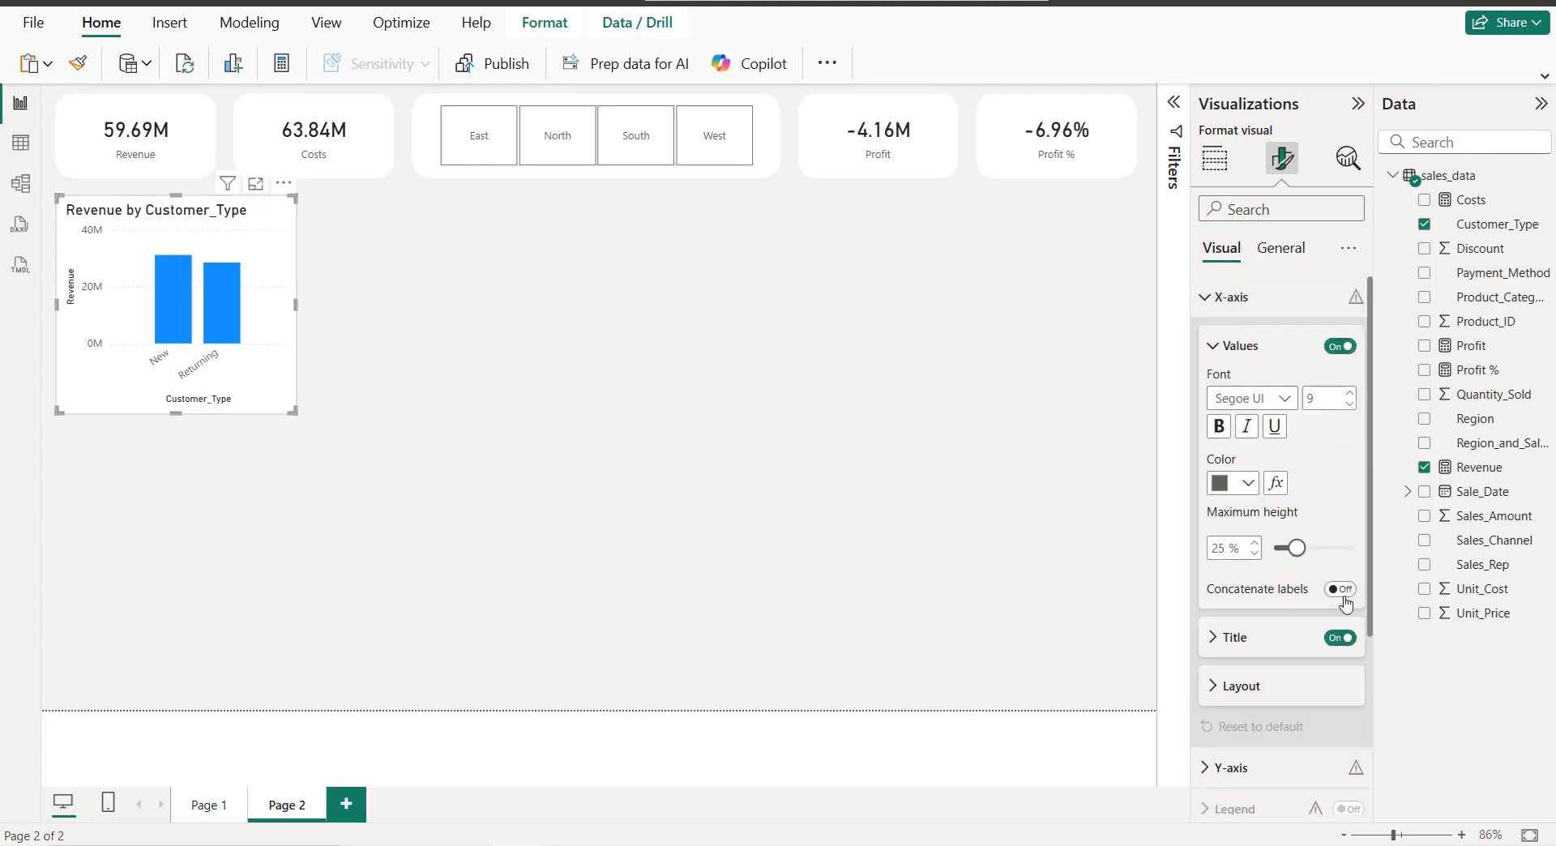
click(1341, 638)
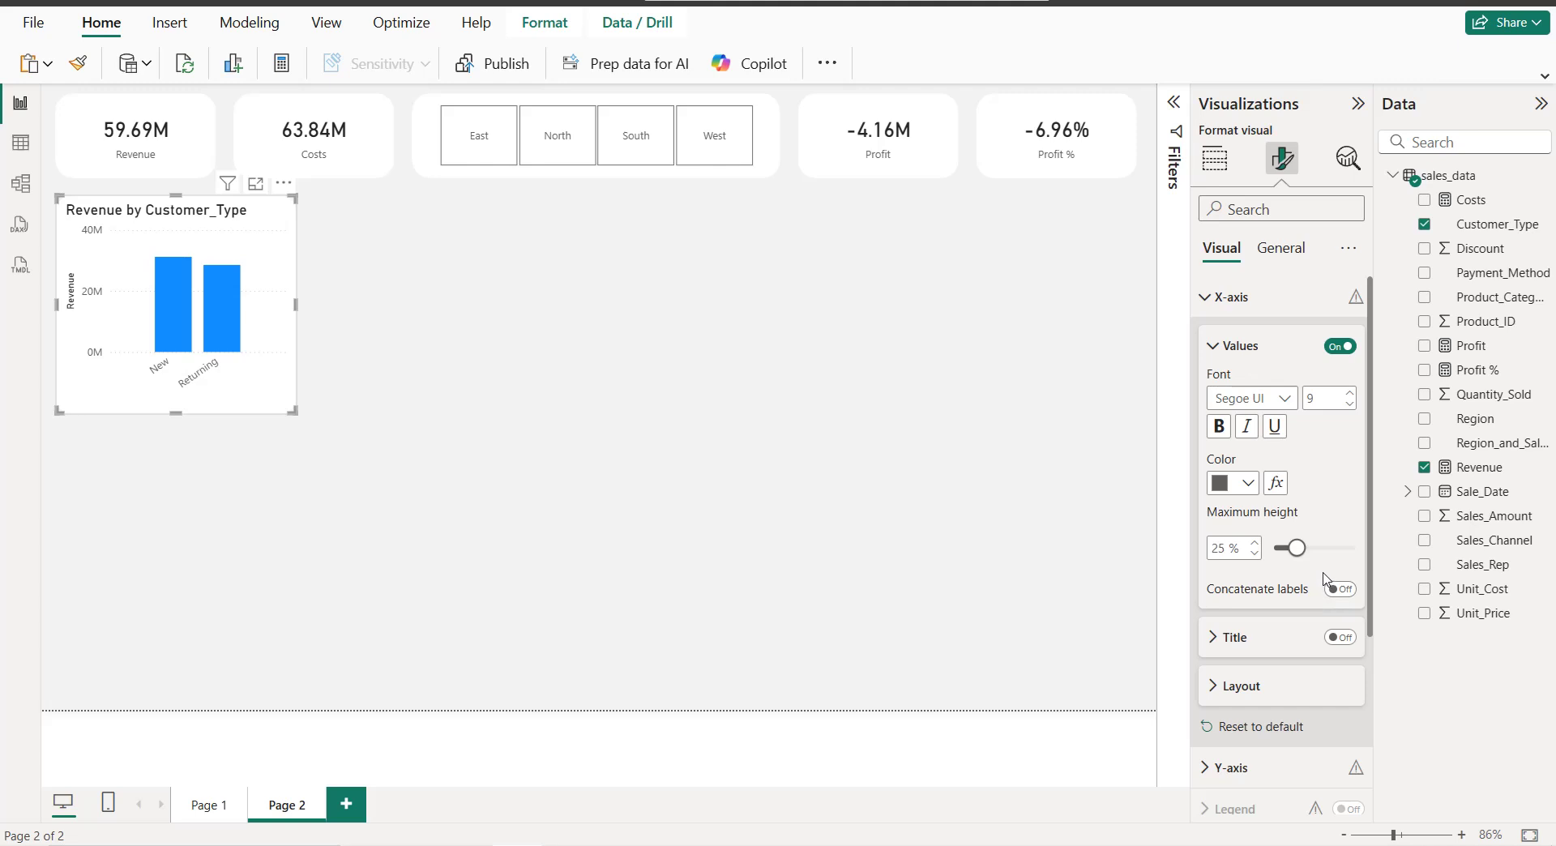
click(1230, 298)
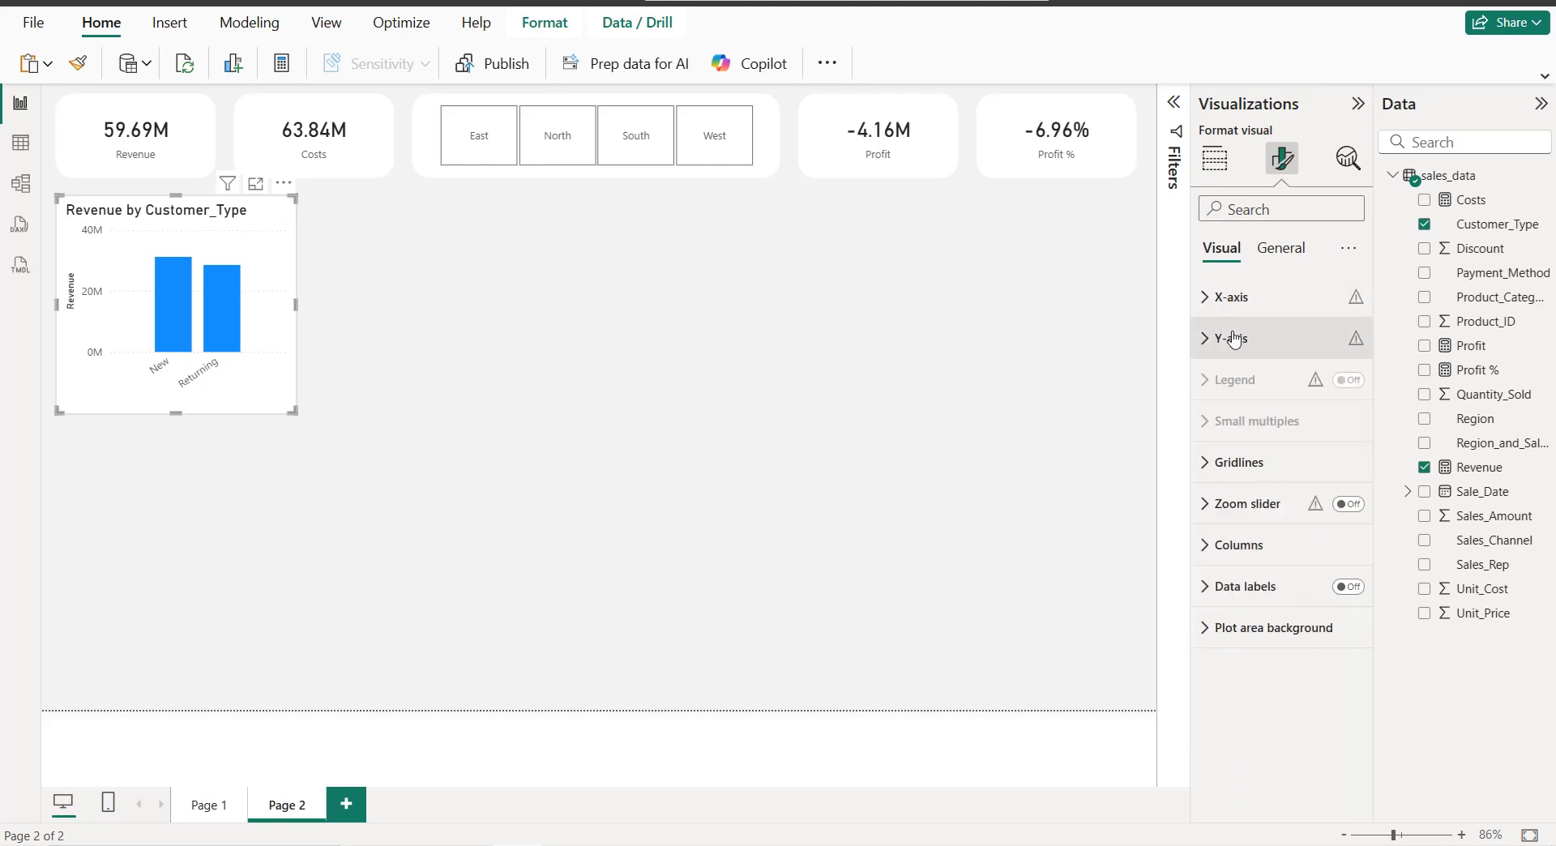
click(1231, 338)
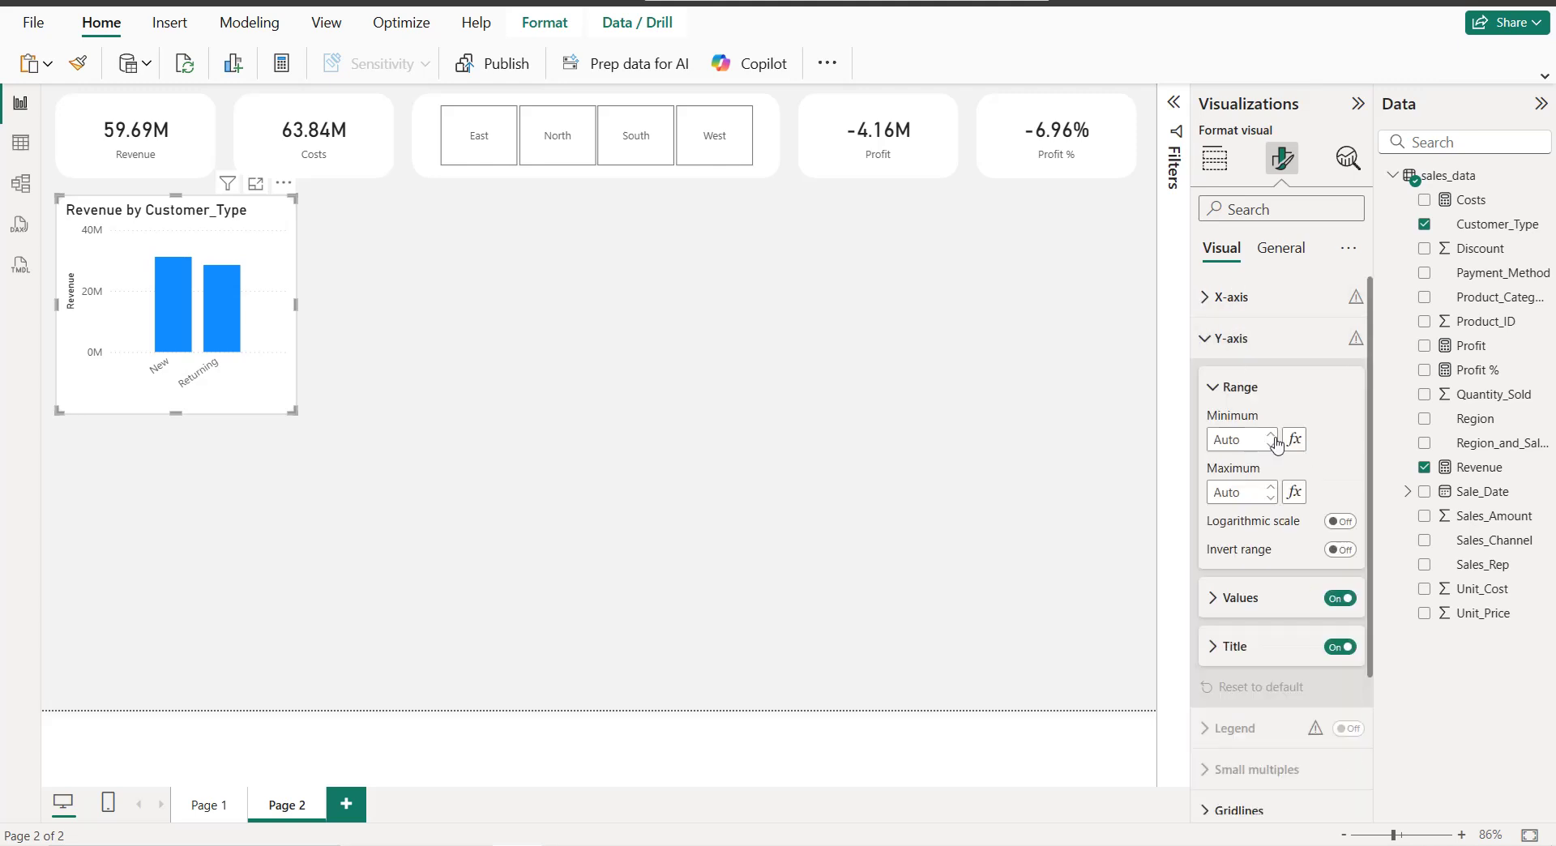
click(1339, 597)
click(1339, 648)
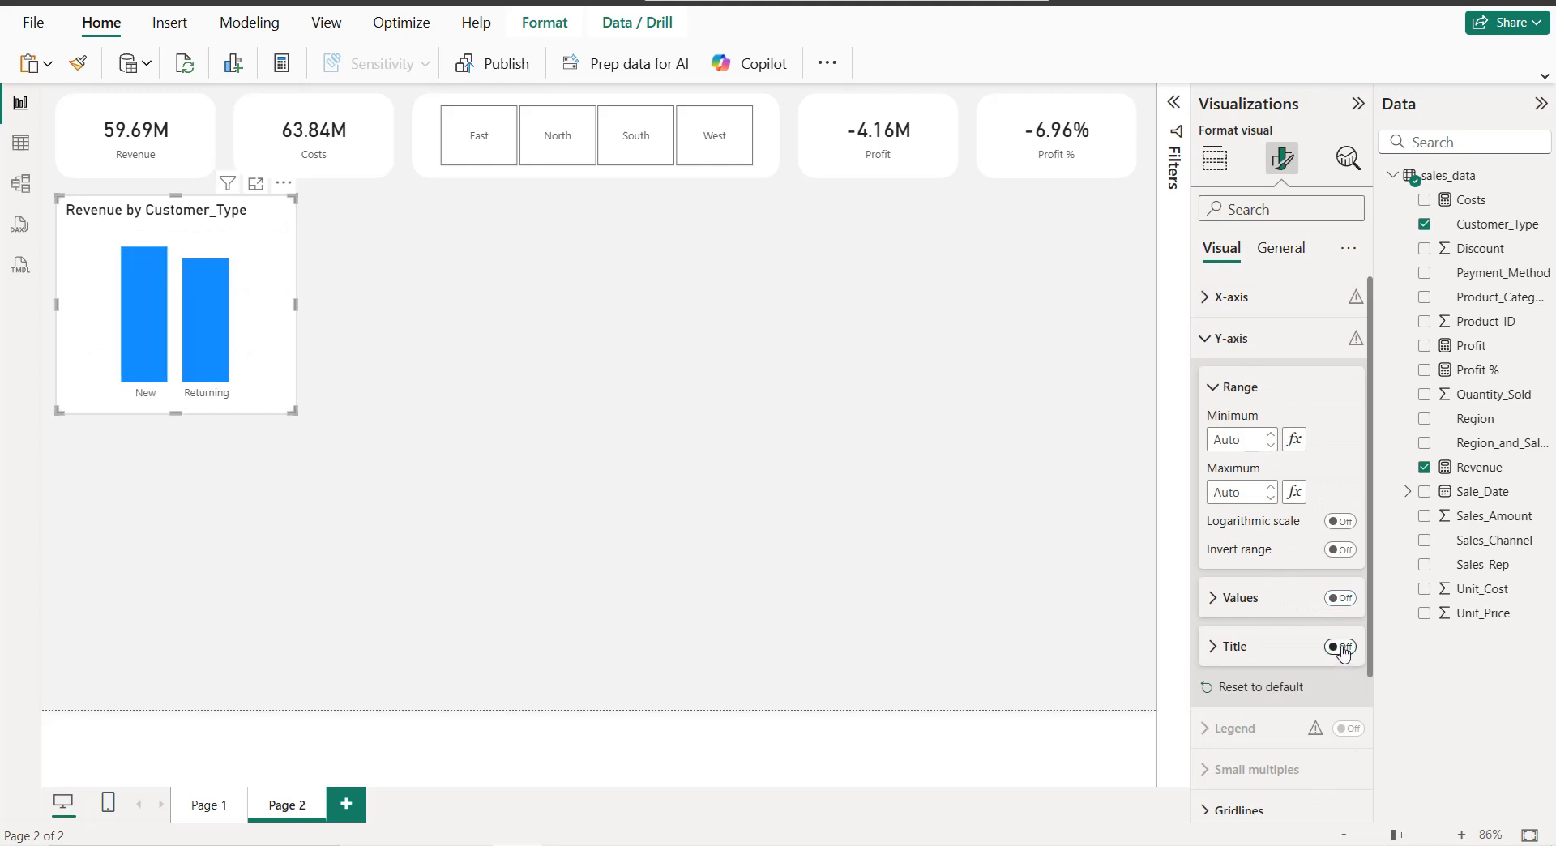
Step: Turn on data labels for the Revenue by Customer_Type column chart
scroll(1277, 527, down, 3)
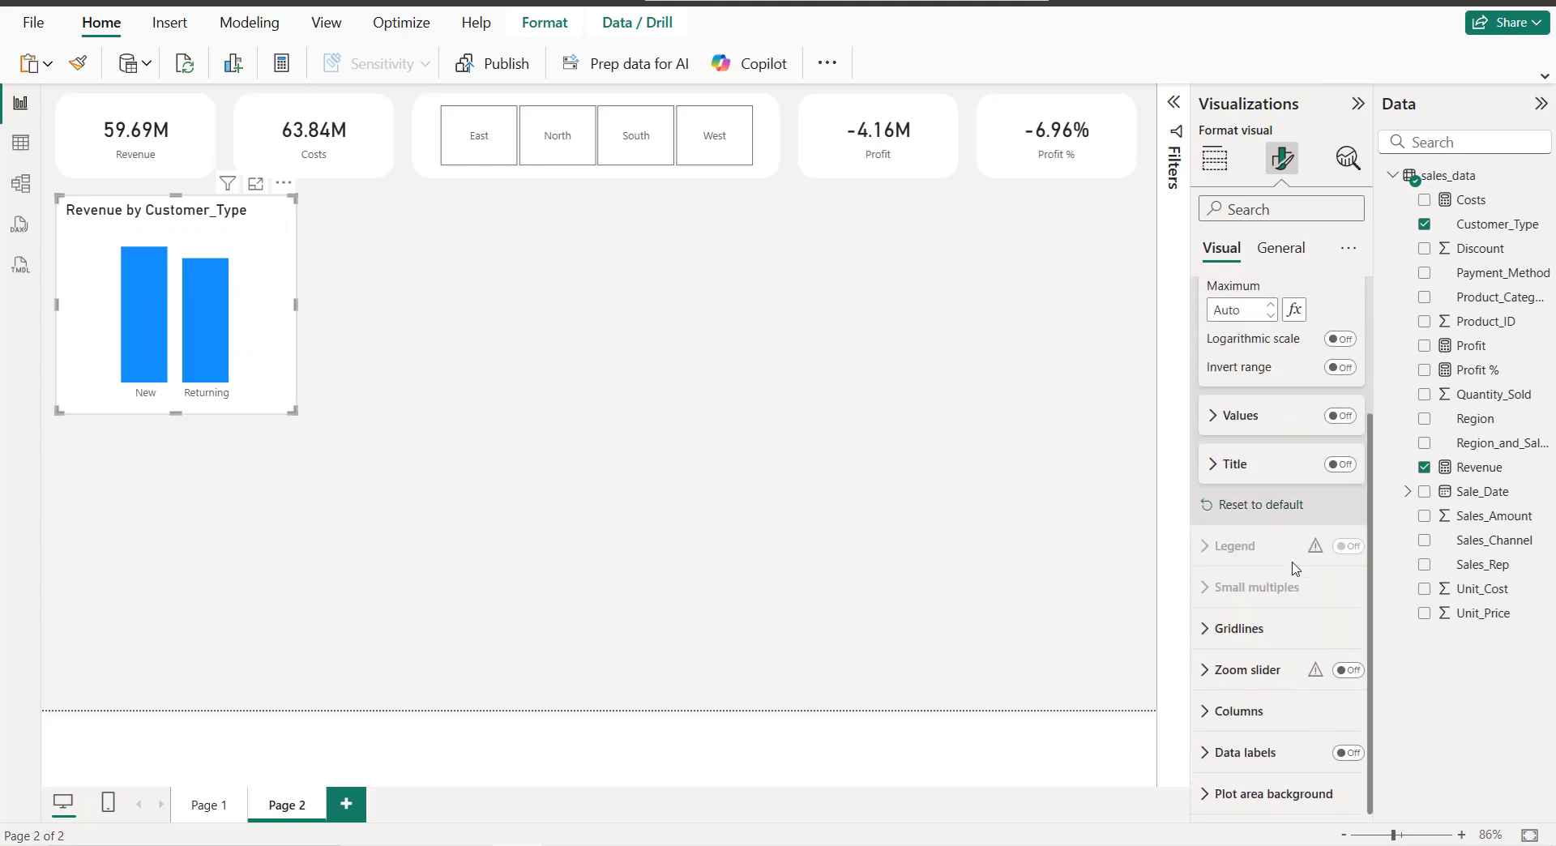
click(1346, 753)
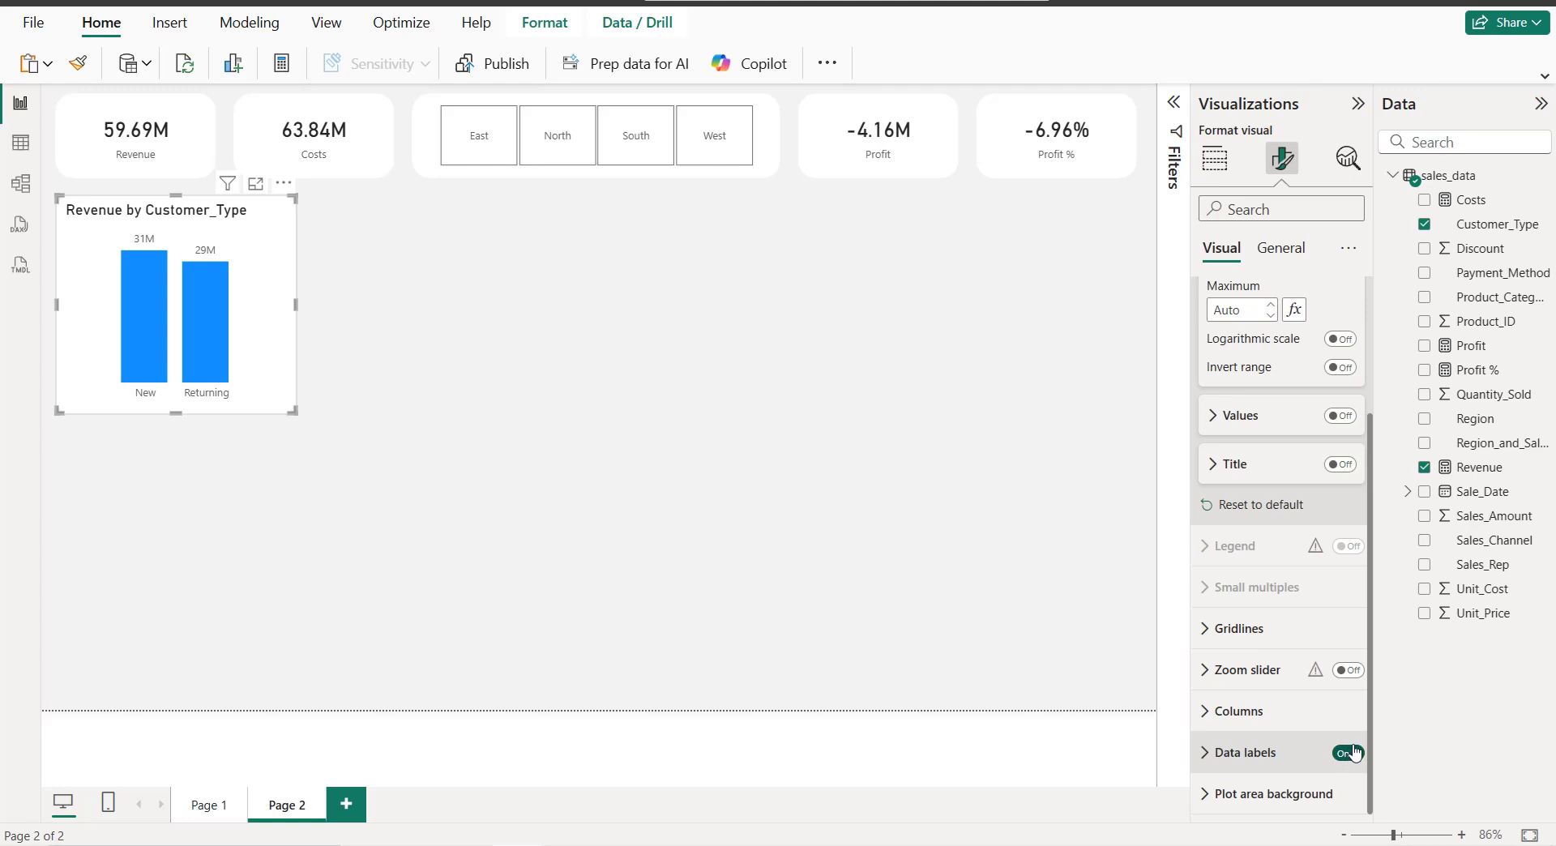
scroll(1280, 453, up, 3)
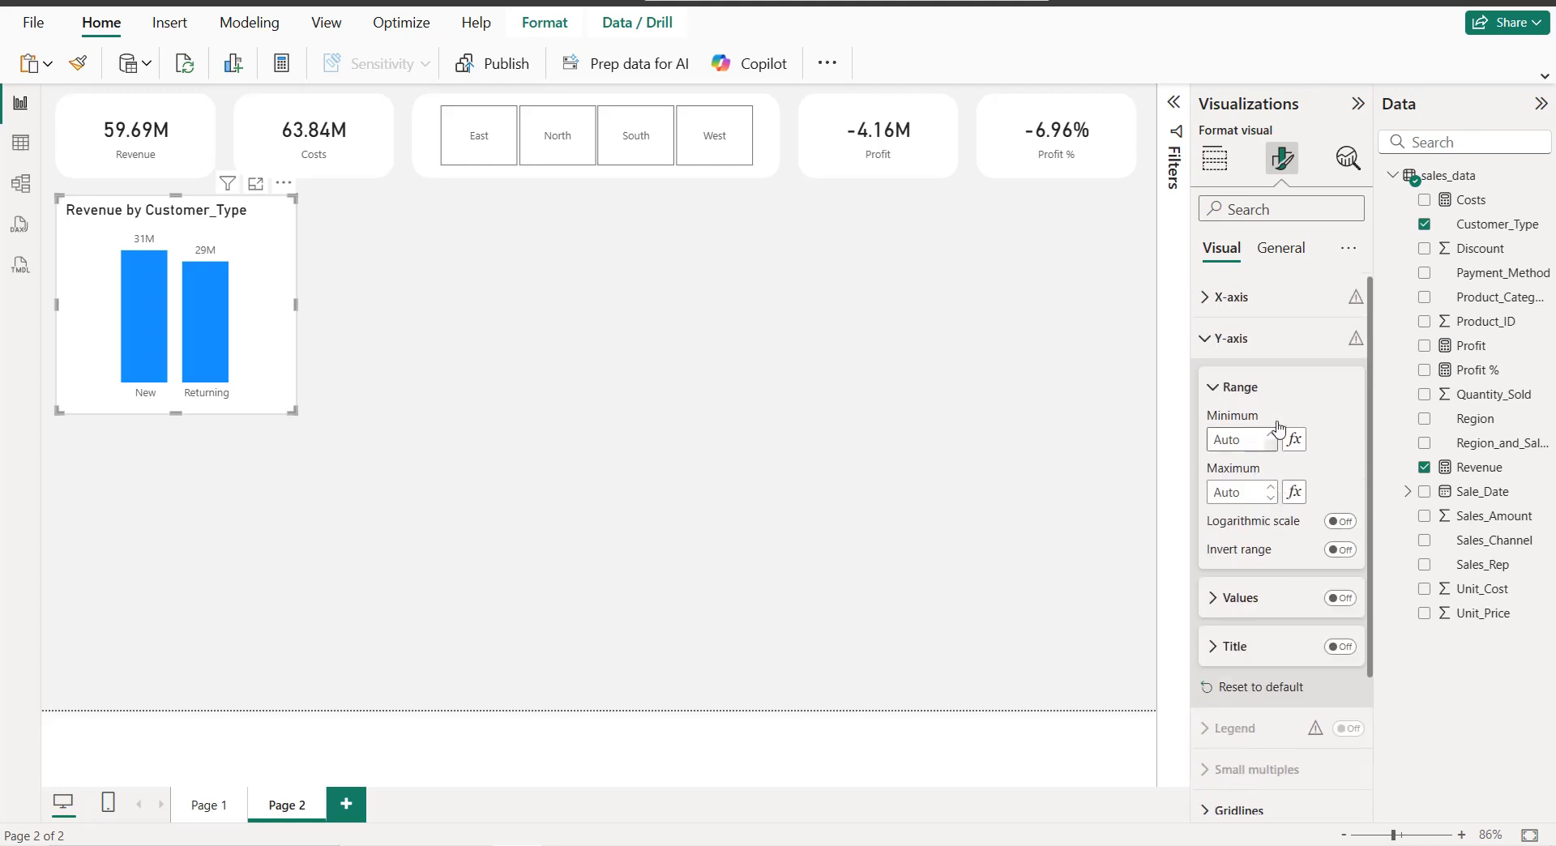
Step: Change the column chart's title to "Revenue by Customer Type" and centre it horizontally
click(1280, 251)
click(1258, 338)
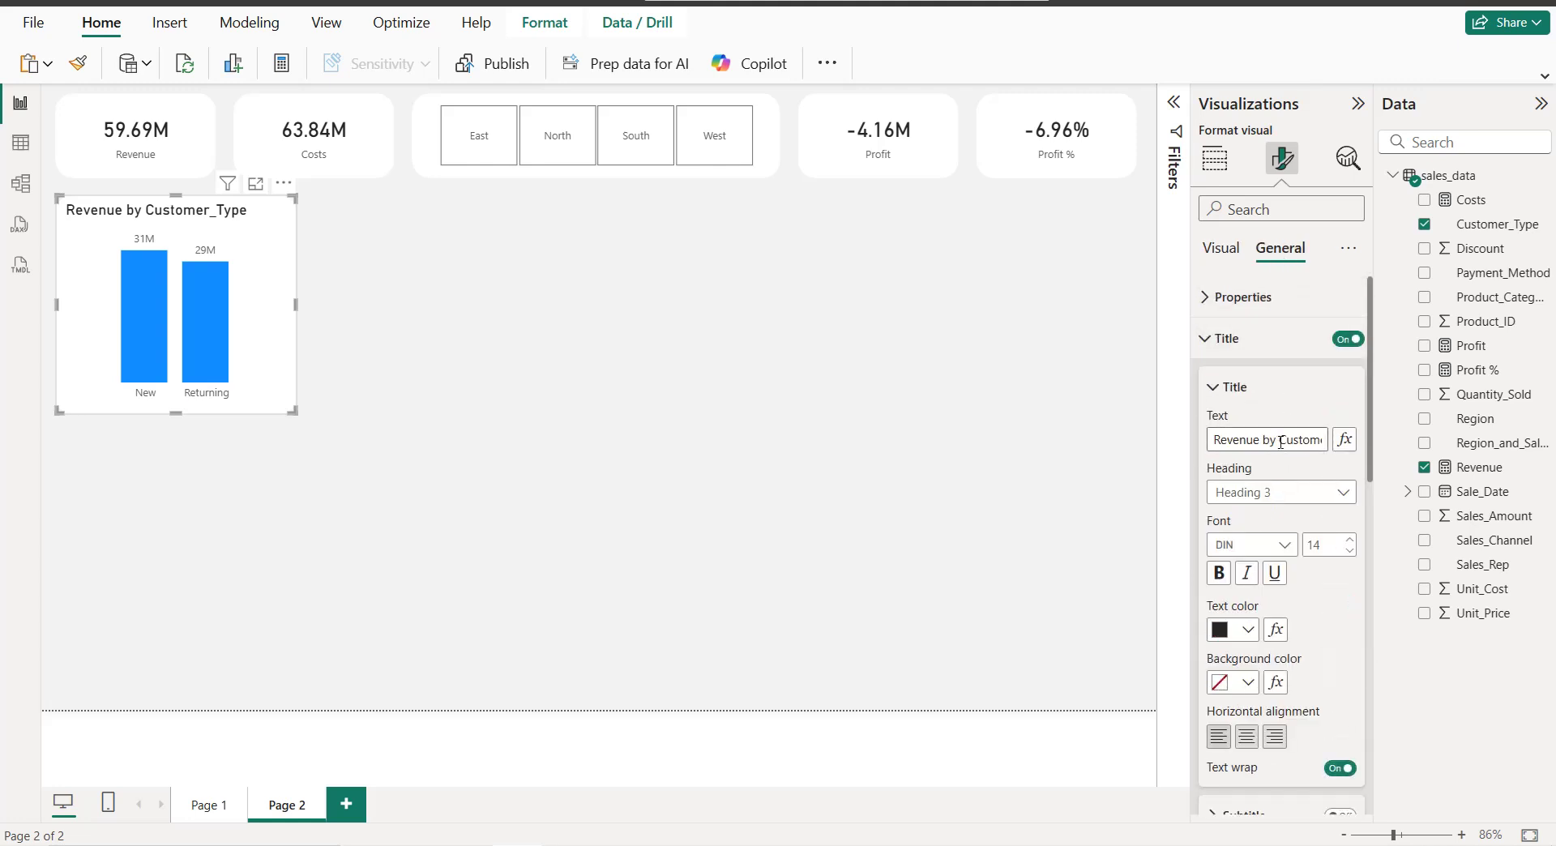
click(1300, 441)
key(Right)
key(Right)
key(Right)
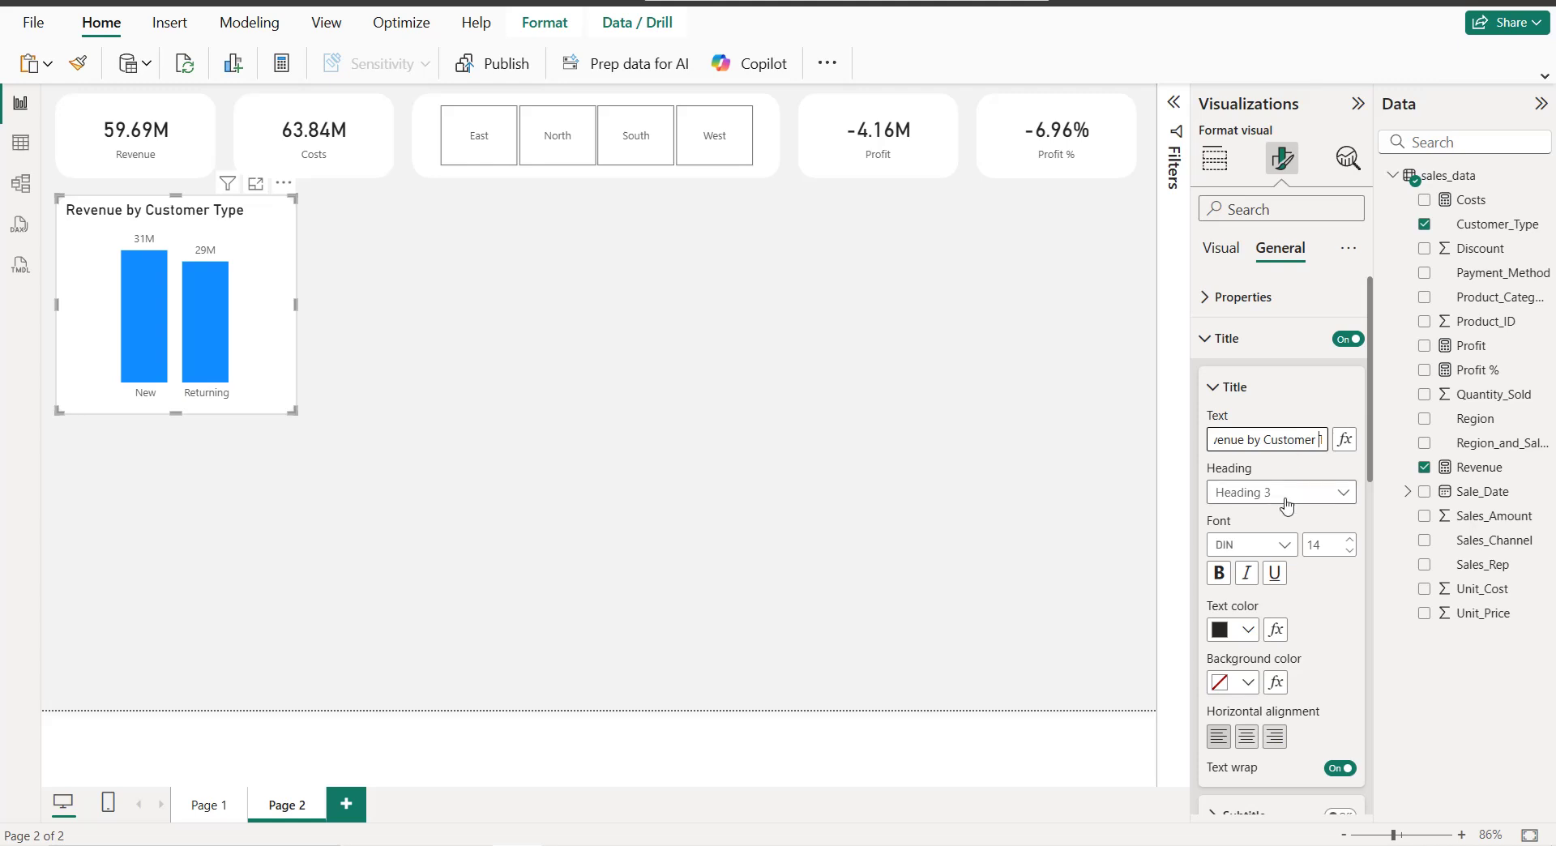
scroll(1292, 496, down, 3)
click(1252, 539)
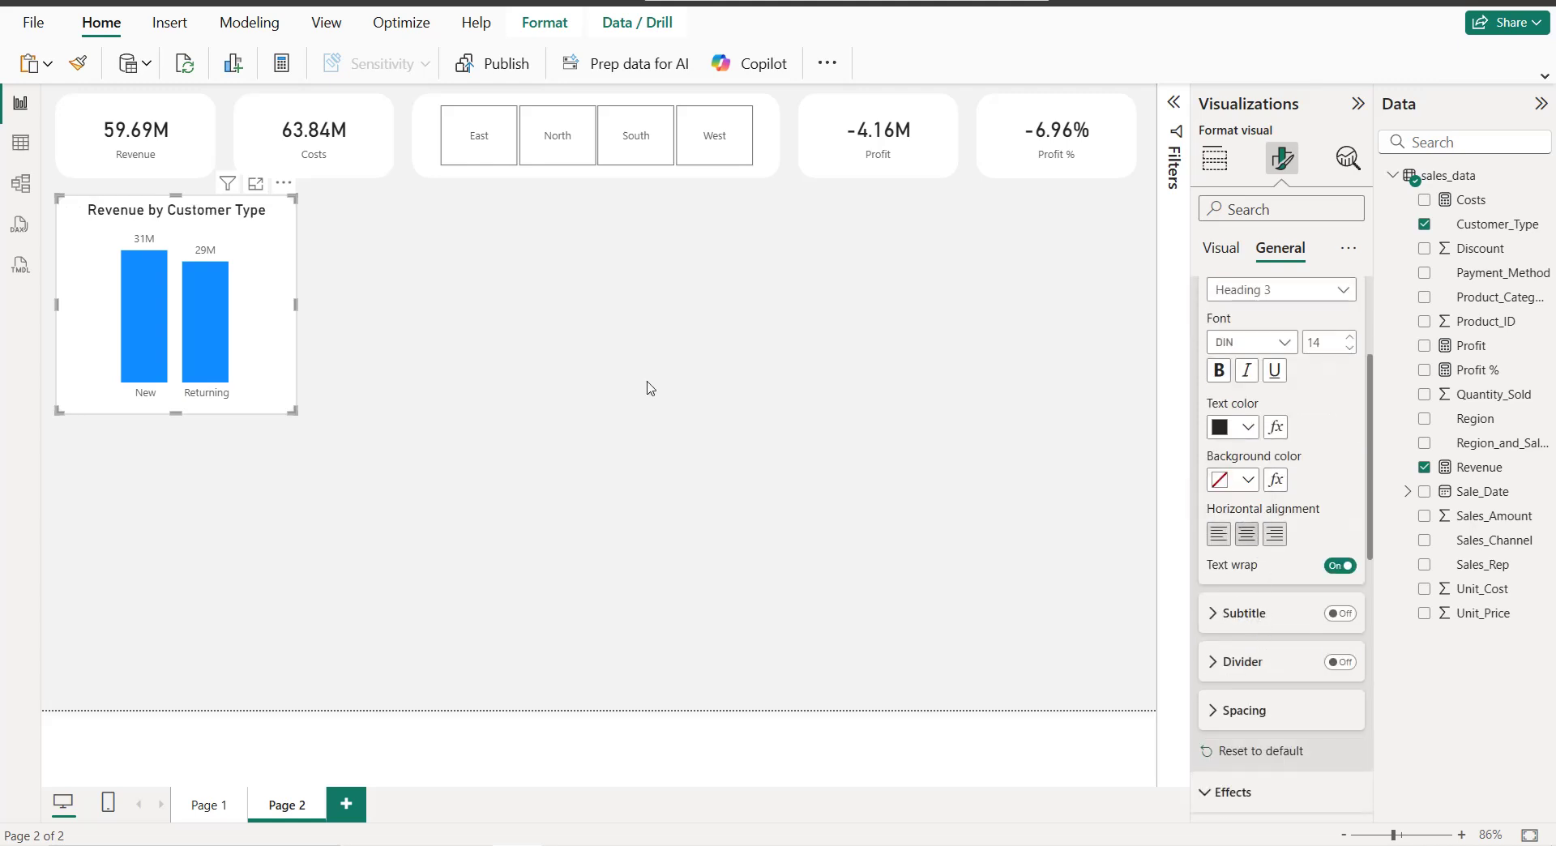
Step: Set the New column's color to dark blue #12239E in the Revenue by Customer Type chart
click(1209, 258)
scroll(1292, 451, up, 2)
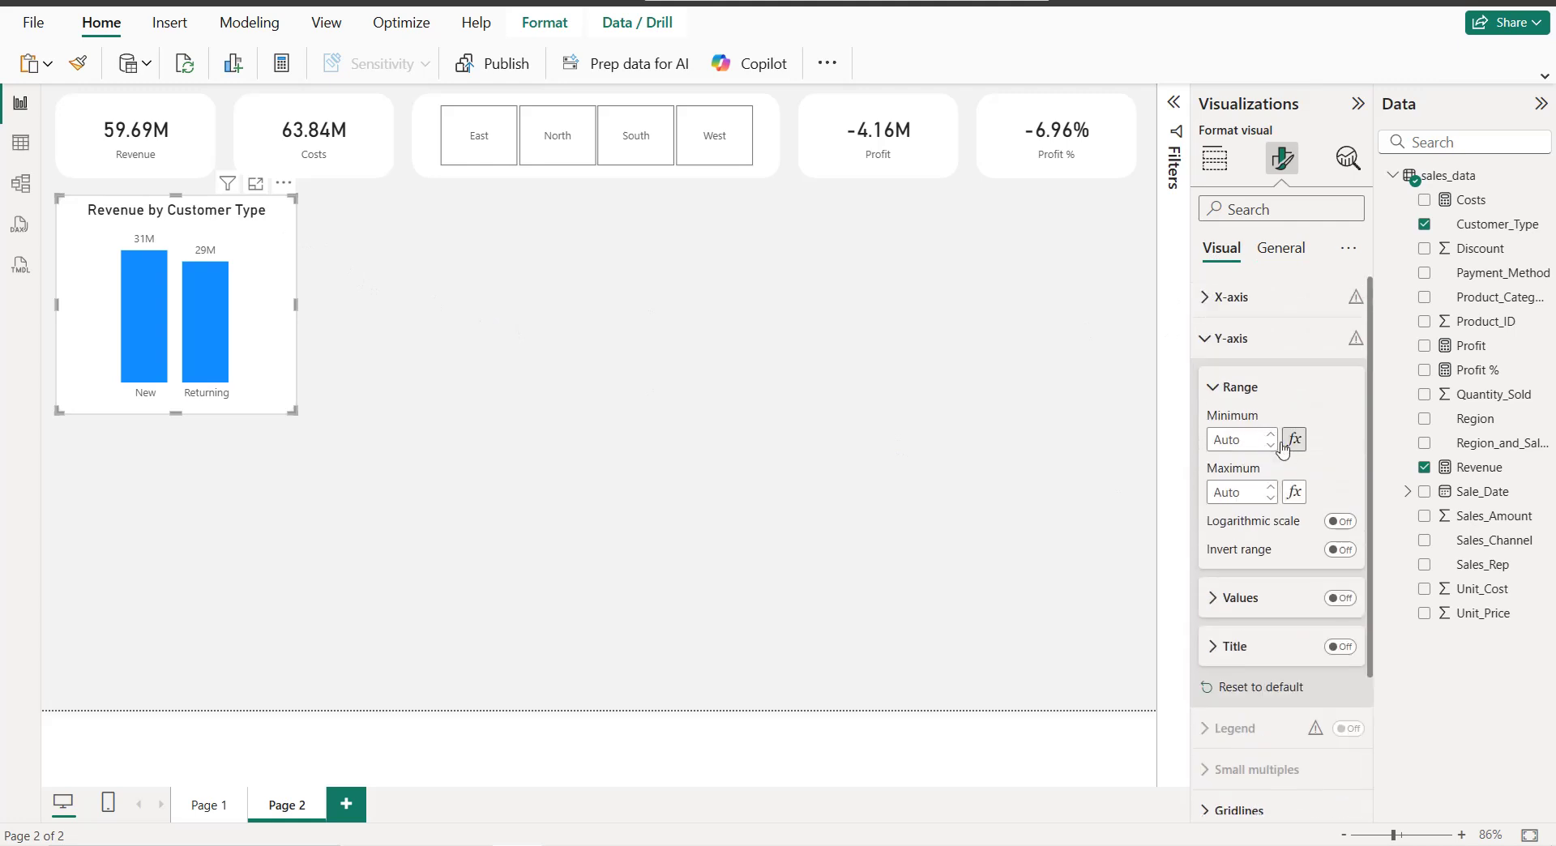
click(1250, 341)
click(1272, 543)
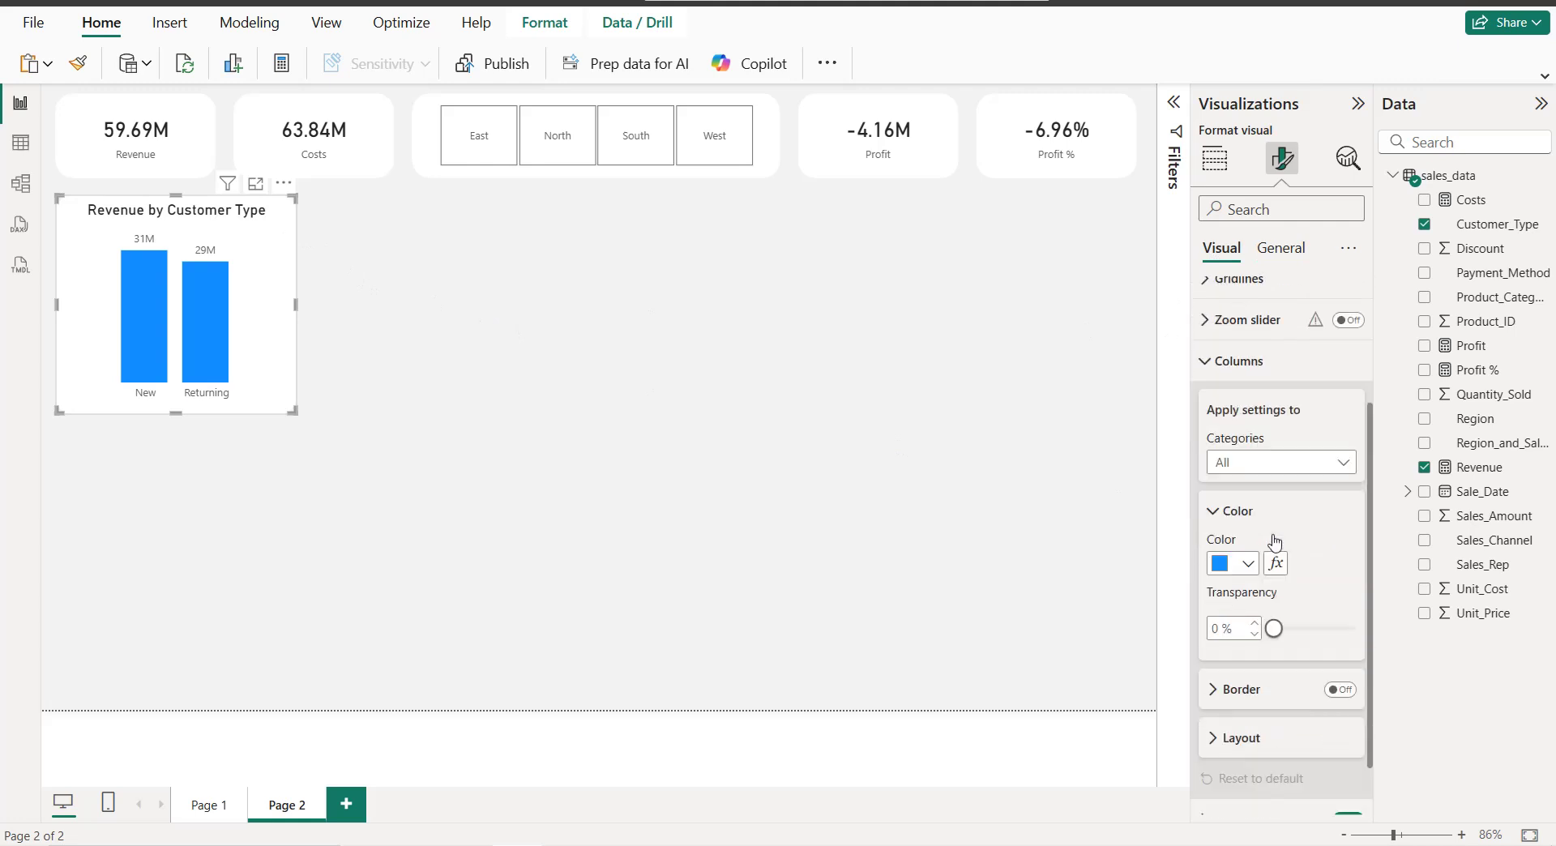
click(1247, 496)
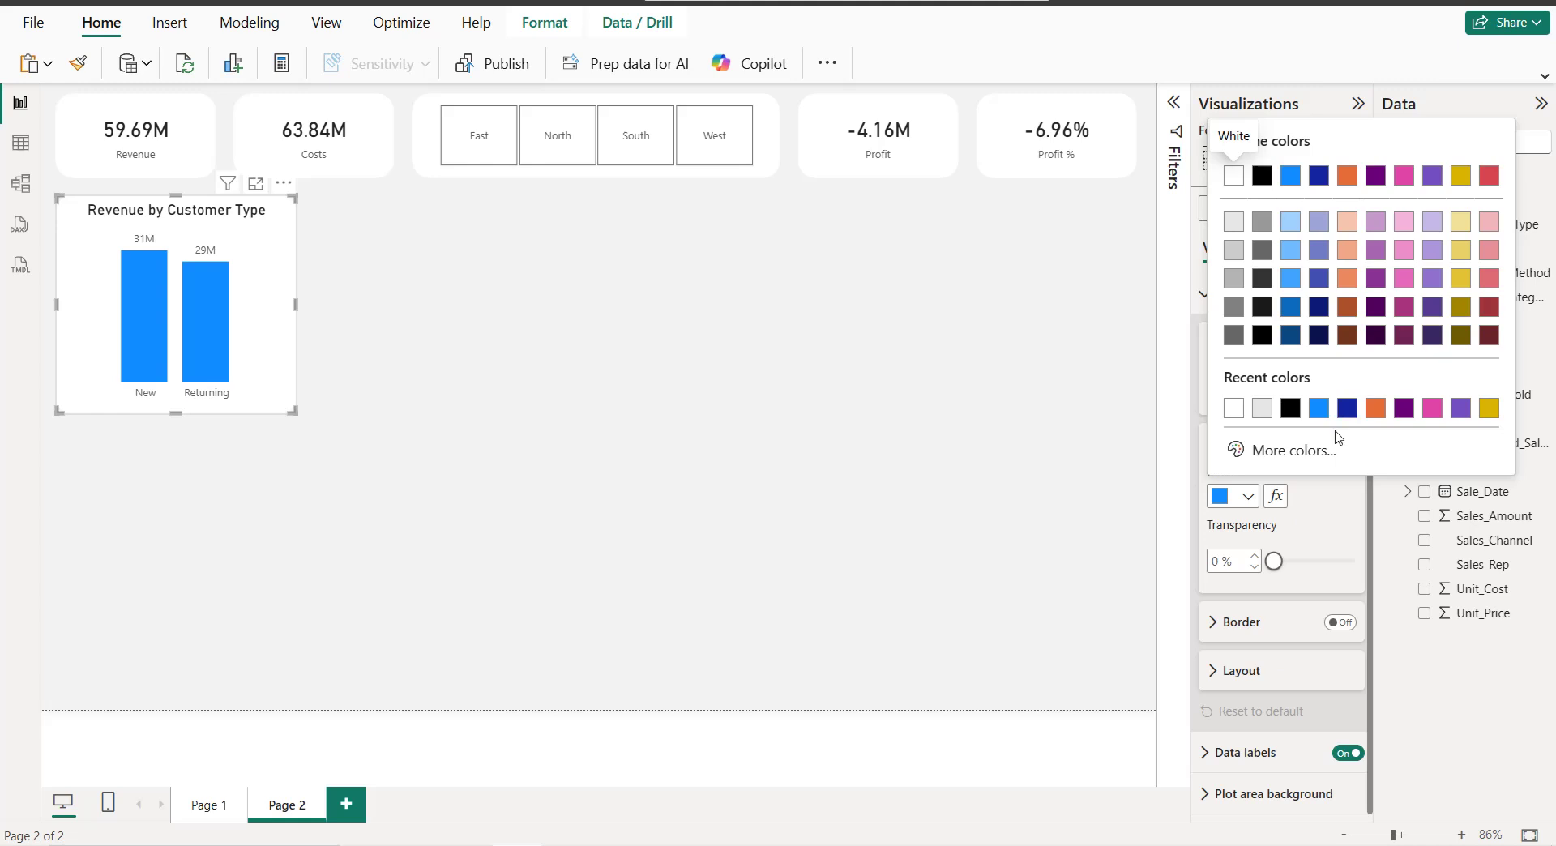
click(1302, 533)
click(1296, 397)
click(1281, 446)
click(1248, 495)
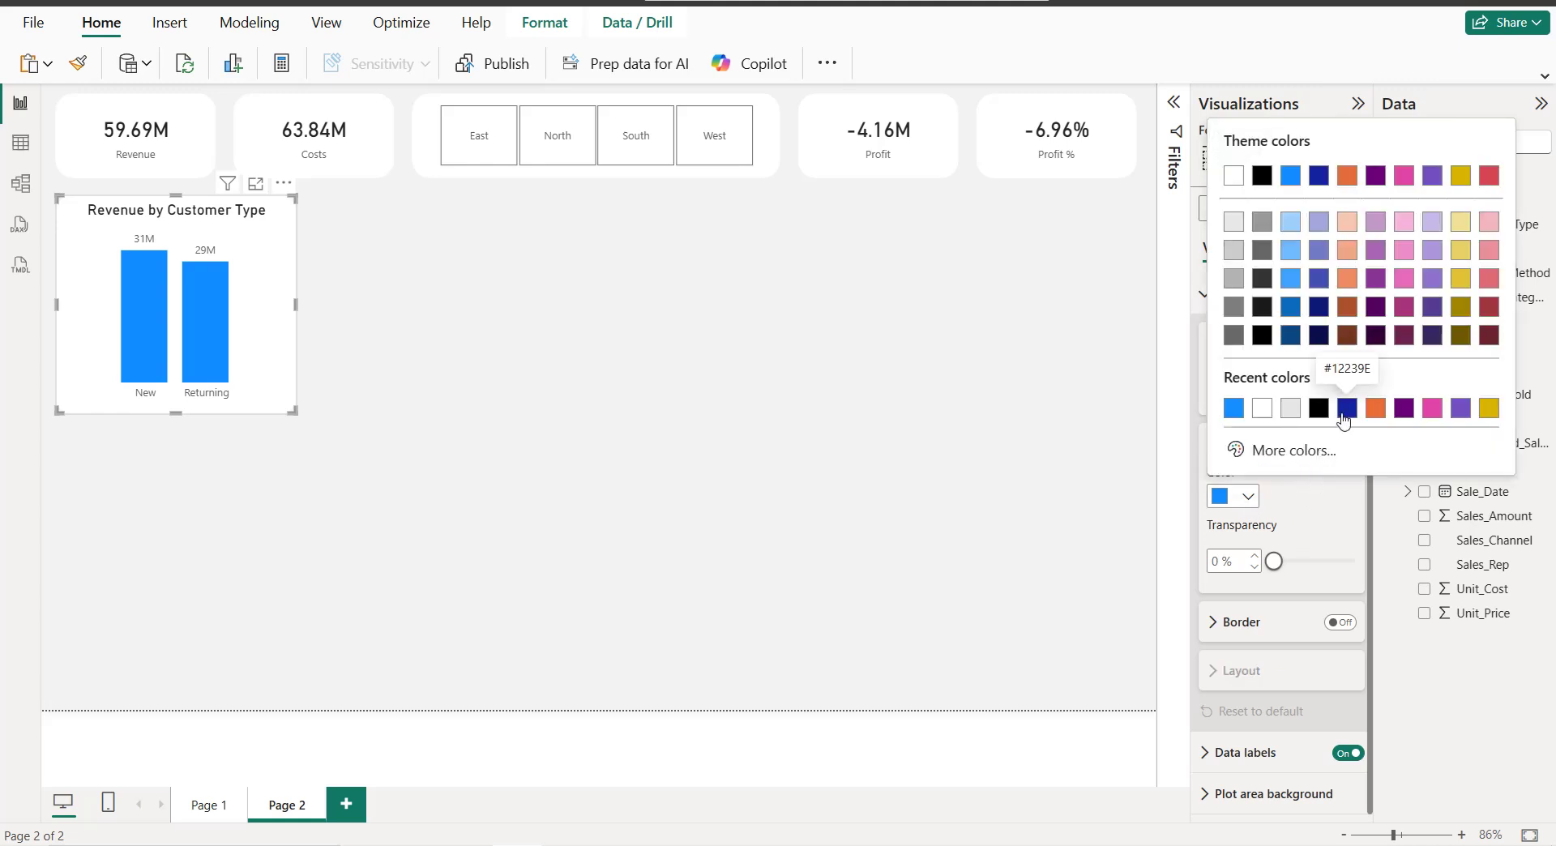
click(1340, 416)
Step: Set the Returning column's color to the lightest tint of the dark blue theme color
click(1271, 397)
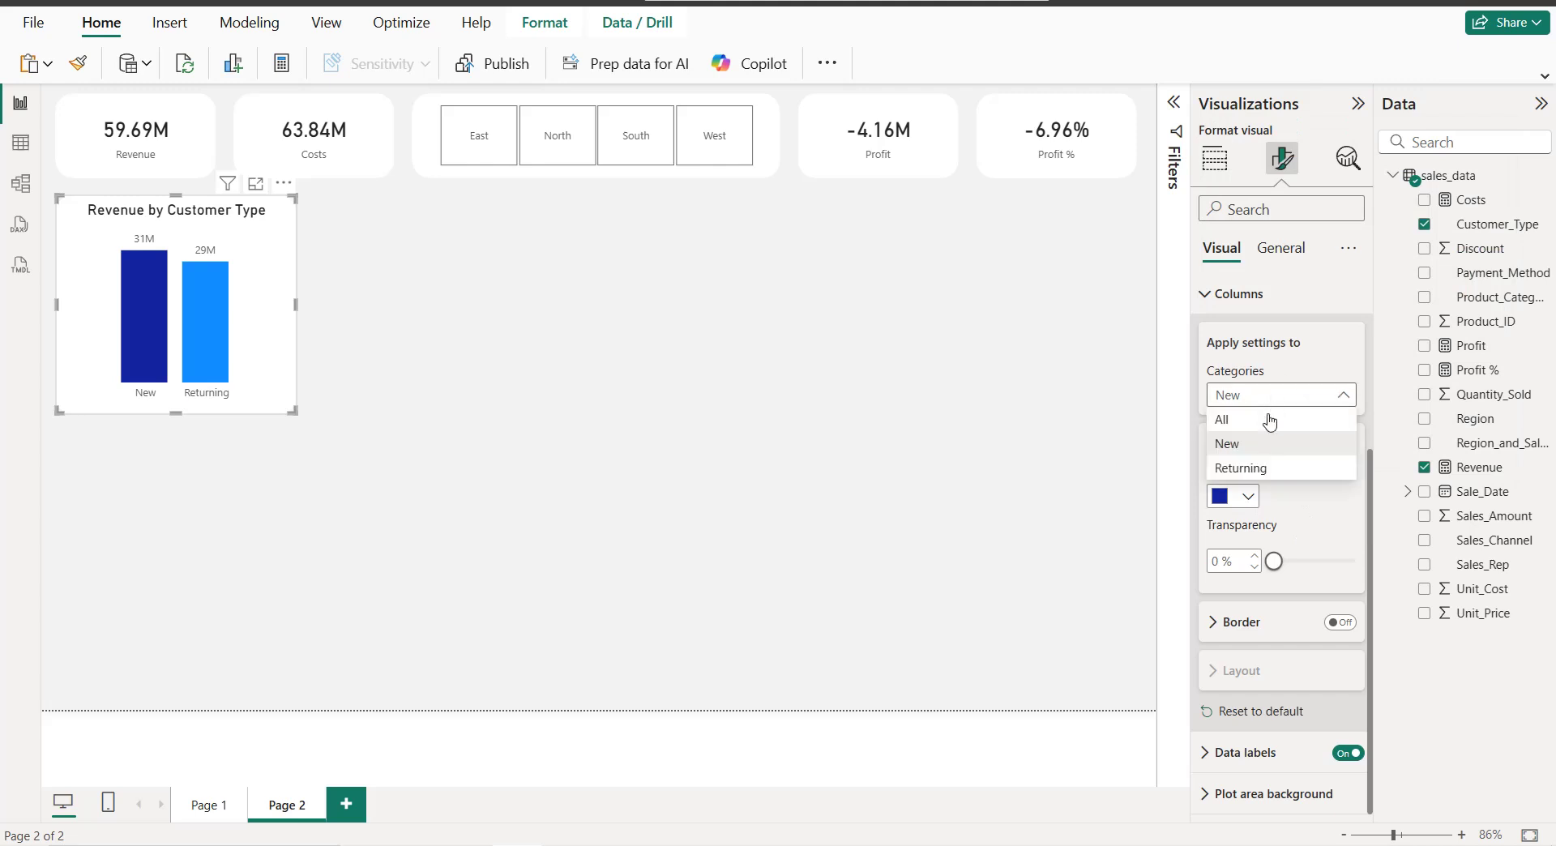
click(1252, 478)
click(1252, 502)
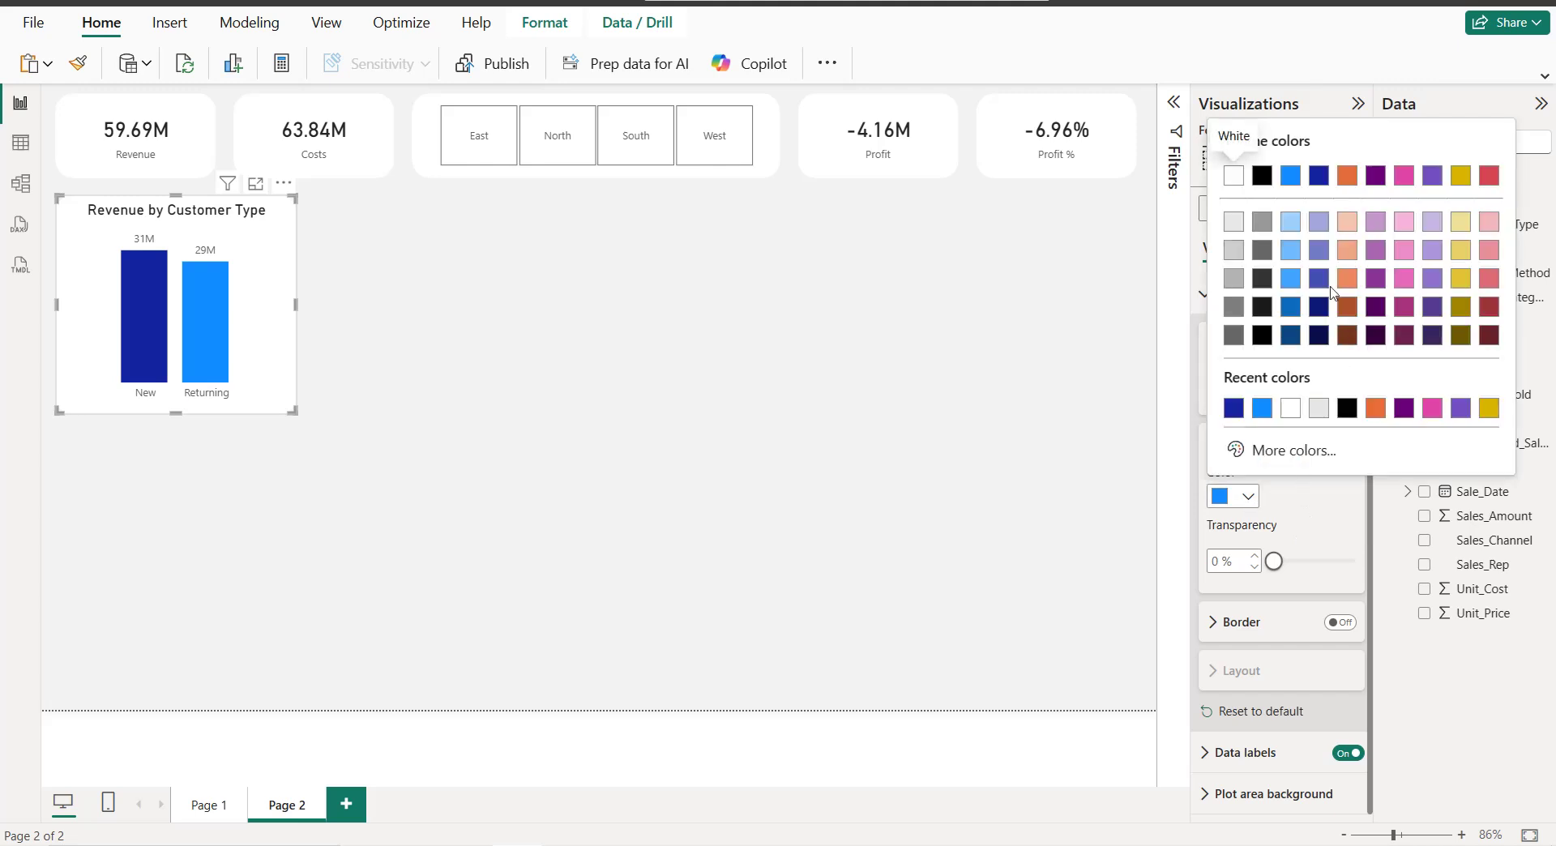
click(1318, 226)
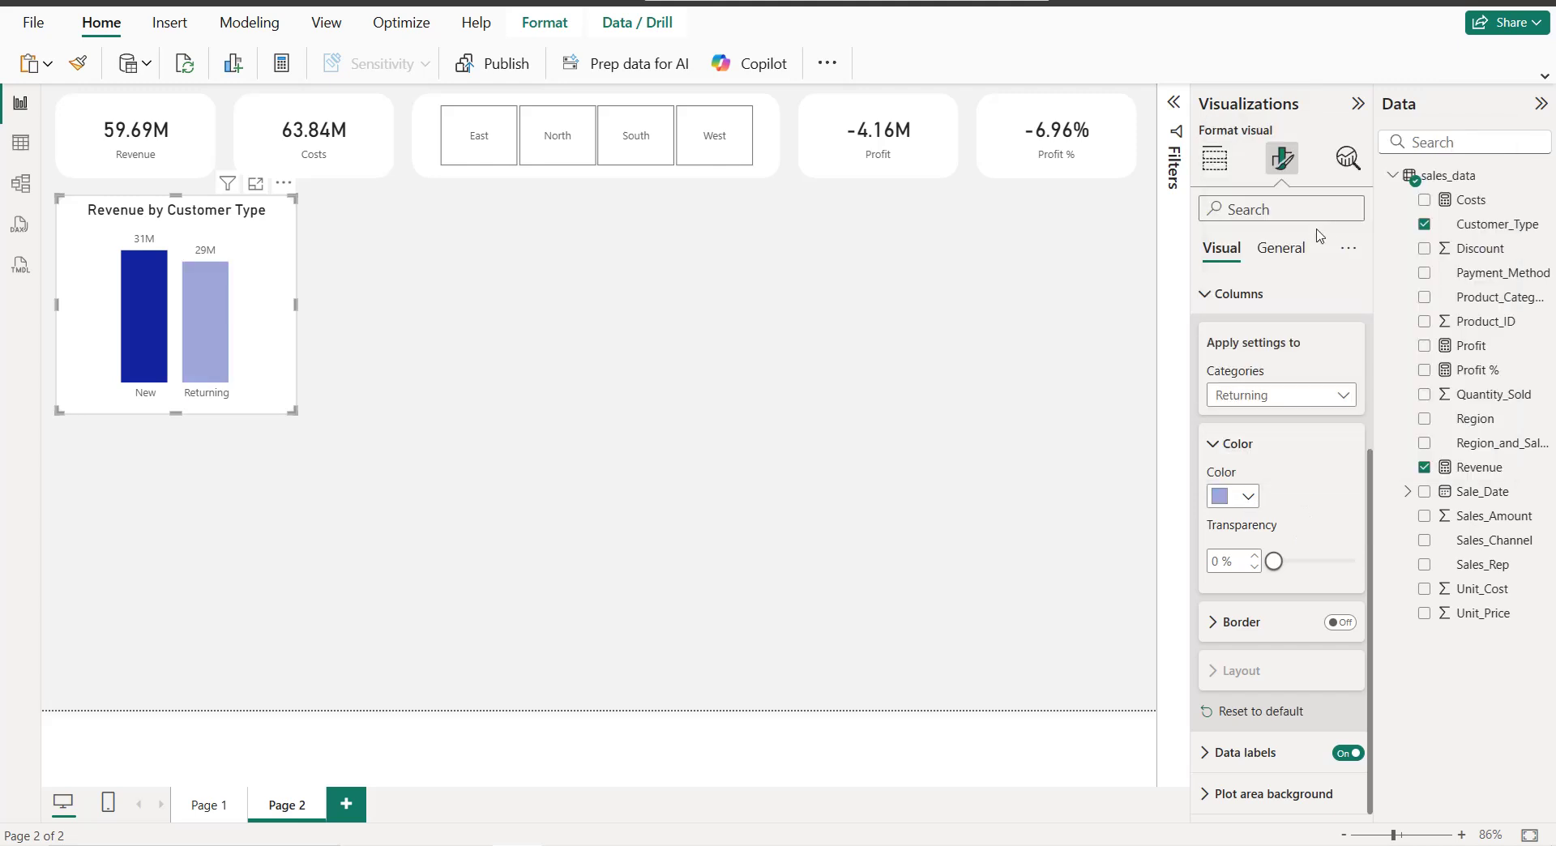
click(468, 242)
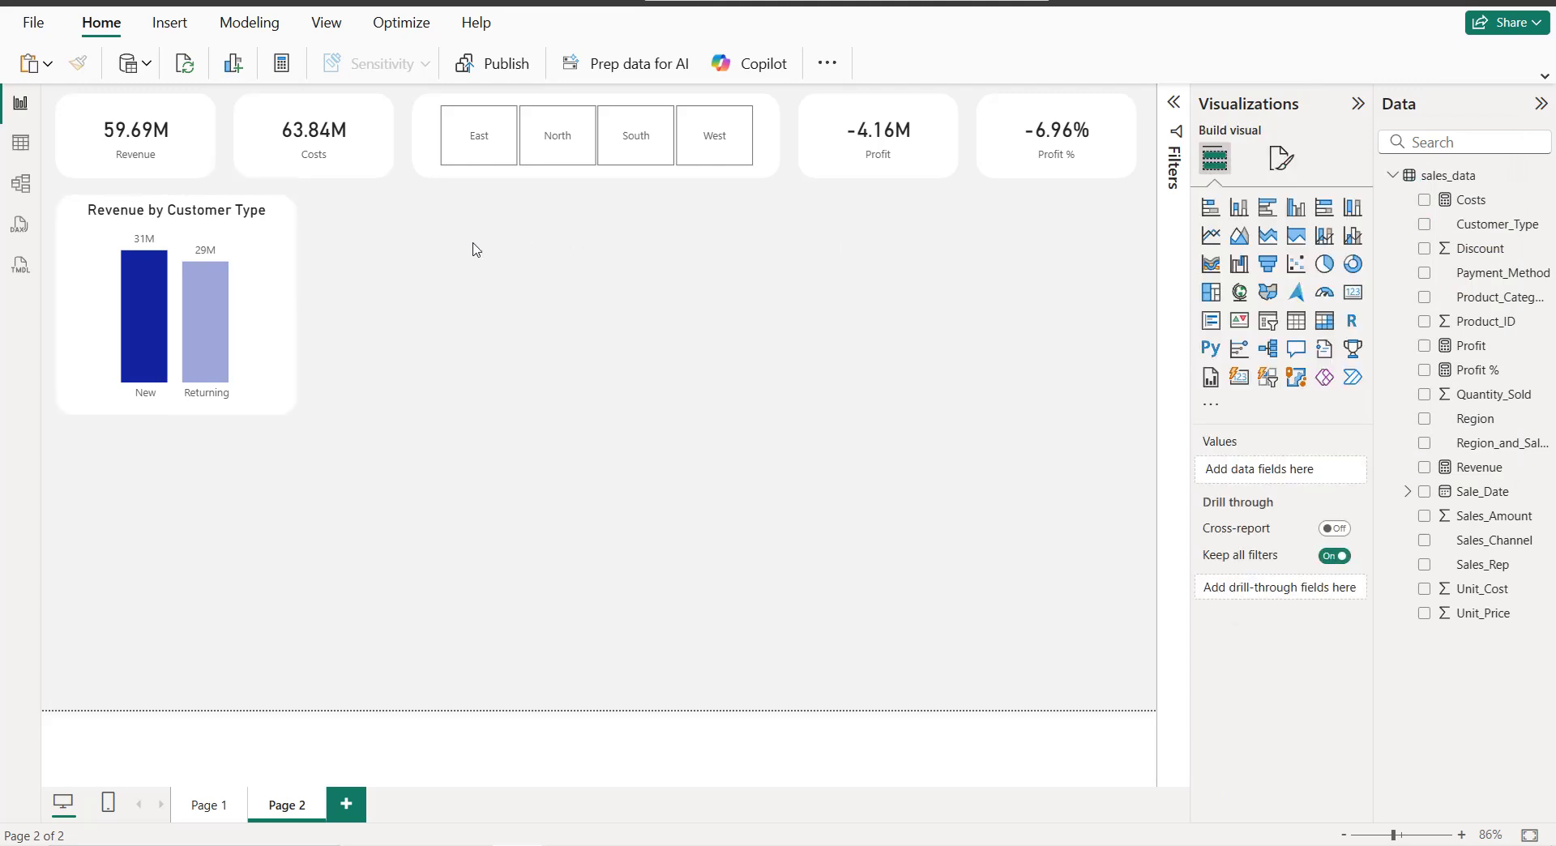
Step: Place a copy of the Revenue by Customer Type chart beneath the Profit % card and replace its X-axis field with Sales_Channel
click(284, 235)
drag(289, 252, 1112, 242)
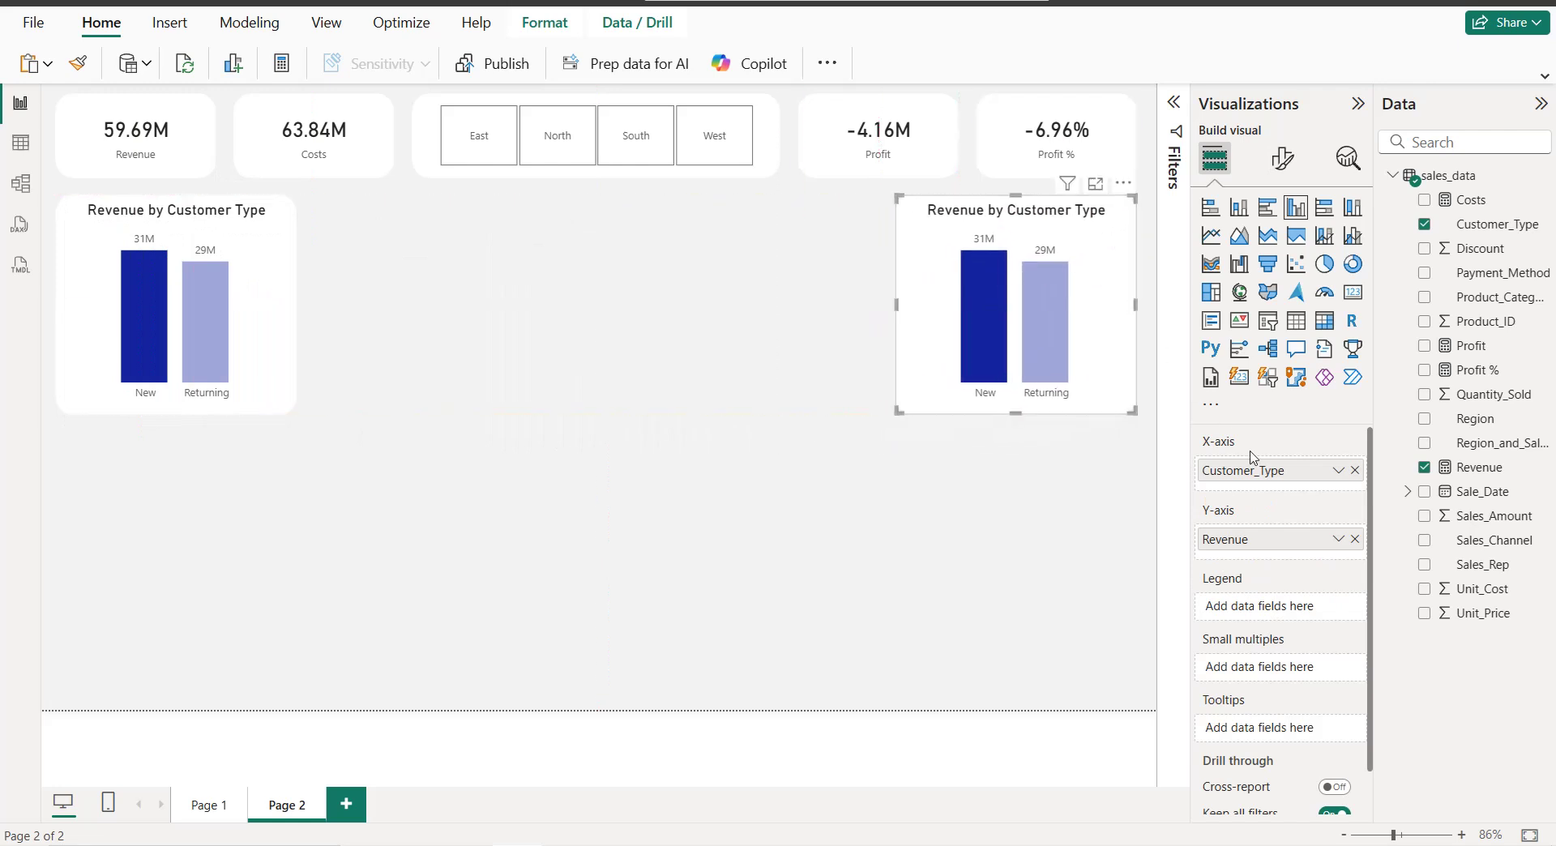
click(1355, 471)
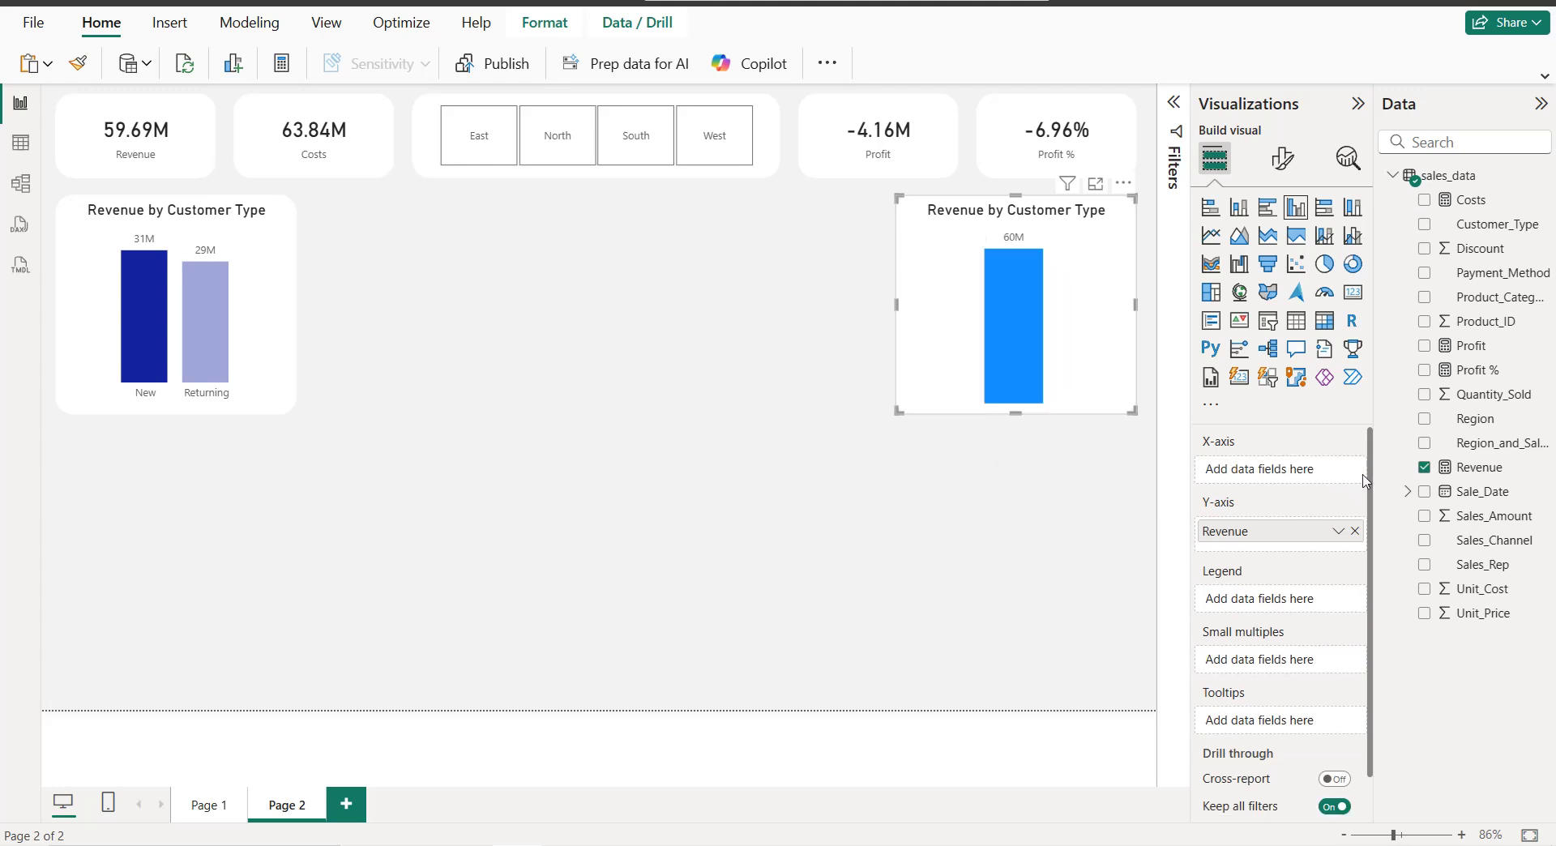
click(1424, 540)
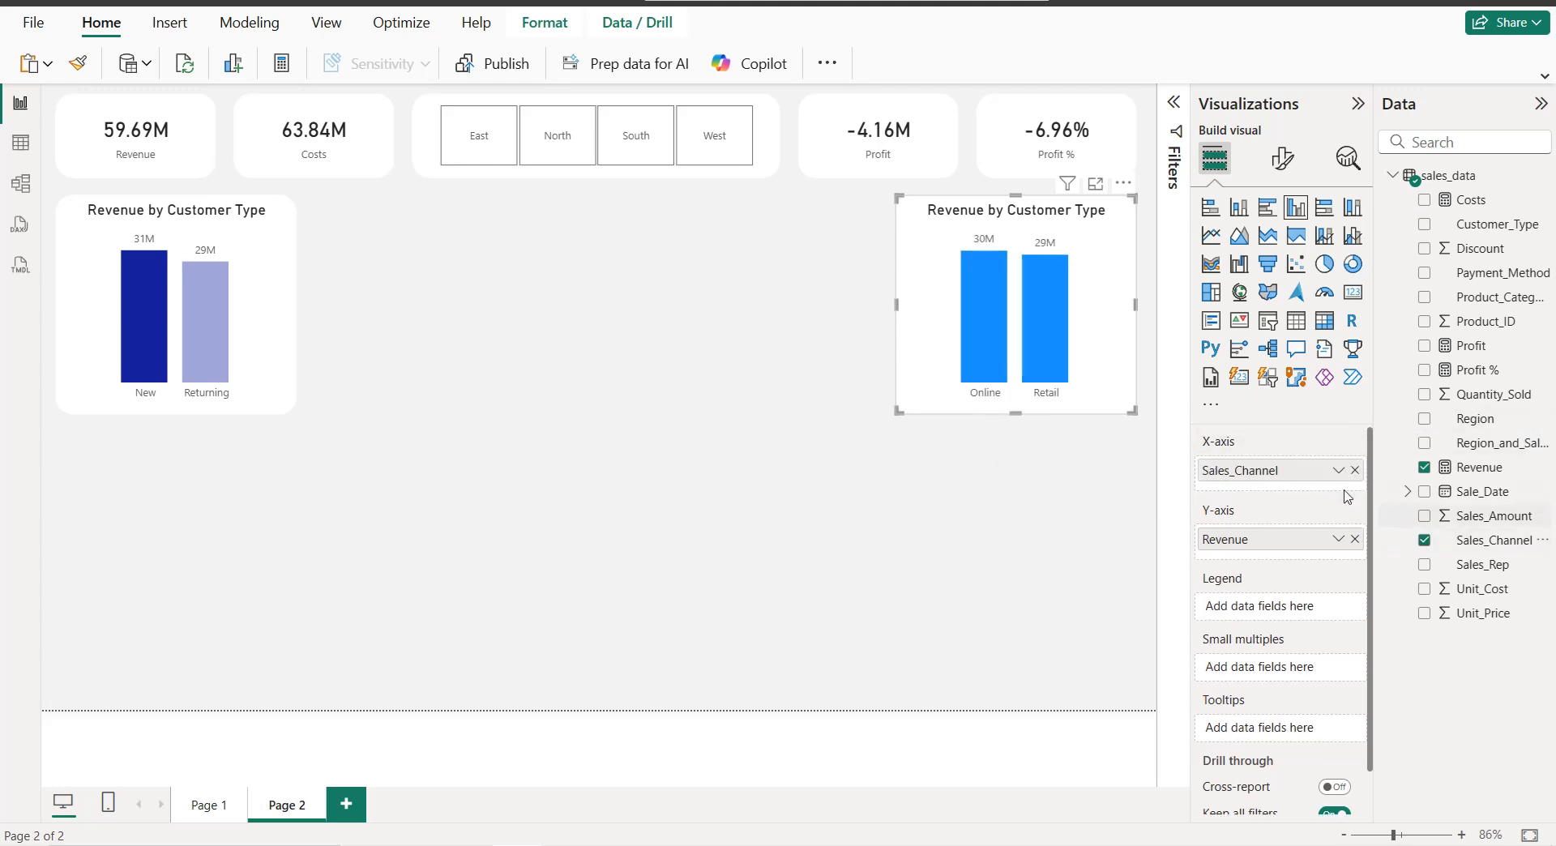
Step: Set the Online column's color to the recently used dark blue in the copied Sales_Channel chart
click(1282, 158)
click(1268, 467)
click(1268, 466)
click(1278, 544)
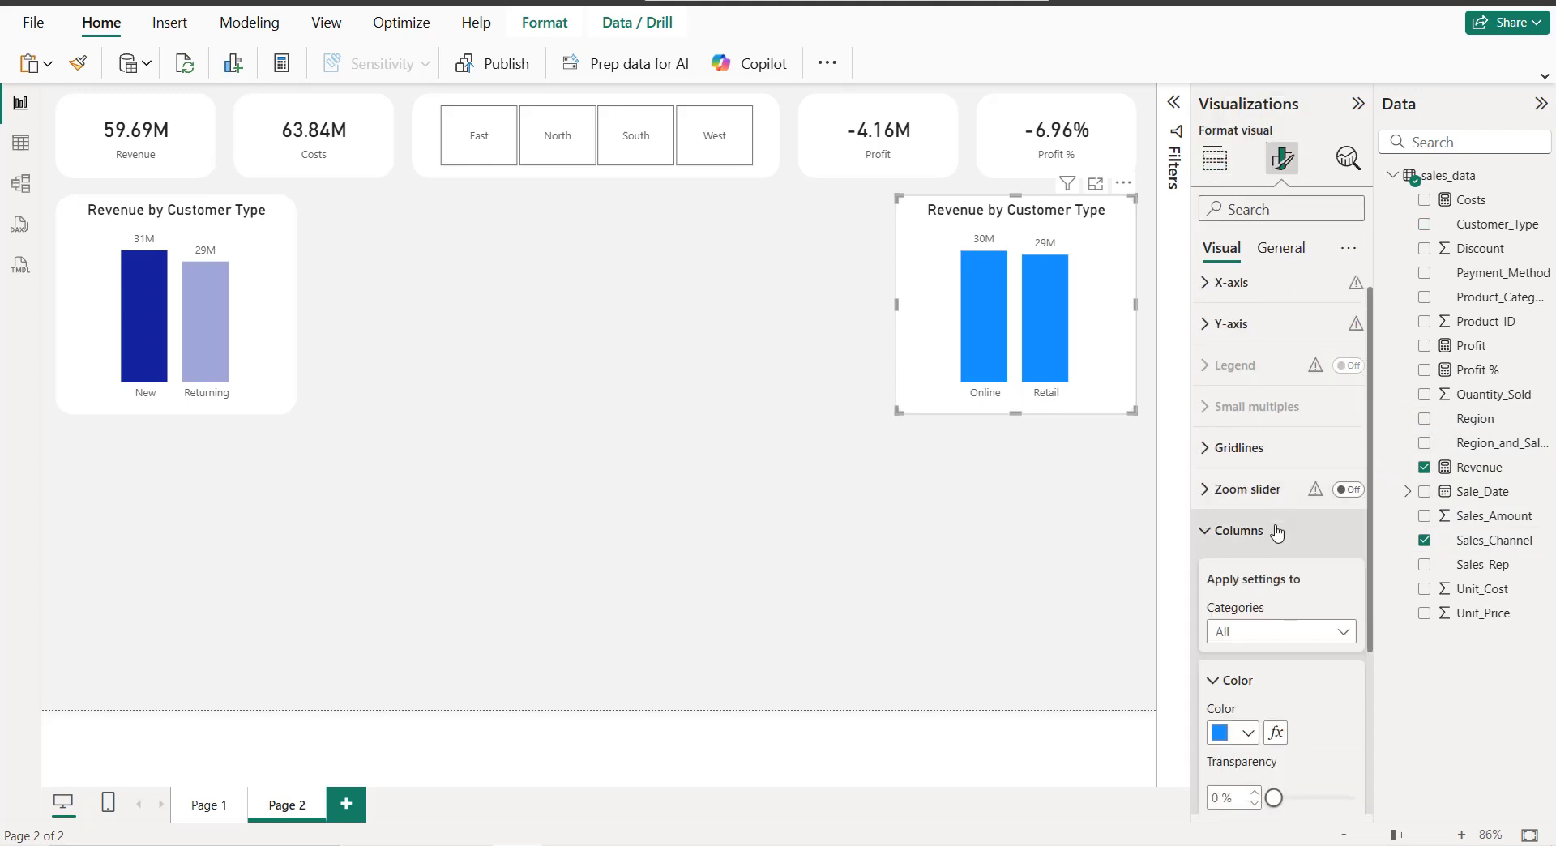
click(1276, 443)
click(1256, 493)
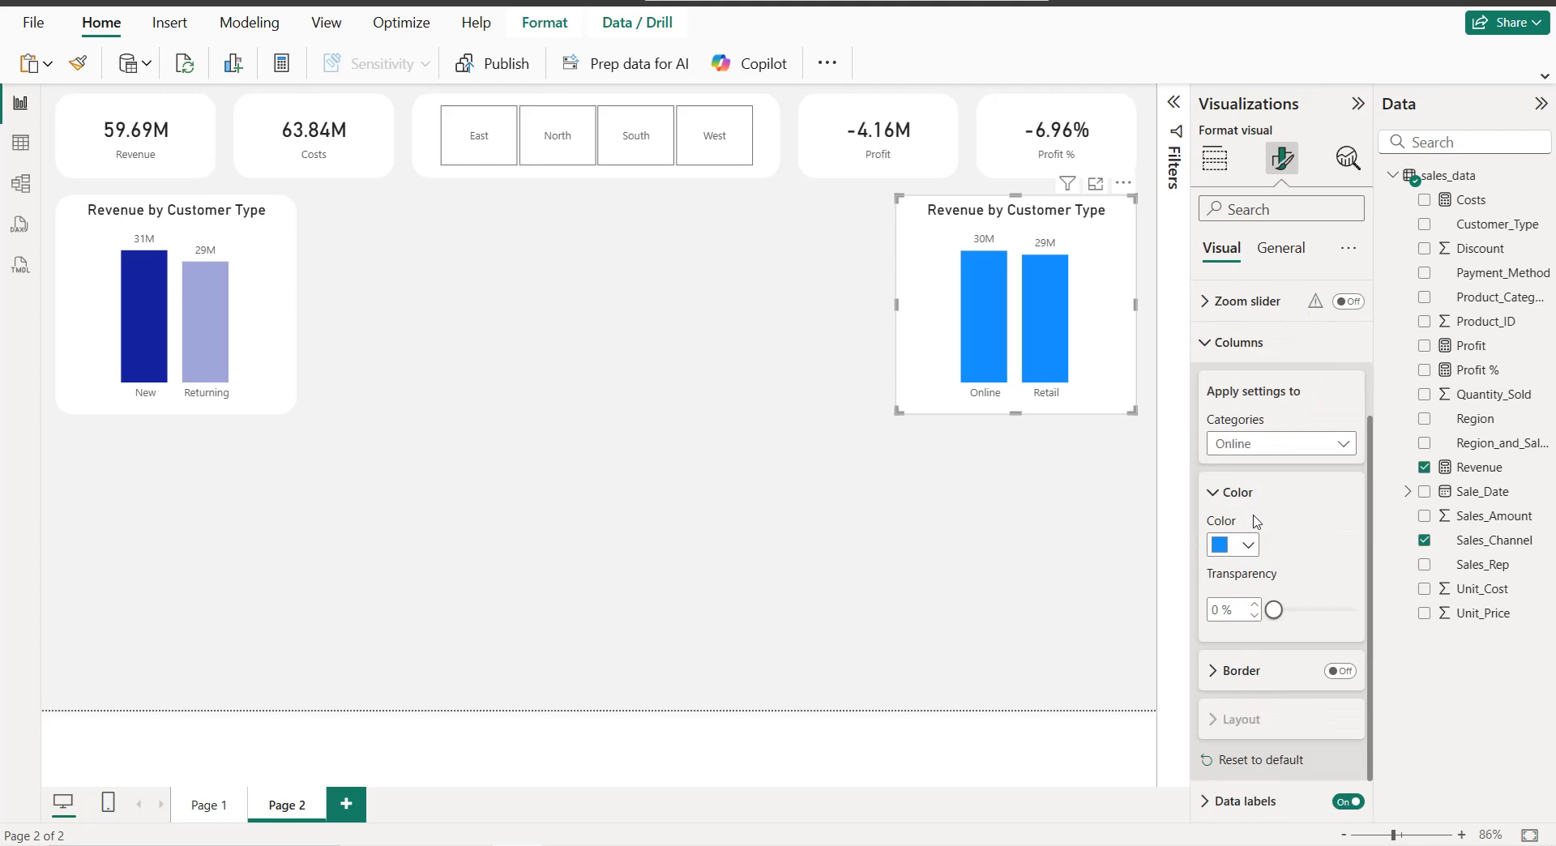
click(1239, 543)
click(1268, 464)
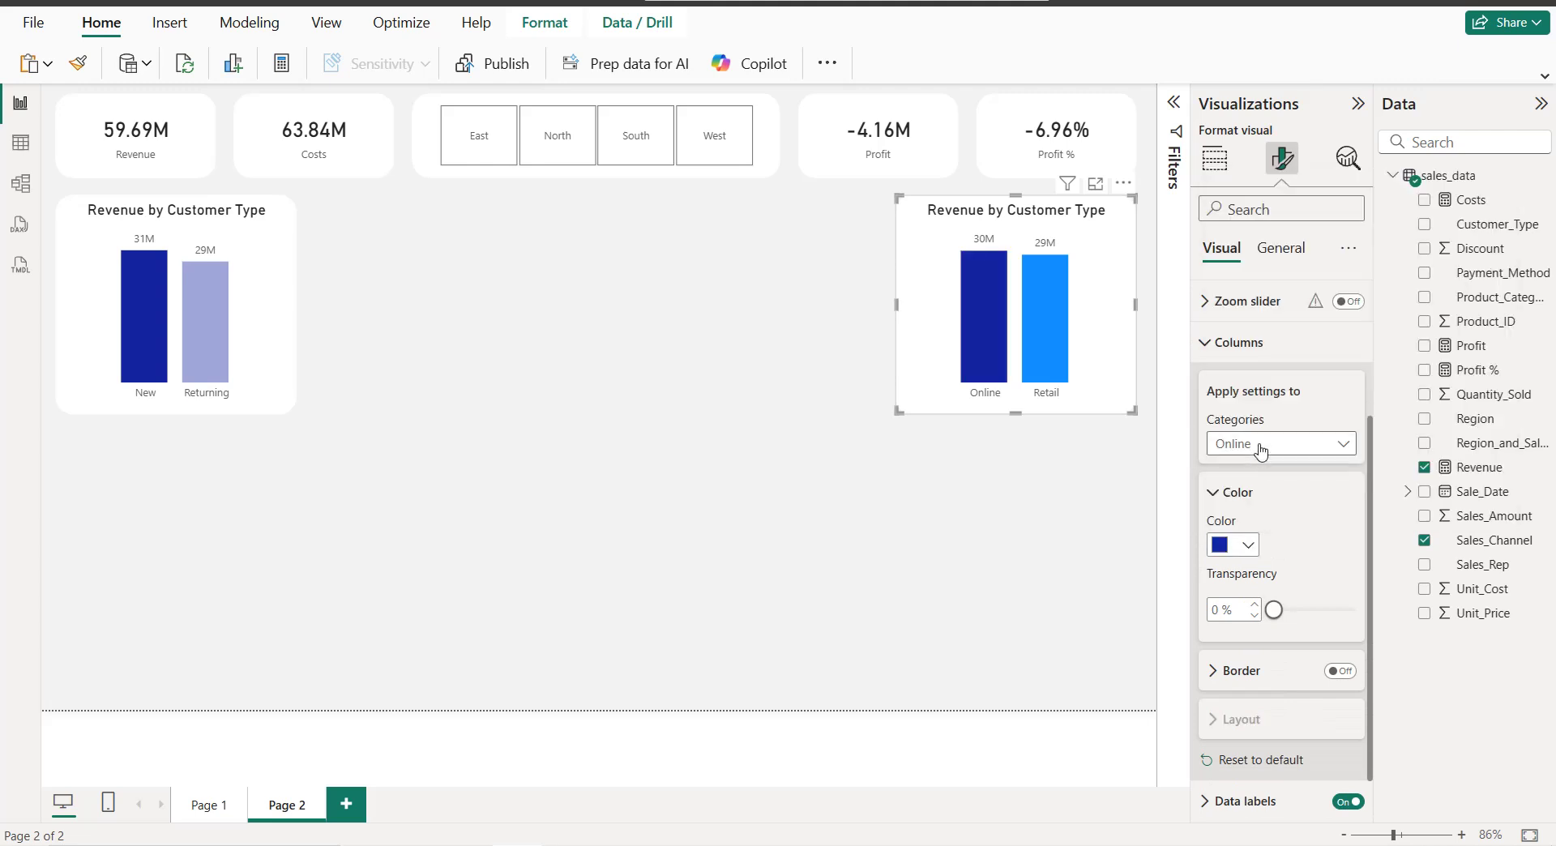
Step: Set the Retail column's color to the recently used light blue-violet tint
click(1268, 445)
click(1251, 514)
click(1247, 546)
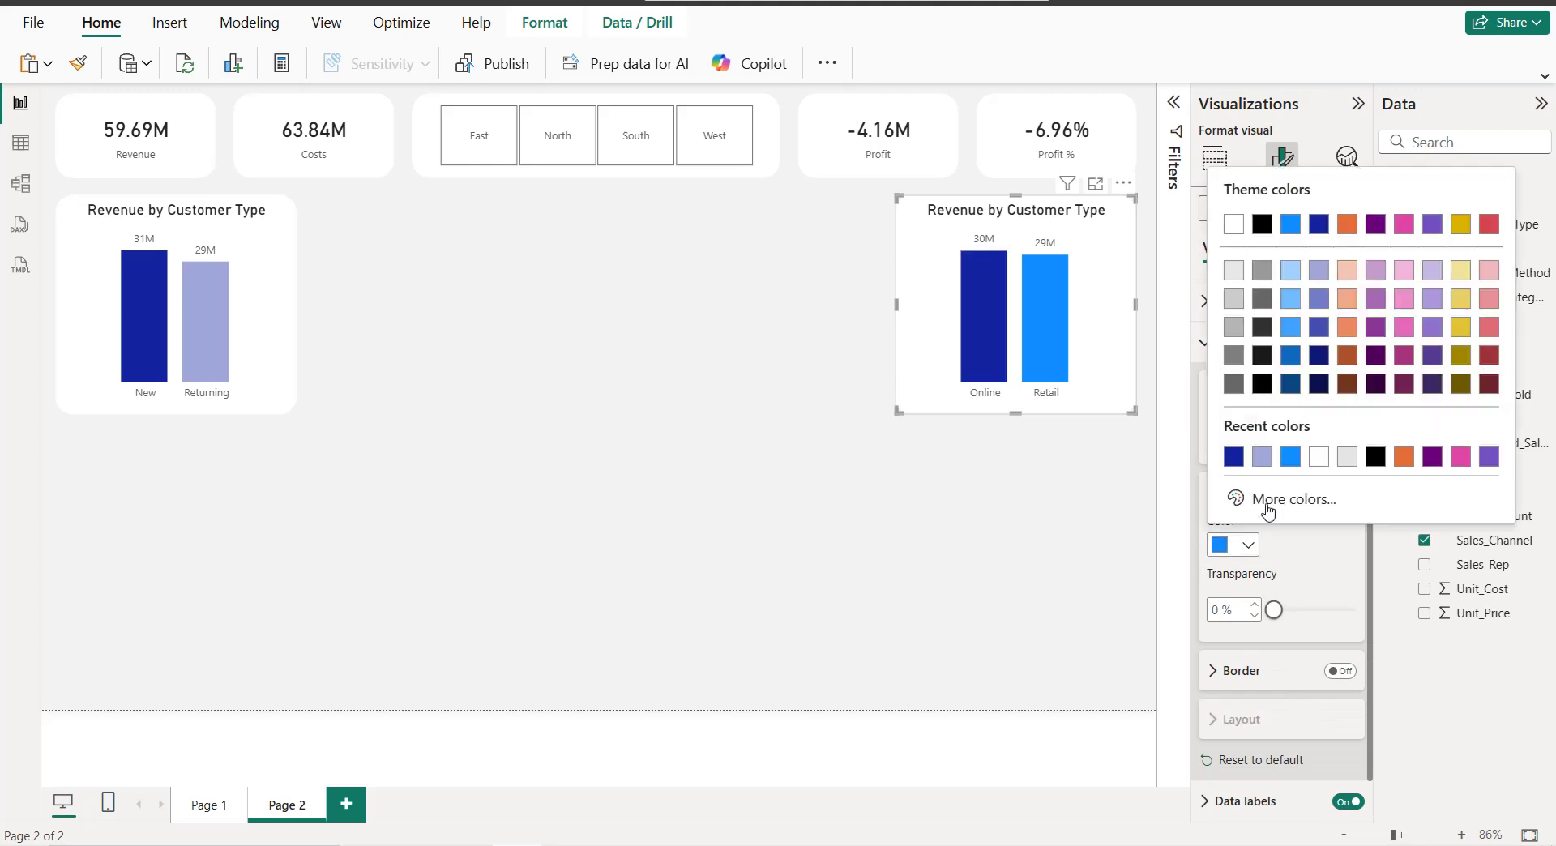
click(1268, 461)
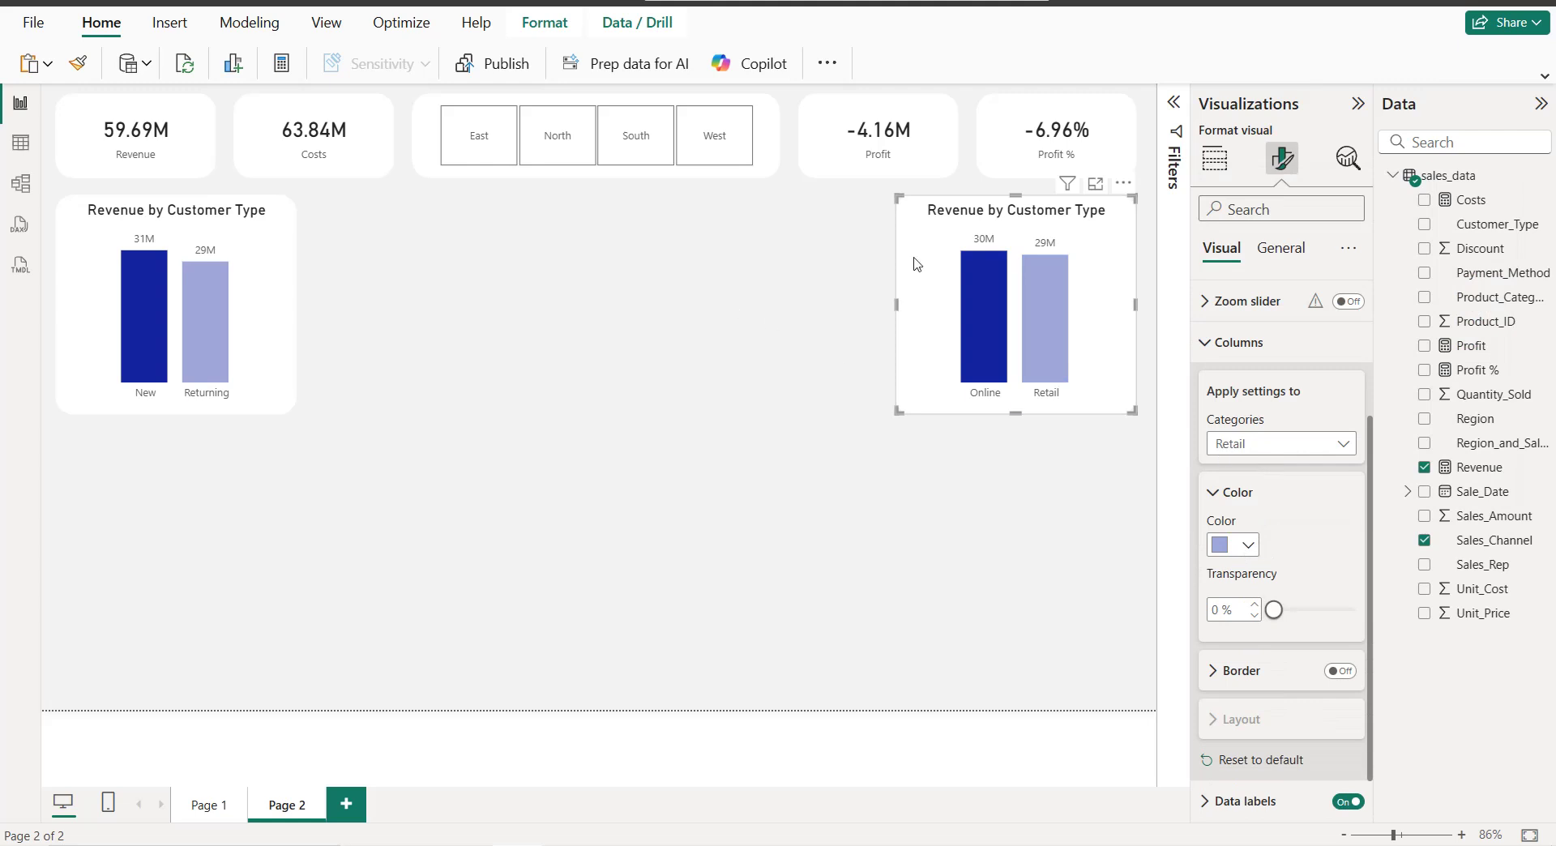
key(Escape)
Step: Change the Sales_Channel chart's title to "Revenue by Sales Channel"
click(1067, 228)
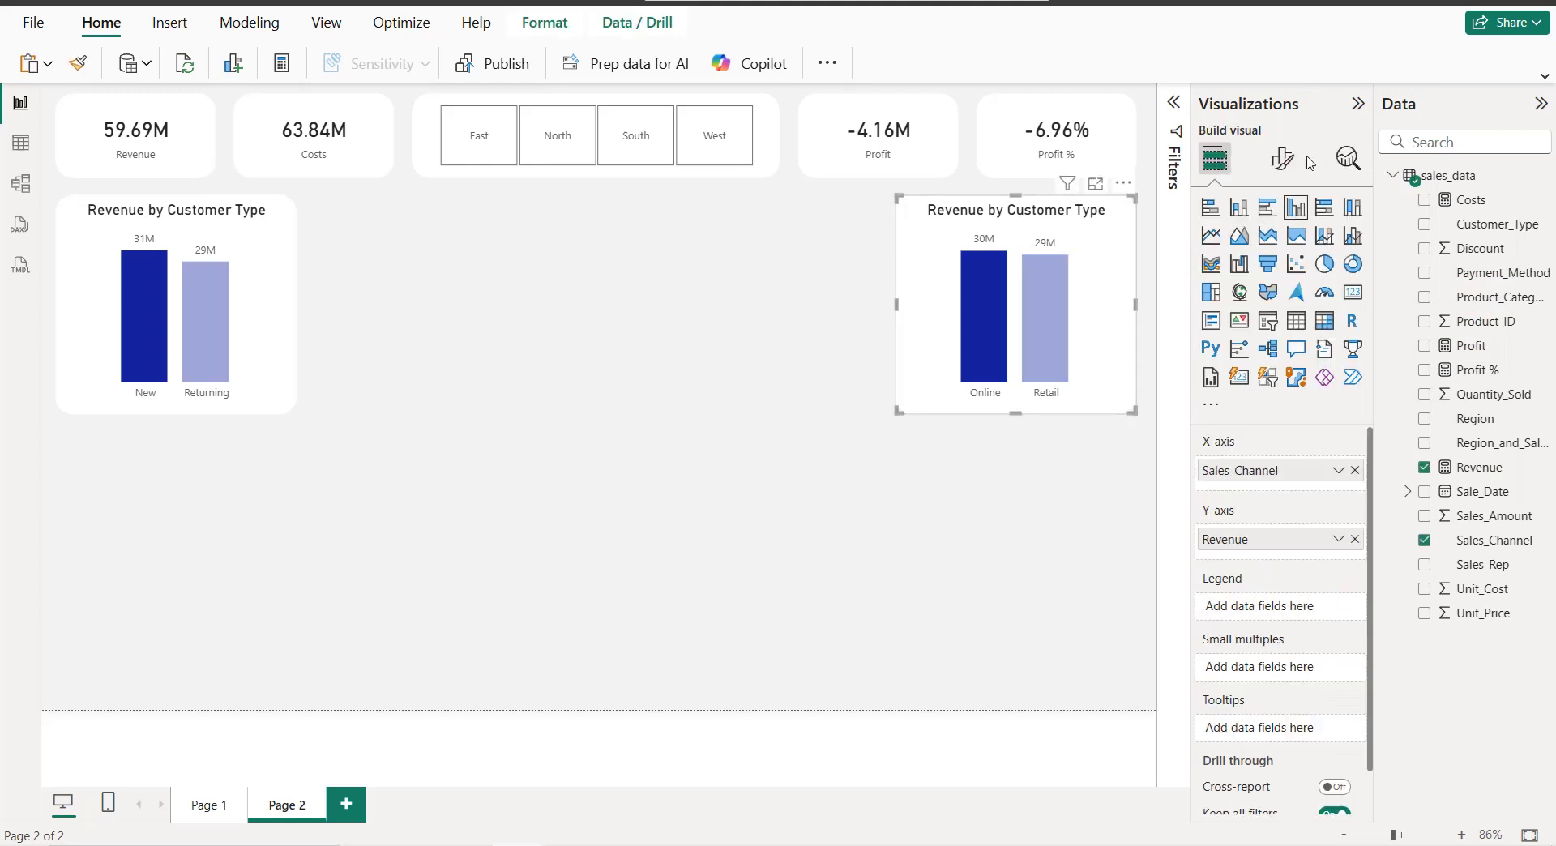
click(1282, 159)
click(1279, 249)
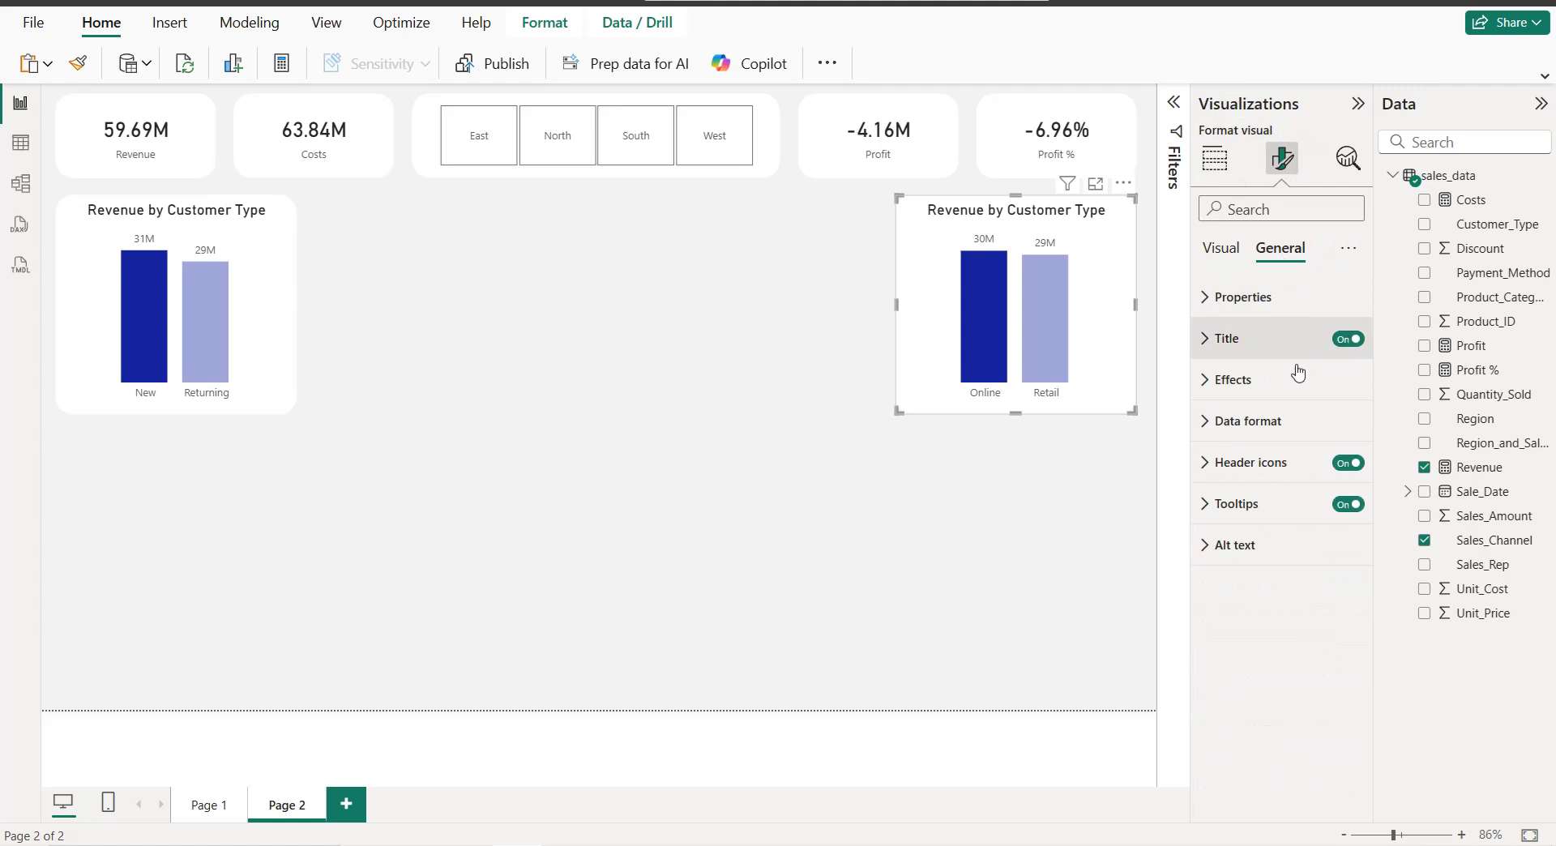
click(1288, 343)
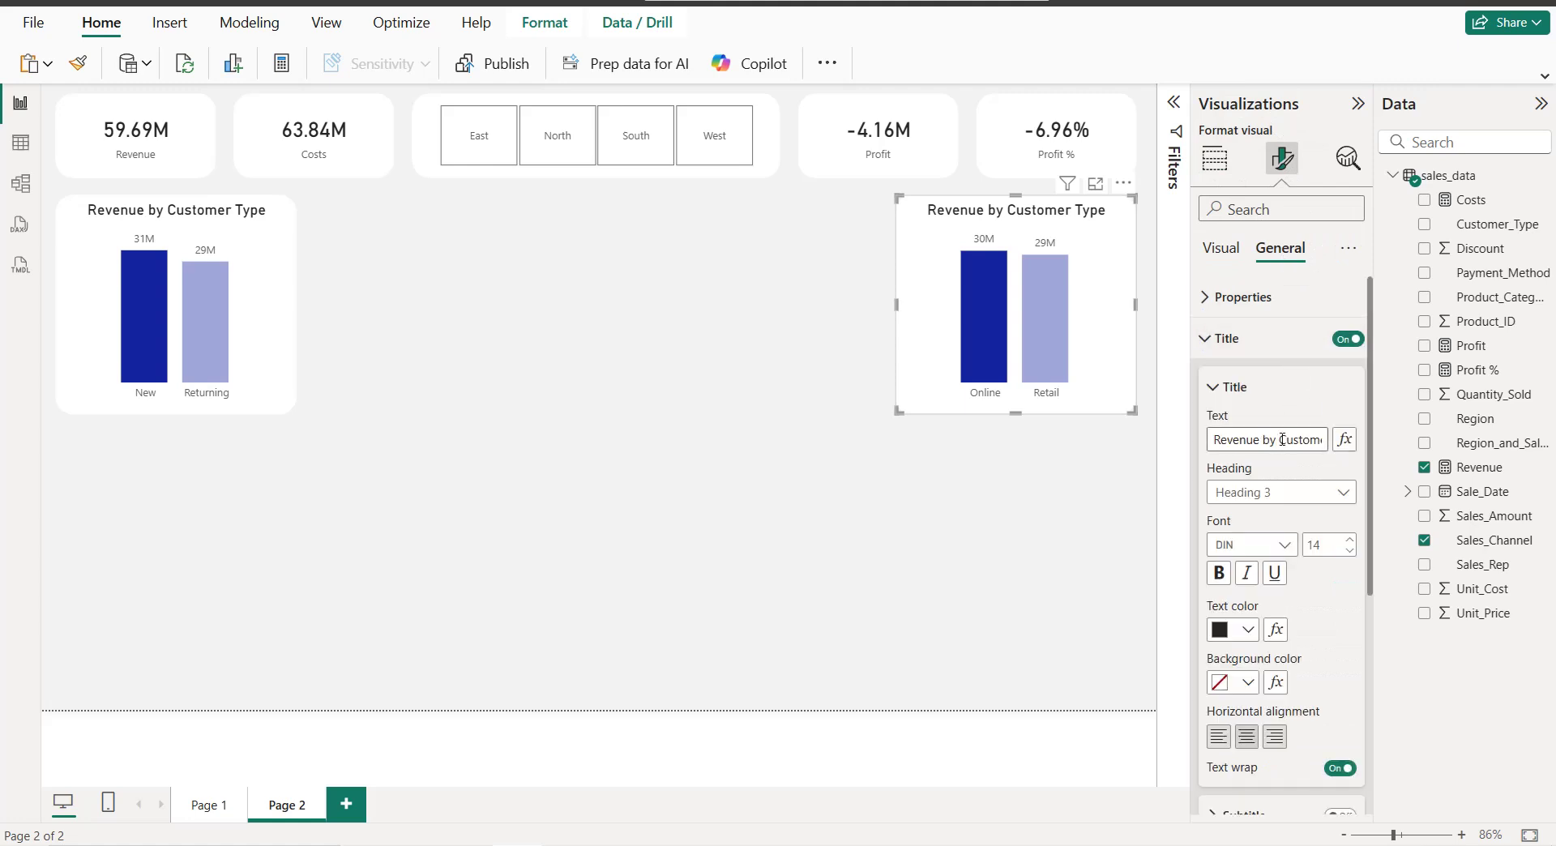
drag(1282, 439, 1345, 441)
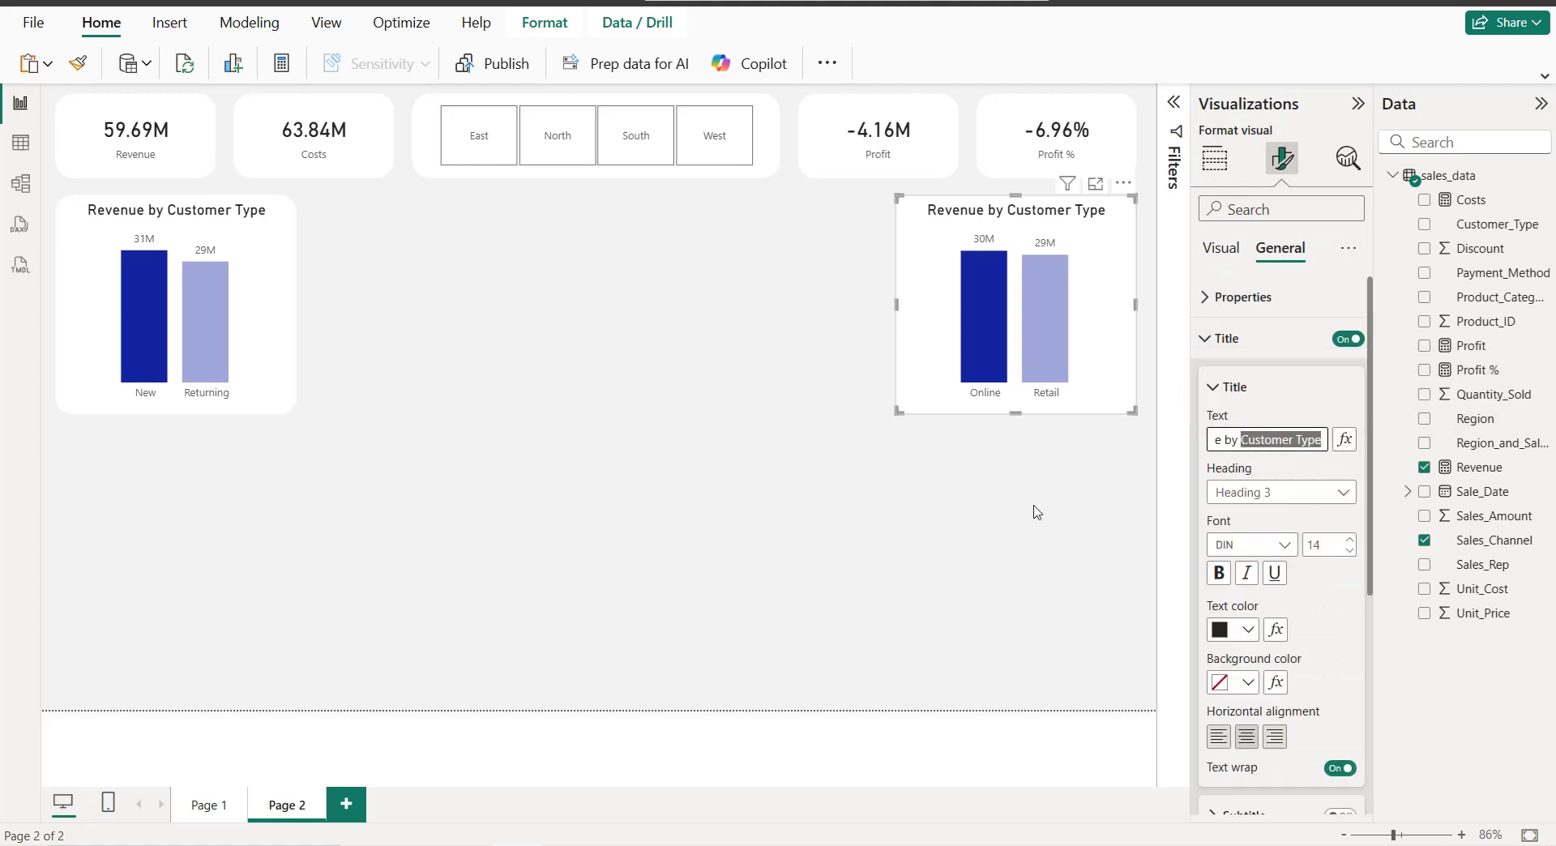
text(Sale)
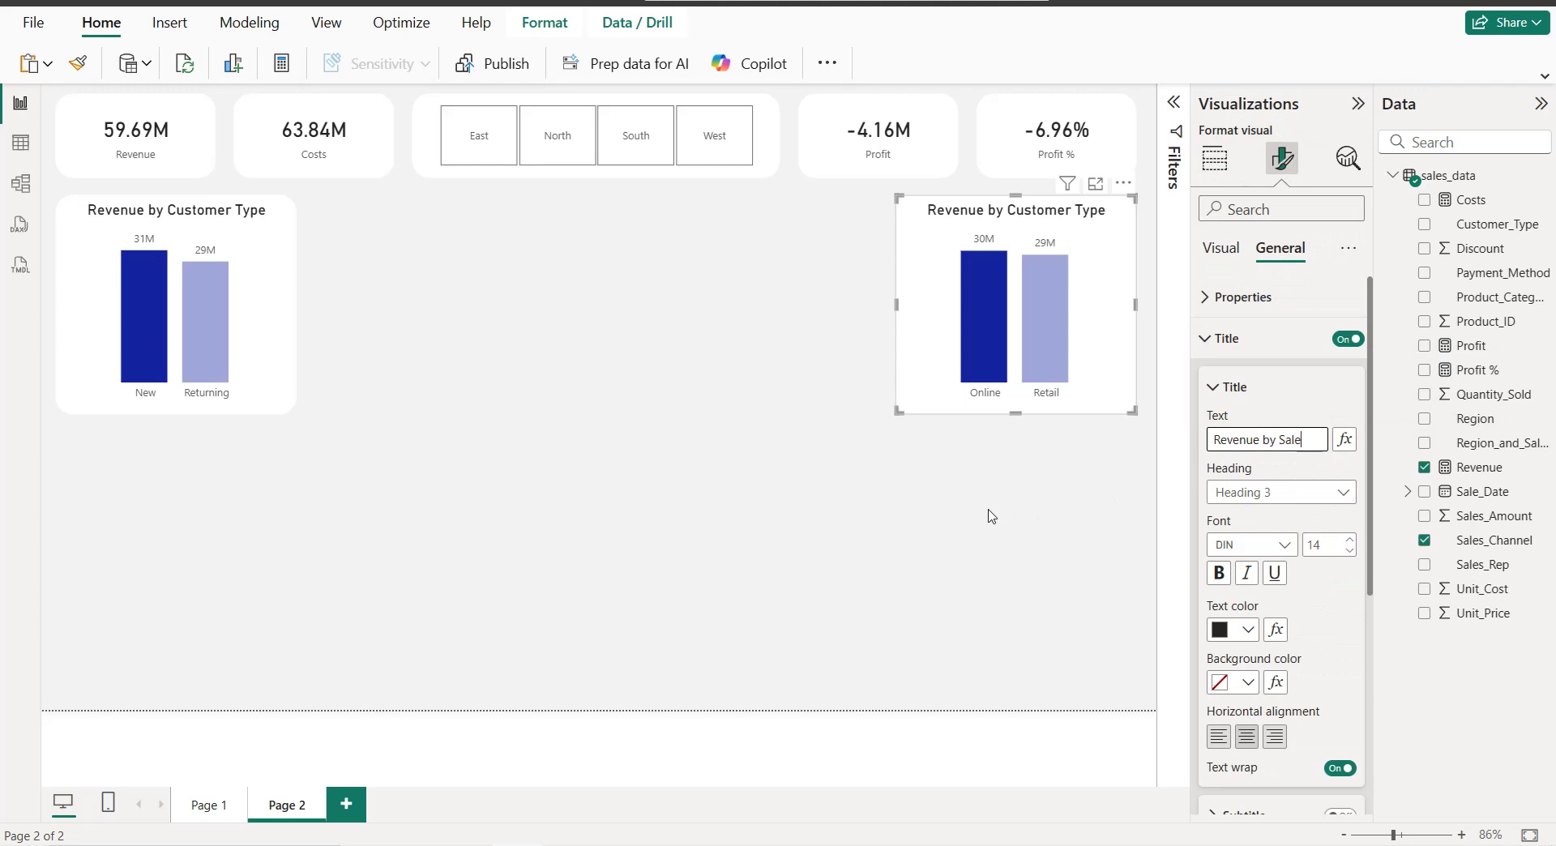
text(s Cha)
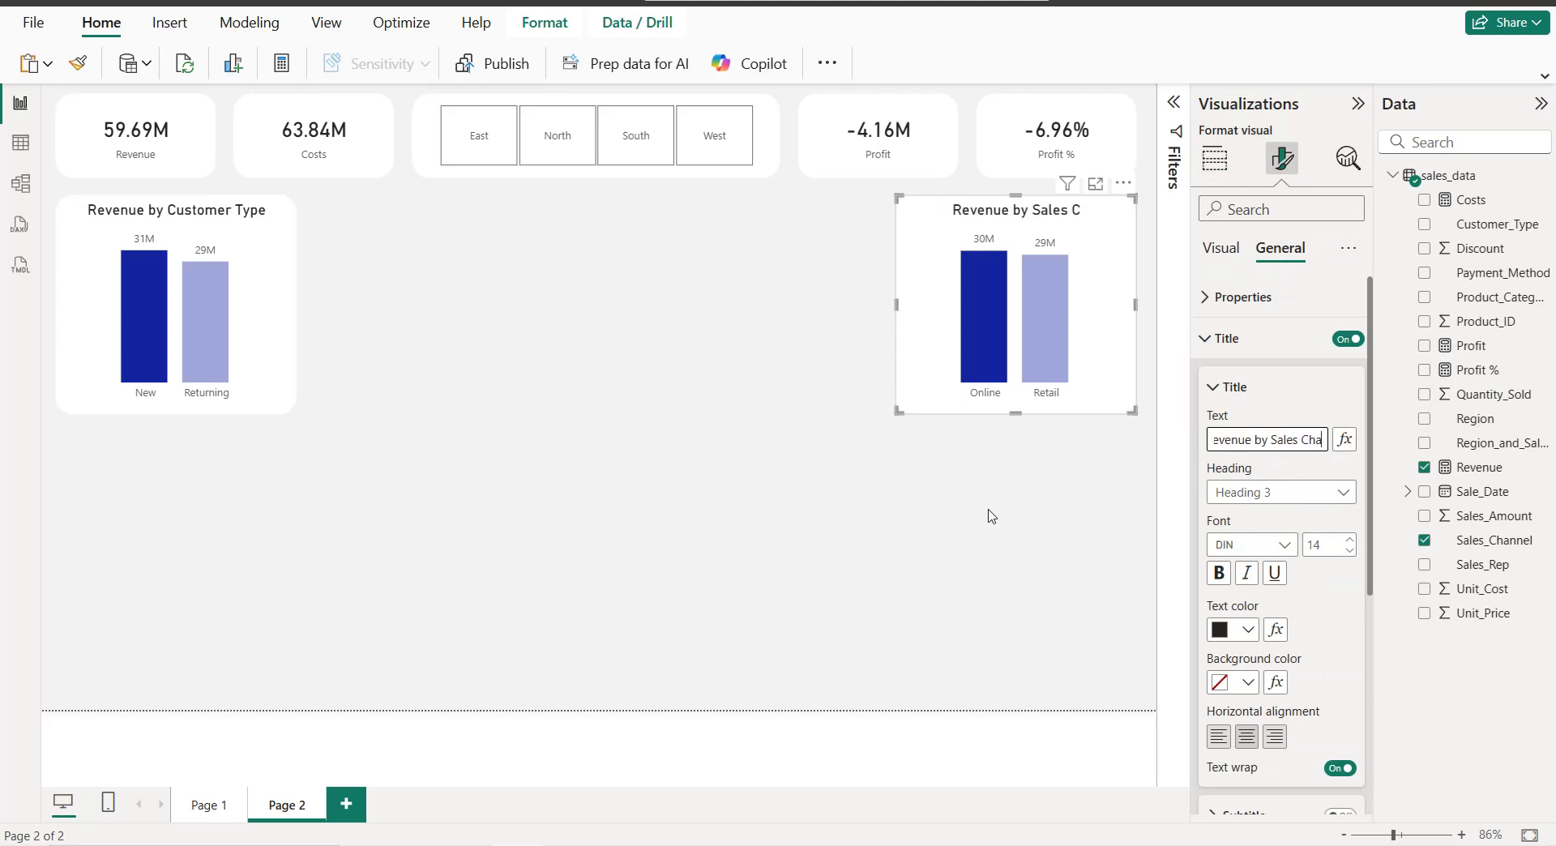
text(nnel)
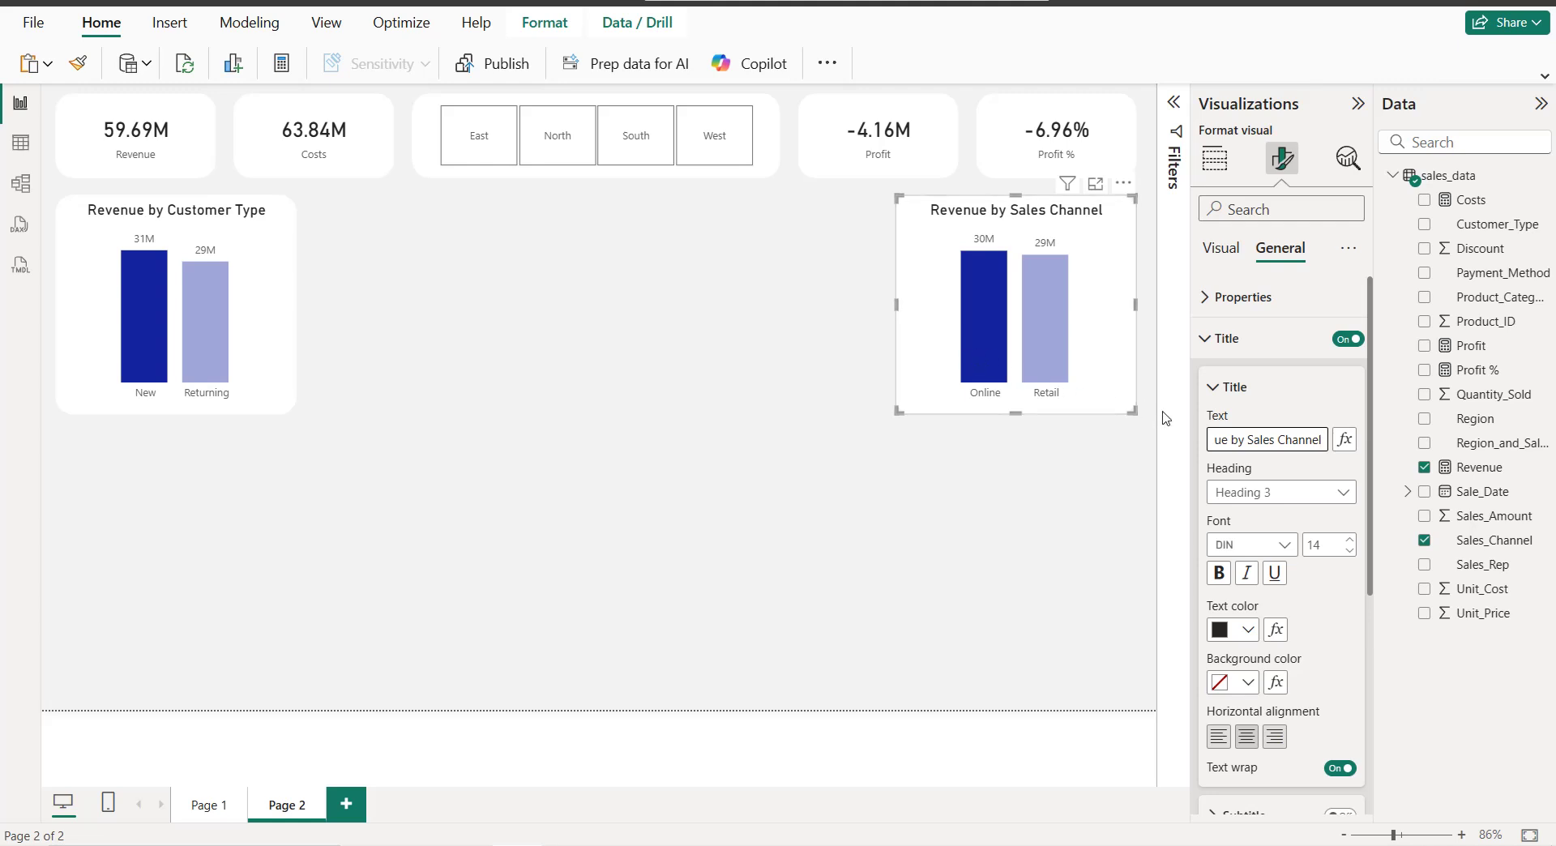
click(984, 508)
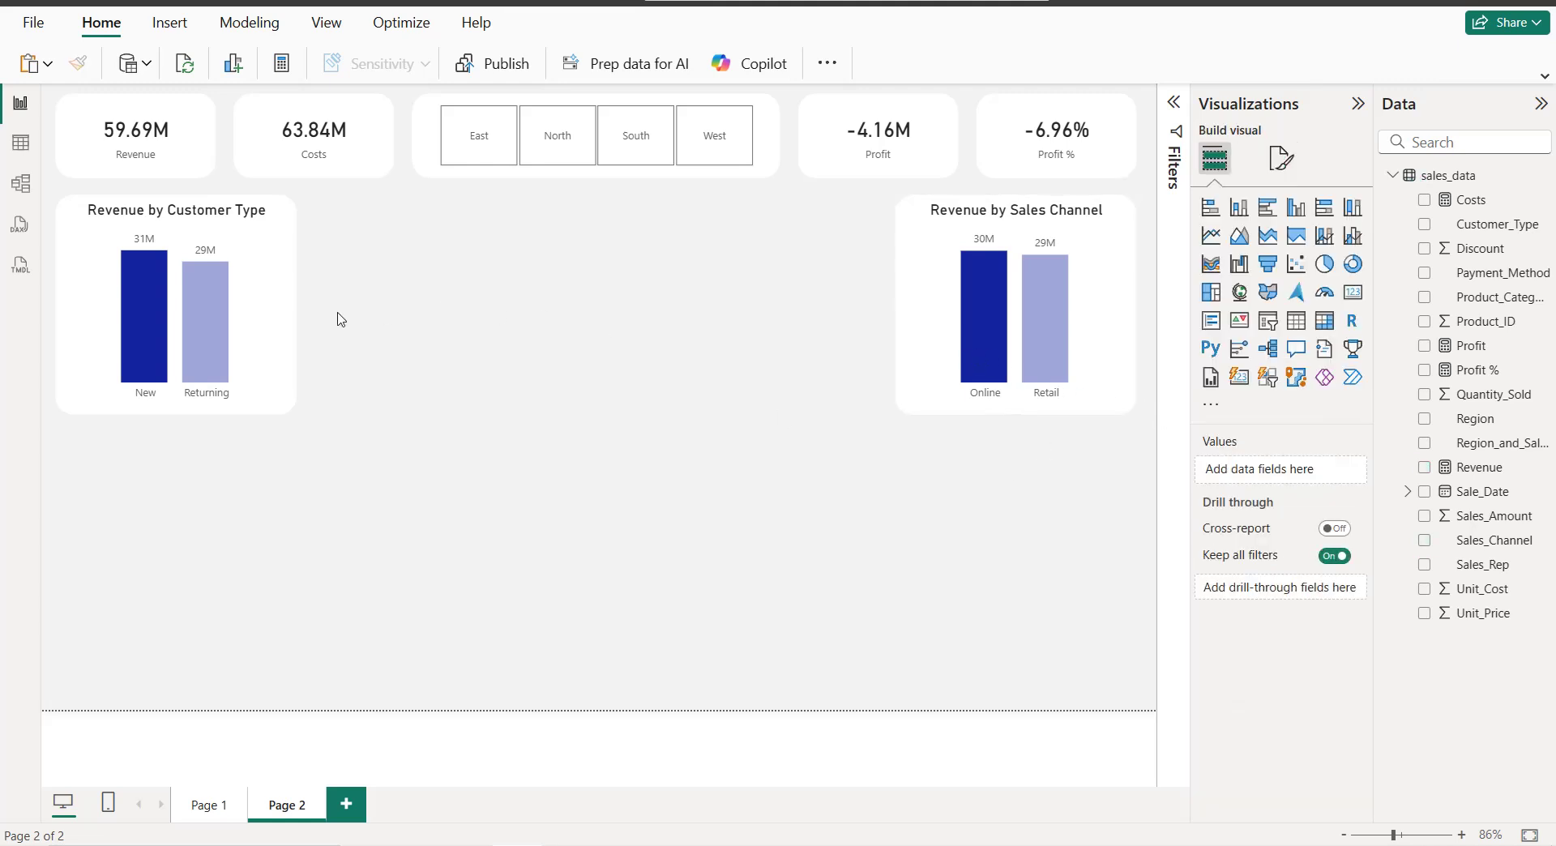
Step: Duplicate the Revenue by Customer Type chart and place the copy directly beside the original, aligned with its upper edge
click(290, 272)
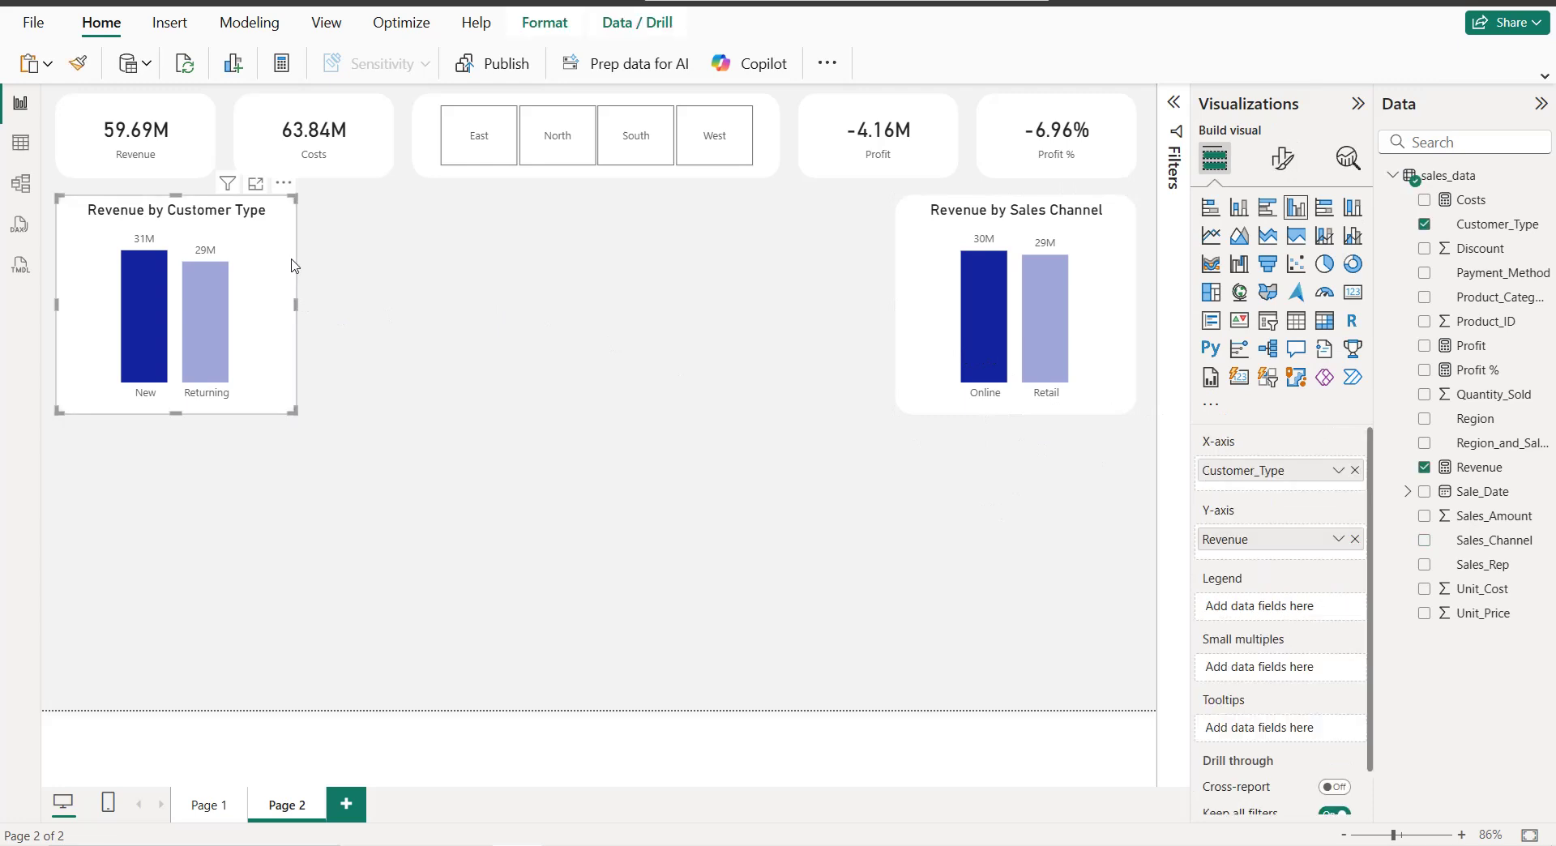
key(ctrl+c)
key(ctrl+v)
drag(278, 278, 532, 262)
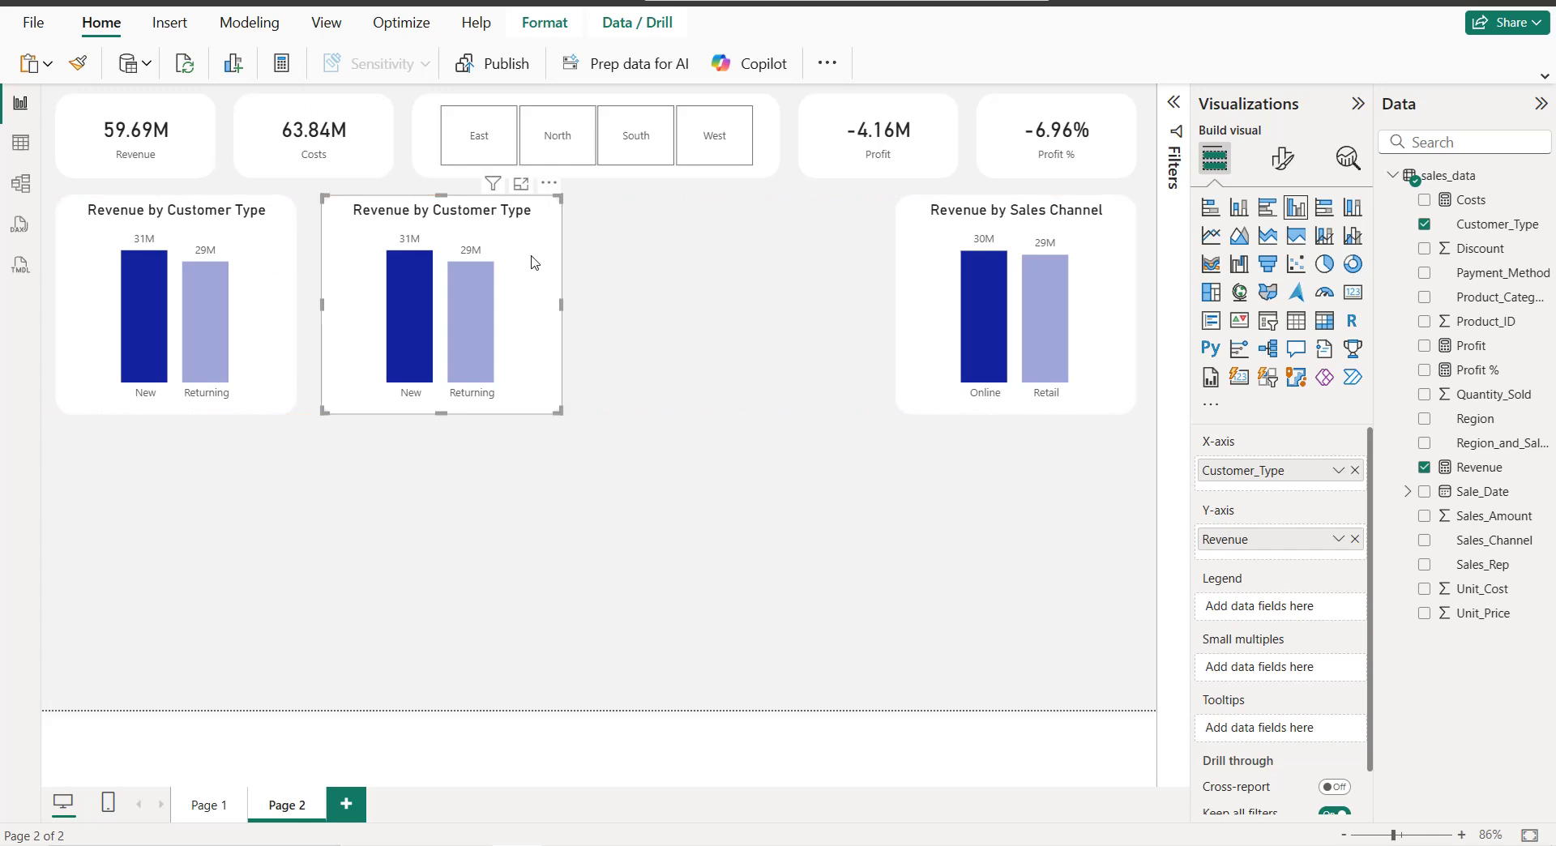
Step: Convert the new copy to a donut chart and replace Customer_Type with Payment_Method as its legend
click(1352, 263)
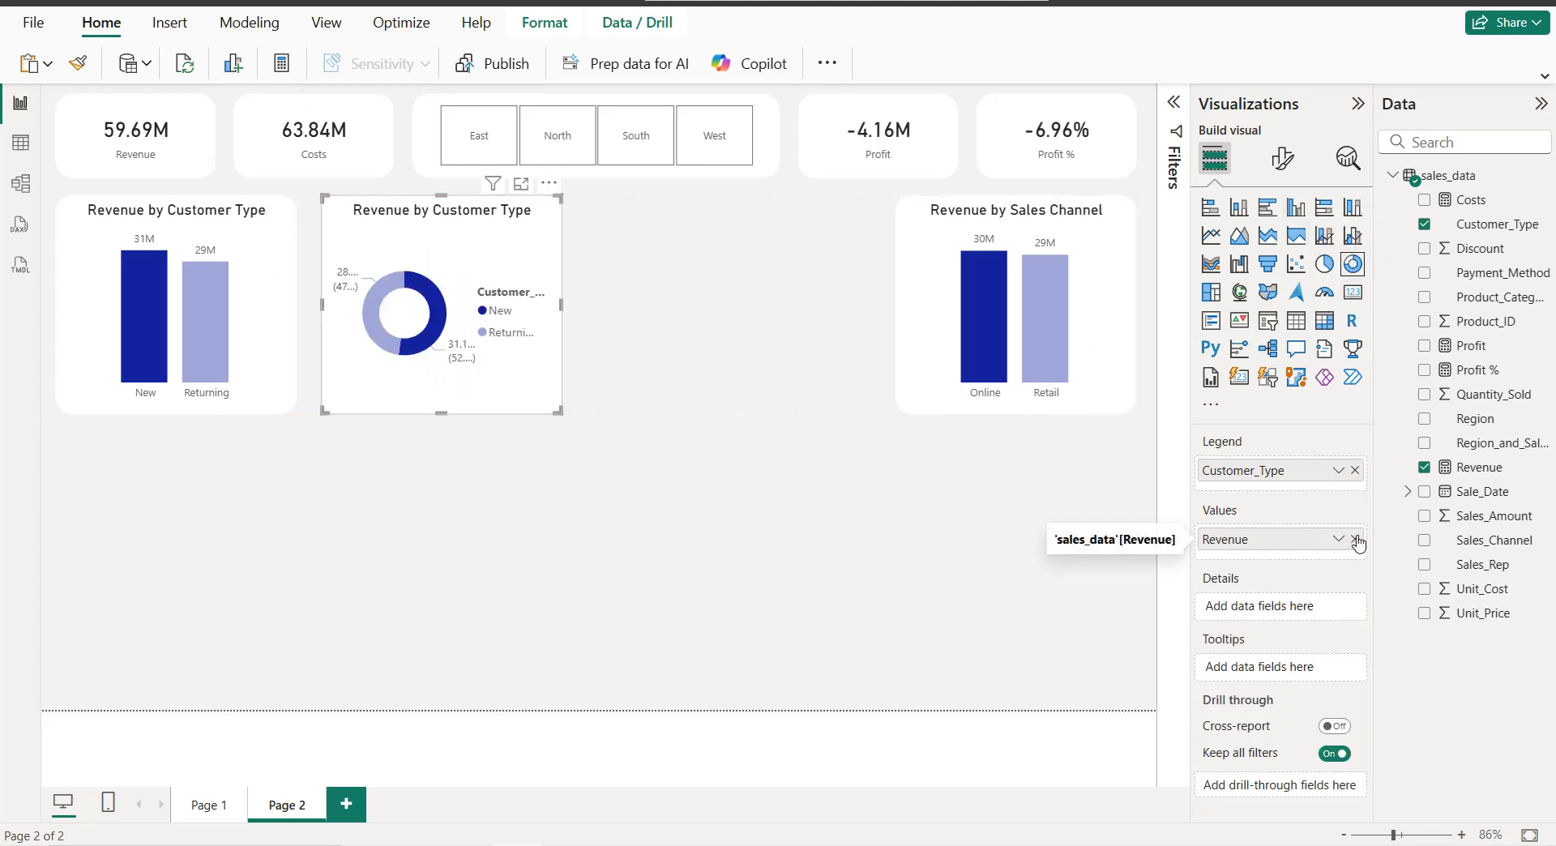
click(1355, 470)
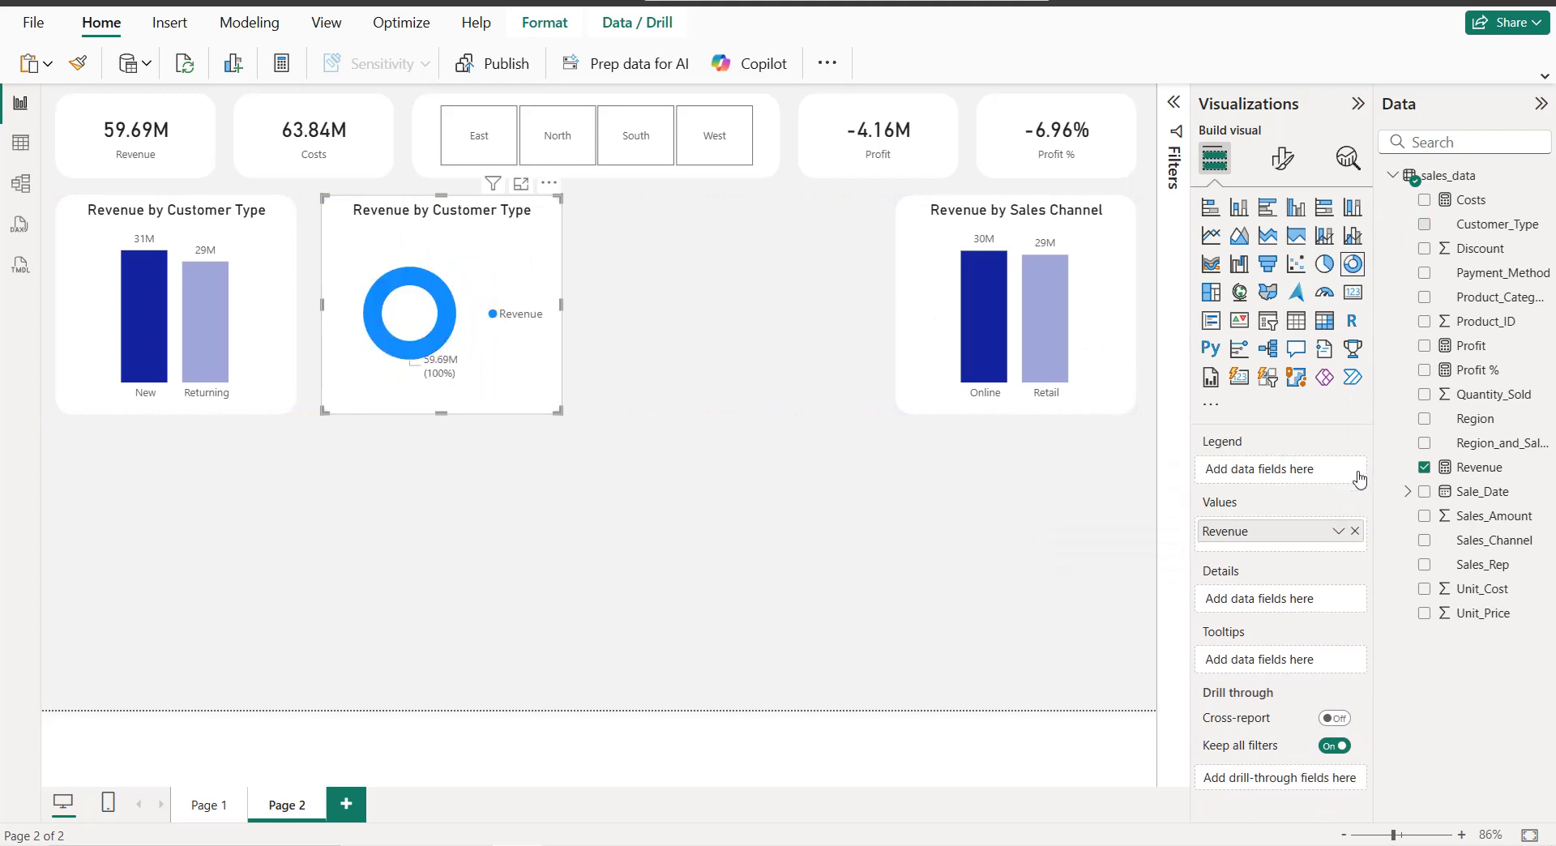
click(1424, 273)
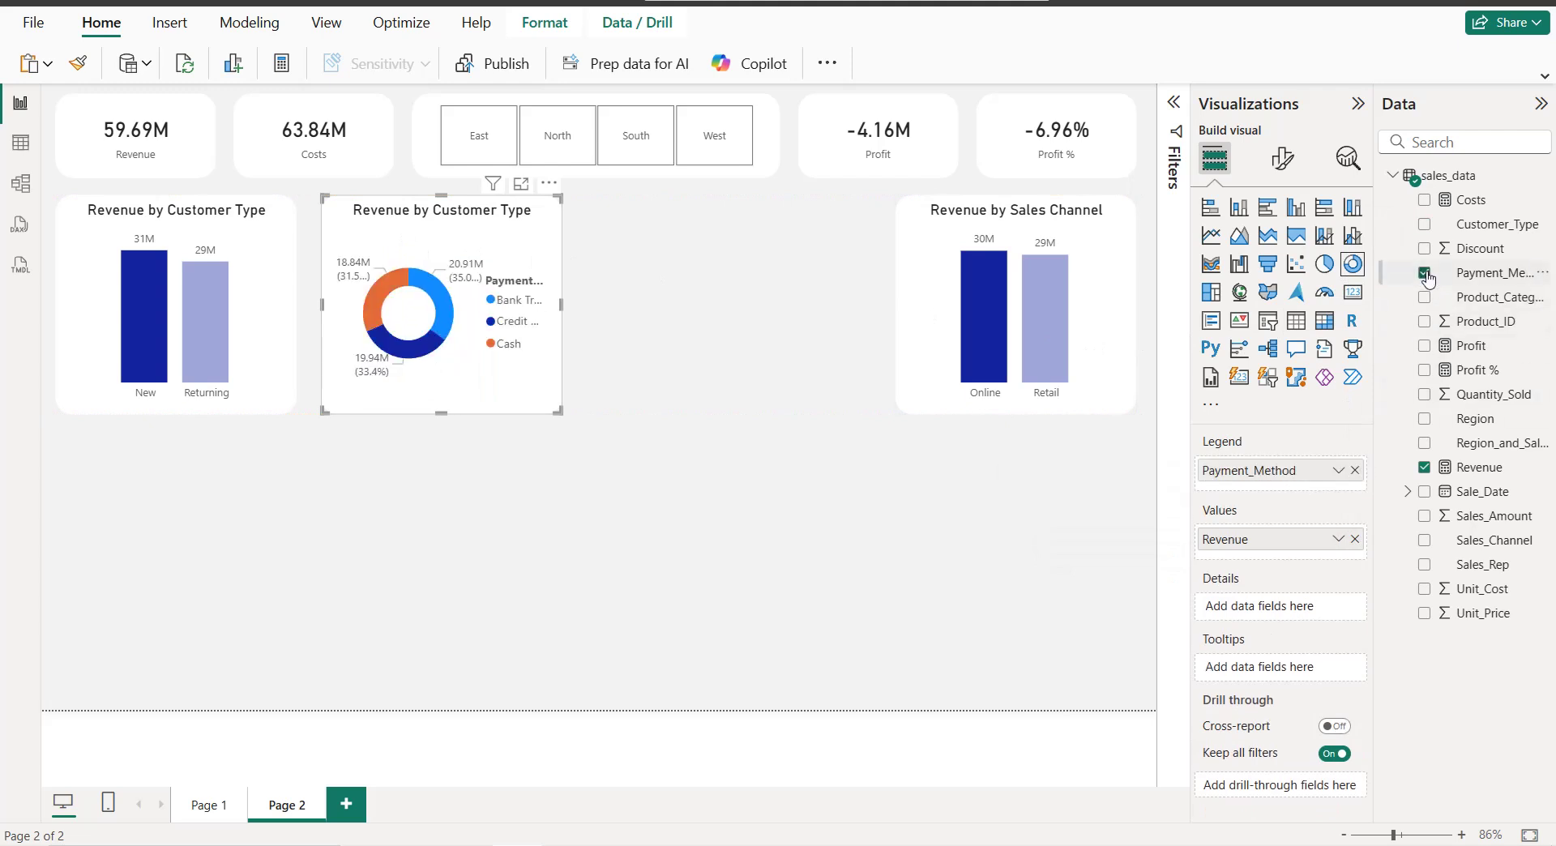
Step: Hide the donut chart's legend and set its detail label contents to Category, percent of total
click(1282, 158)
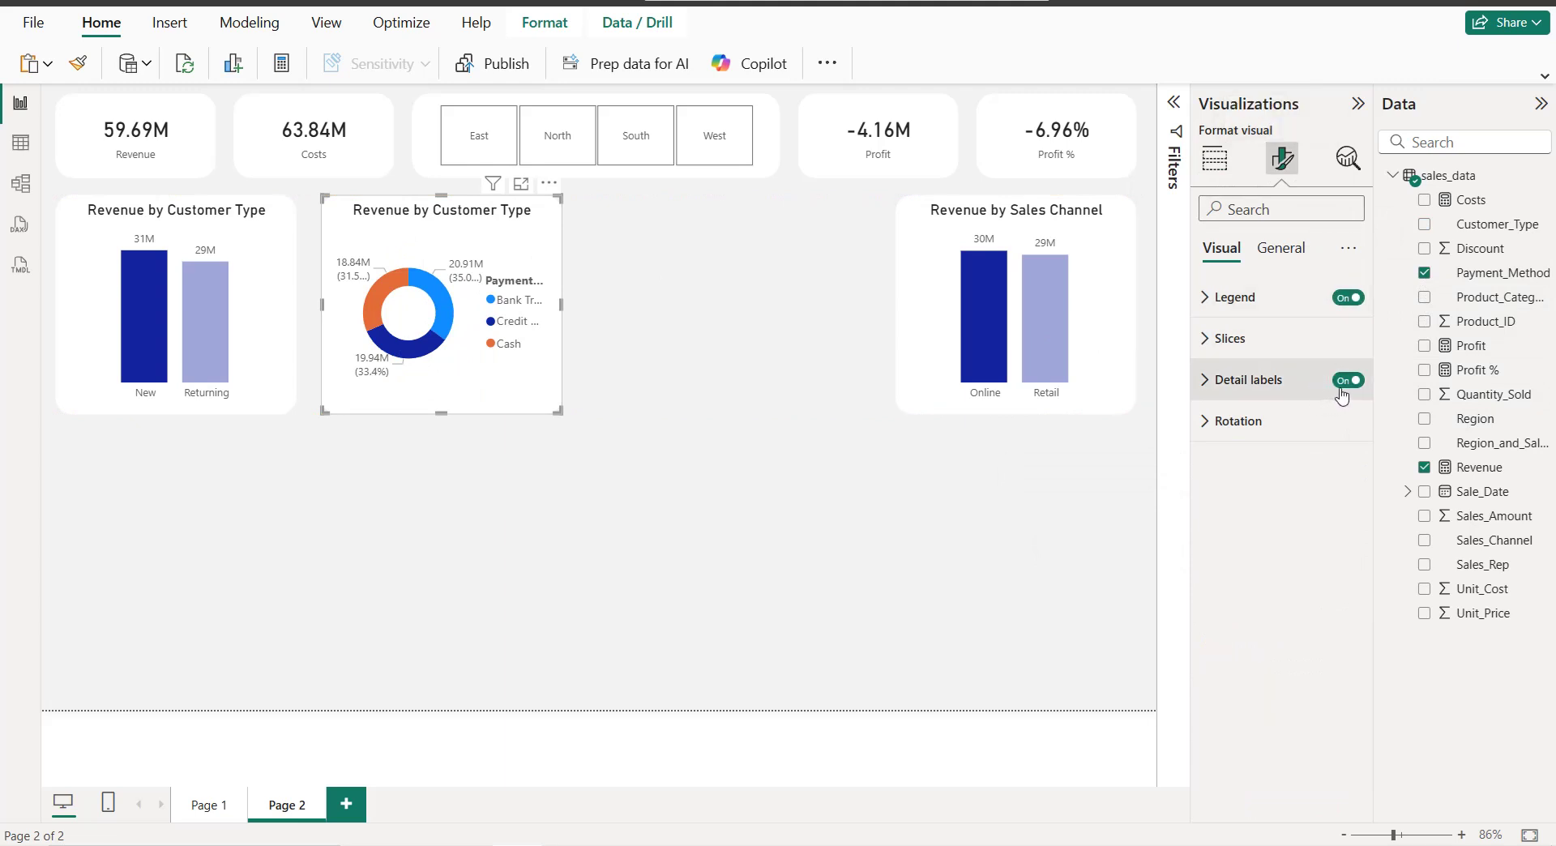
click(1347, 297)
click(1285, 381)
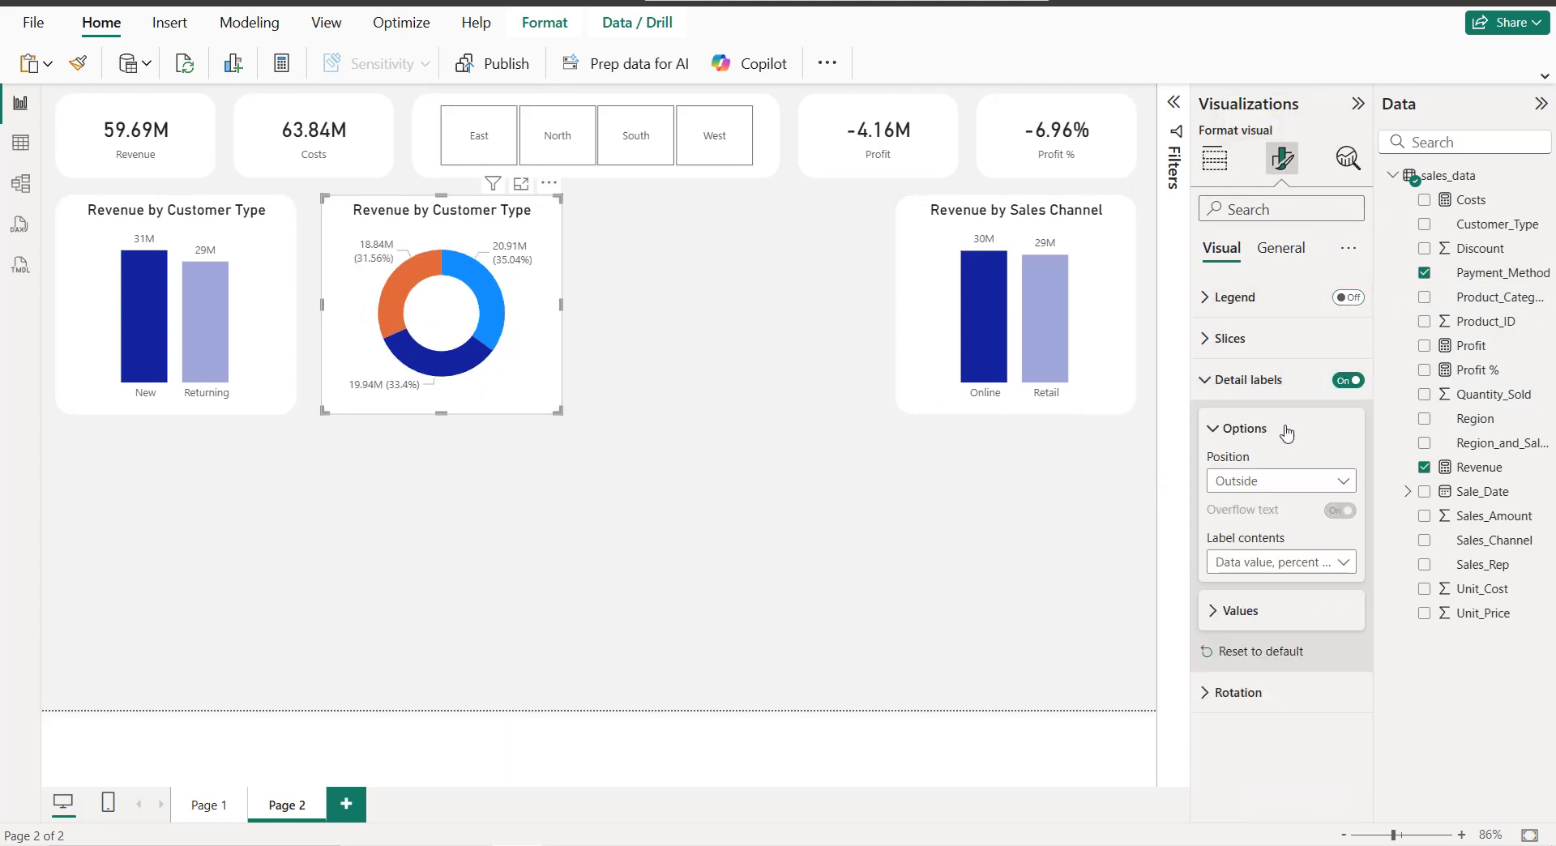
click(1275, 568)
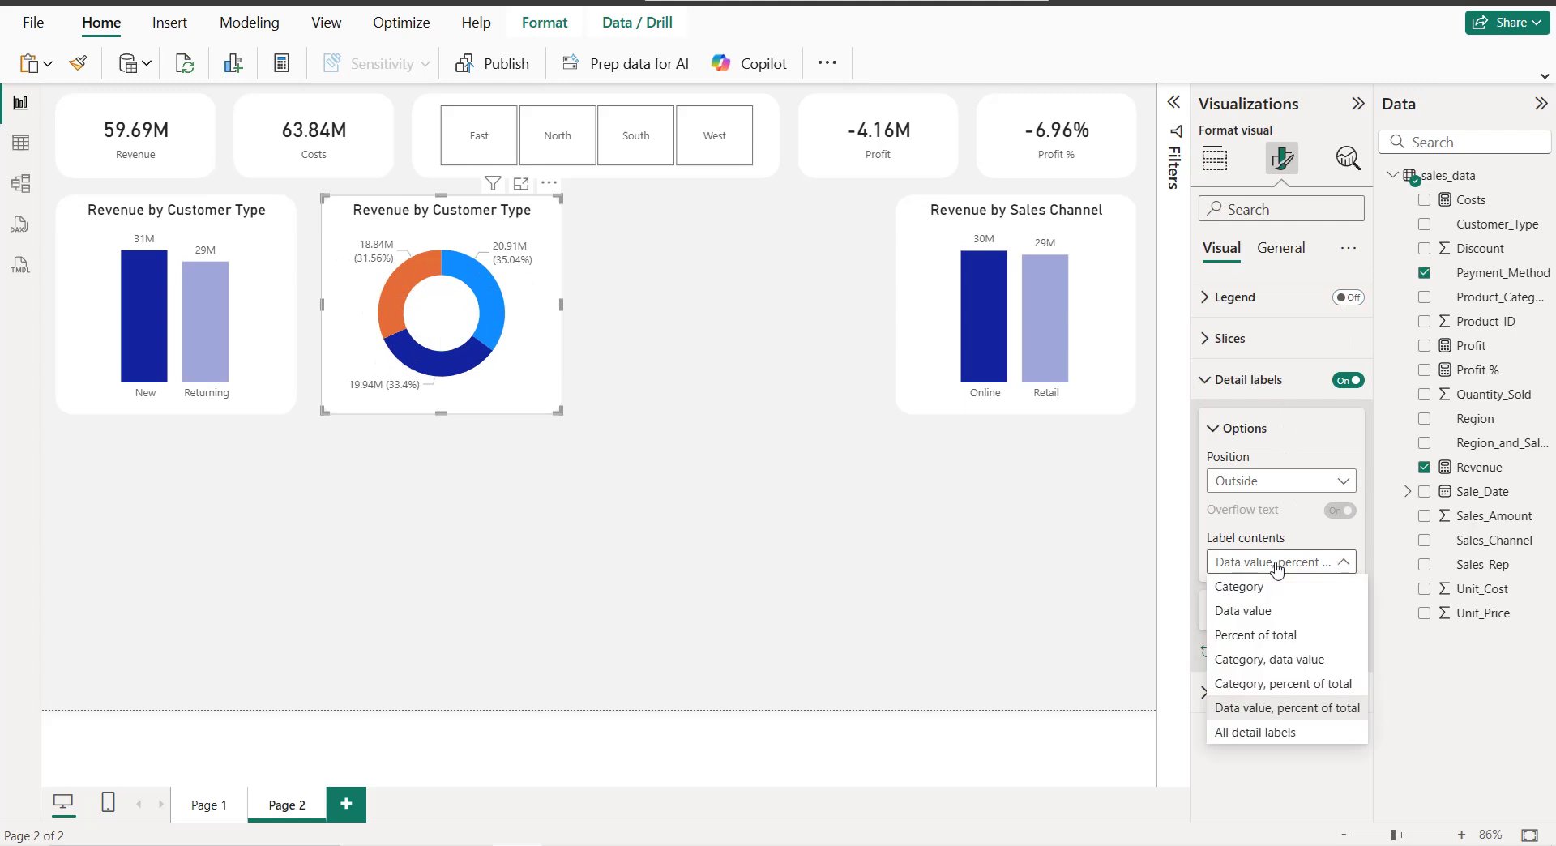
click(1276, 684)
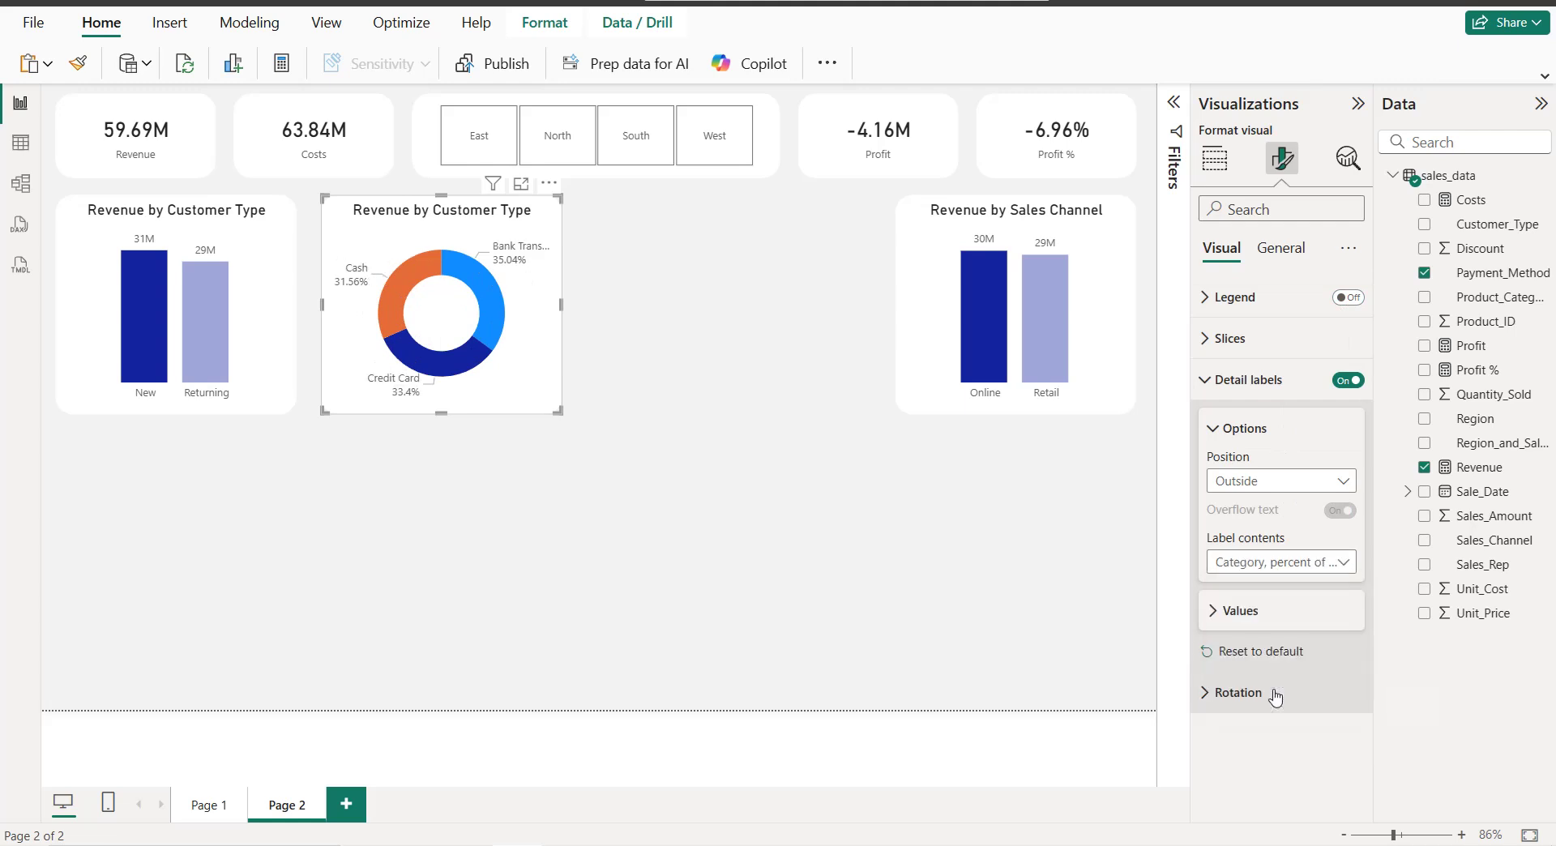
Step: Change the Payment_Method donut chart's title to "Revenue by Payment Method"
click(1280, 248)
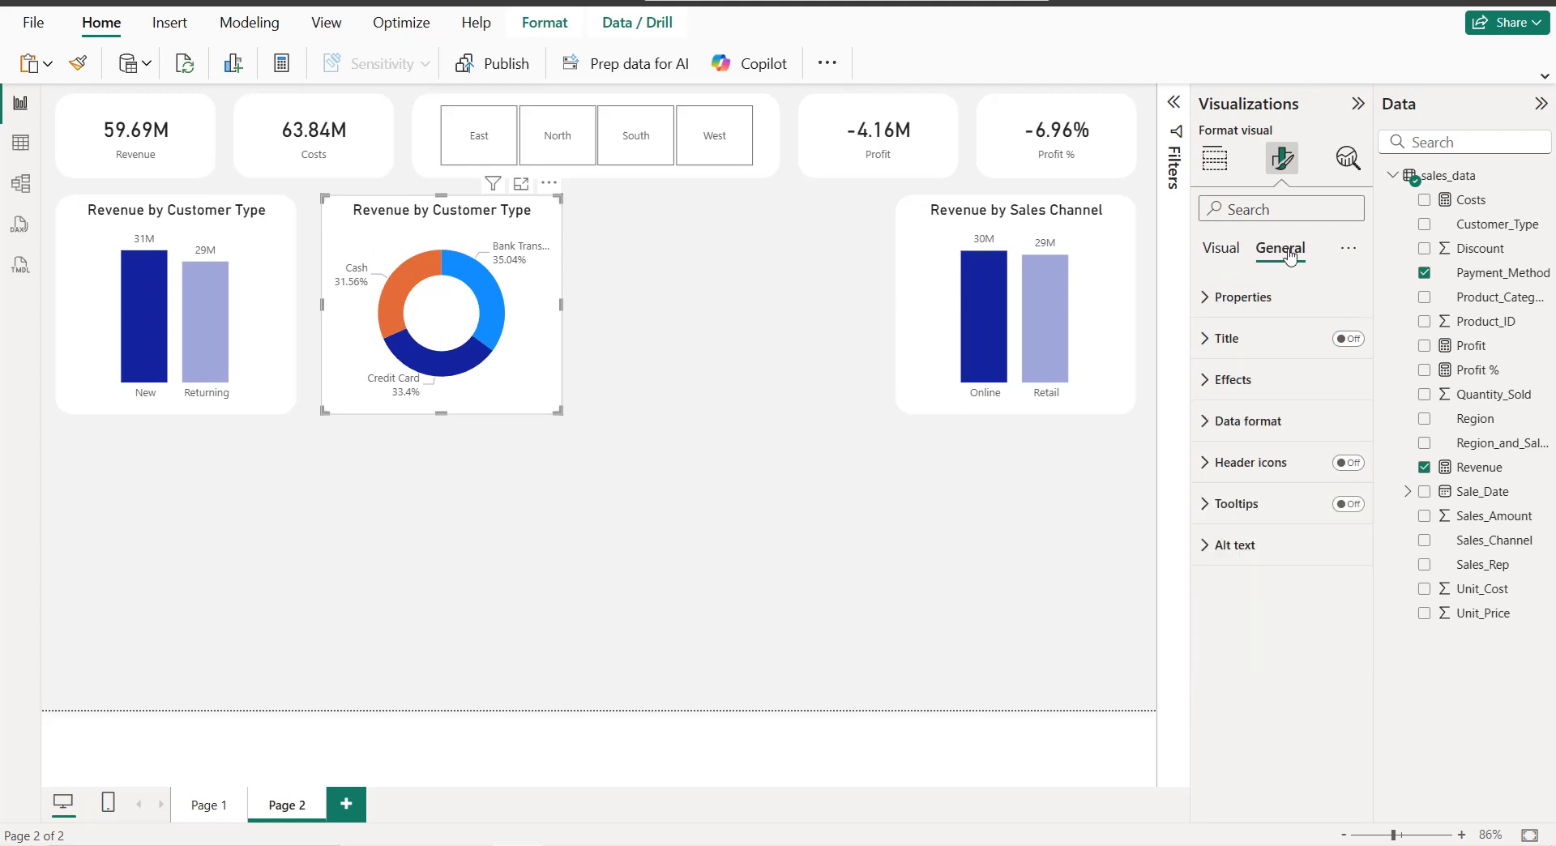
click(1255, 350)
drag(1326, 440, 1270, 441)
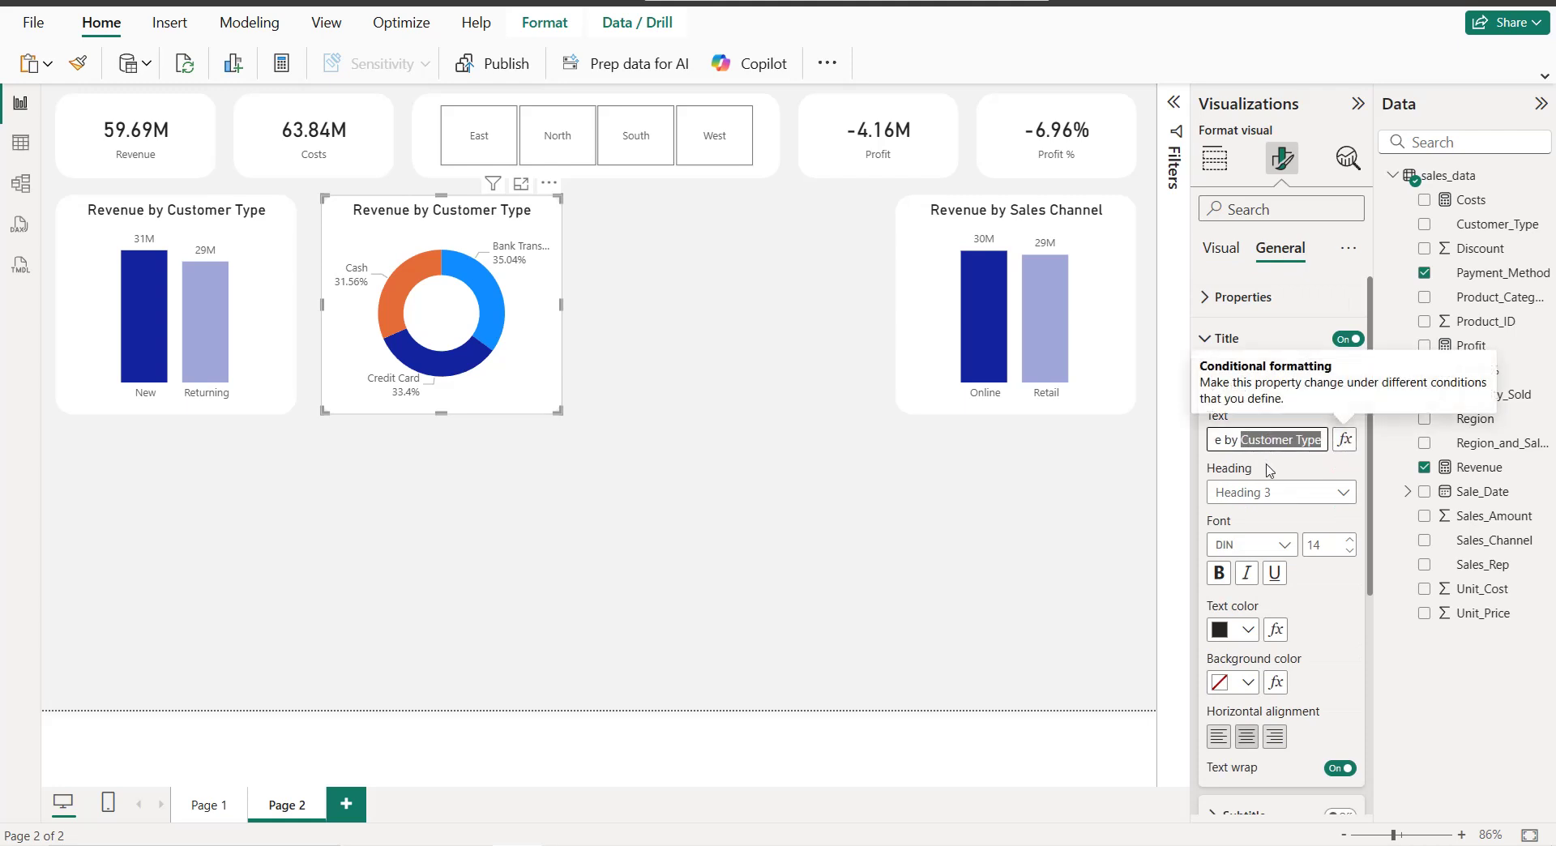
text(Payment)
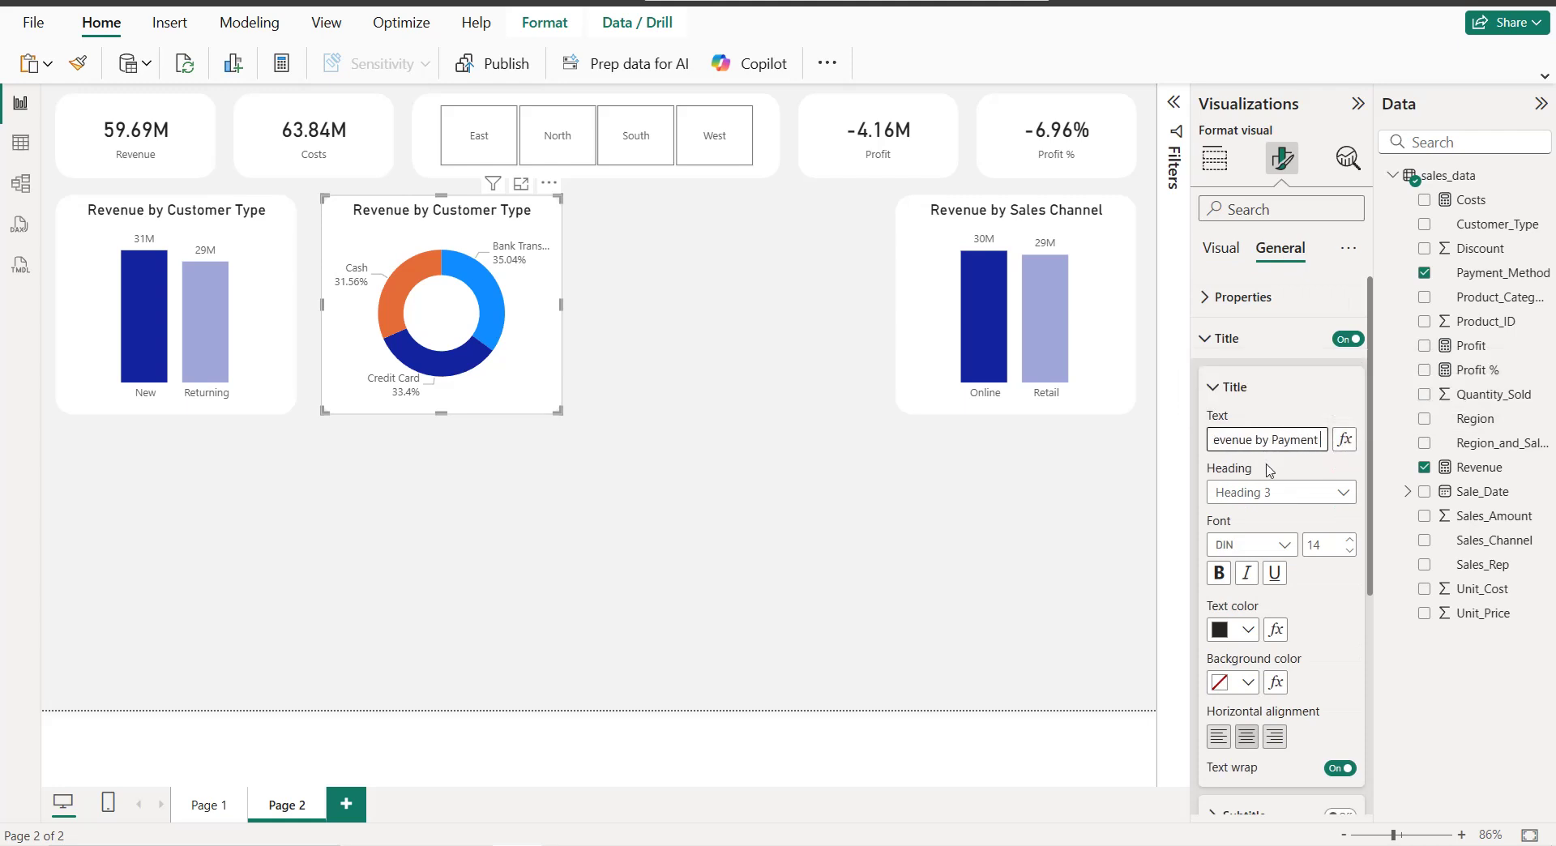
text( Method)
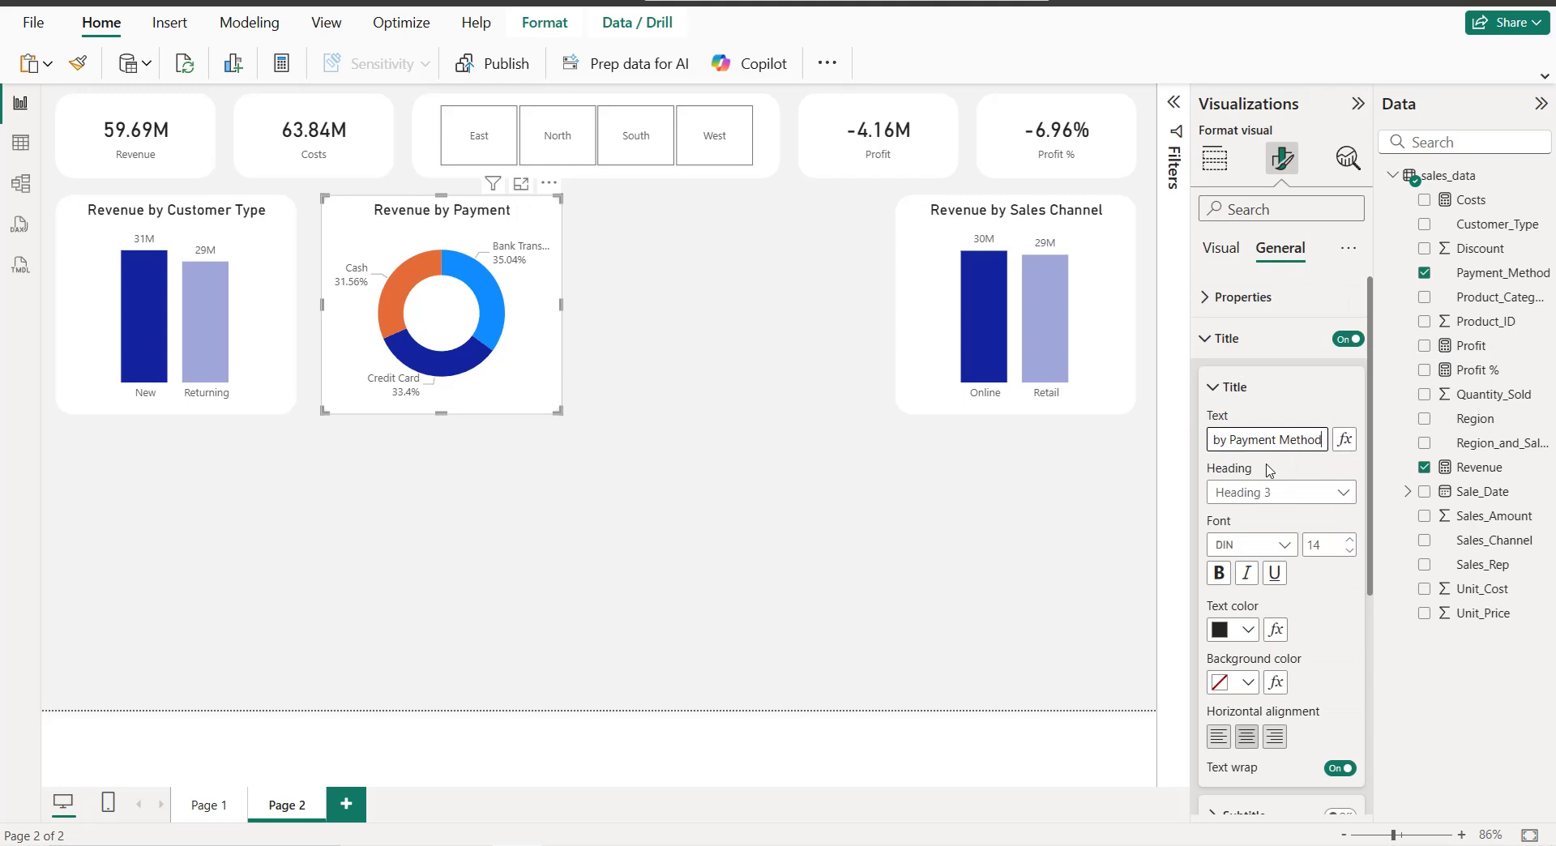
click(1211, 339)
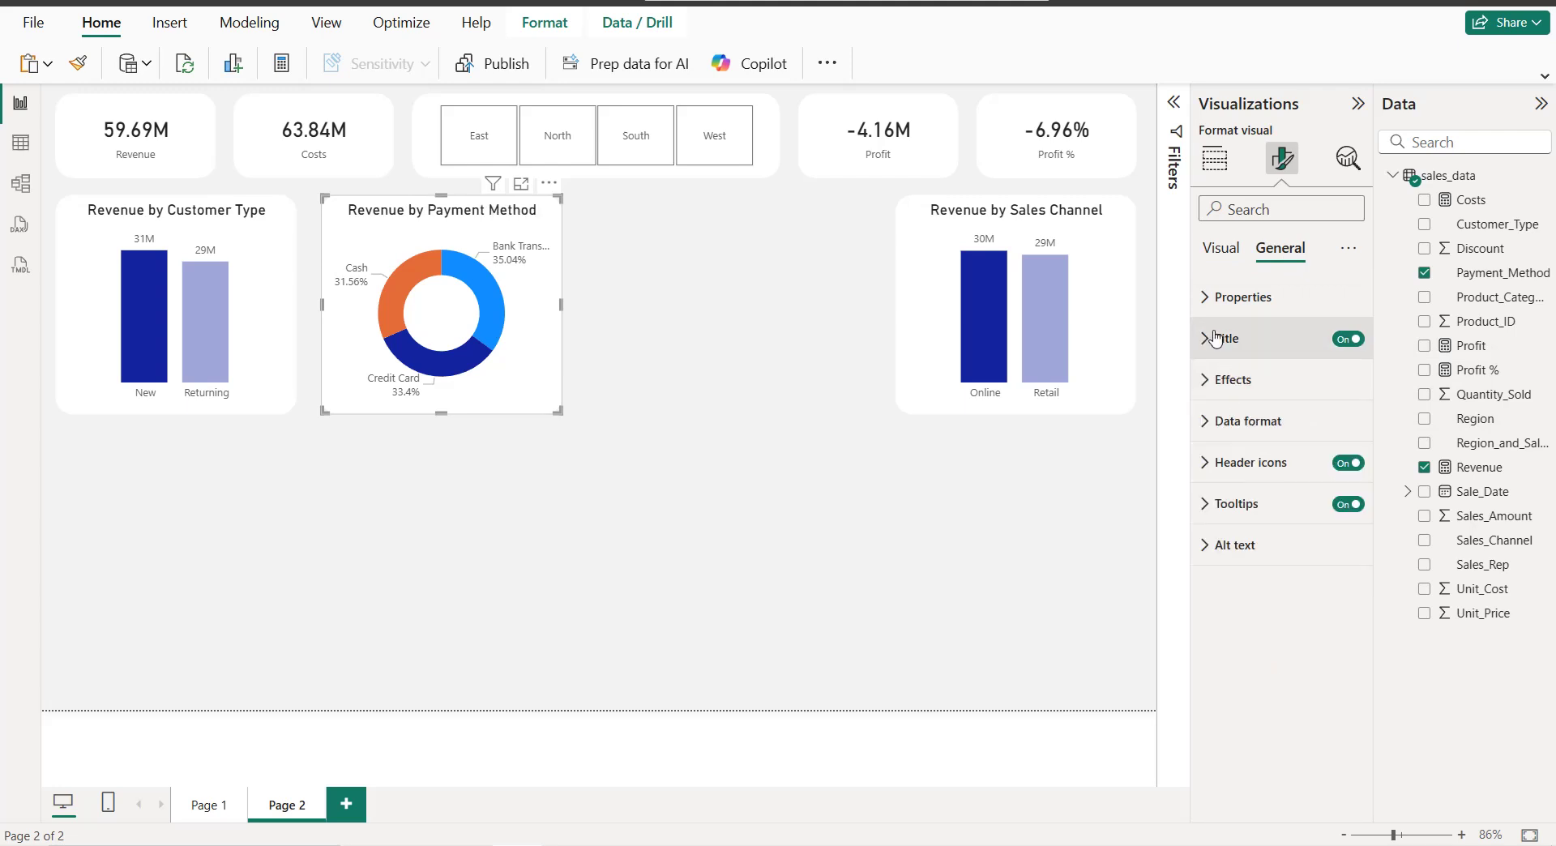
Step: Set the Bank Transfer slice of the payment method donut to a darker navy shade of the theme's dark blue
click(1220, 248)
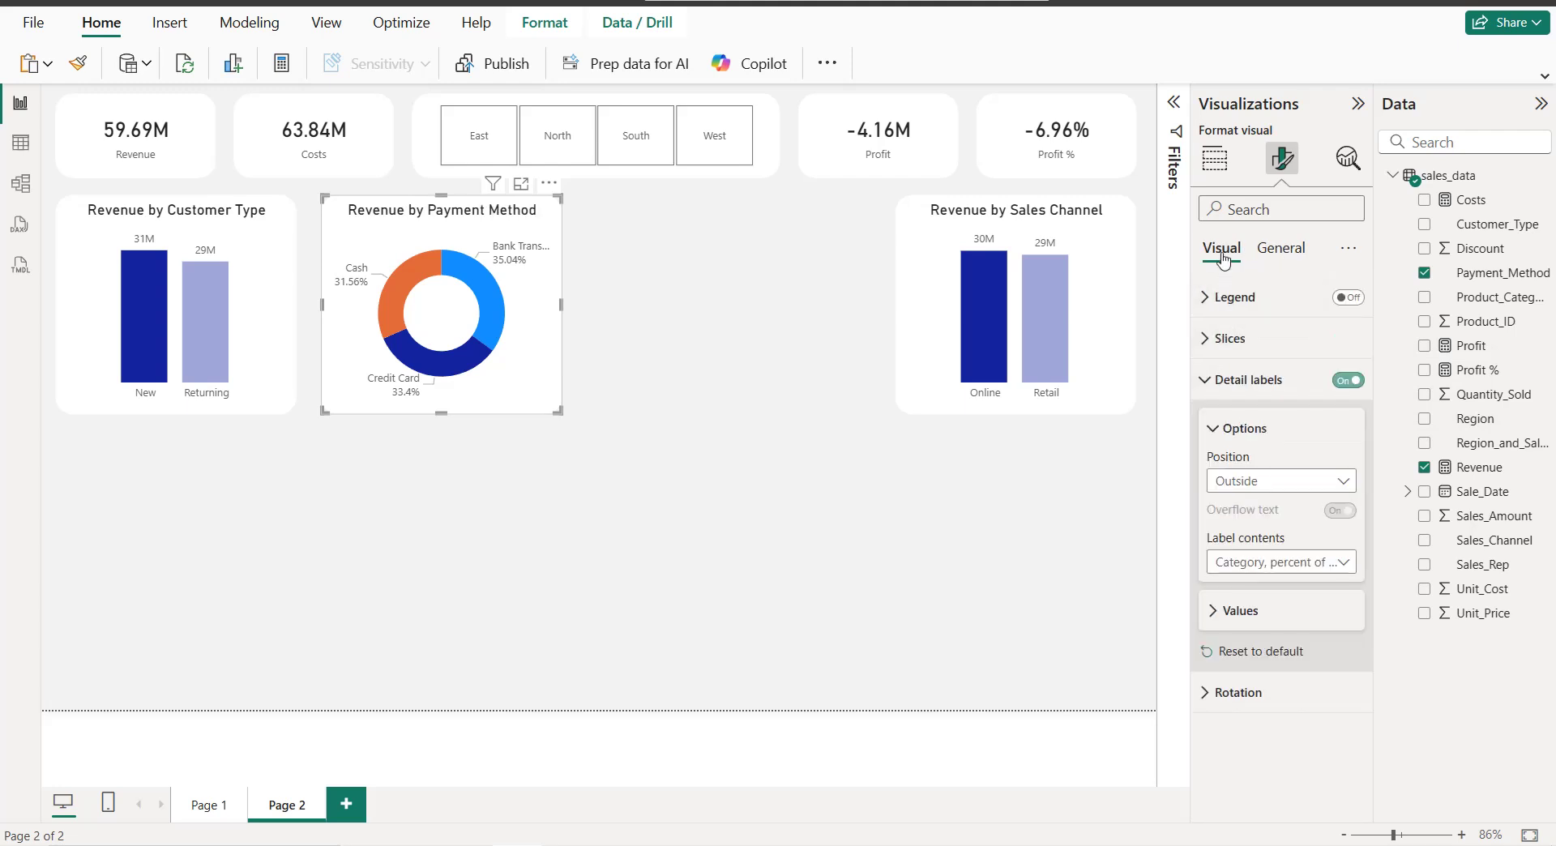
click(1281, 375)
click(1260, 342)
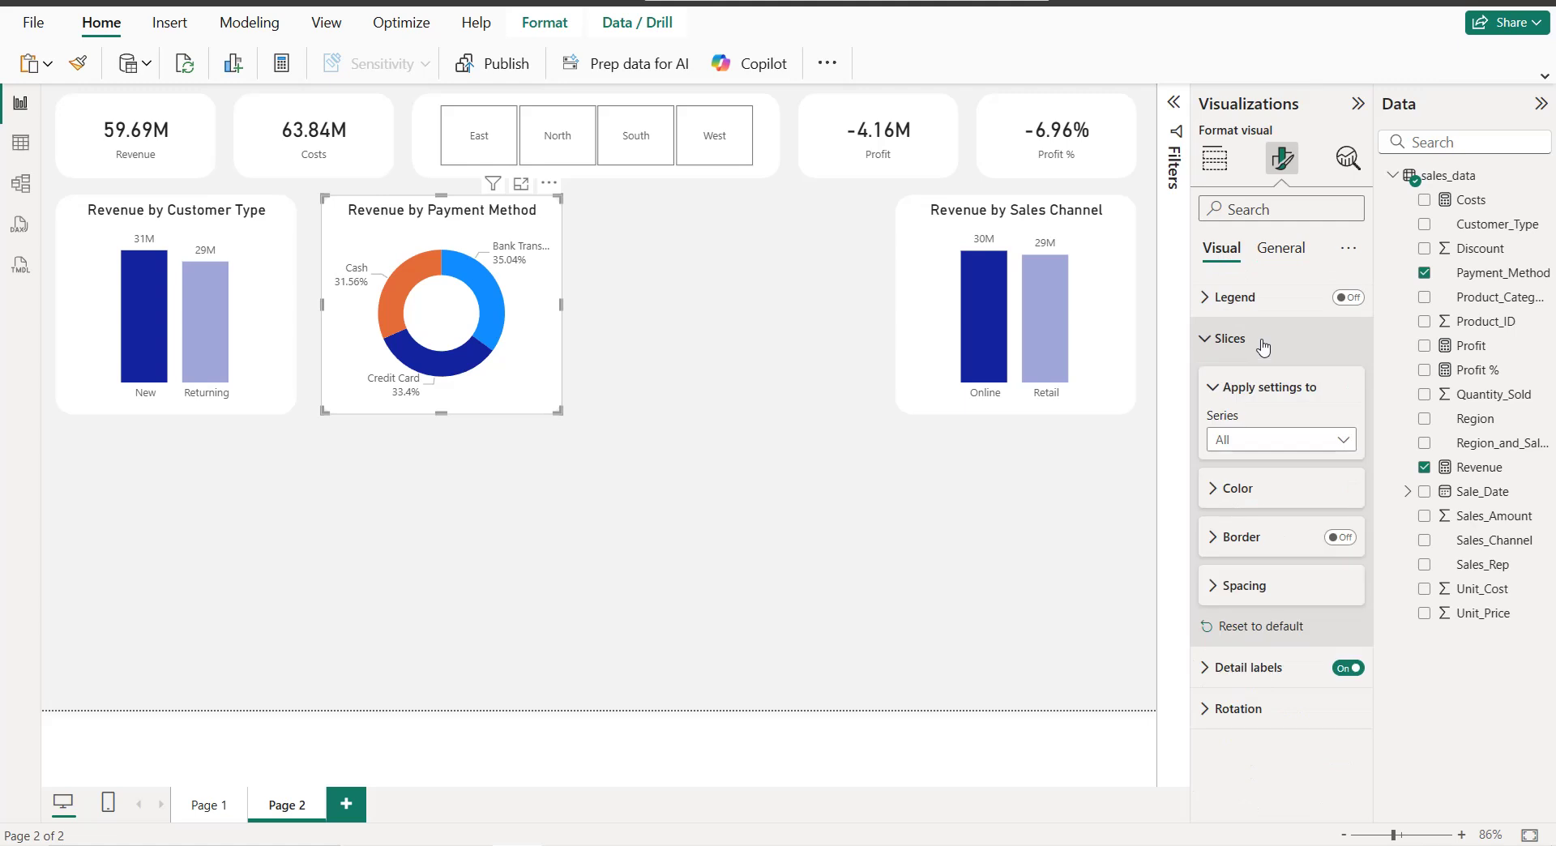
click(1261, 490)
click(1278, 448)
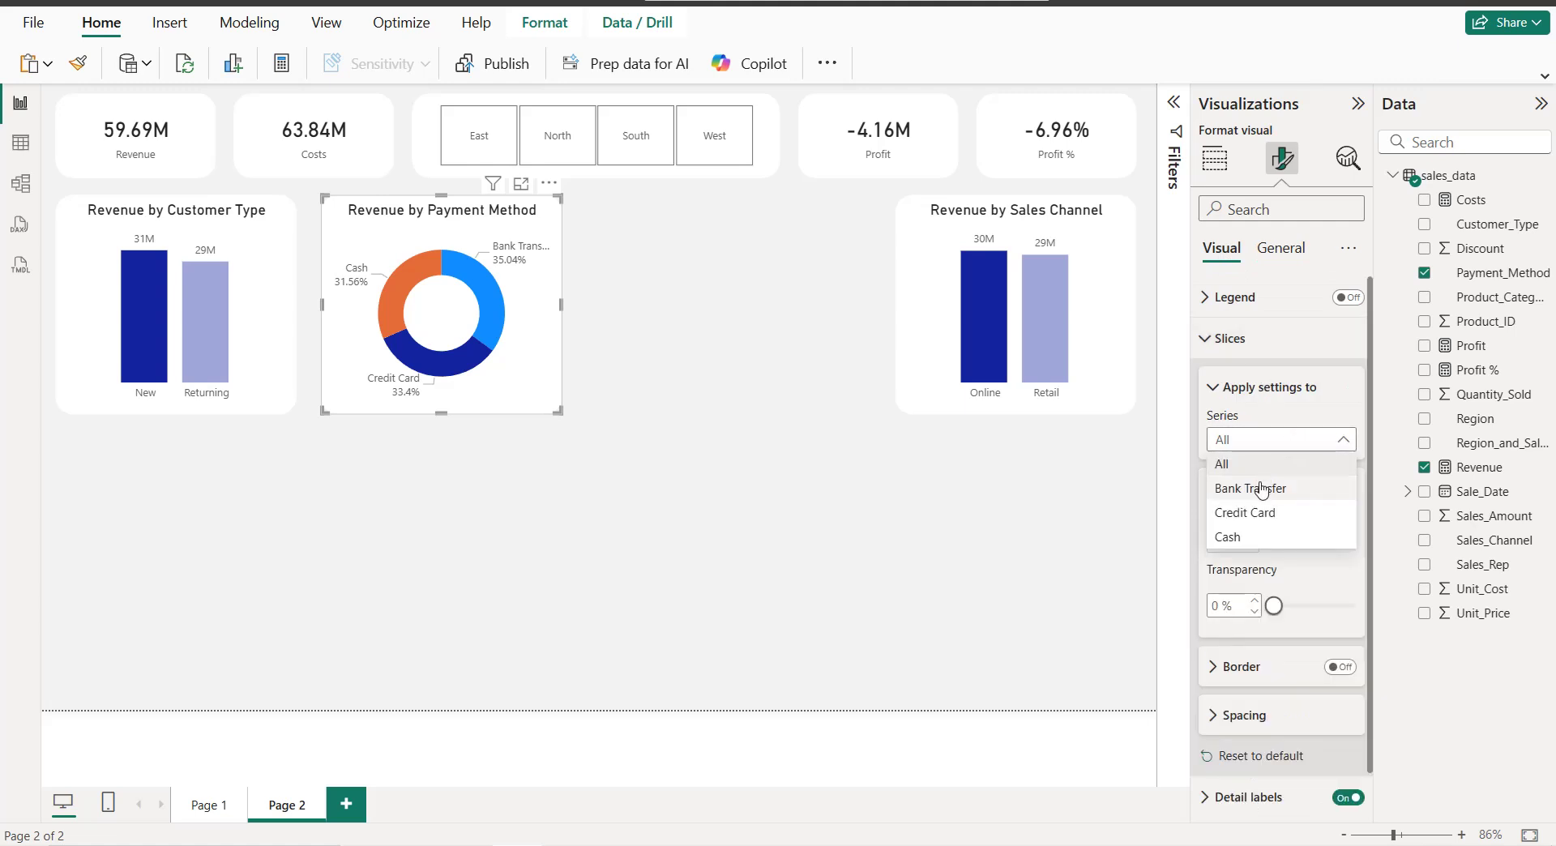
click(1266, 488)
click(1254, 535)
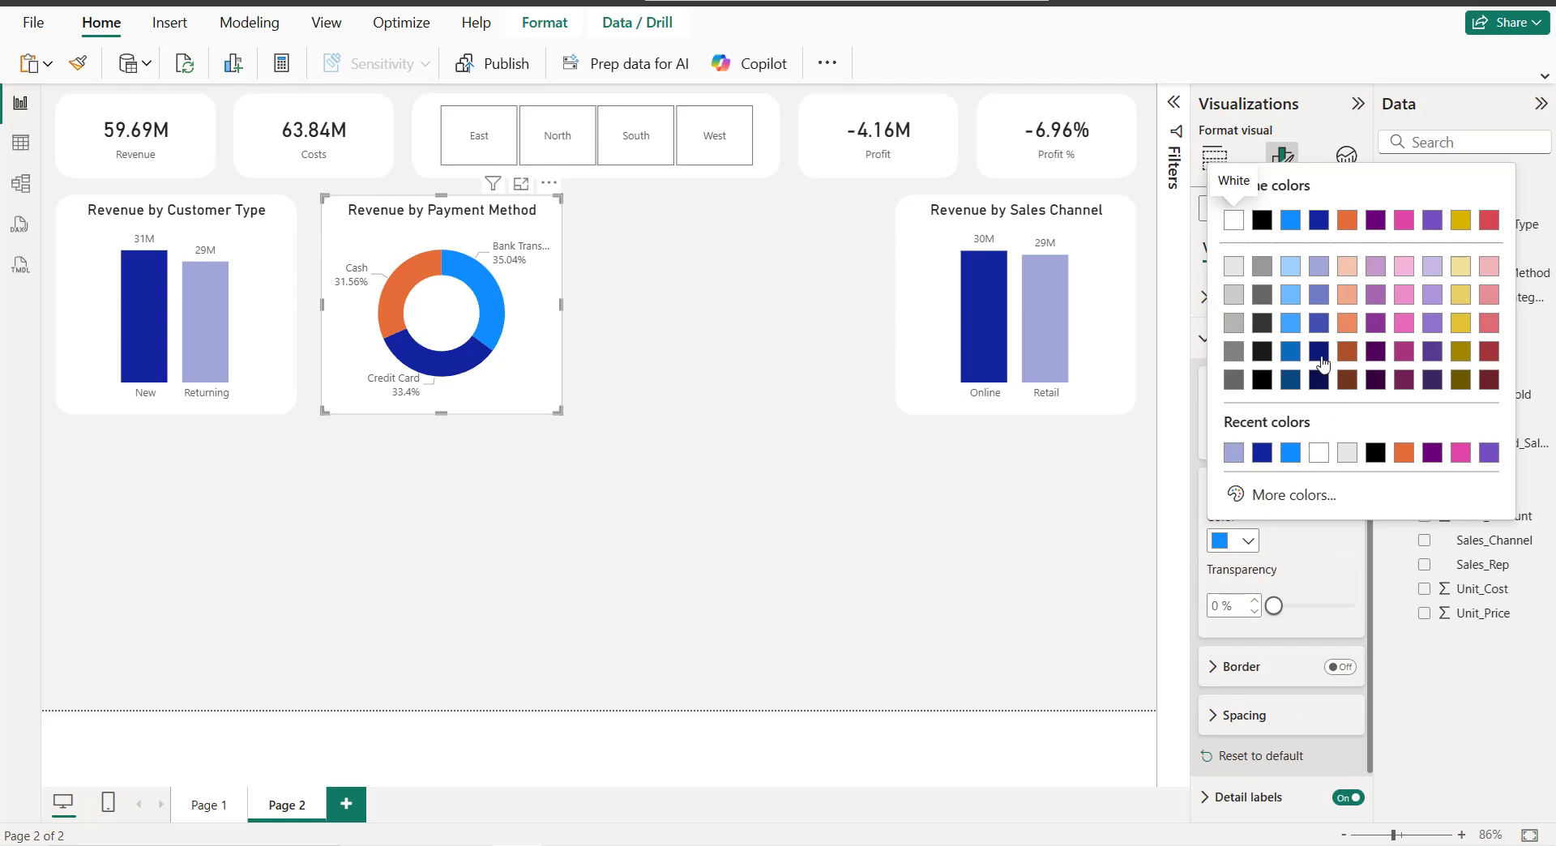
click(1320, 359)
Step: Set the Credit Card slice's color to the medium blue-violet tint of the theme's dark blue
click(1245, 446)
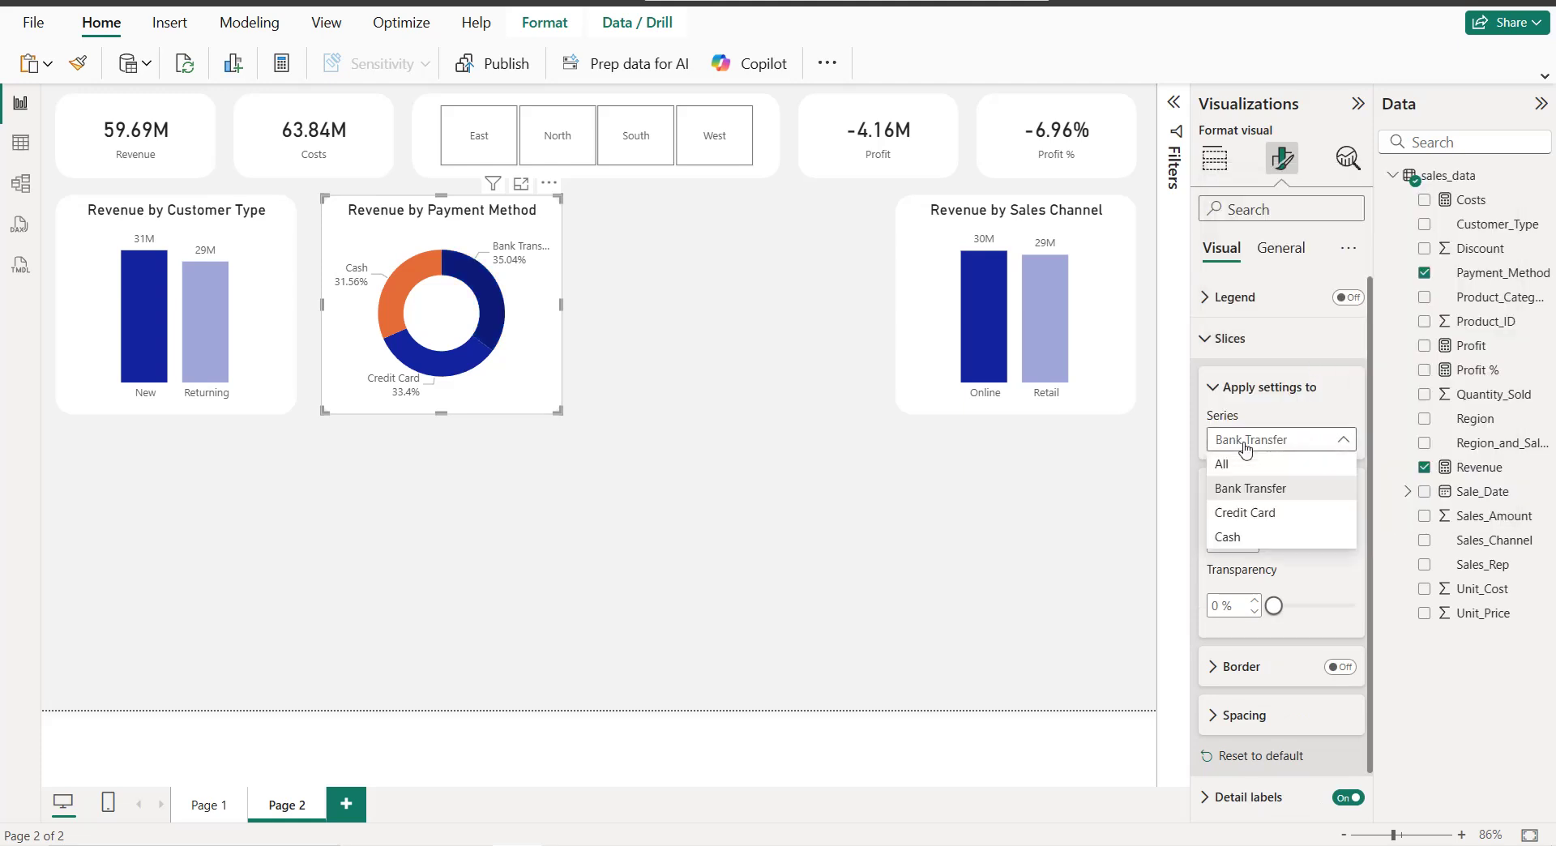
click(1245, 513)
click(1231, 541)
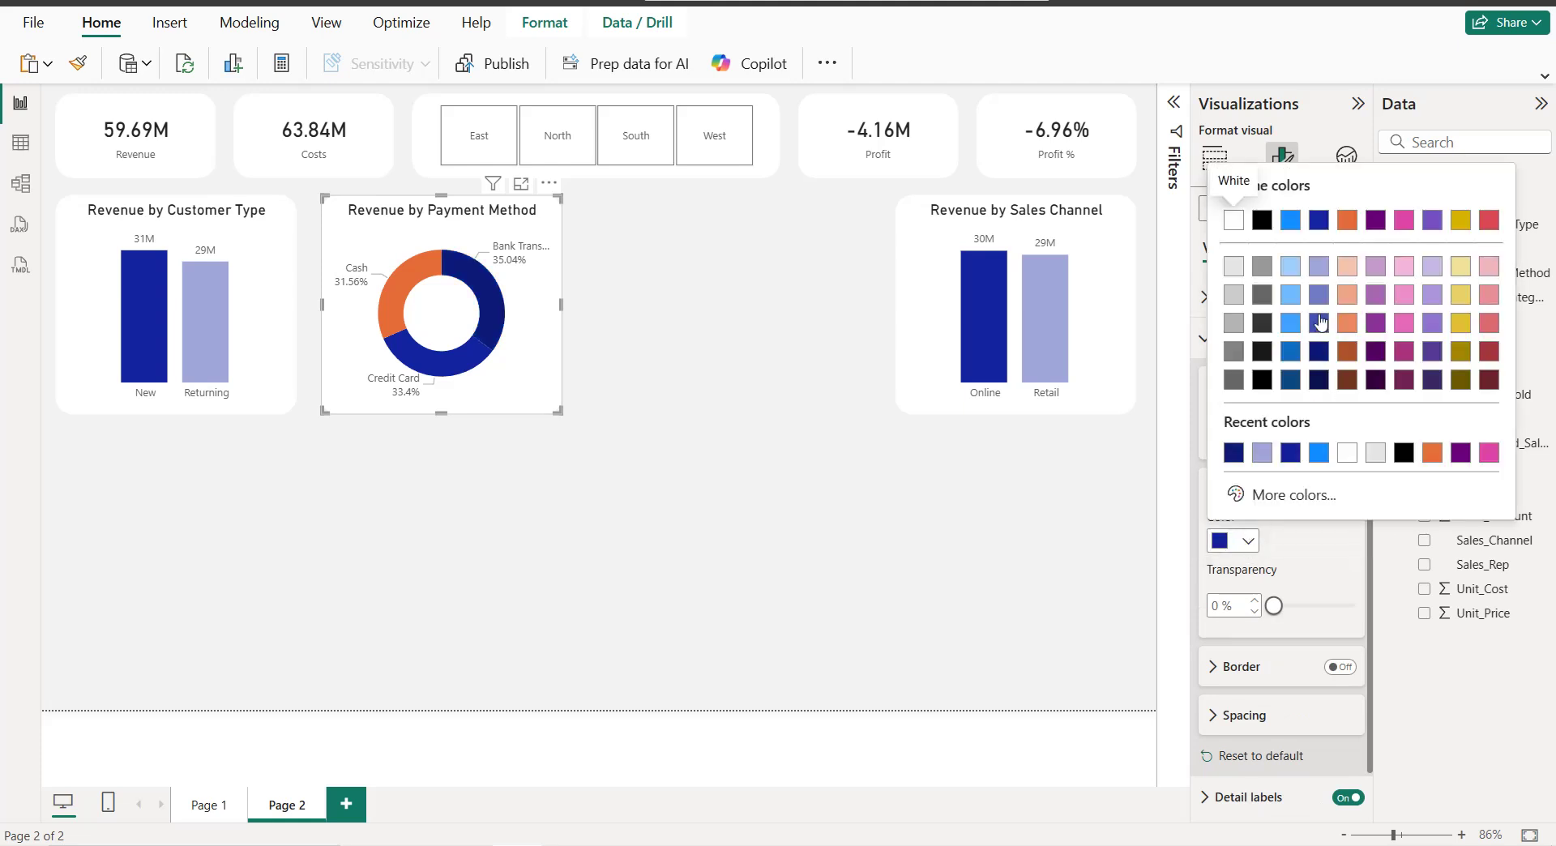
click(1319, 294)
Step: Set the Cash slice's color to the lightest blue-violet tint of the theme's dark blue
click(1268, 442)
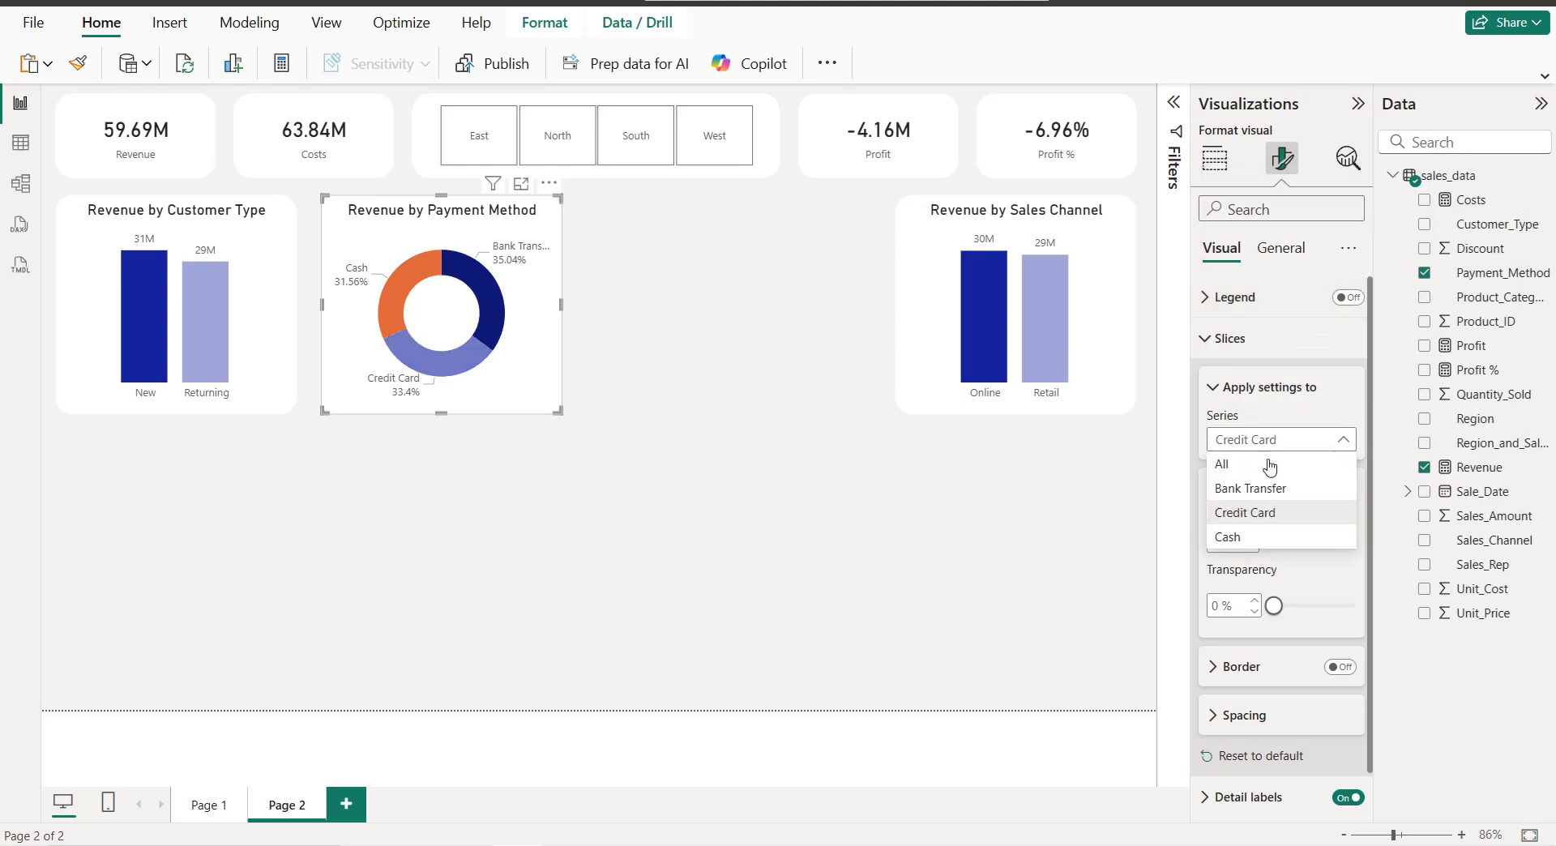
click(1242, 536)
click(1233, 541)
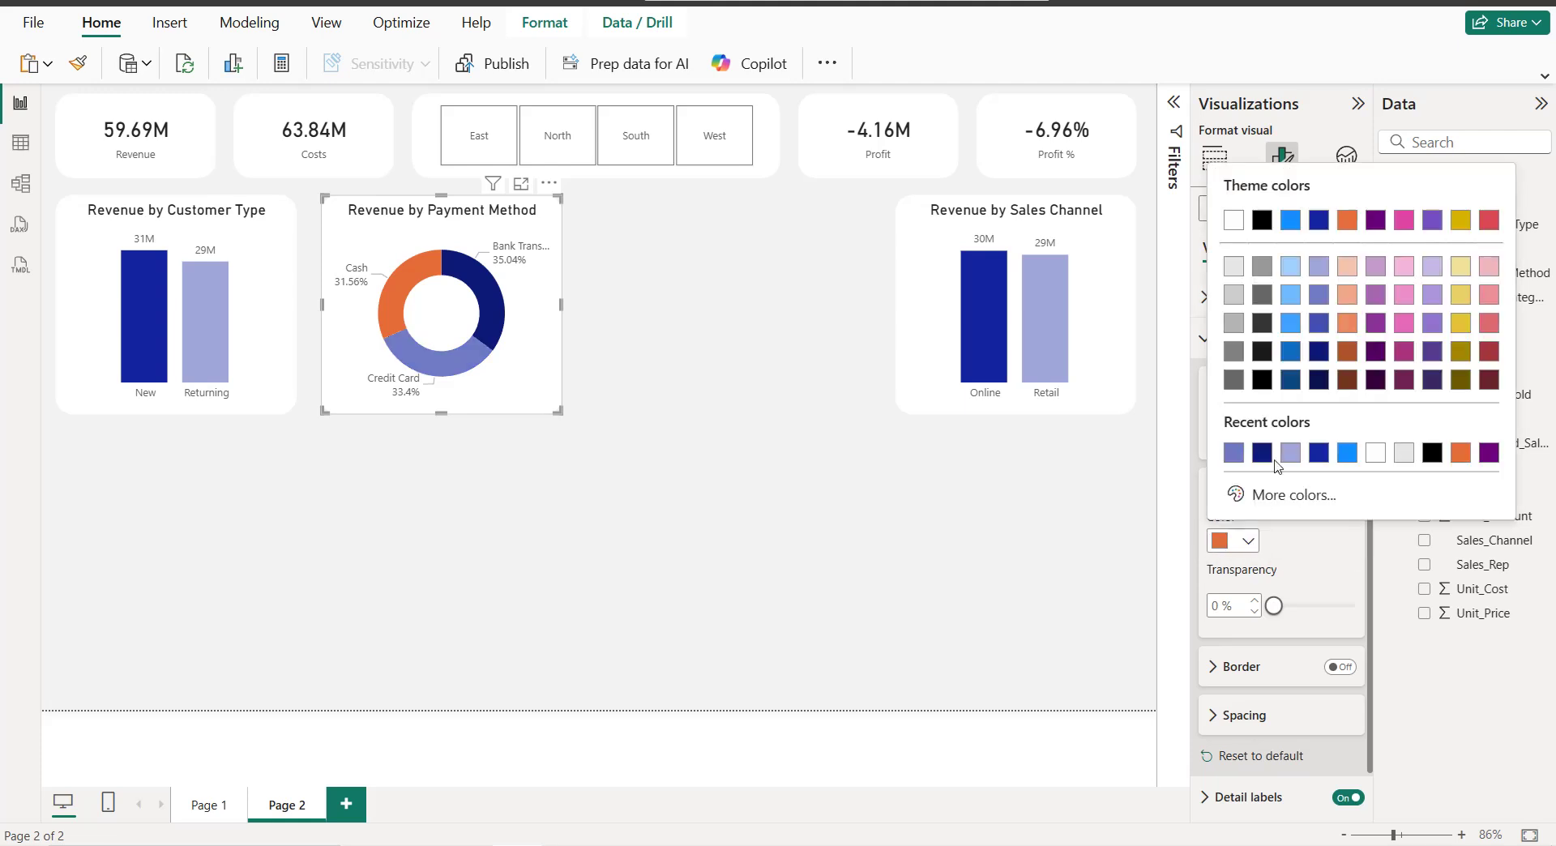
click(1318, 266)
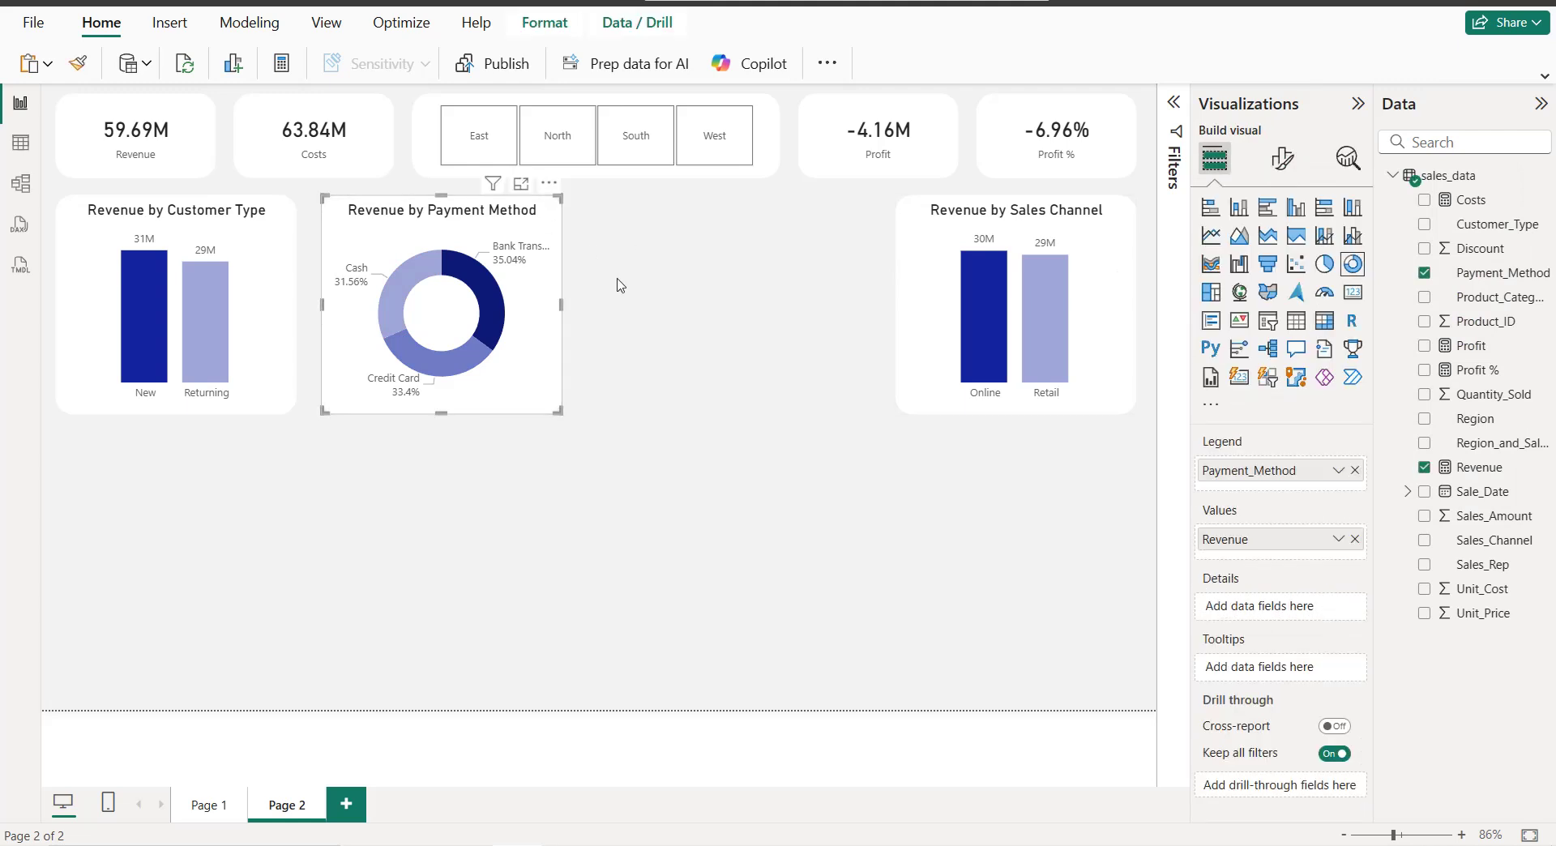
Step: Duplicate the payment method donut into the gap before the Sales Channel chart and replace the copy's legend field with Product_Category
key(ctrl+c)
key(ctrl+v)
drag(540, 237, 819, 225)
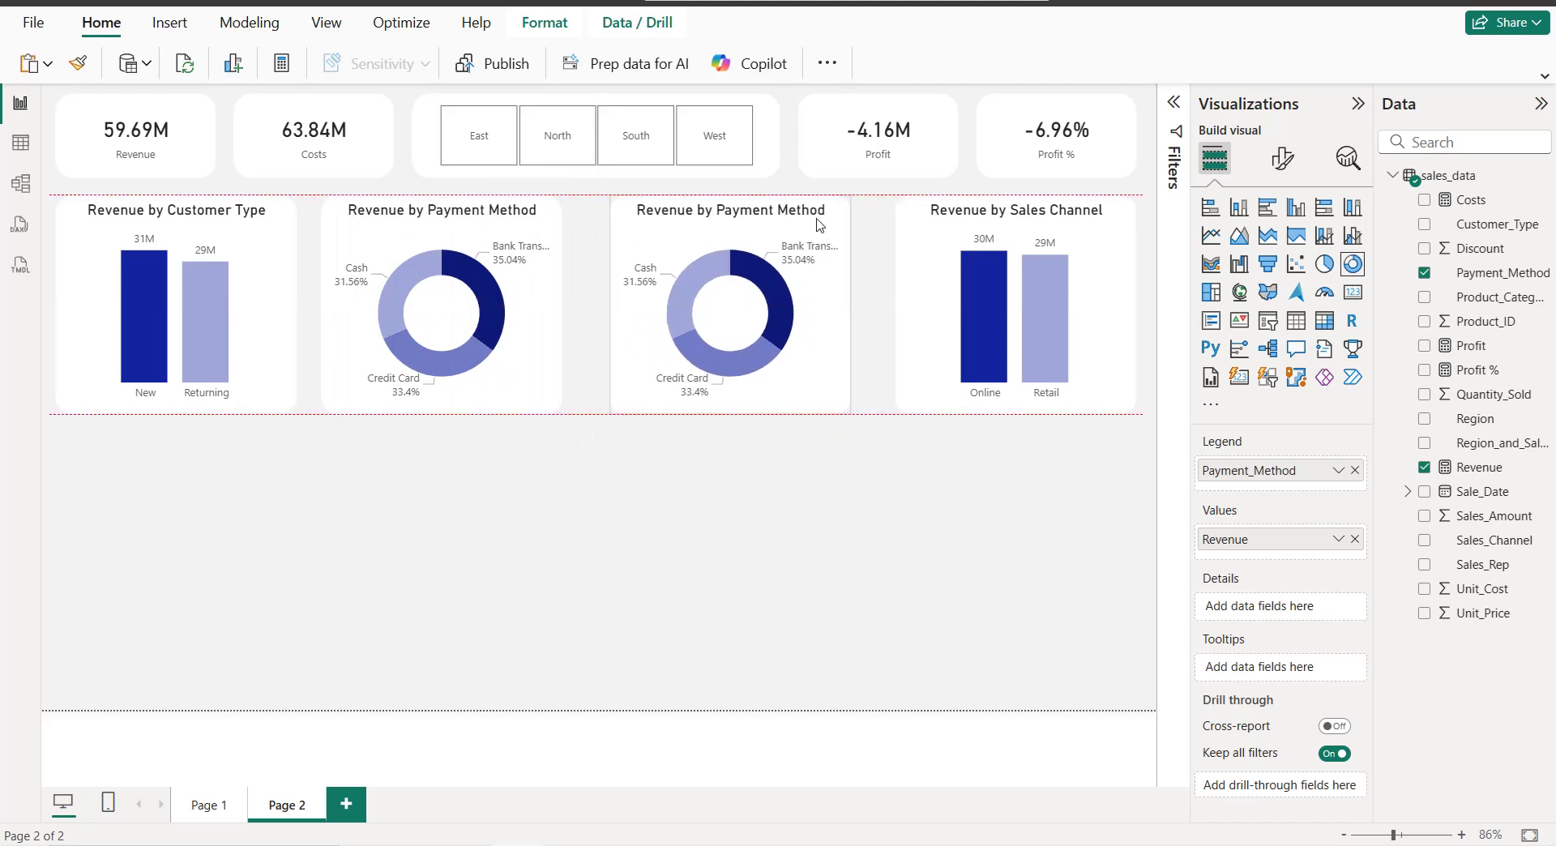
drag(819, 225, 819, 225)
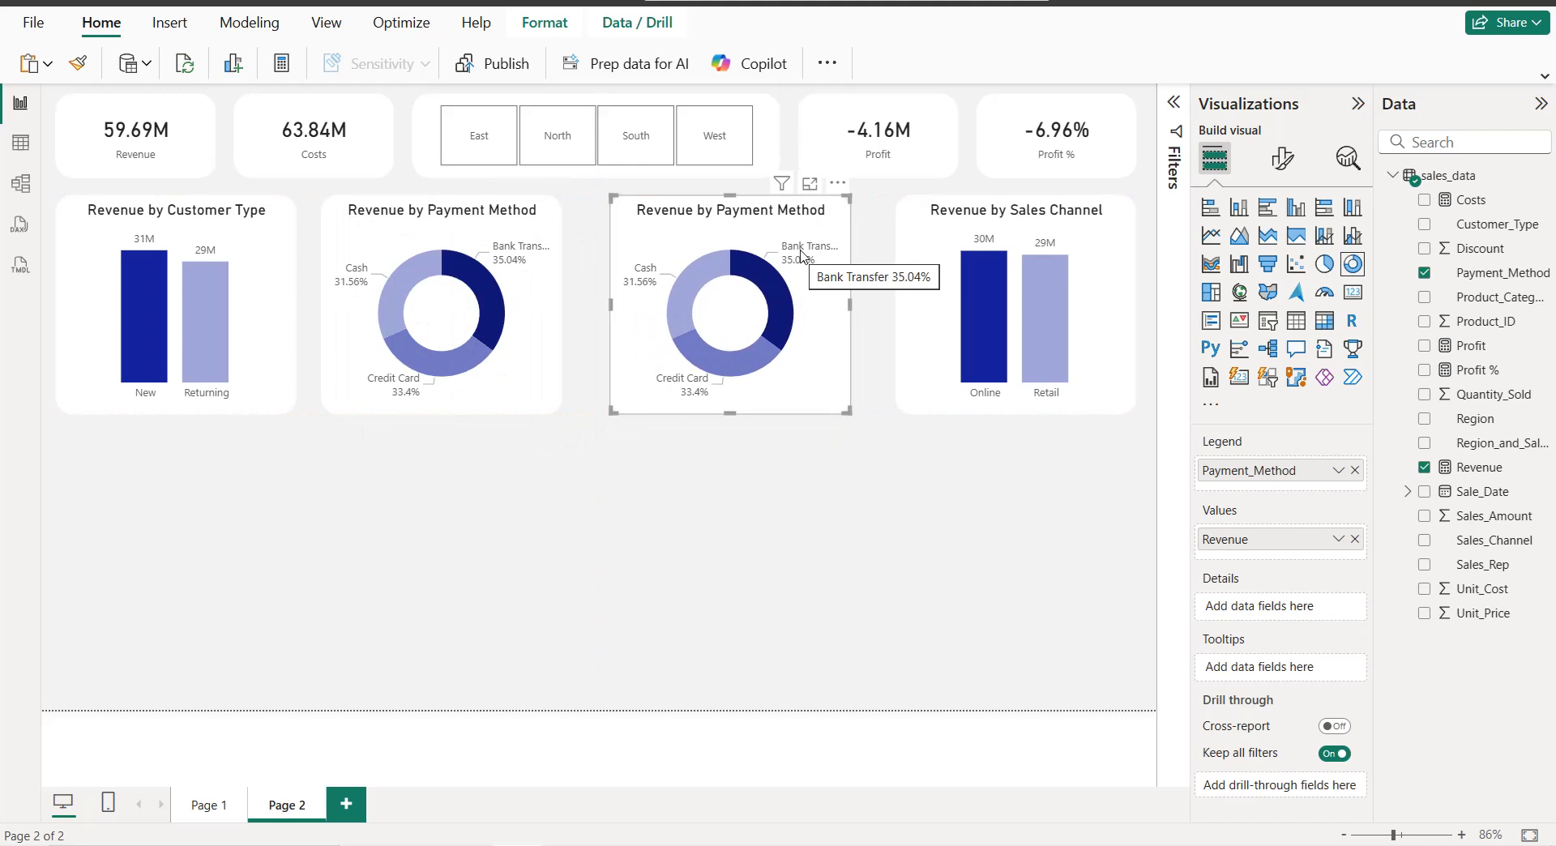
click(1355, 471)
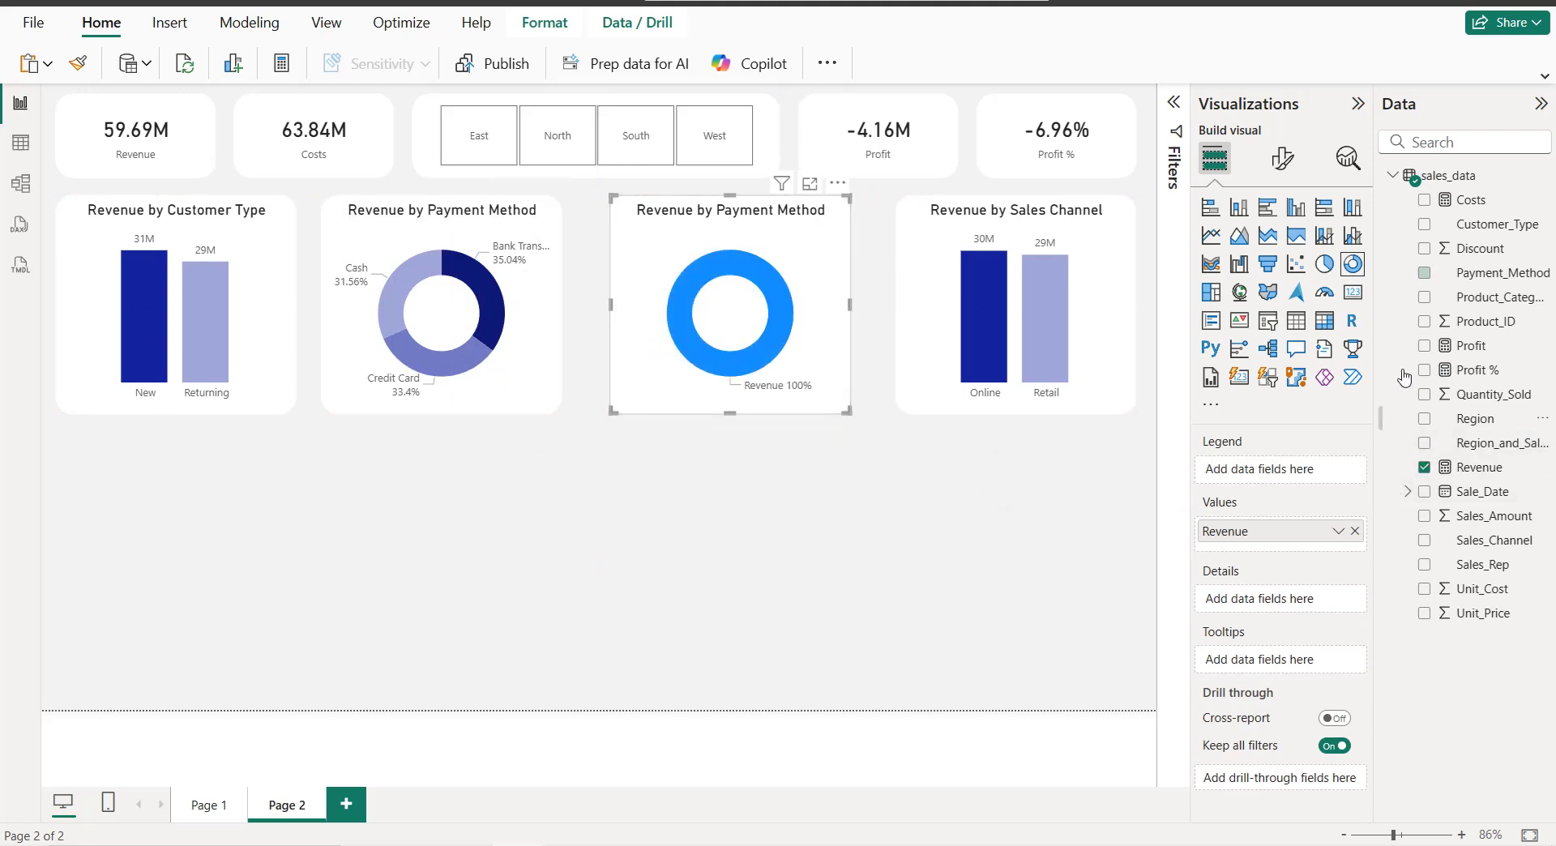
click(1424, 297)
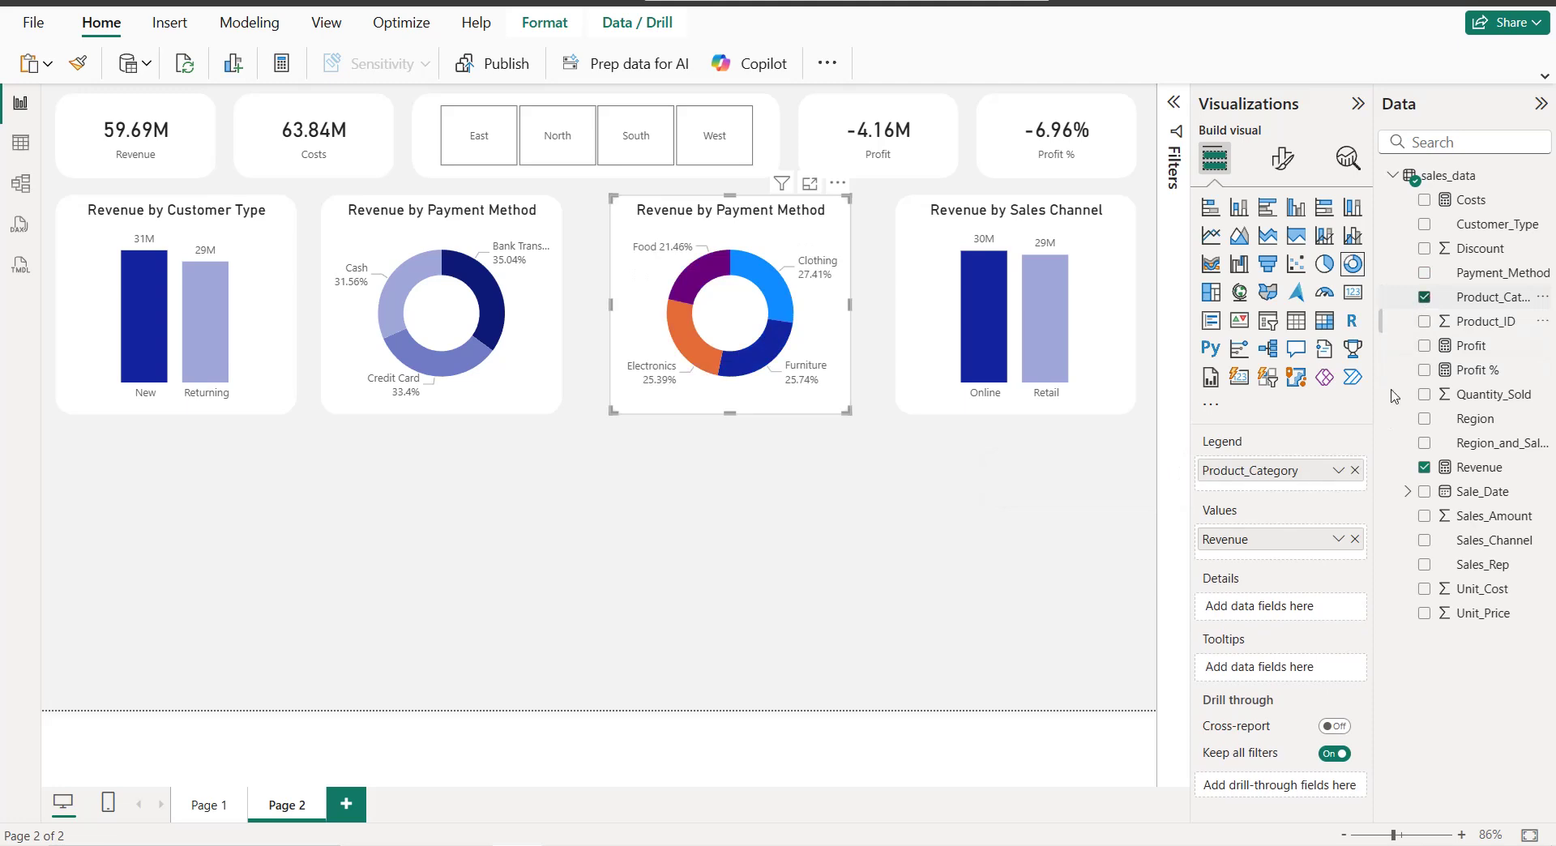
Step: Change the Product_Category donut chart's title to "Revenue by Product Category"
click(1281, 158)
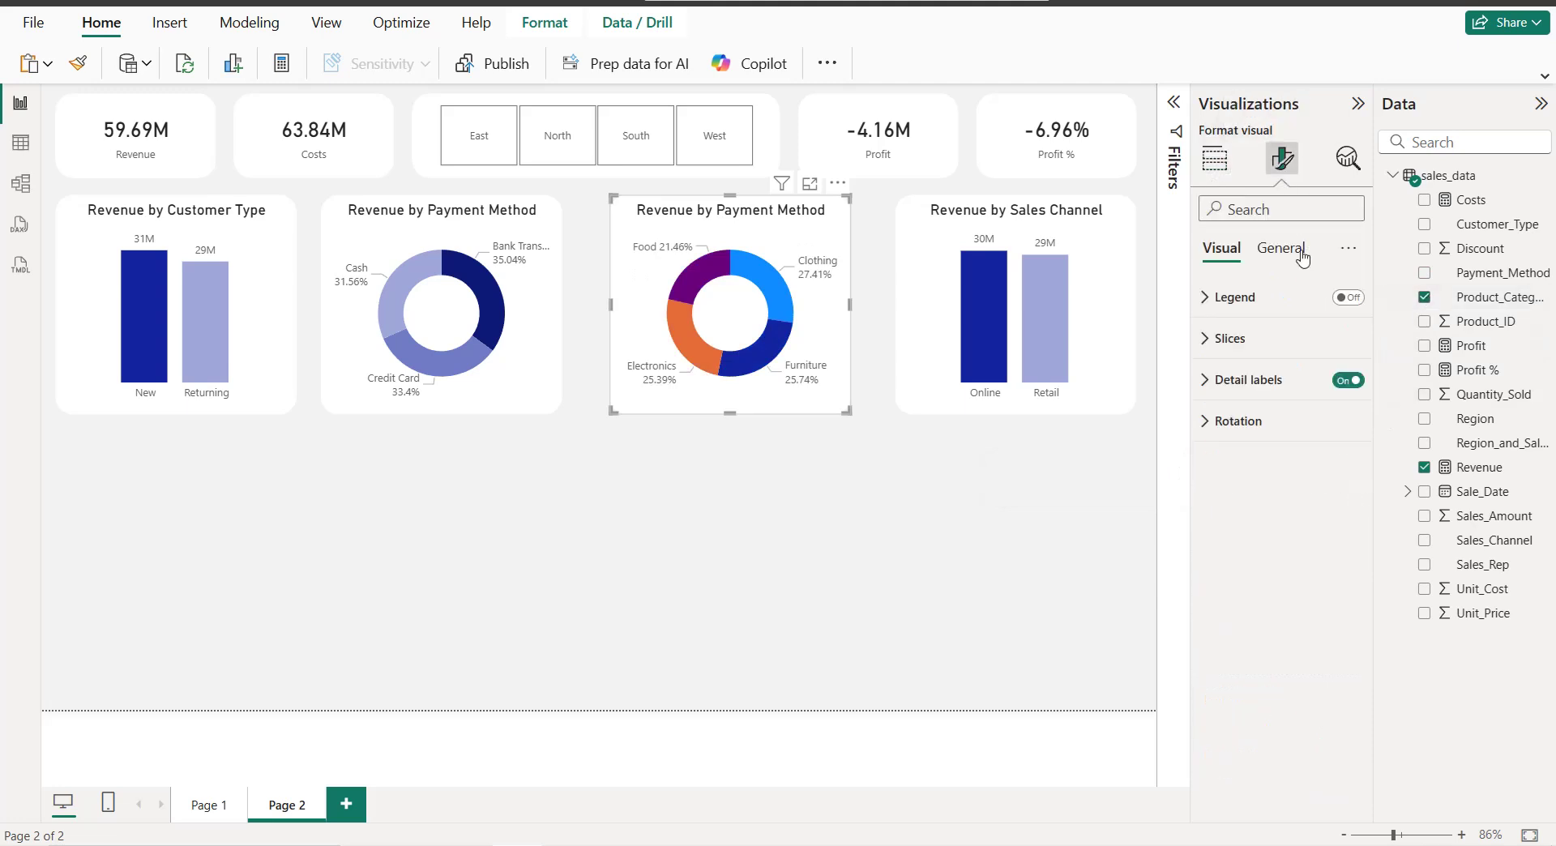
click(1288, 249)
click(1268, 338)
drag(1283, 437, 1395, 434)
text(Product Cate)
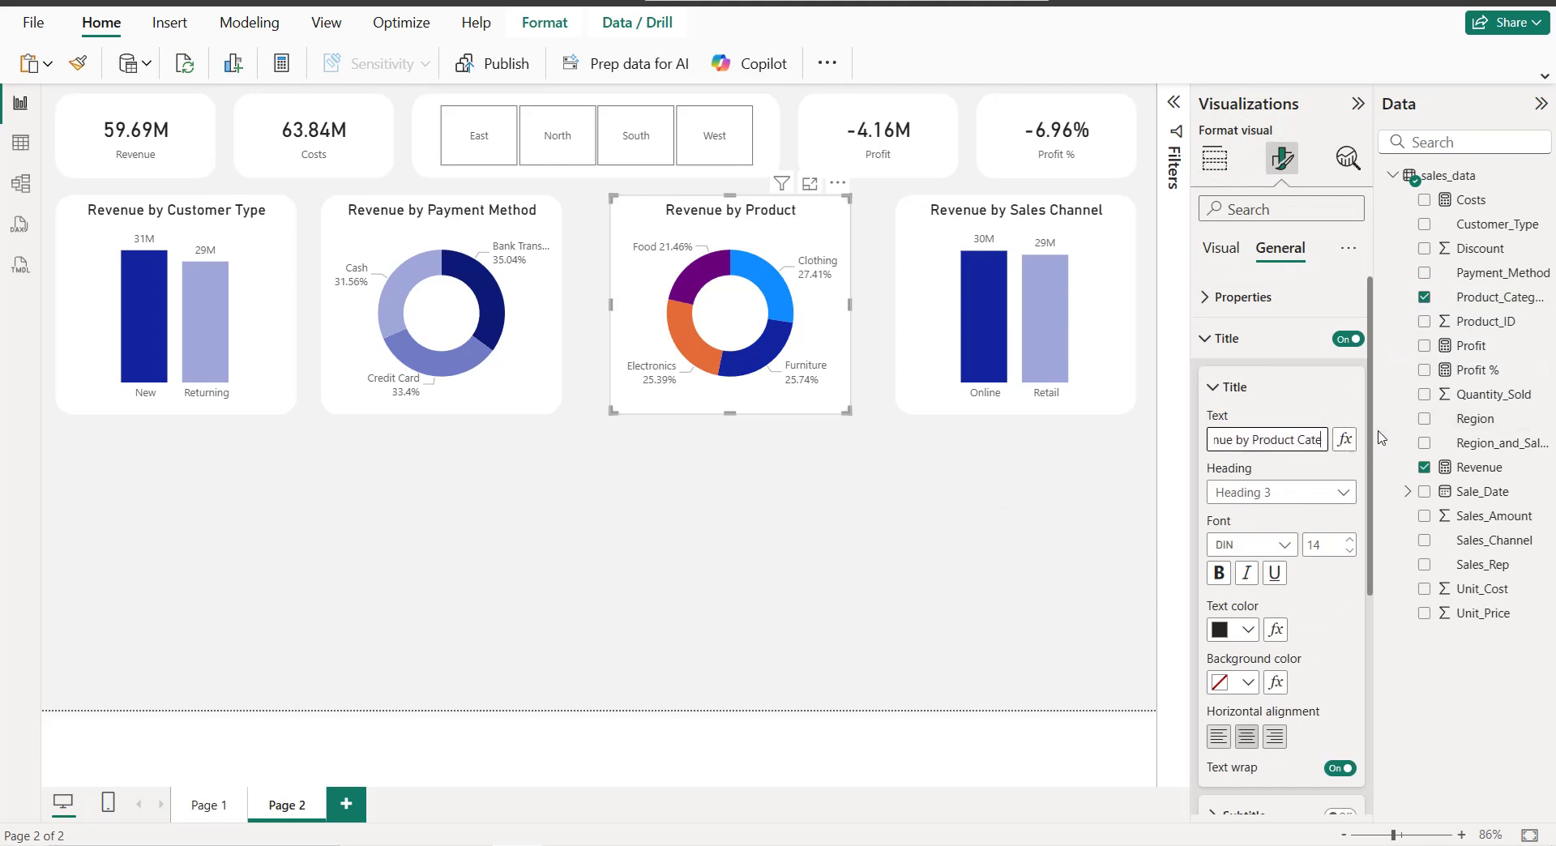
text(gory)
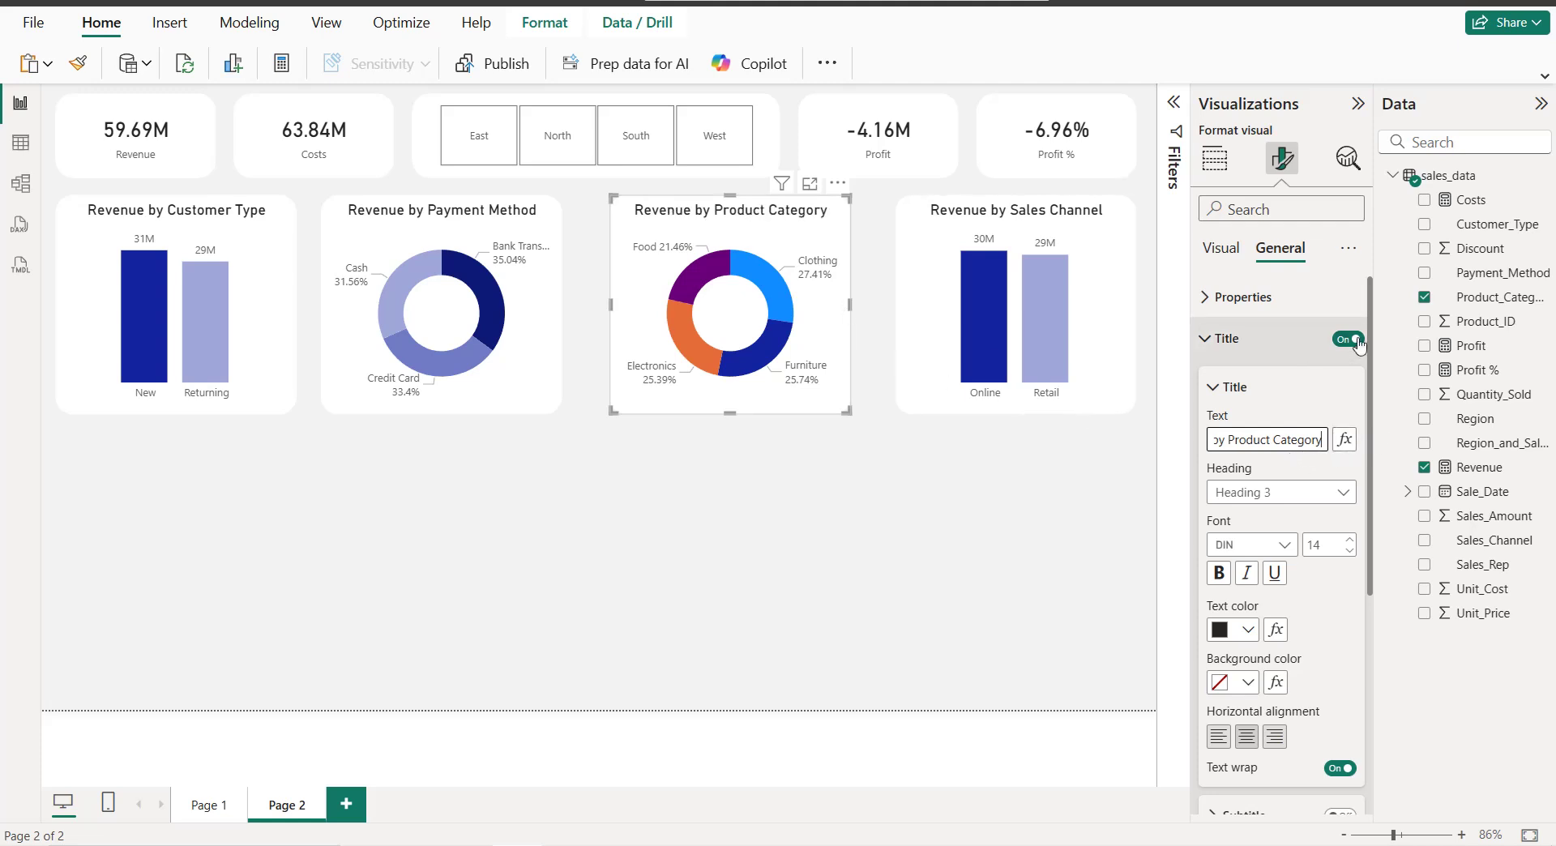
Step: Set the Clothing slice of the product category donut to the recently used dark navy
click(1230, 266)
click(1284, 340)
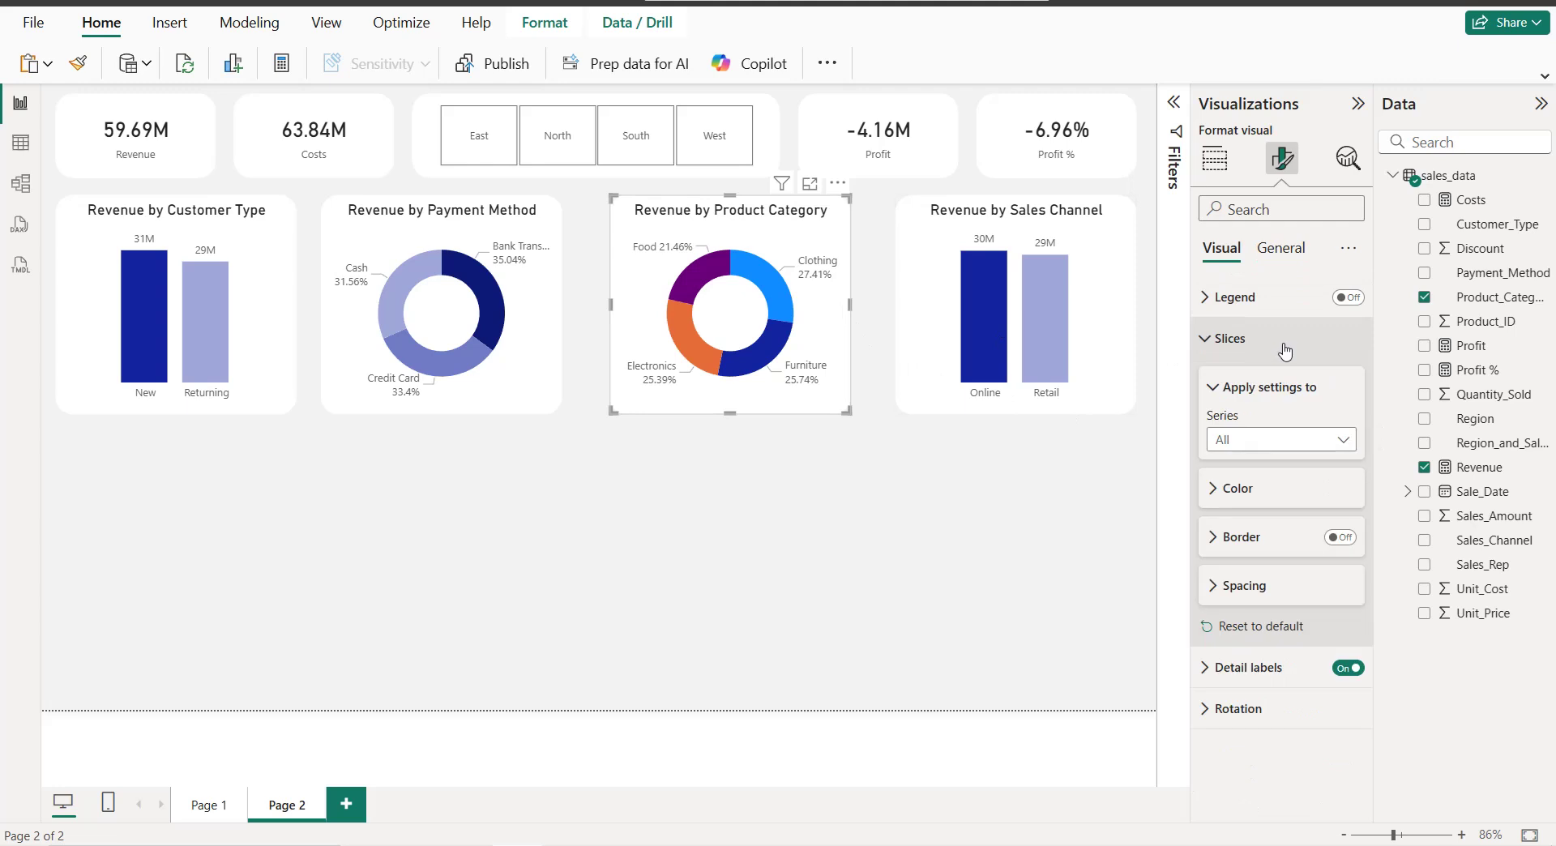
click(1282, 439)
click(1264, 488)
click(1260, 495)
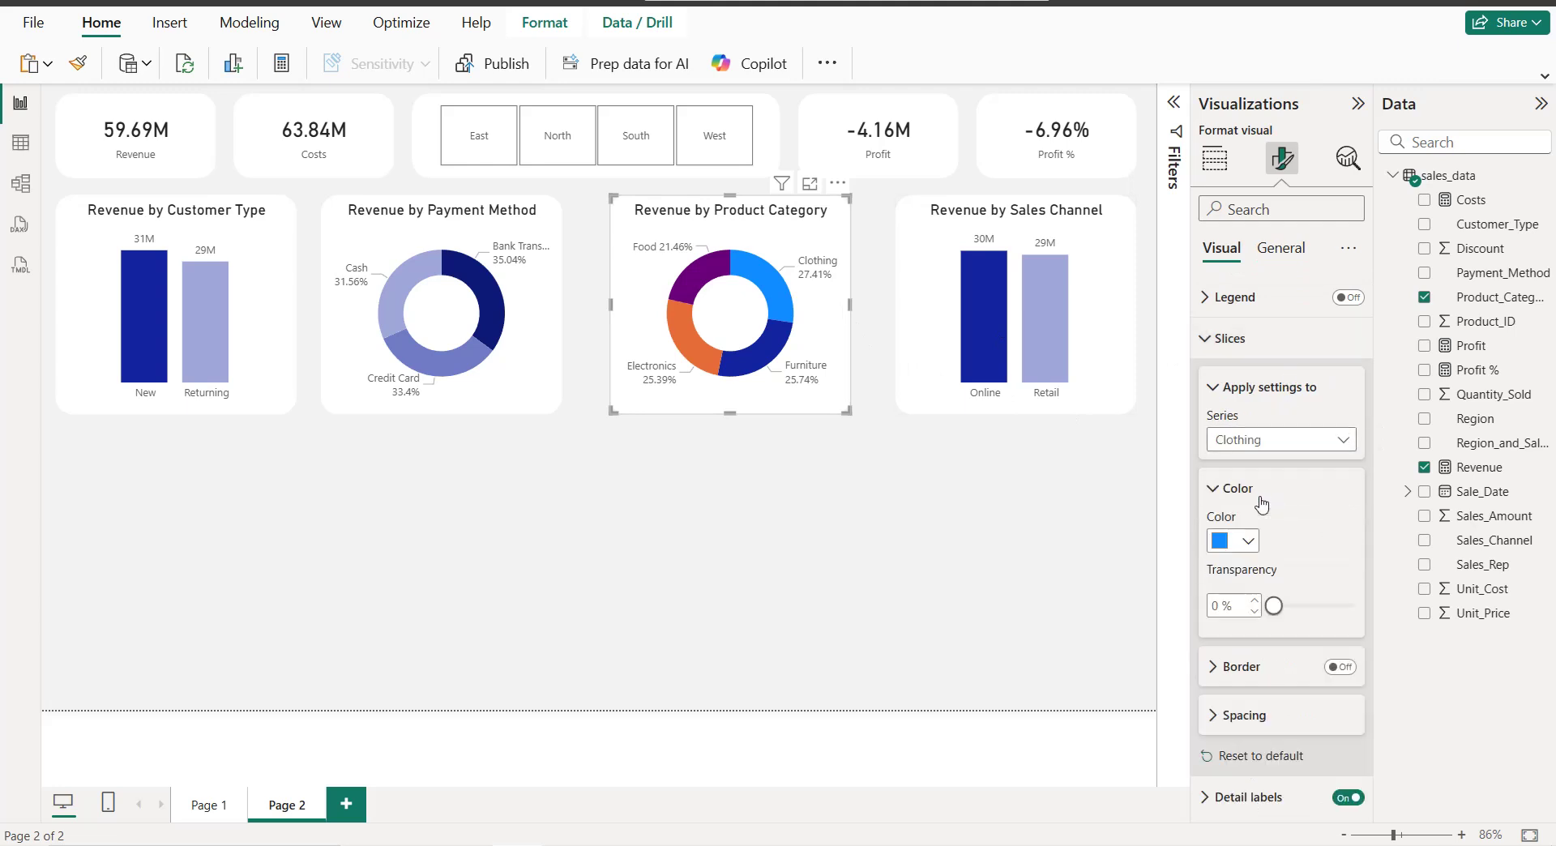
click(1231, 541)
click(1294, 452)
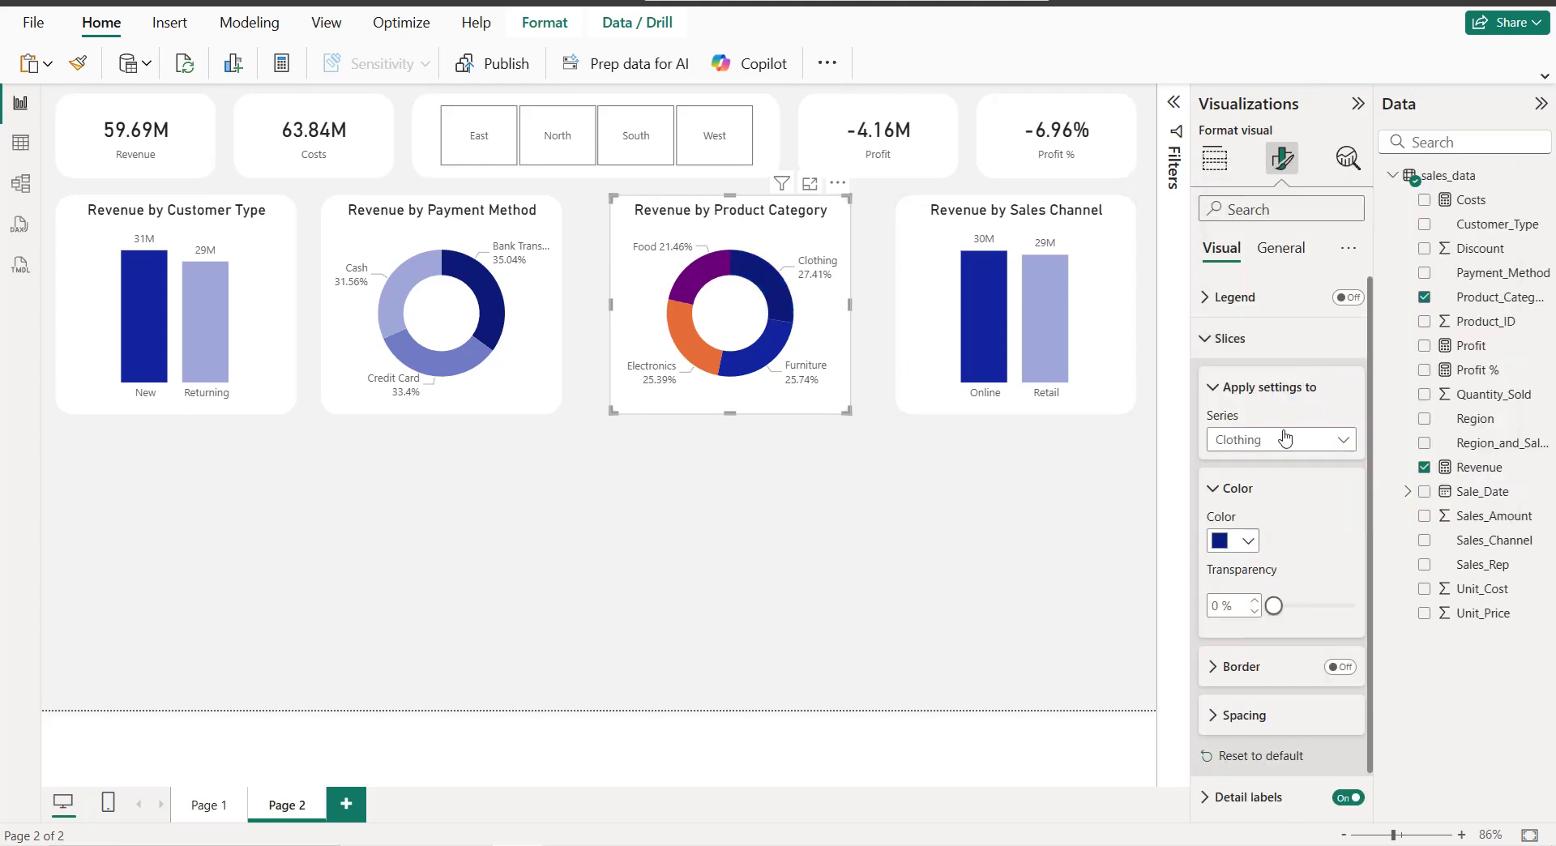
Step: Set the Furniture slice's color to the medium-dark indigo tint of the theme's dark blue
click(1284, 439)
click(1254, 513)
click(1231, 541)
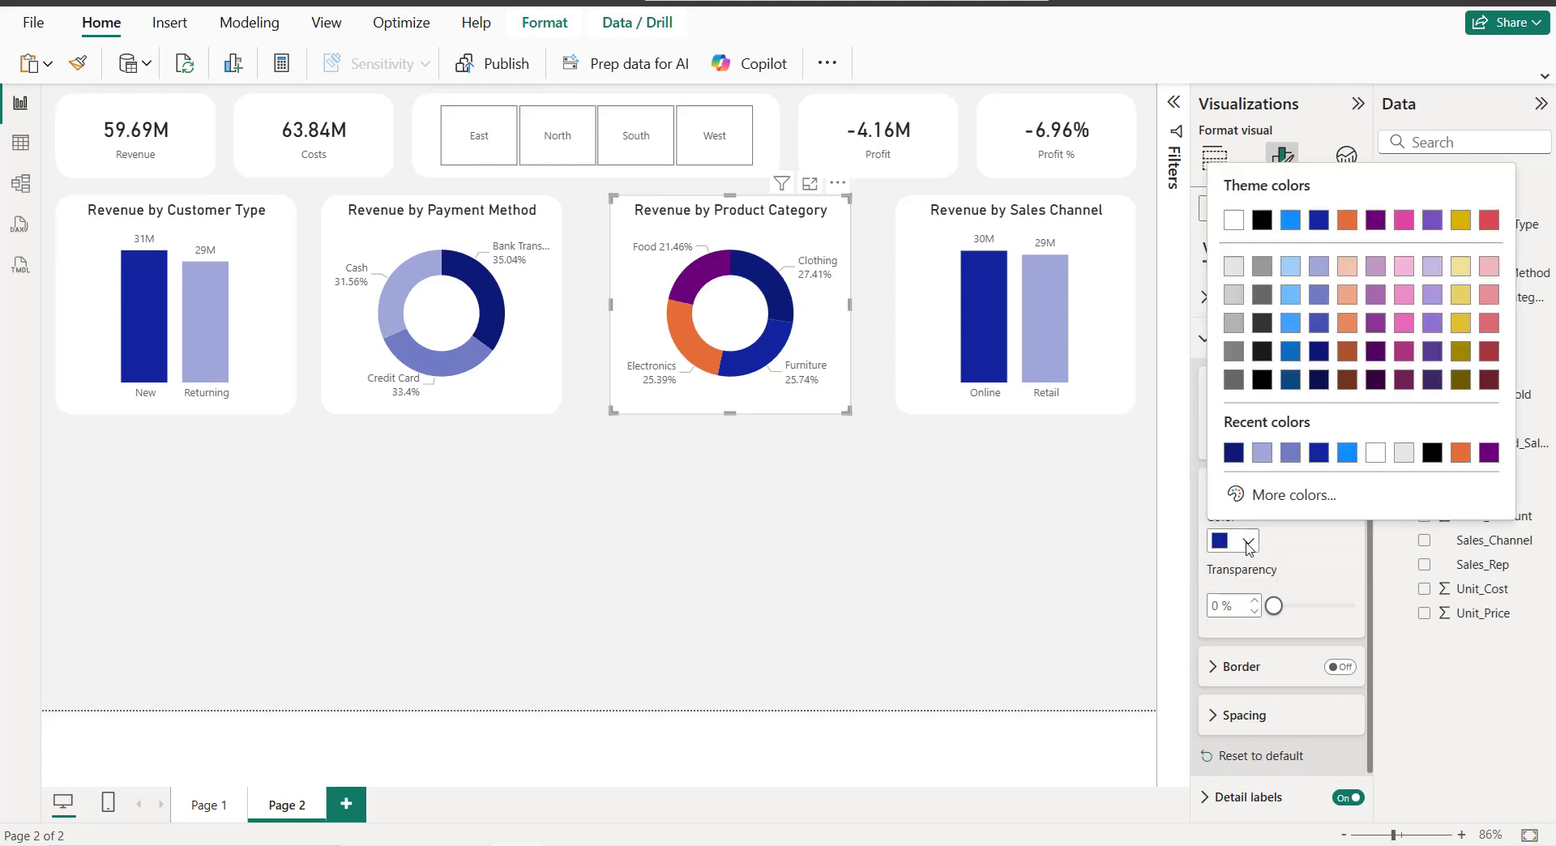
click(1314, 371)
Step: Set the Electronics slice's color to the medium blue-violet tint used for Credit Card
click(1272, 439)
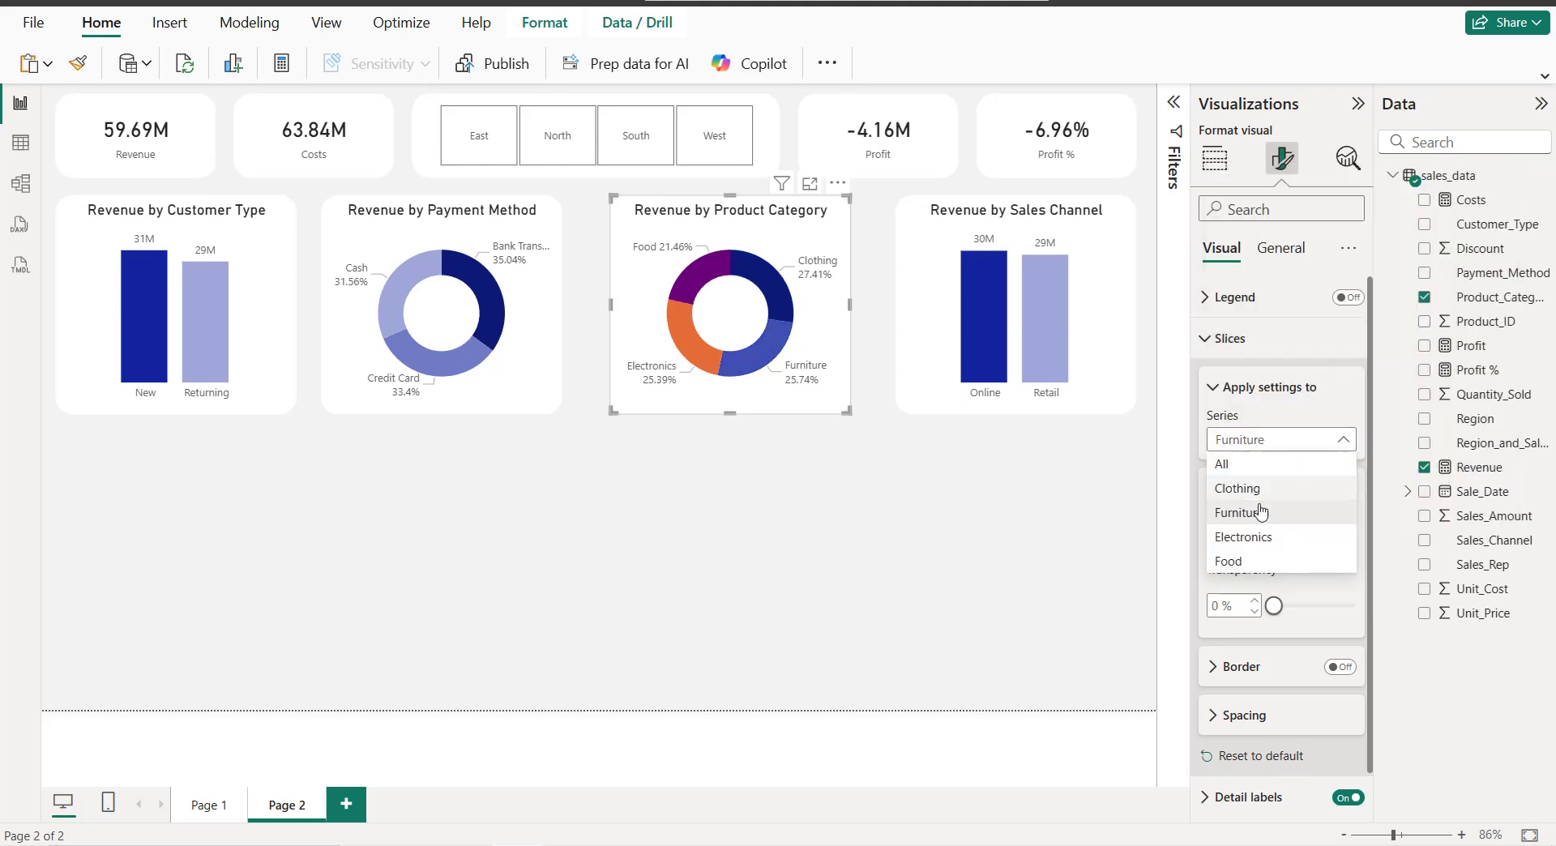
click(1248, 534)
click(1250, 540)
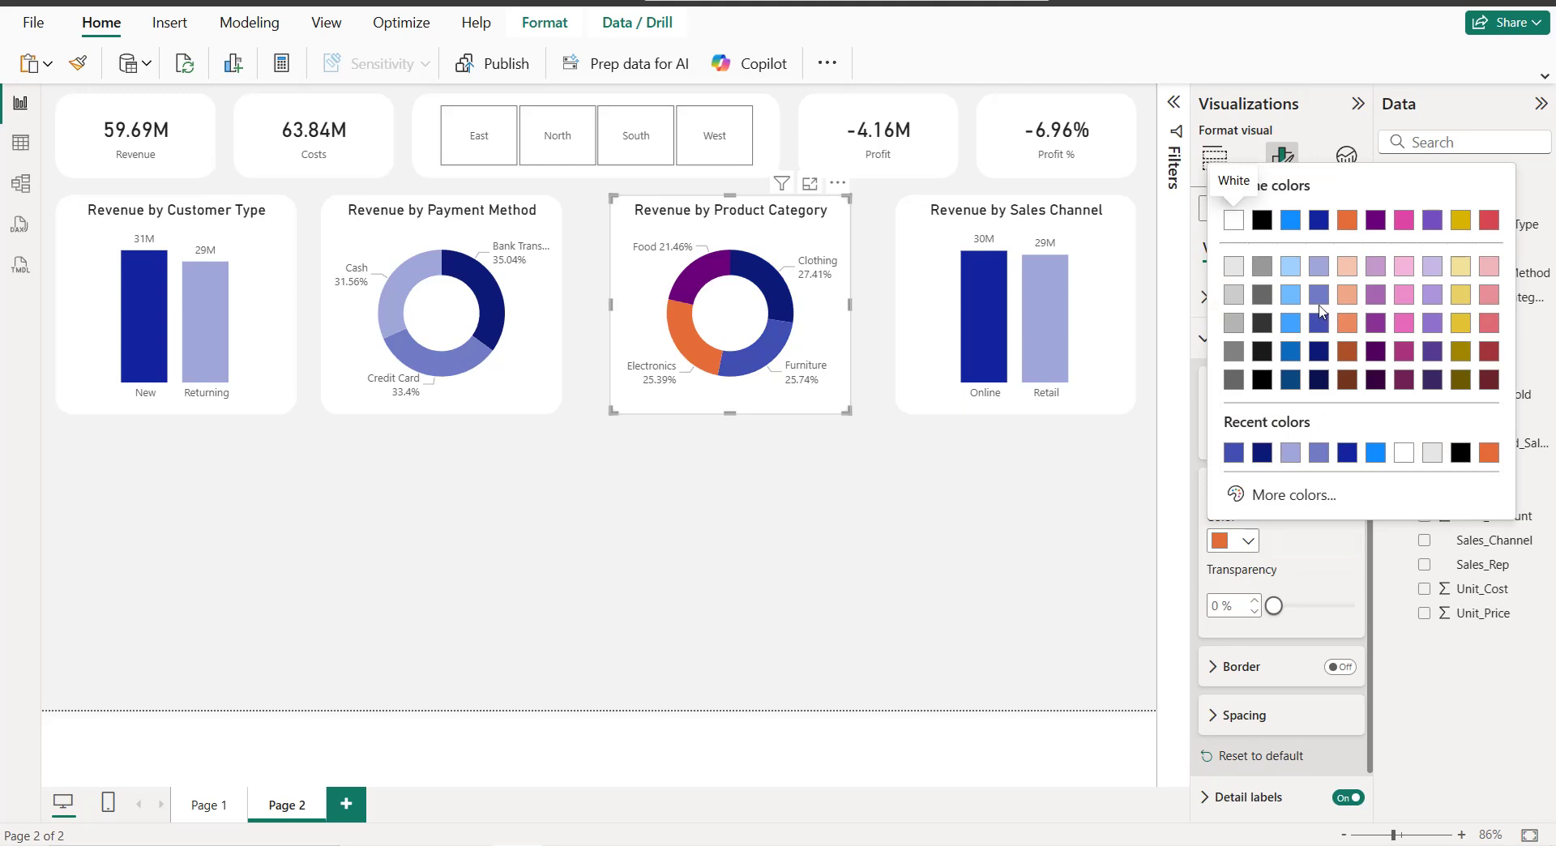
click(1264, 216)
Step: Set the Food slice's color to the lightest blue-violet tint used for Cash and deselect the chart
click(1268, 440)
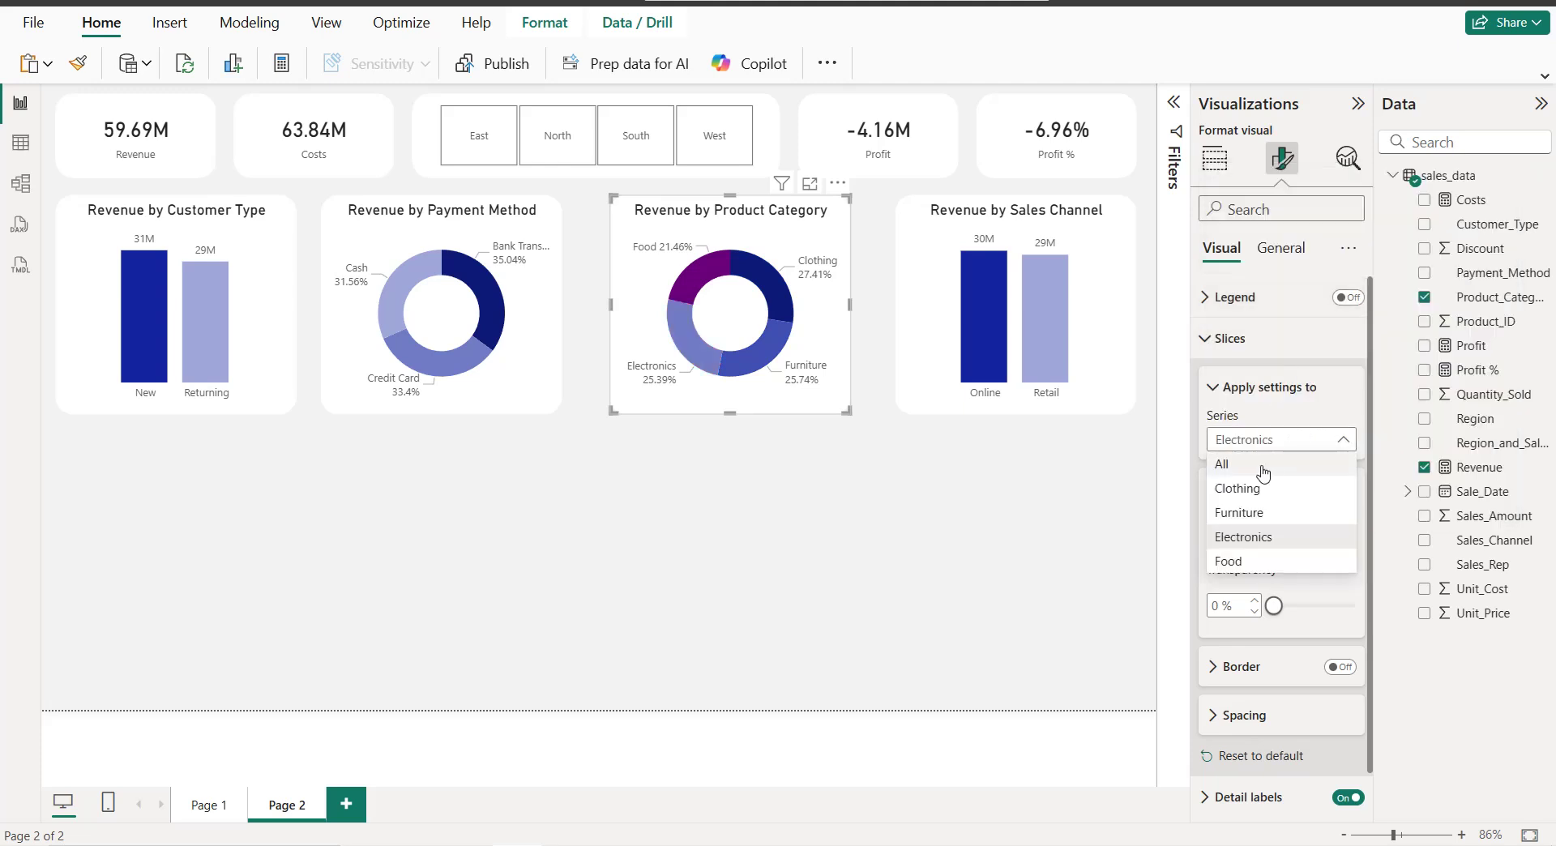
click(1253, 539)
click(1250, 541)
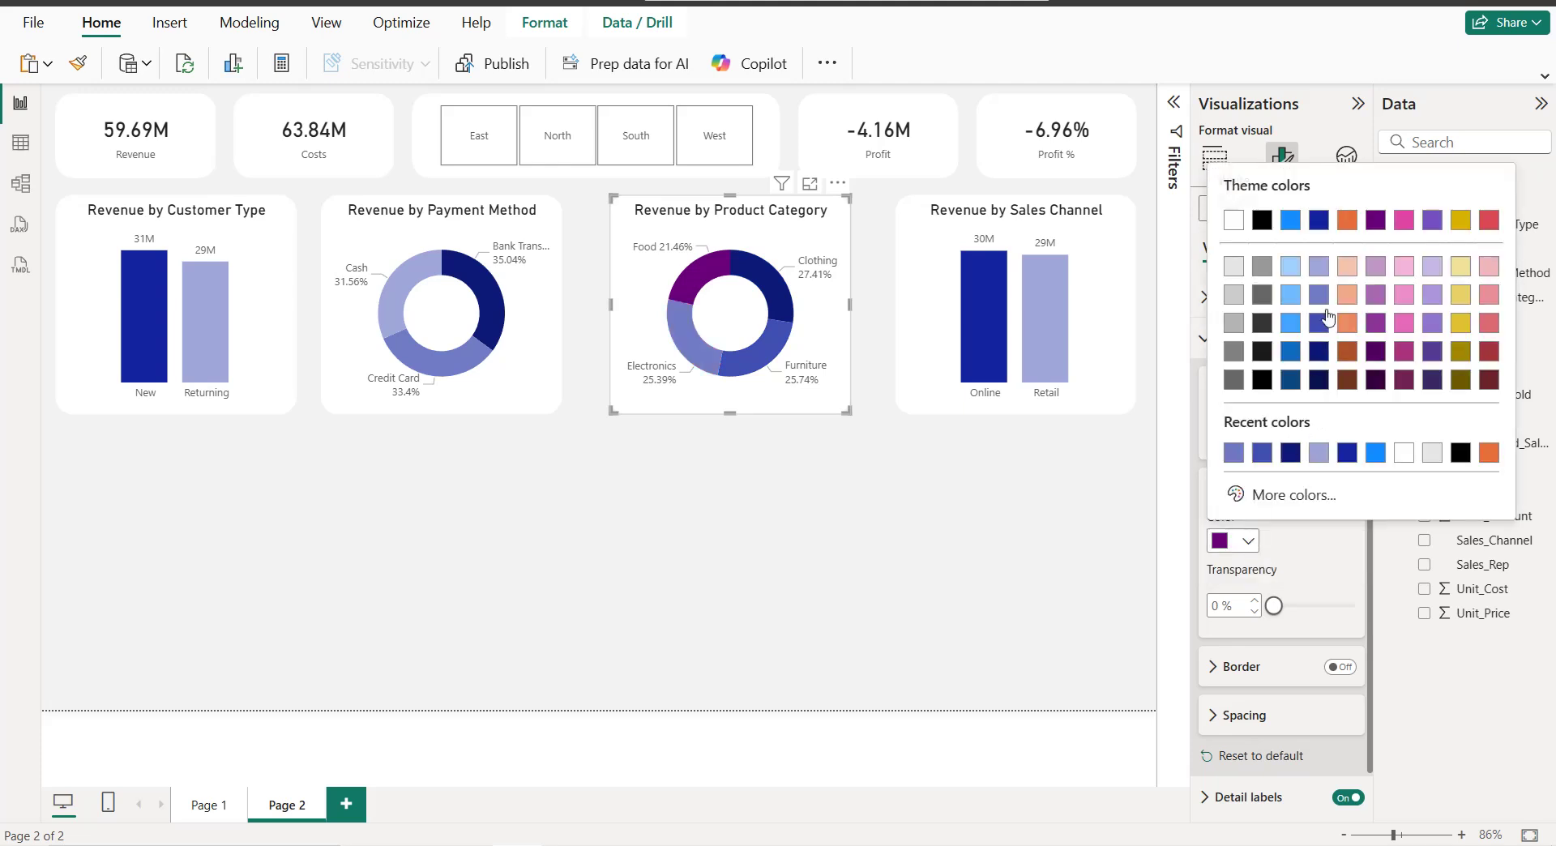
click(1264, 249)
click(762, 486)
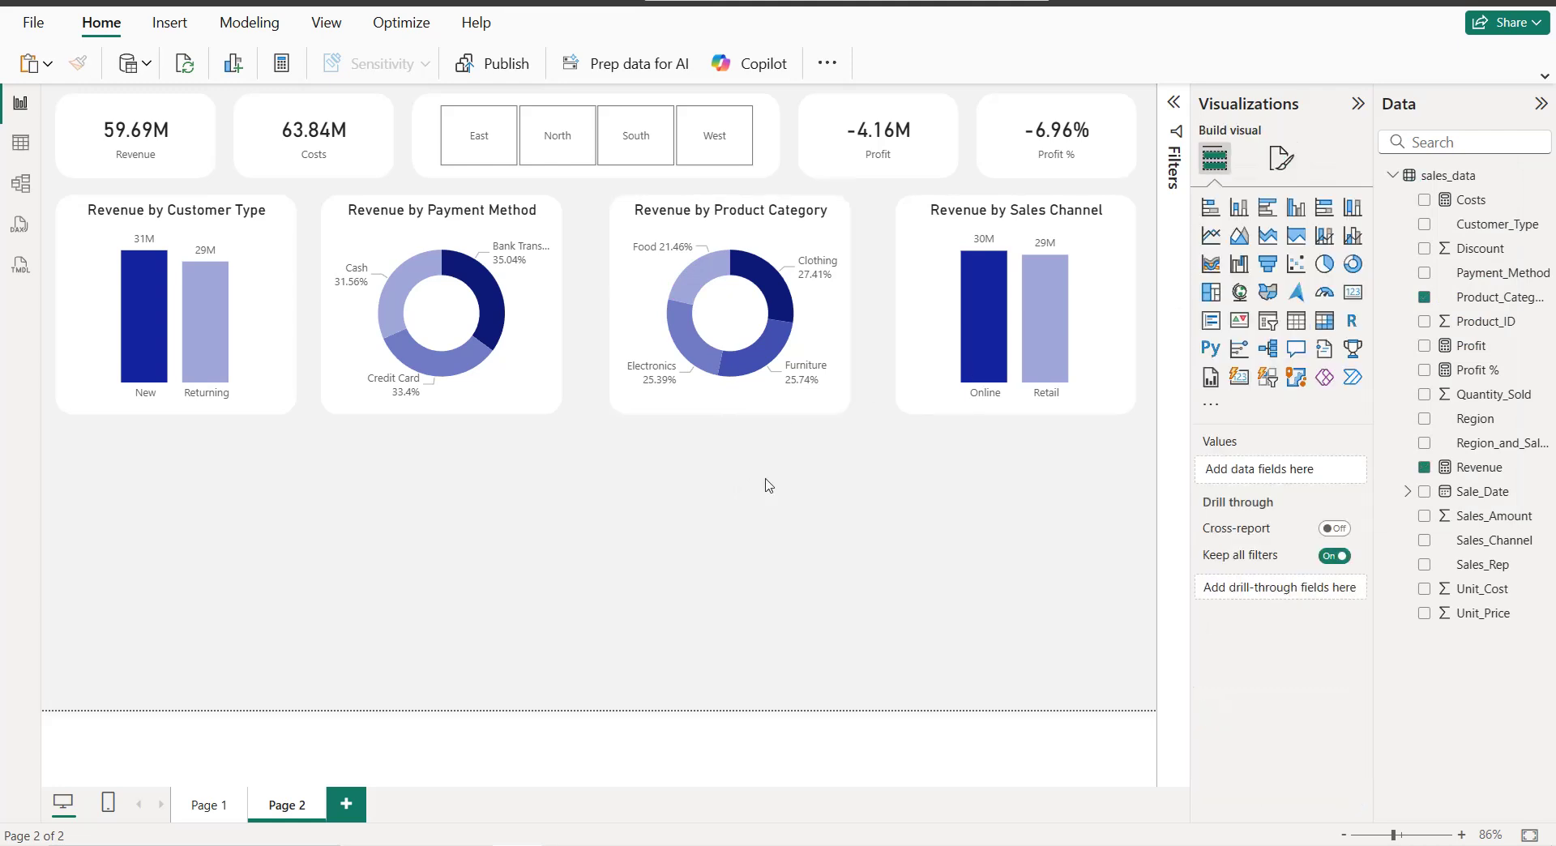
Step: Widen the Sales Channel, Product Category, Payment Method and Customer Type revenue charts slightly into the gaps between them
click(901, 318)
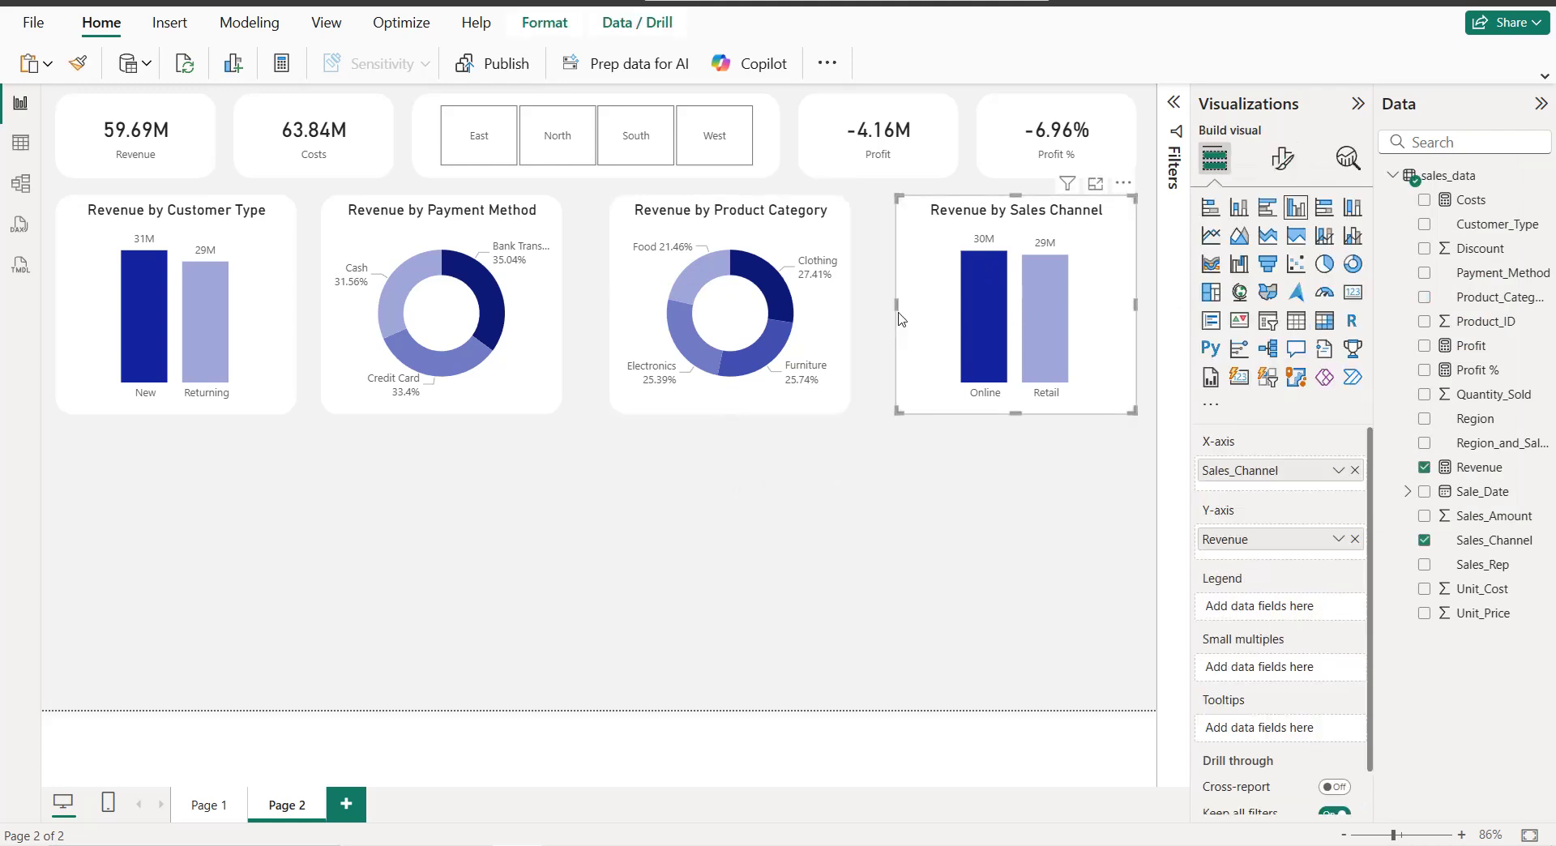
drag(892, 313, 861, 305)
click(851, 303)
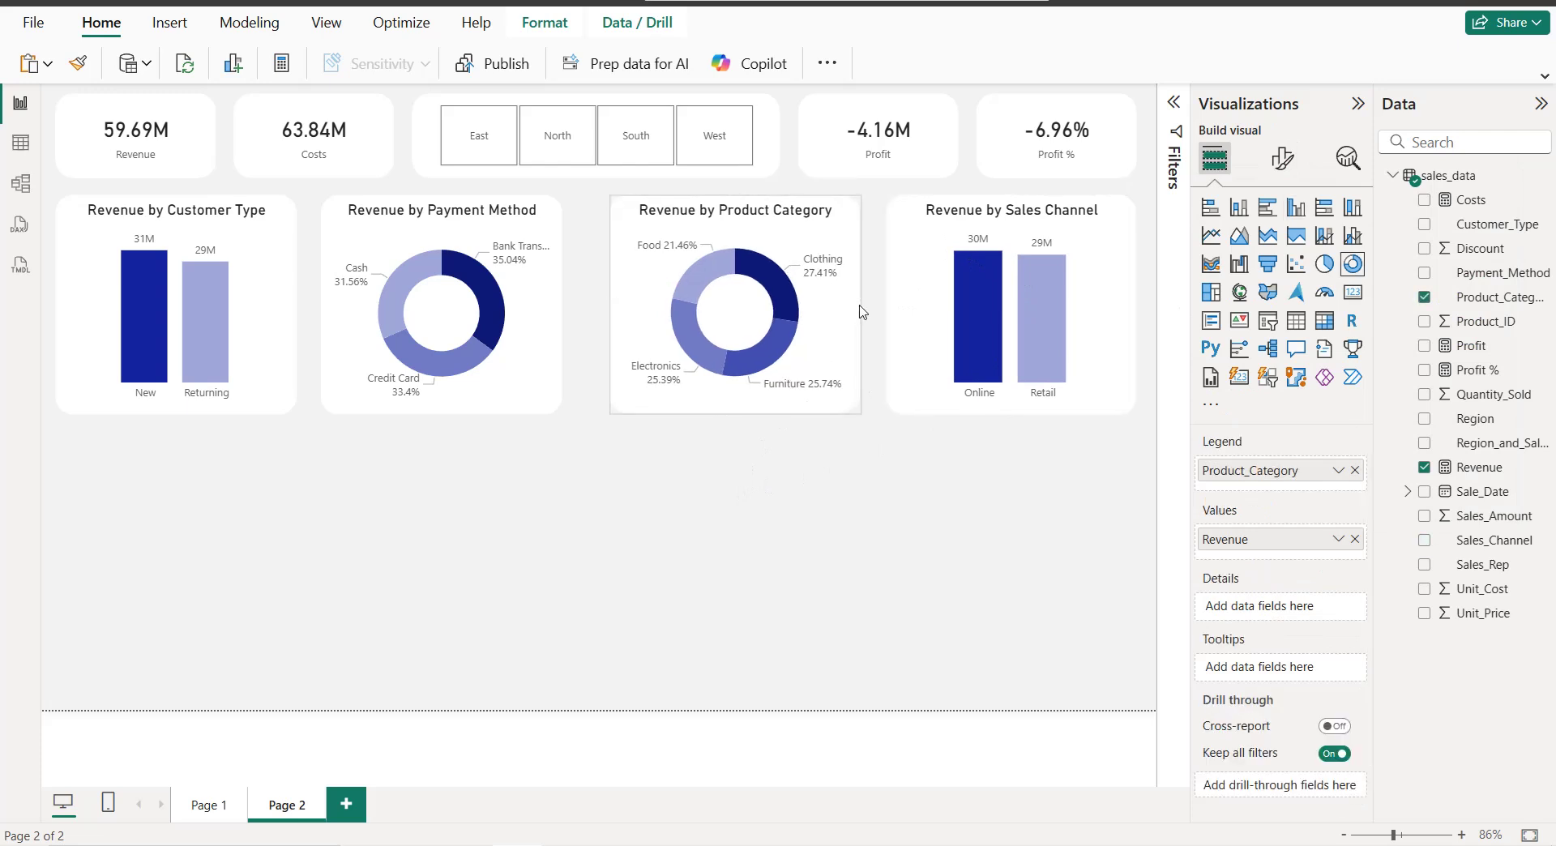
click(557, 305)
drag(562, 304, 572, 306)
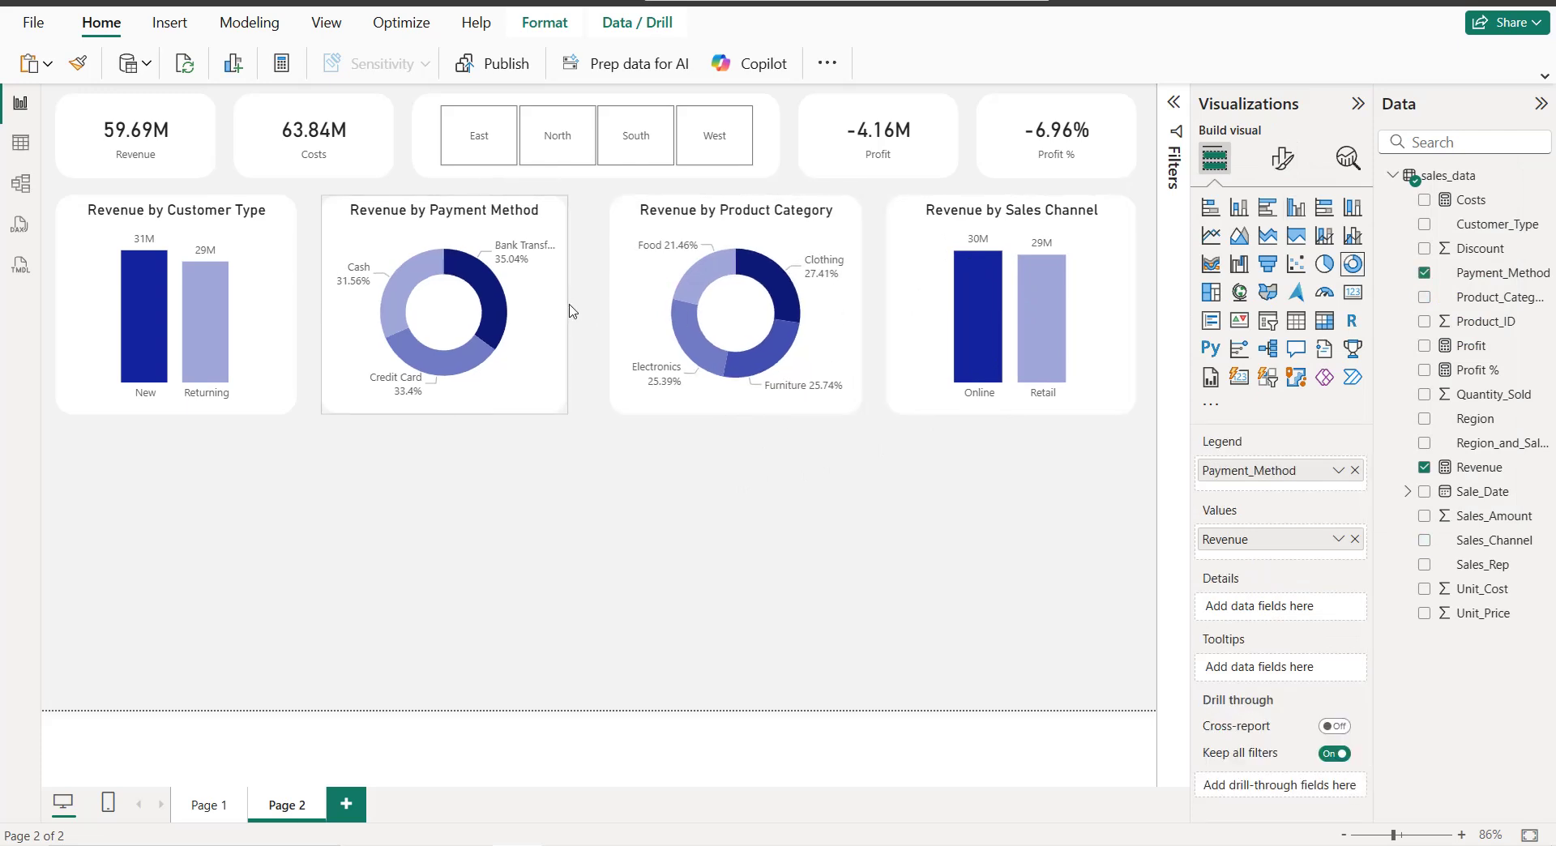
click(284, 311)
drag(302, 310, 305, 309)
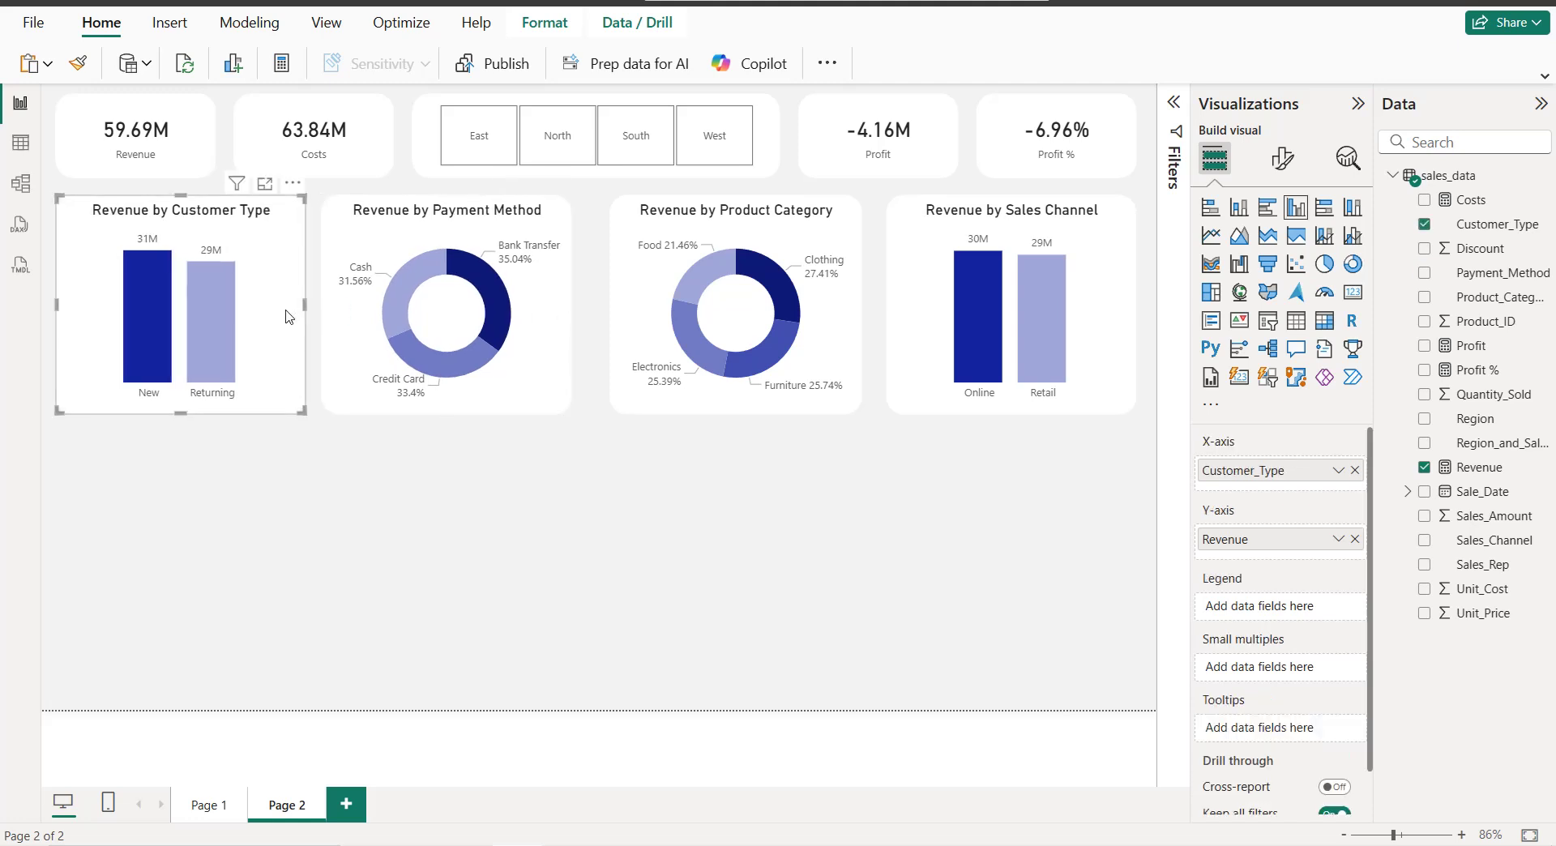
Step: Distribute the four revenue charts in the second row horizontally and deselect them
ctrl+click(337, 293)
ctrl+click(666, 327)
ctrl+click(904, 293)
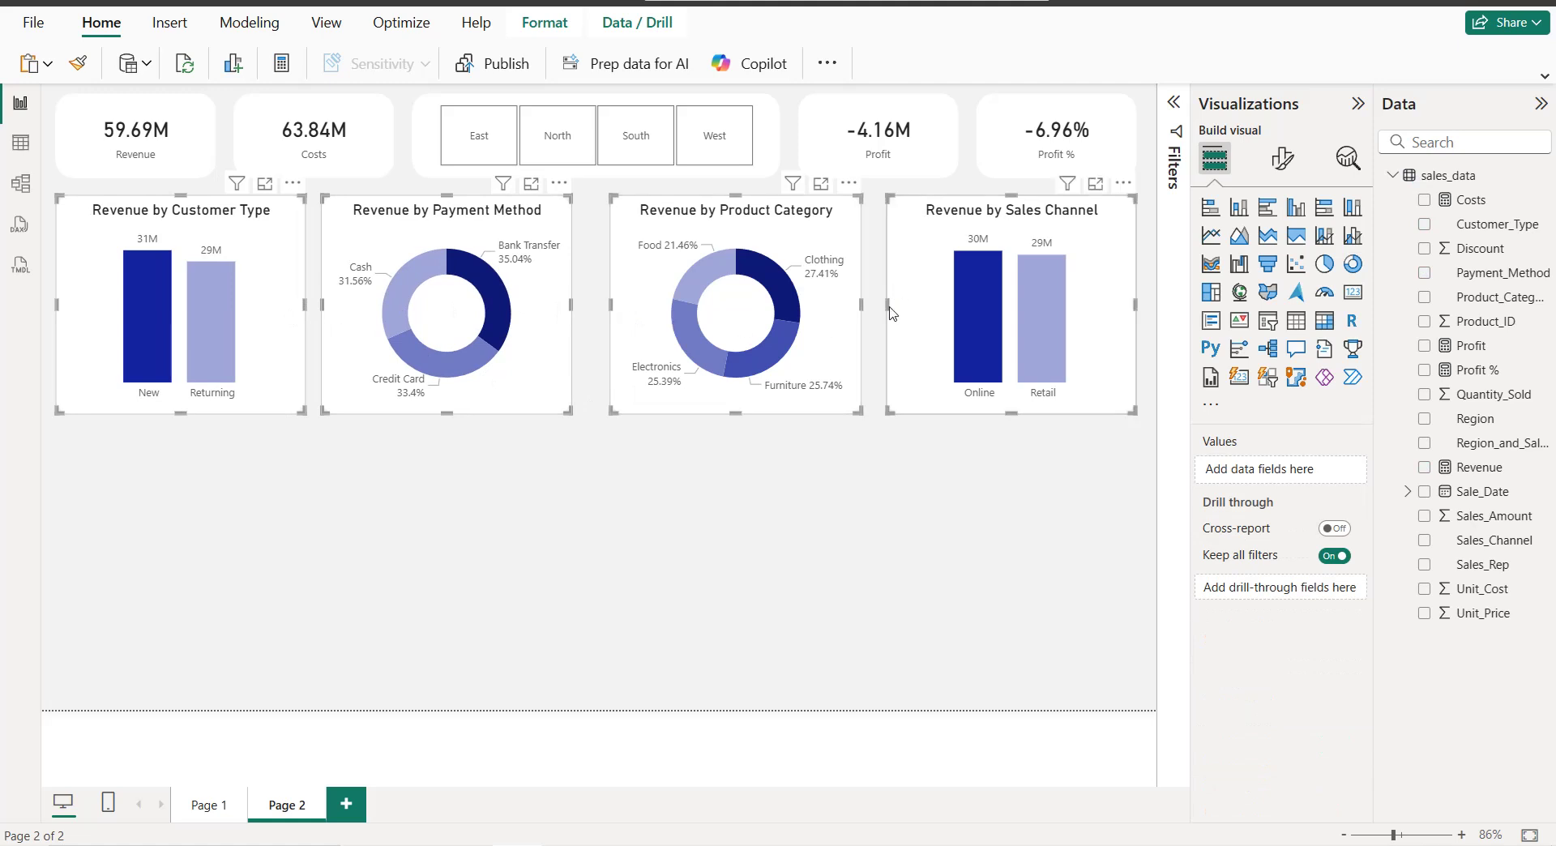
click(559, 24)
click(960, 65)
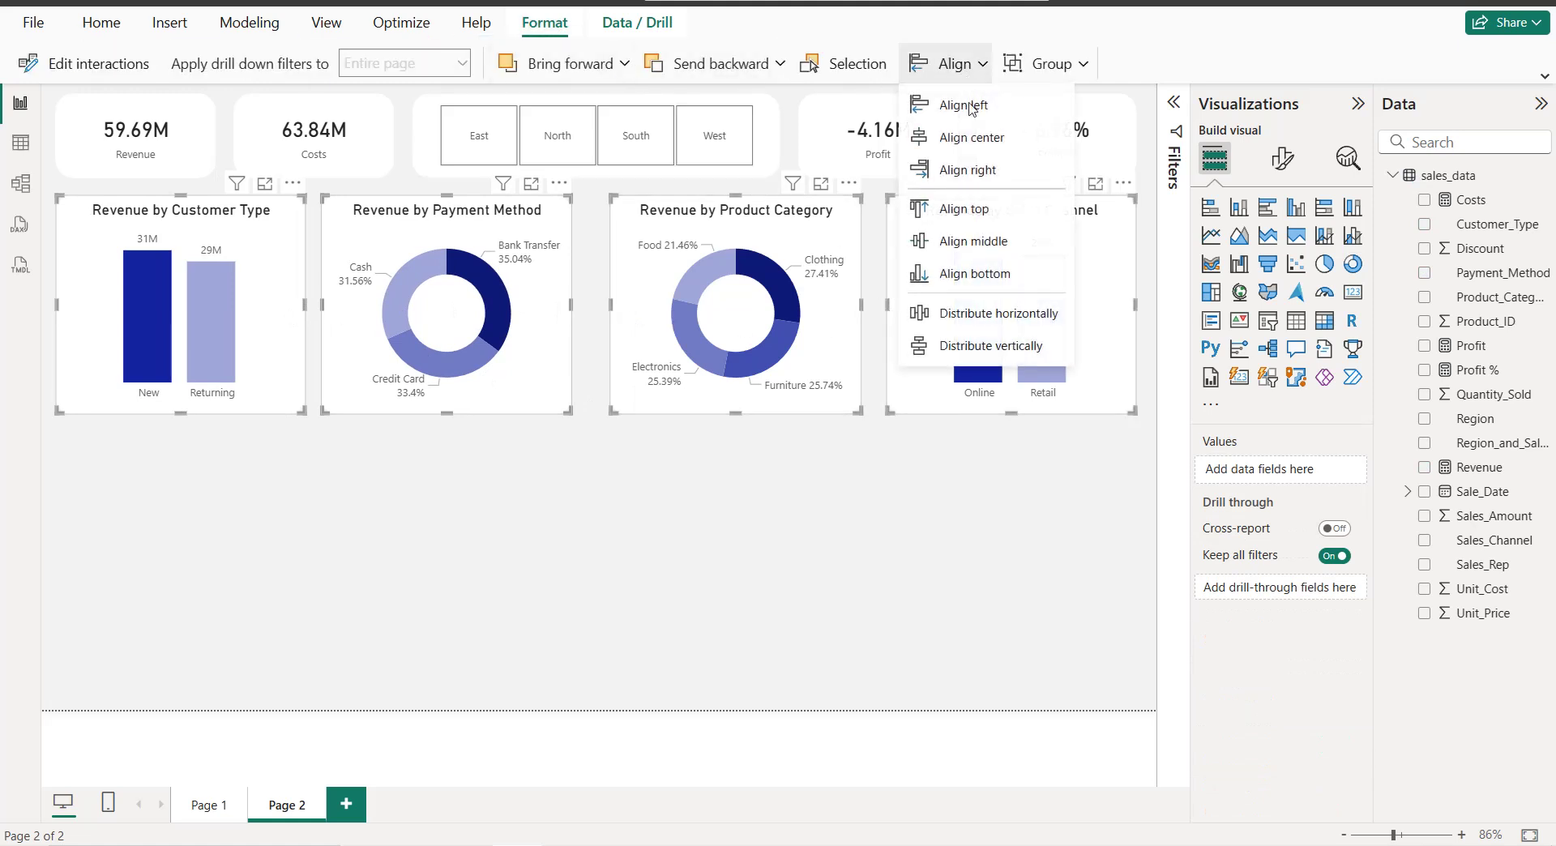
click(984, 315)
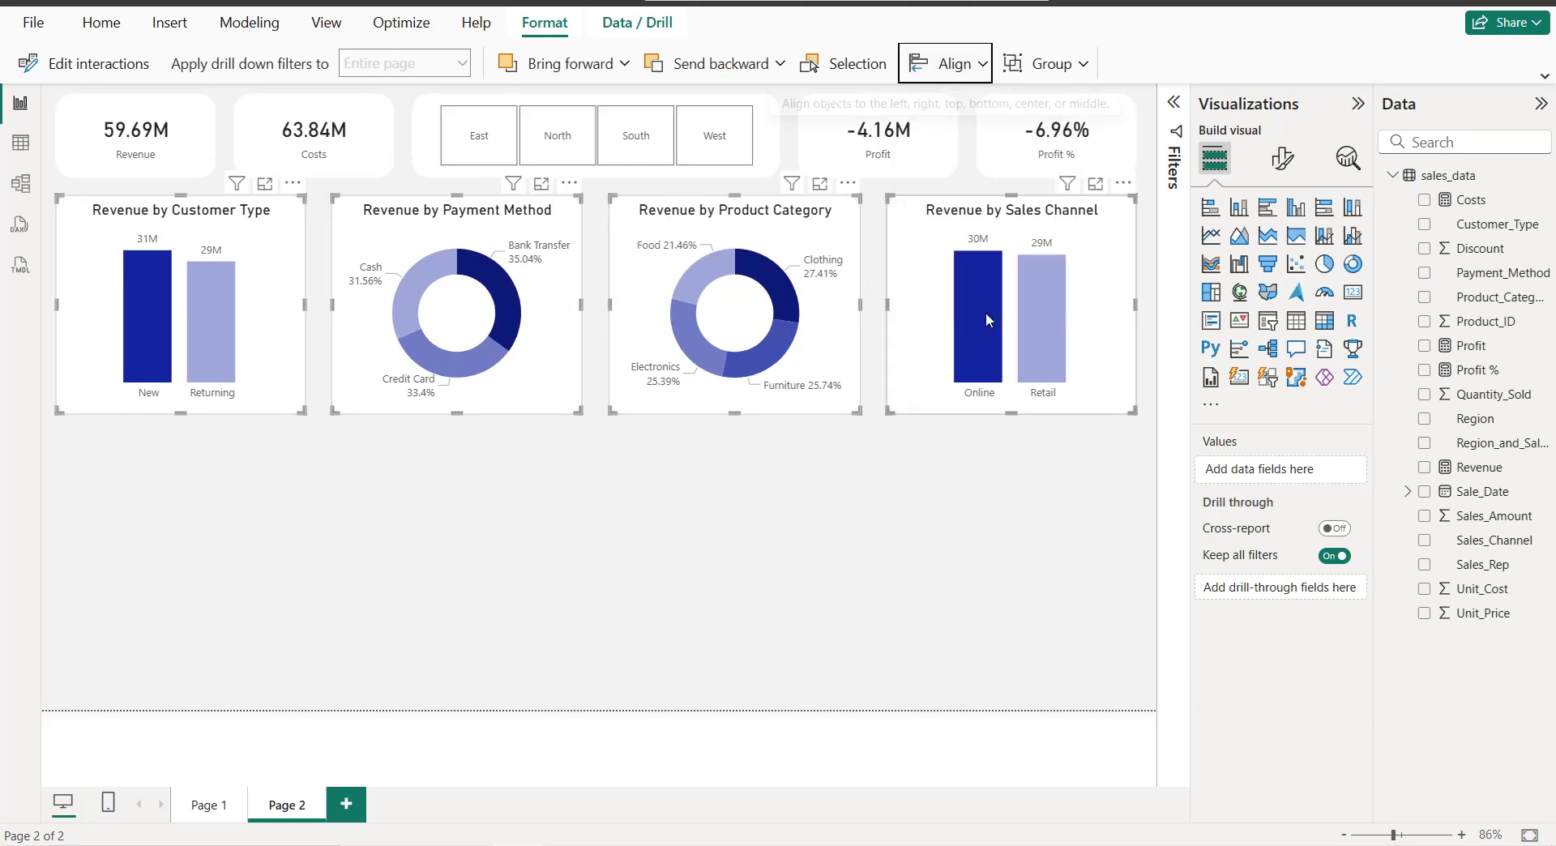
click(820, 490)
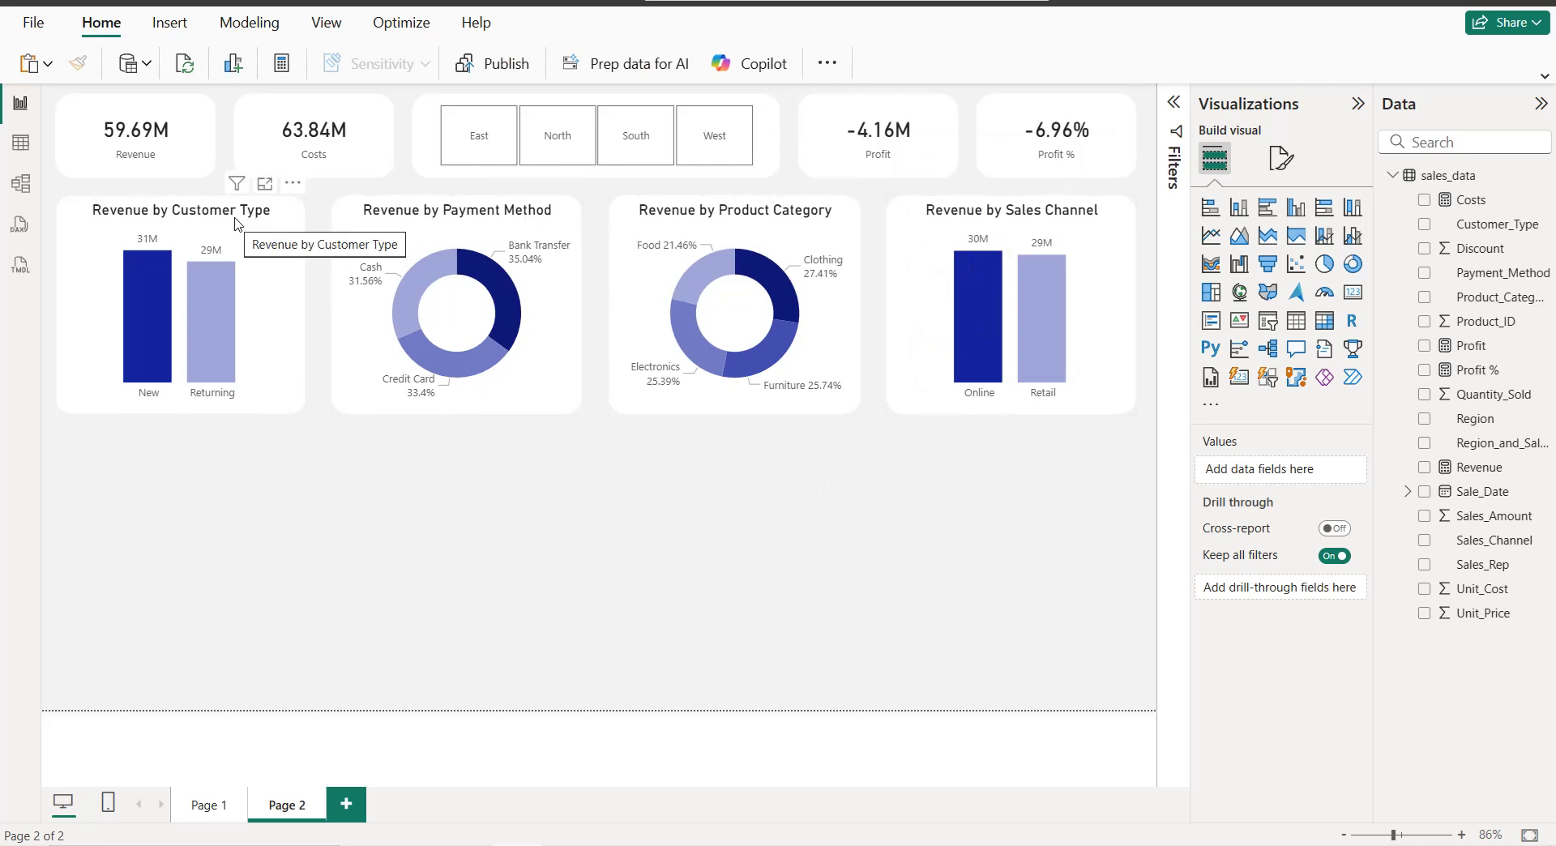
Step: Duplicate the Revenue by Customer Type chart below the original, making it taller and as wide as the two charts above
click(256, 238)
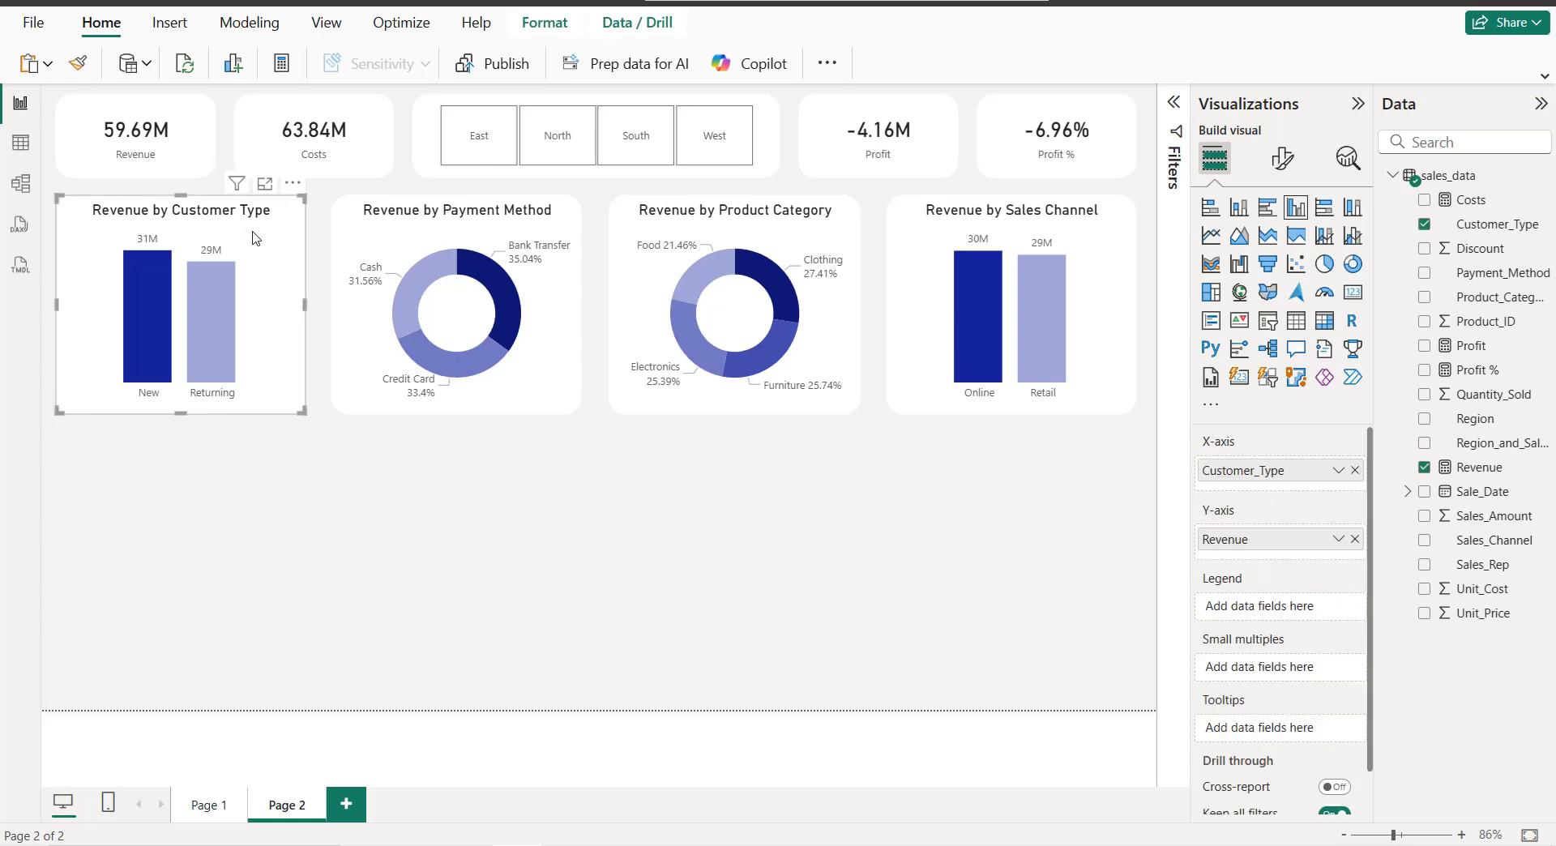
key(ctrl+c)
key(ctrl+v)
drag(281, 238, 269, 480)
drag(181, 653, 181, 694)
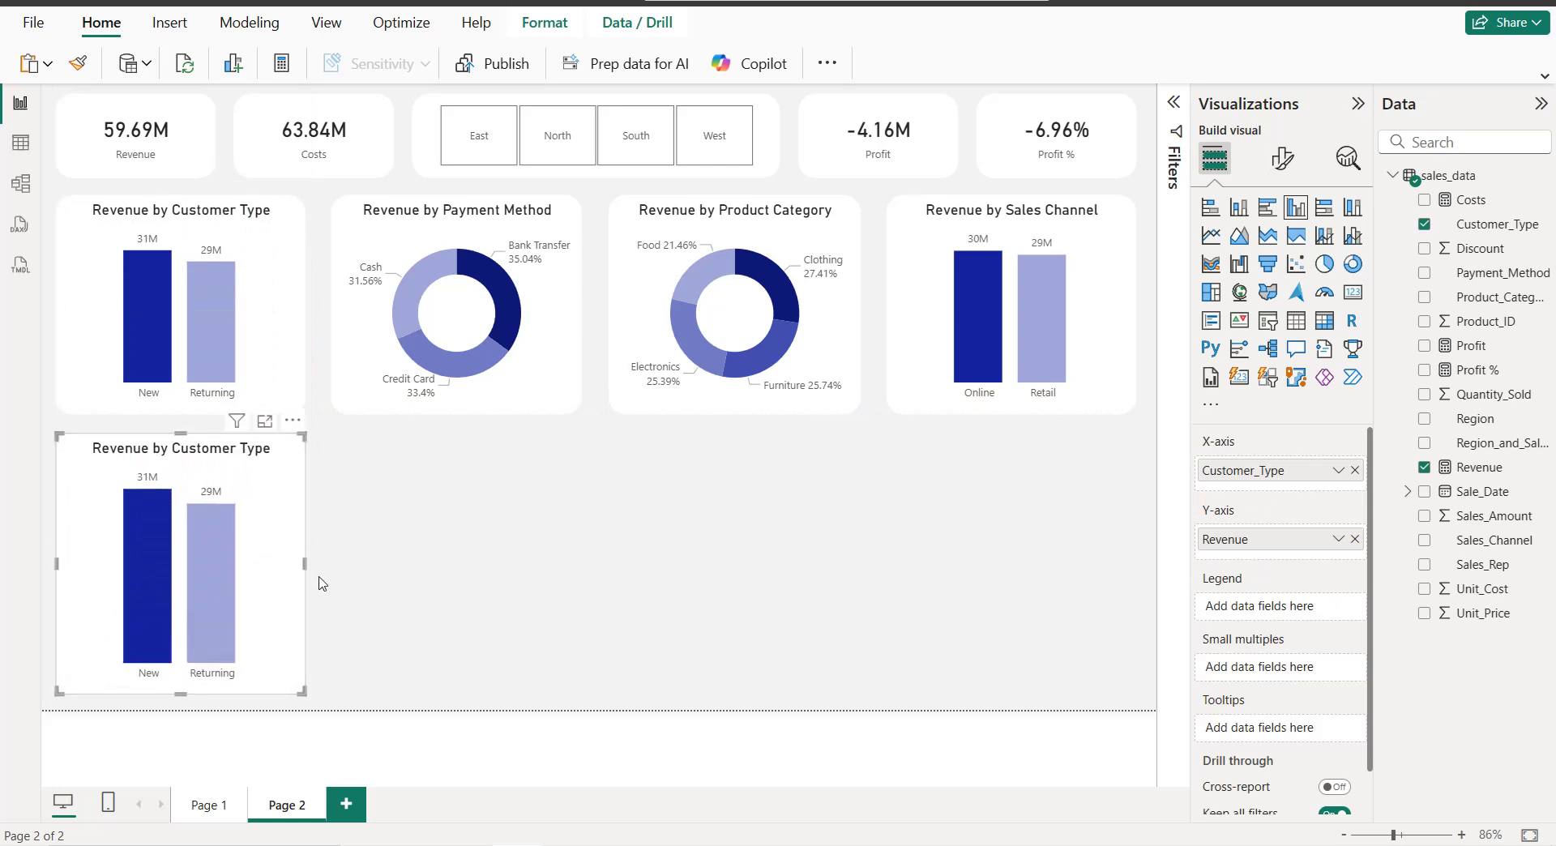
drag(306, 569, 579, 591)
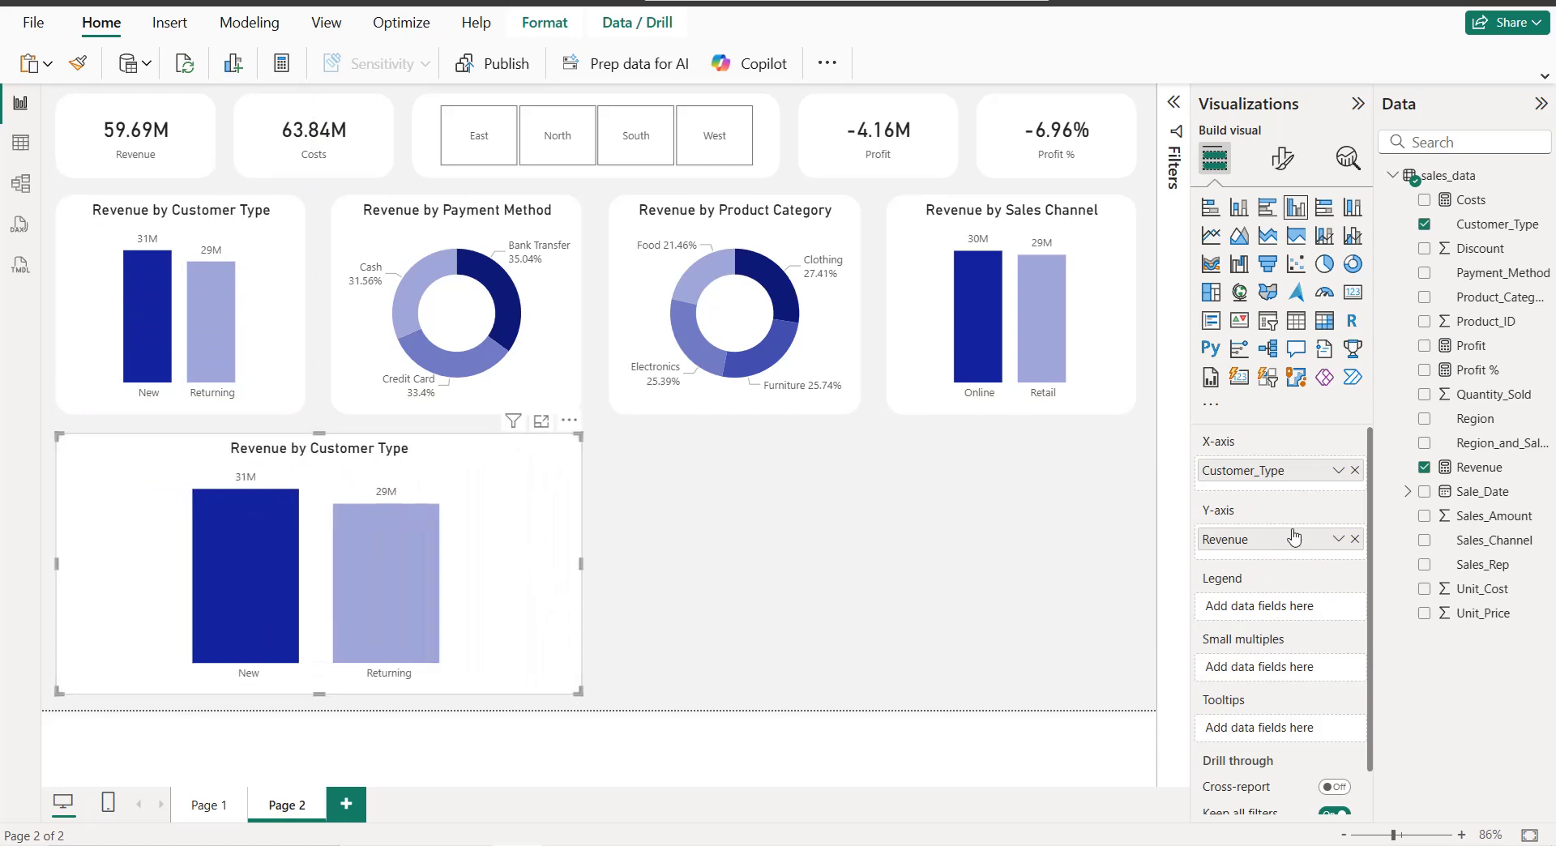
Step: Replace Customer_Type with Region_and_Sales_Rep on the duplicated chart's X-axis and turn off its data labels
click(1354, 472)
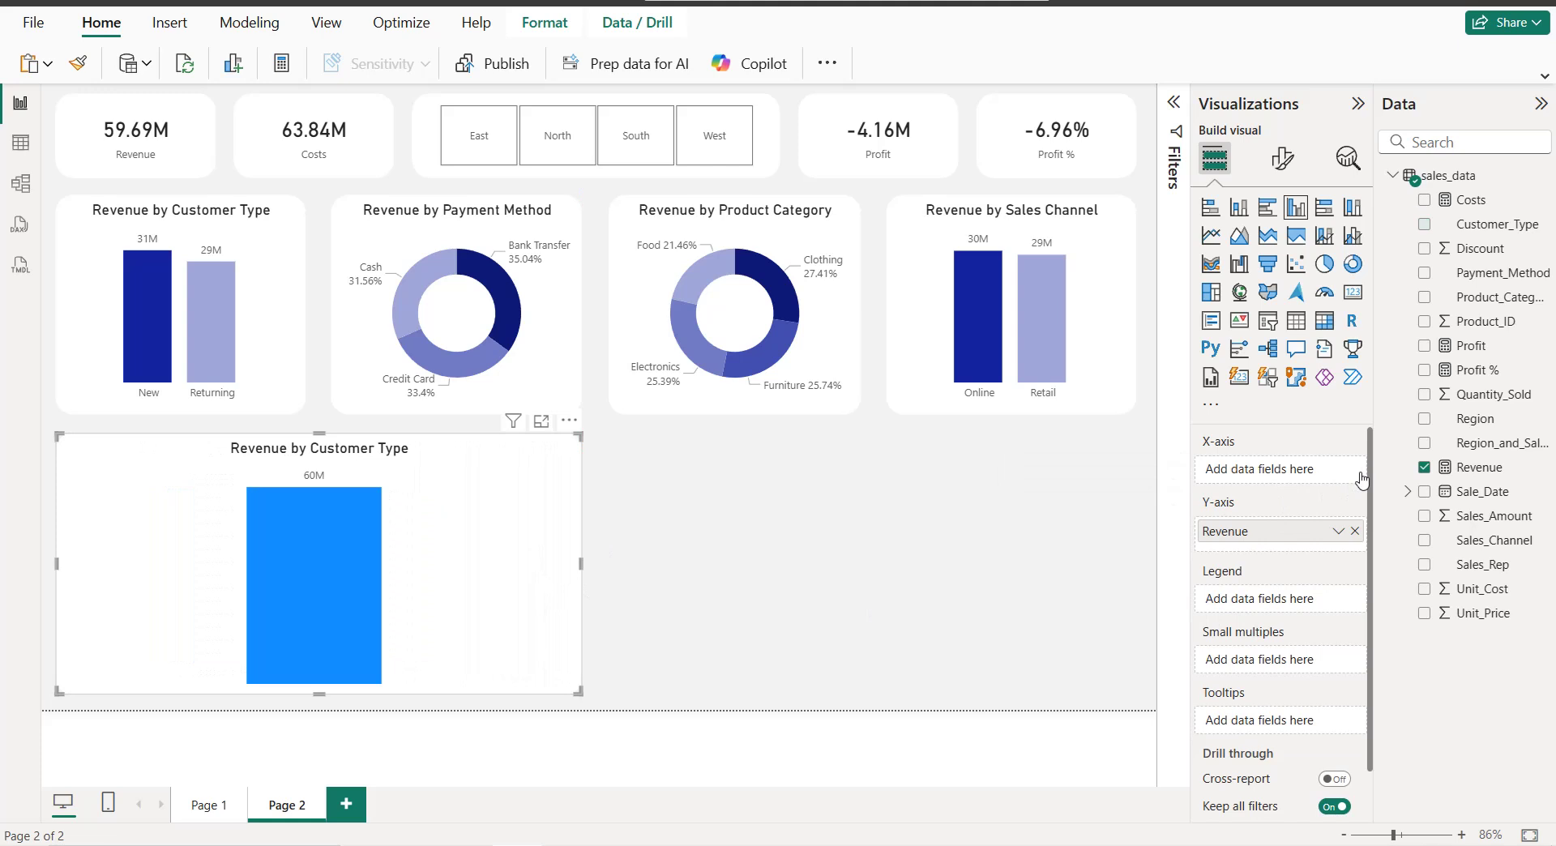
click(1423, 443)
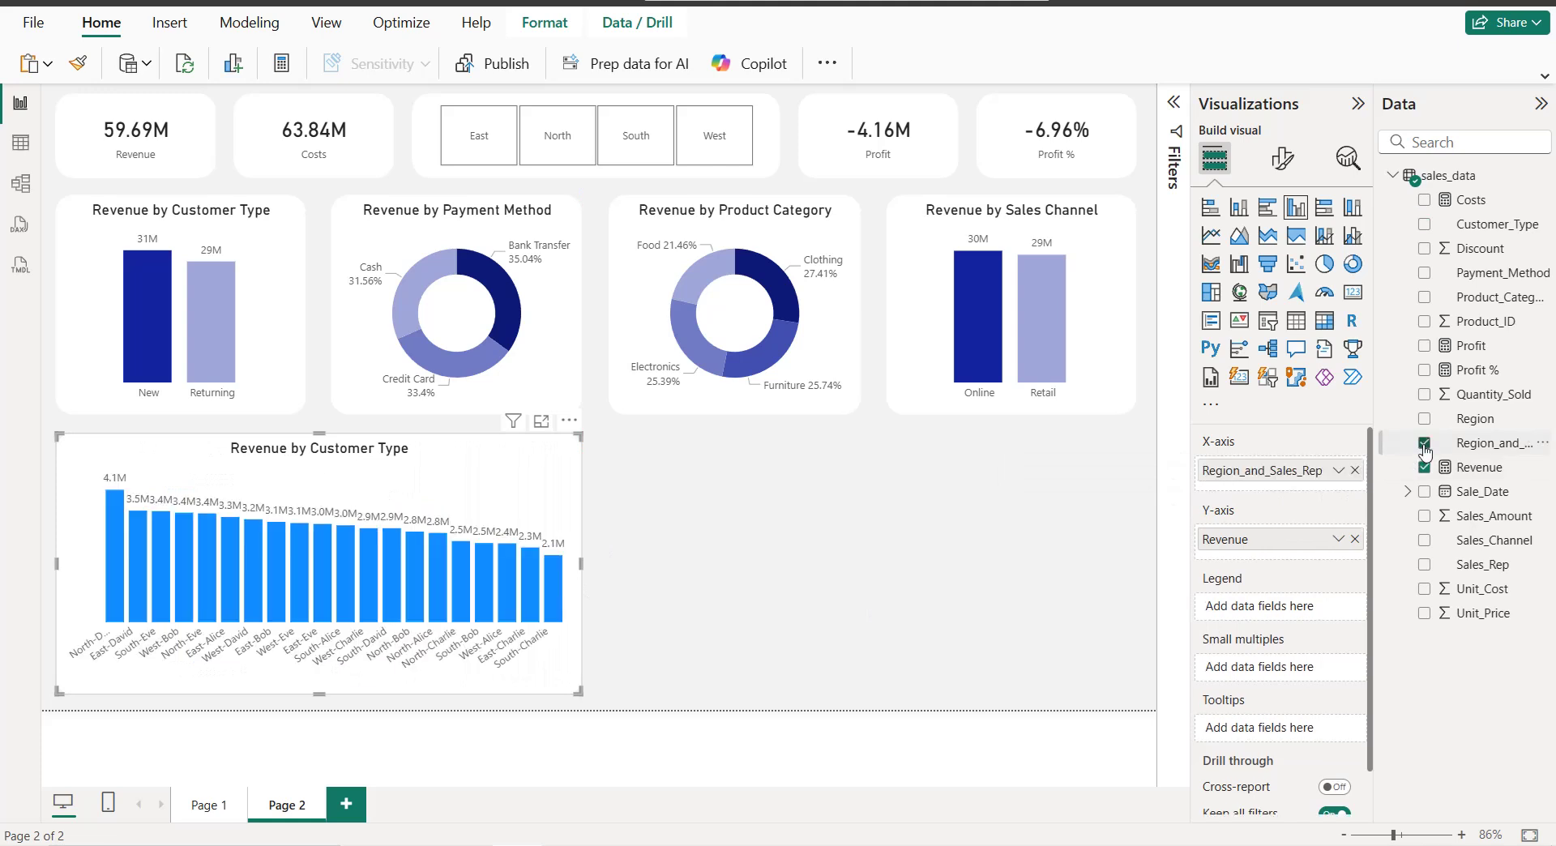
click(1286, 155)
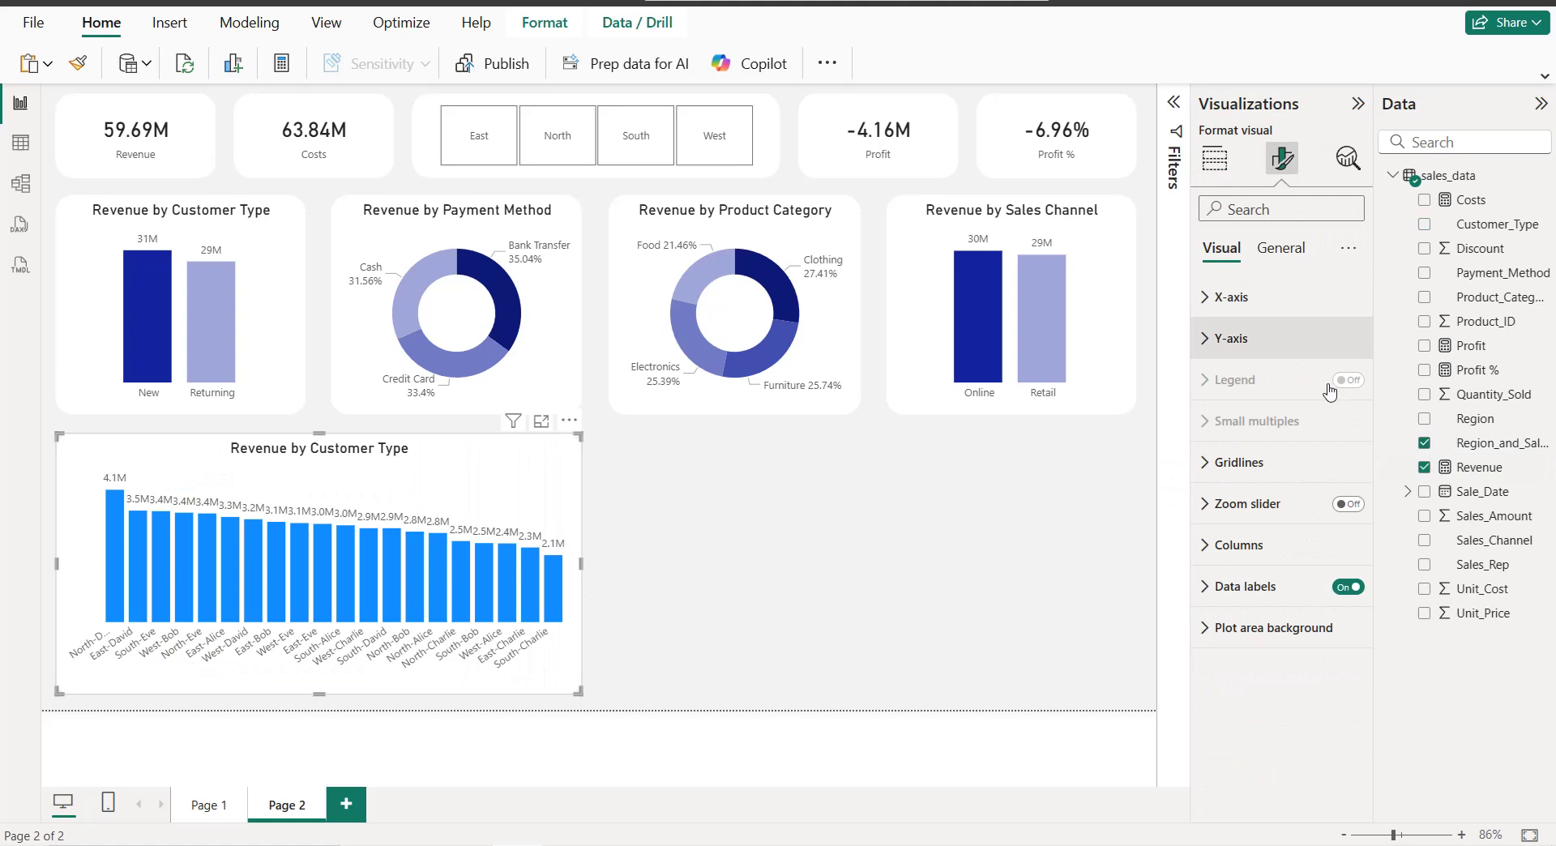
click(1341, 588)
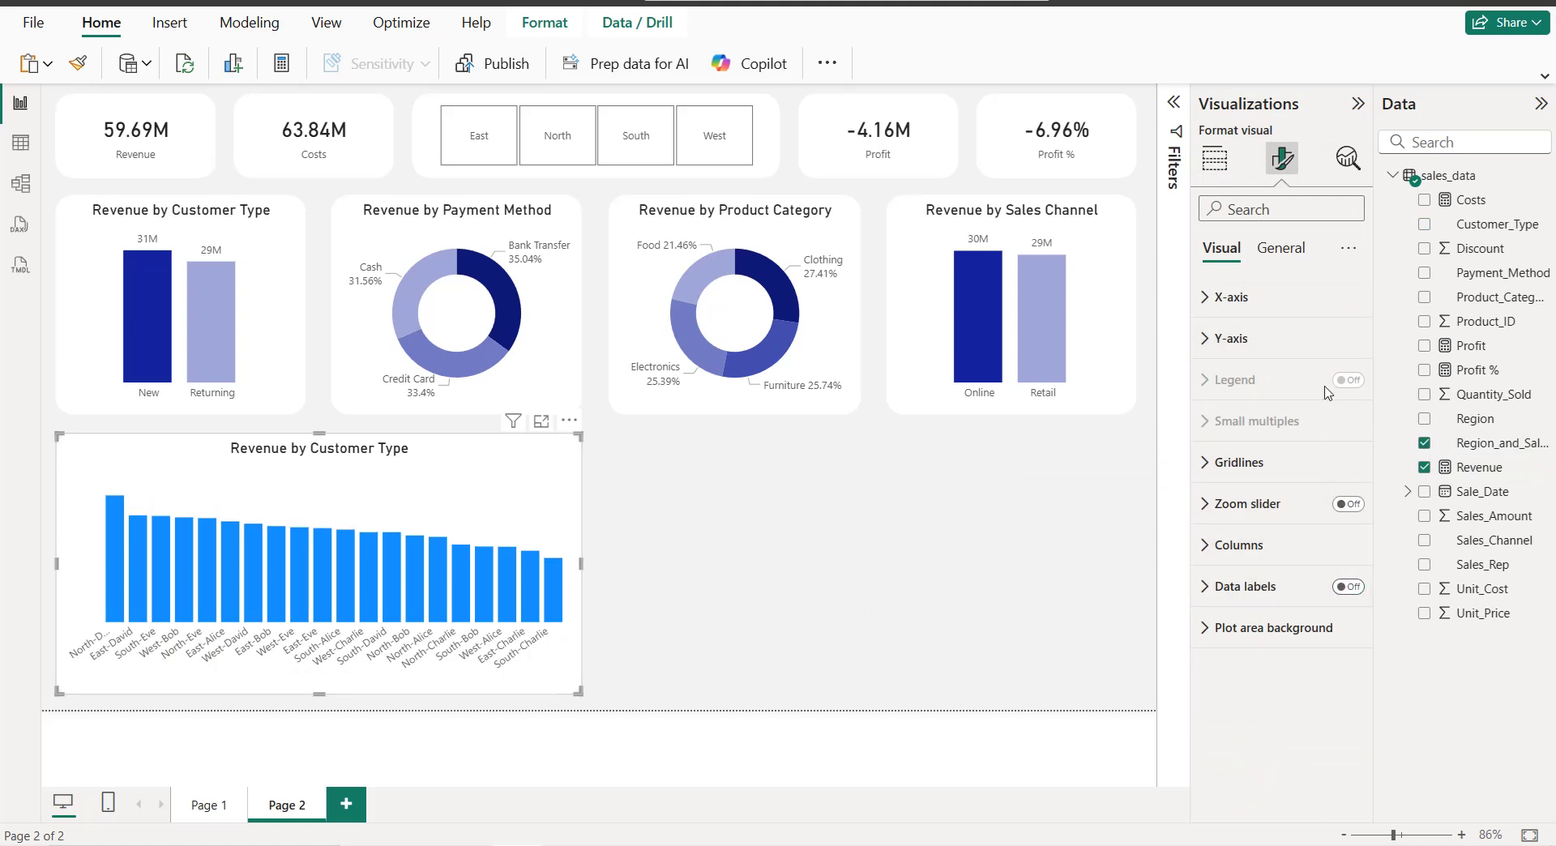
Step: Show the Y-axis values on the wide column chart and set the X-axis label font size to 8
click(1254, 345)
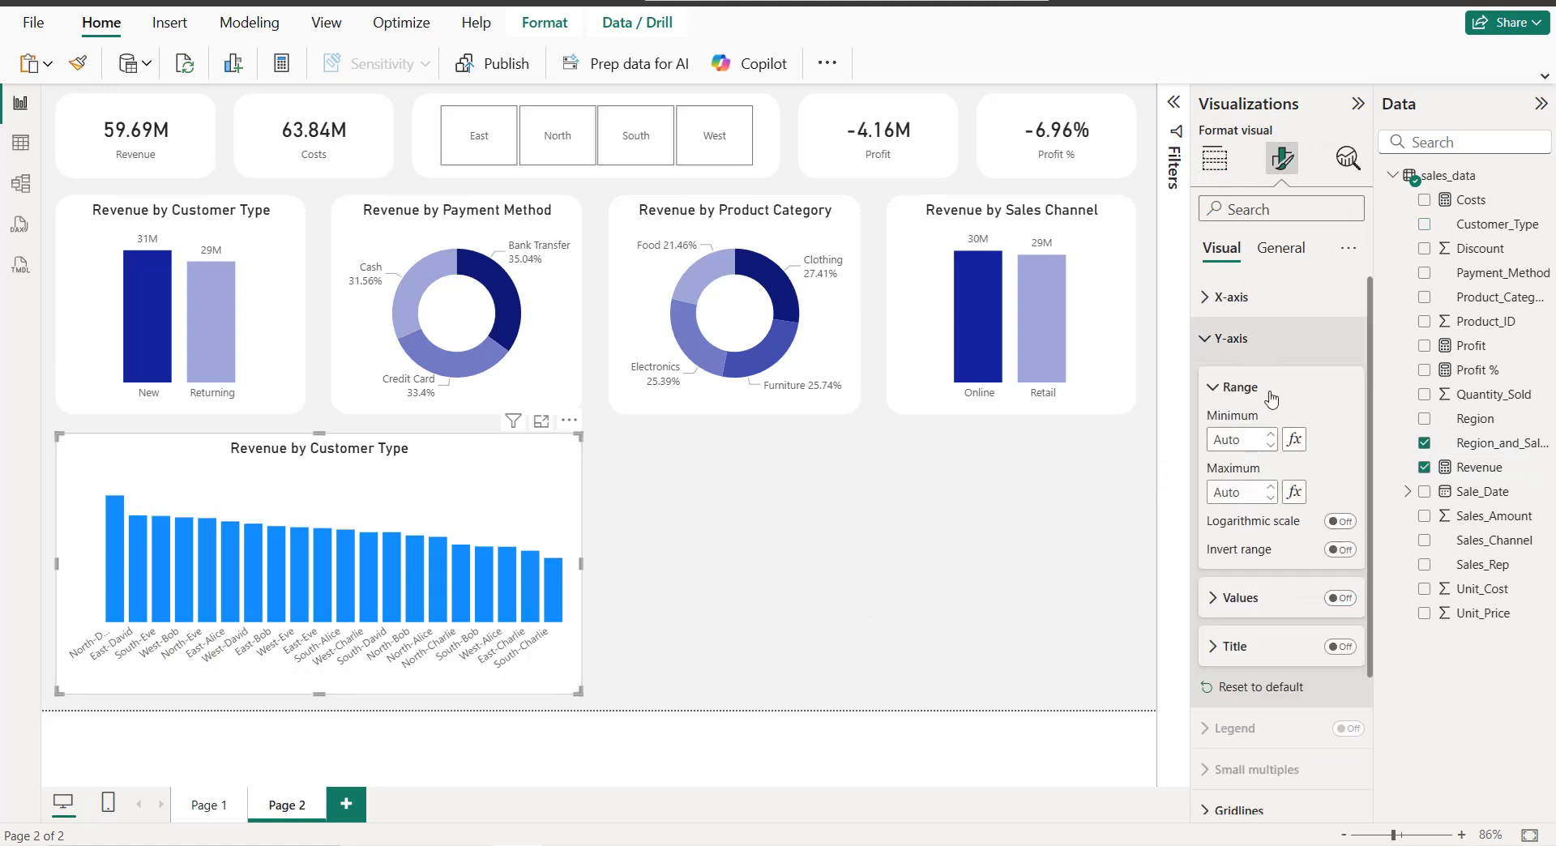
click(1342, 599)
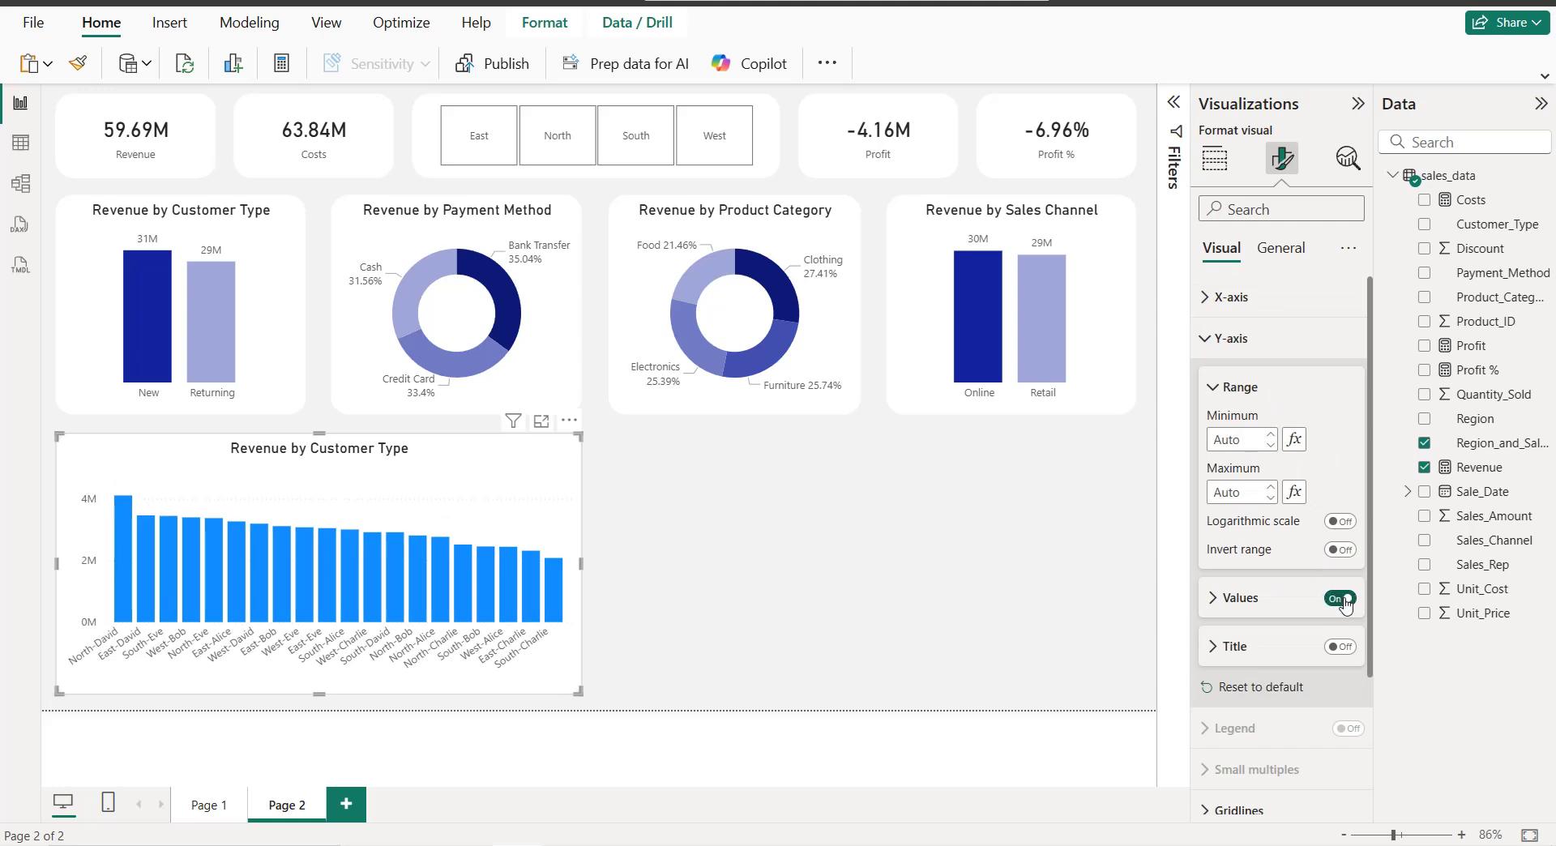
click(1245, 308)
click(1339, 346)
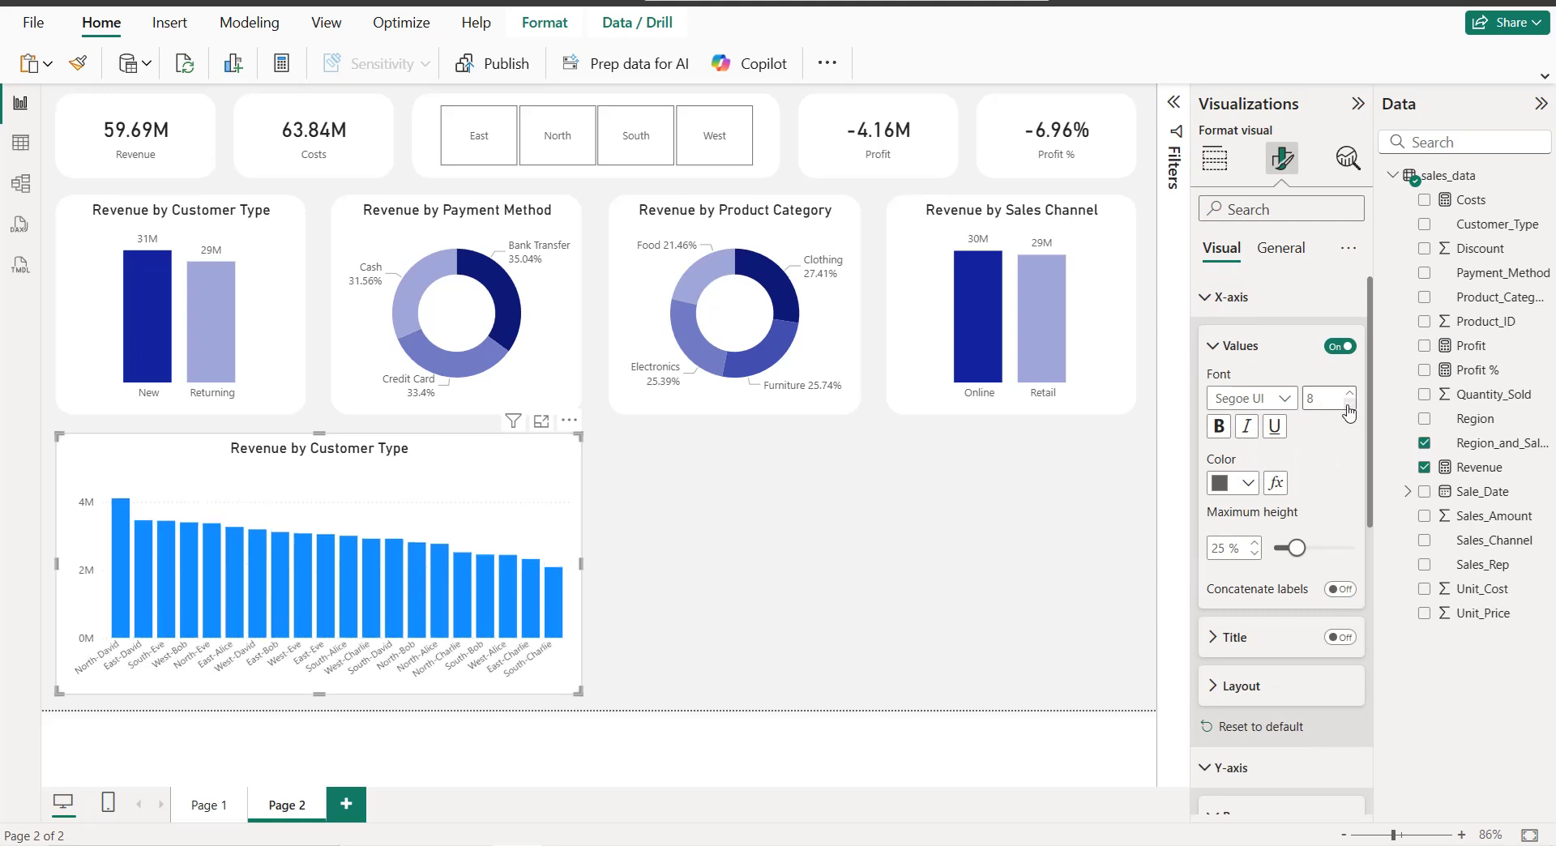
click(1261, 293)
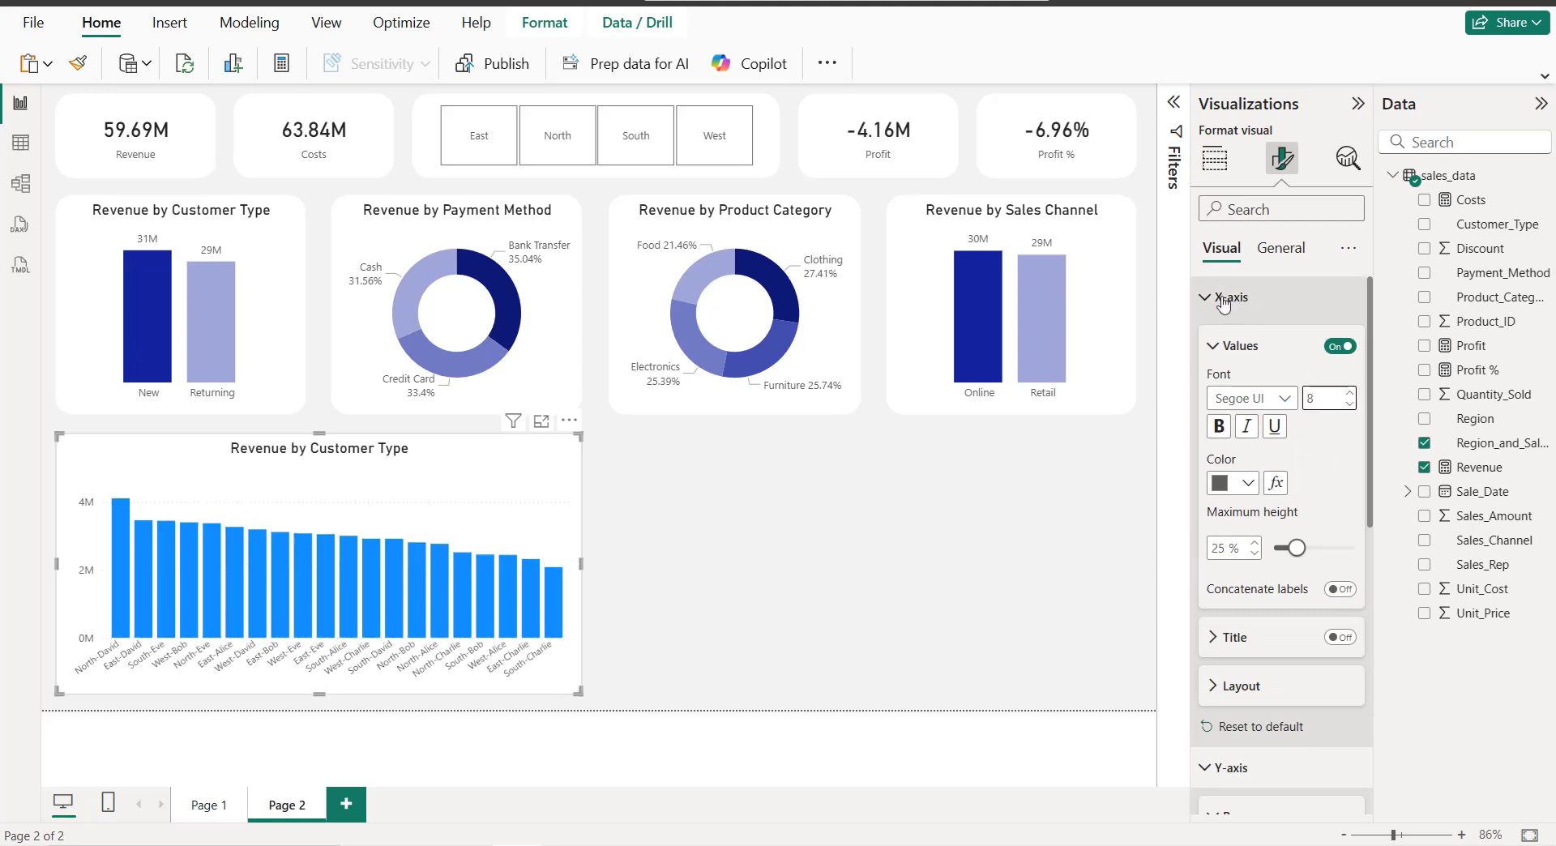
Step: Change the wide column chart's title to "Revenue by Region and Sales Rep."
click(1280, 248)
click(1275, 340)
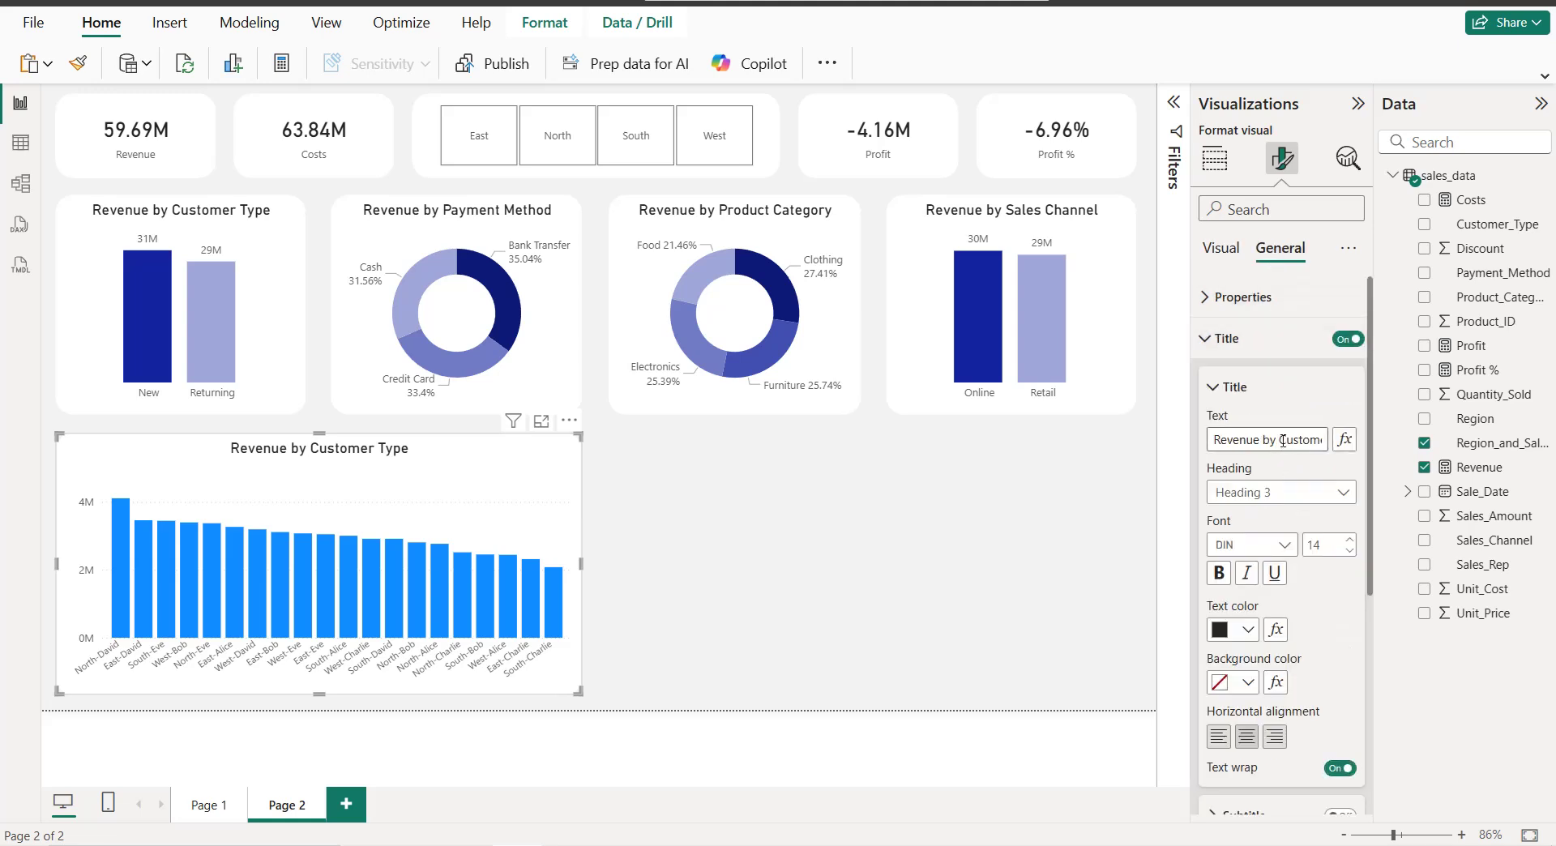
drag(1279, 439, 1326, 439)
text(Region and Sales Rep.)
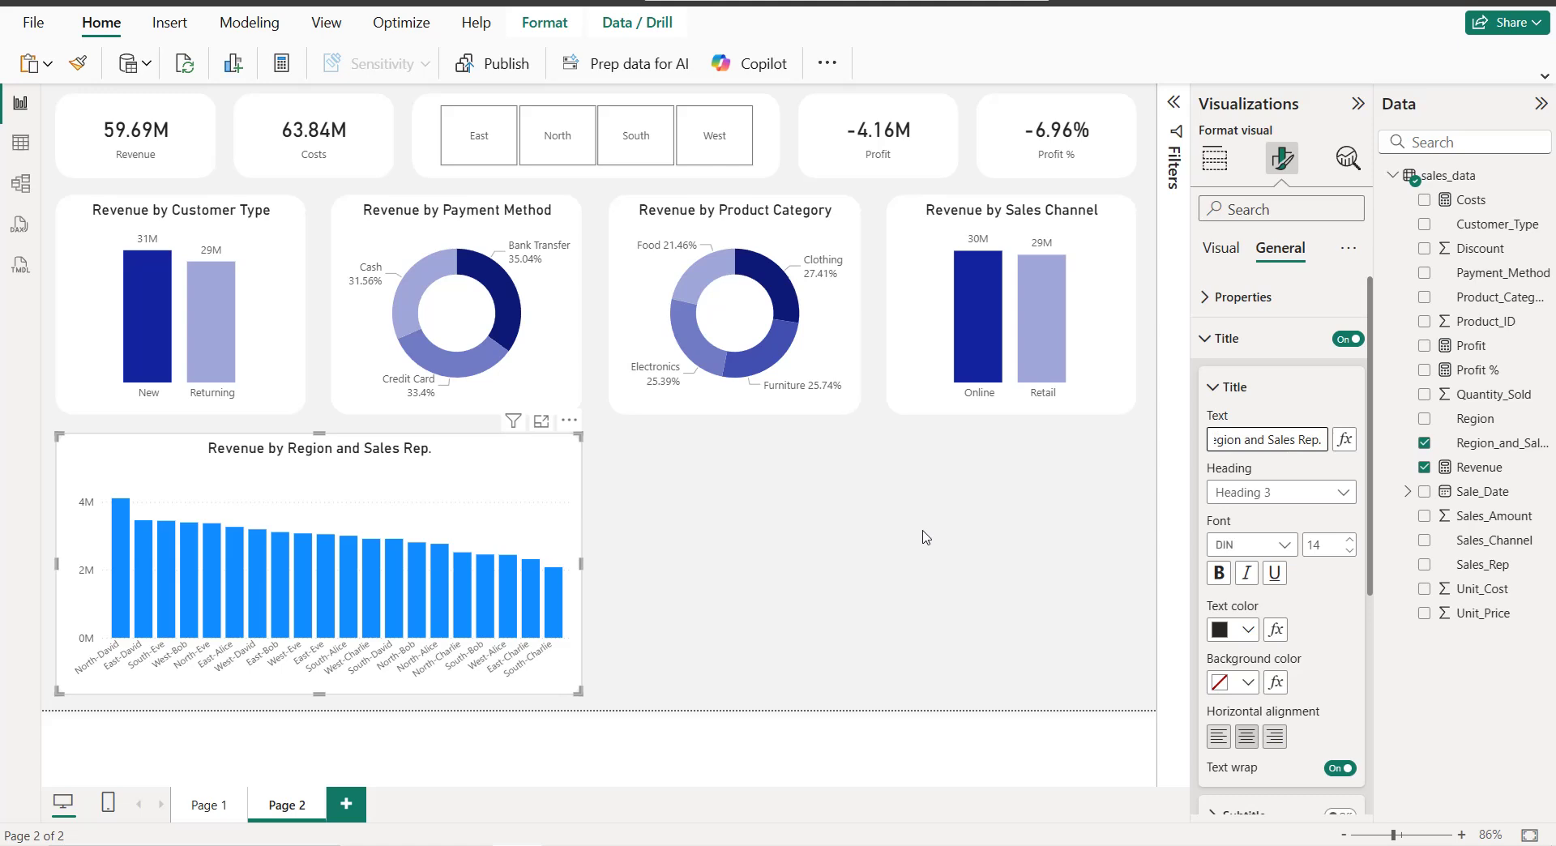
click(1221, 338)
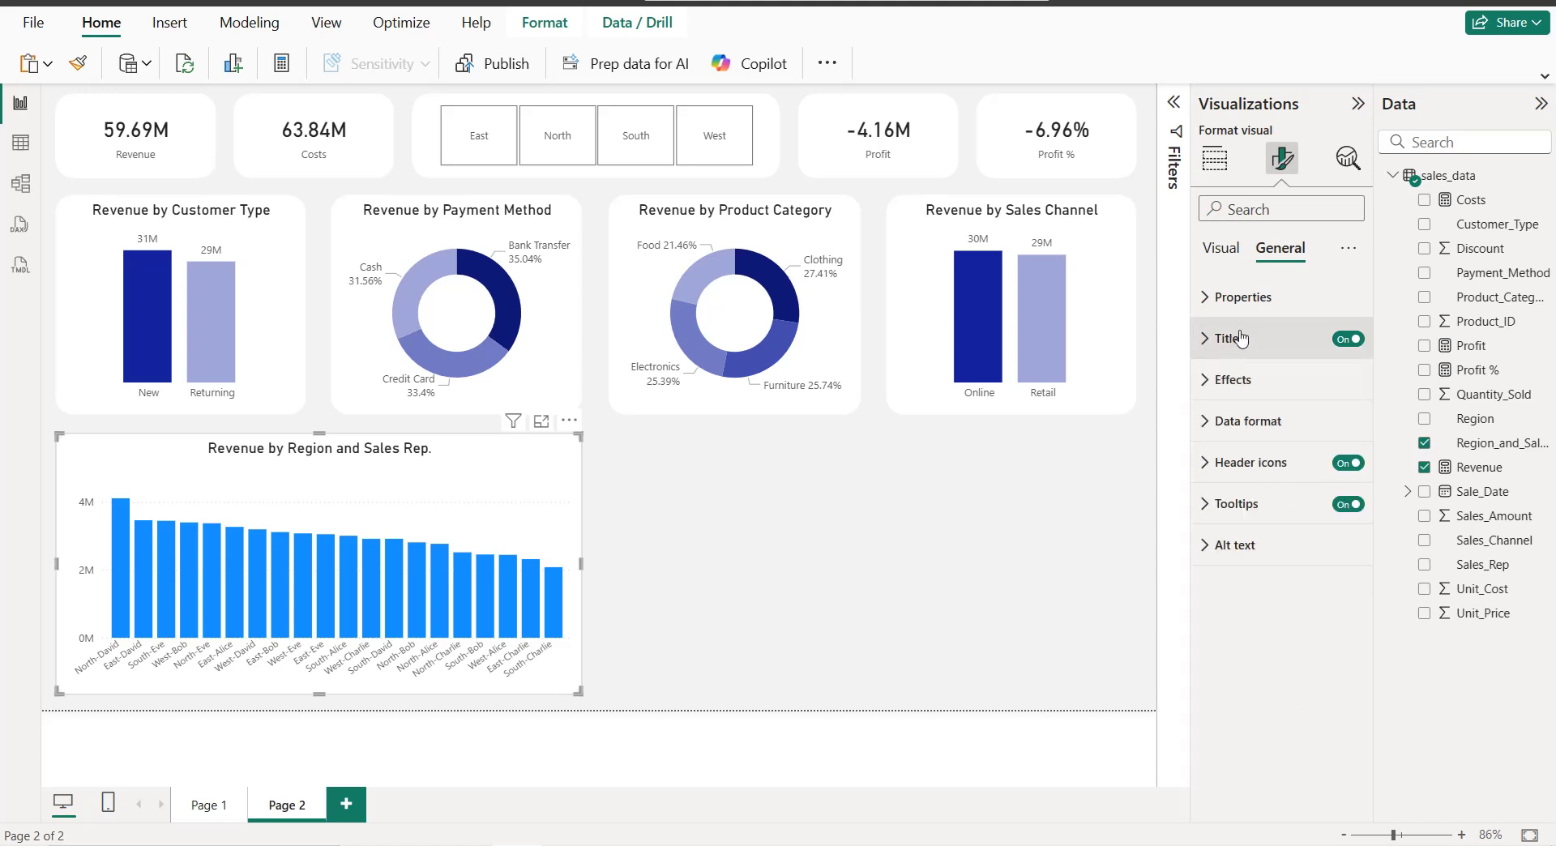
Step: Set all columns of the Revenue by Region and Sales Rep. chart to the recently used dark navy
click(1225, 249)
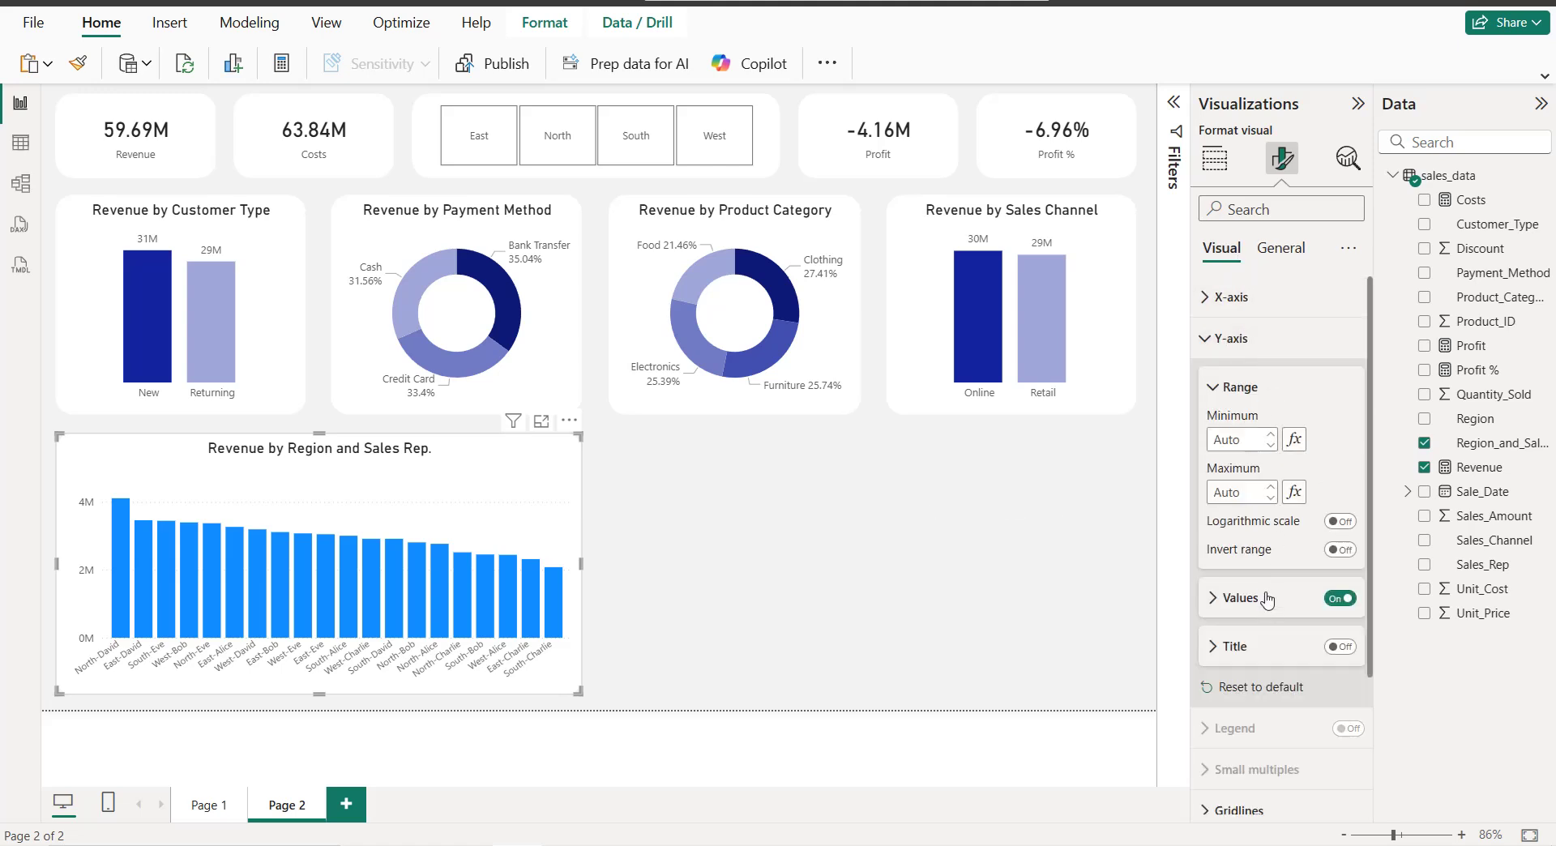
scroll(1266, 599, down, 3)
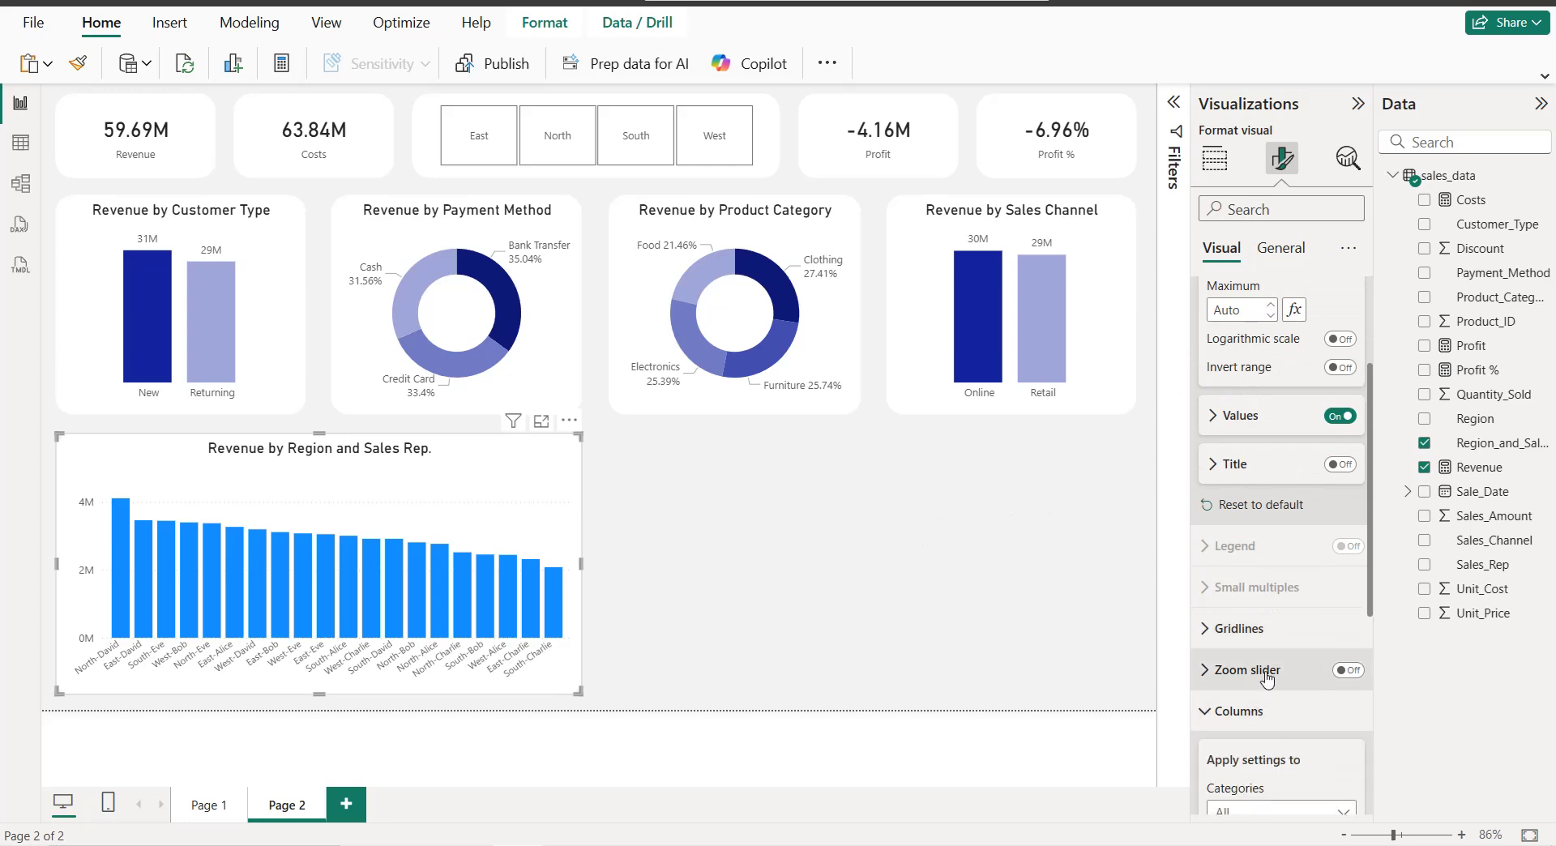
scroll(1266, 679, down, 5)
click(1248, 508)
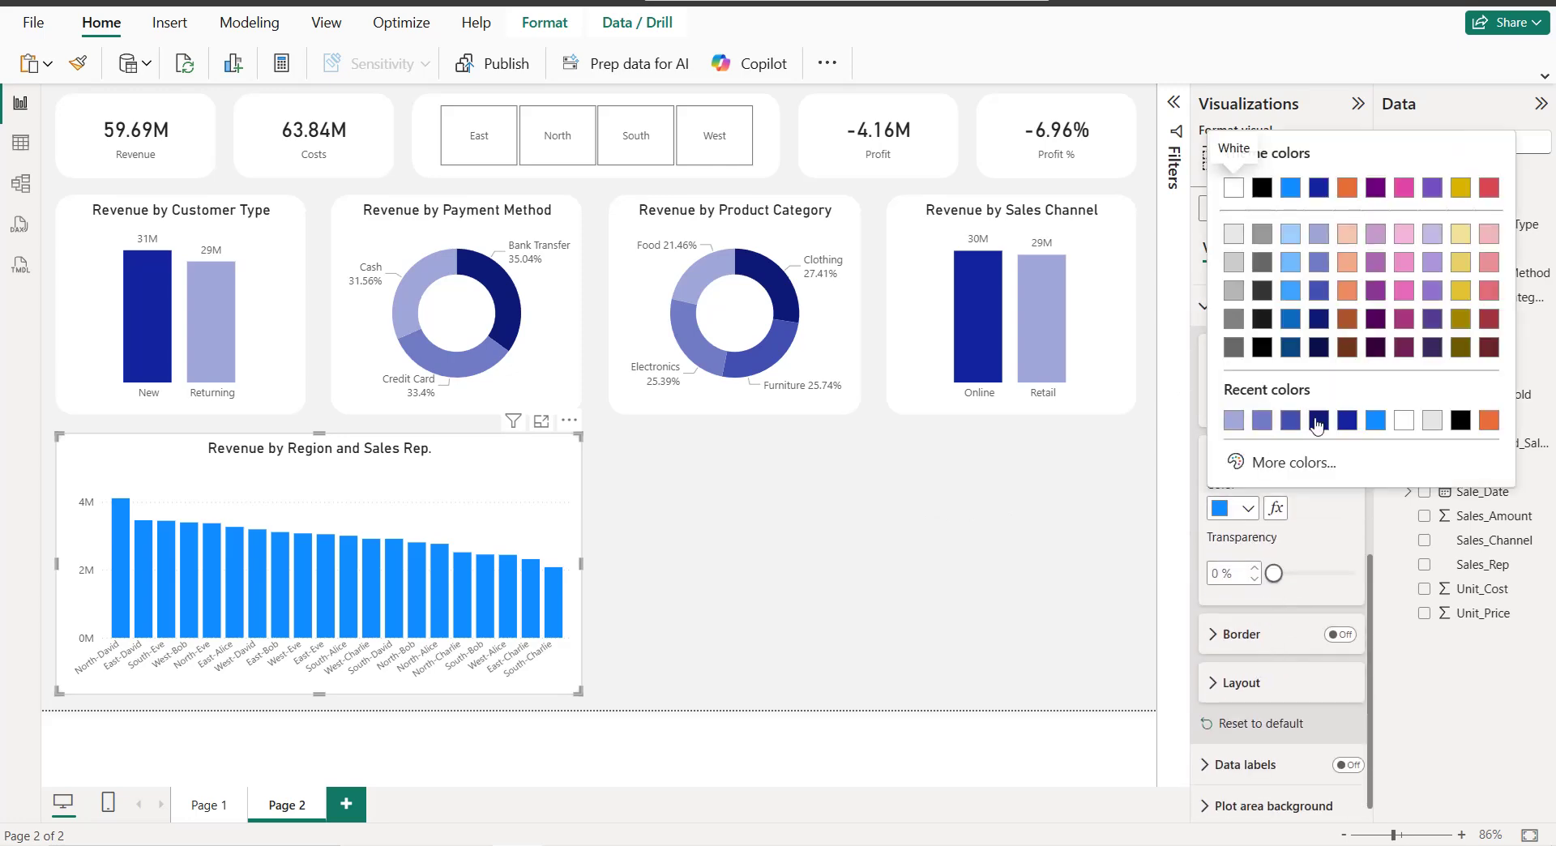
click(1318, 419)
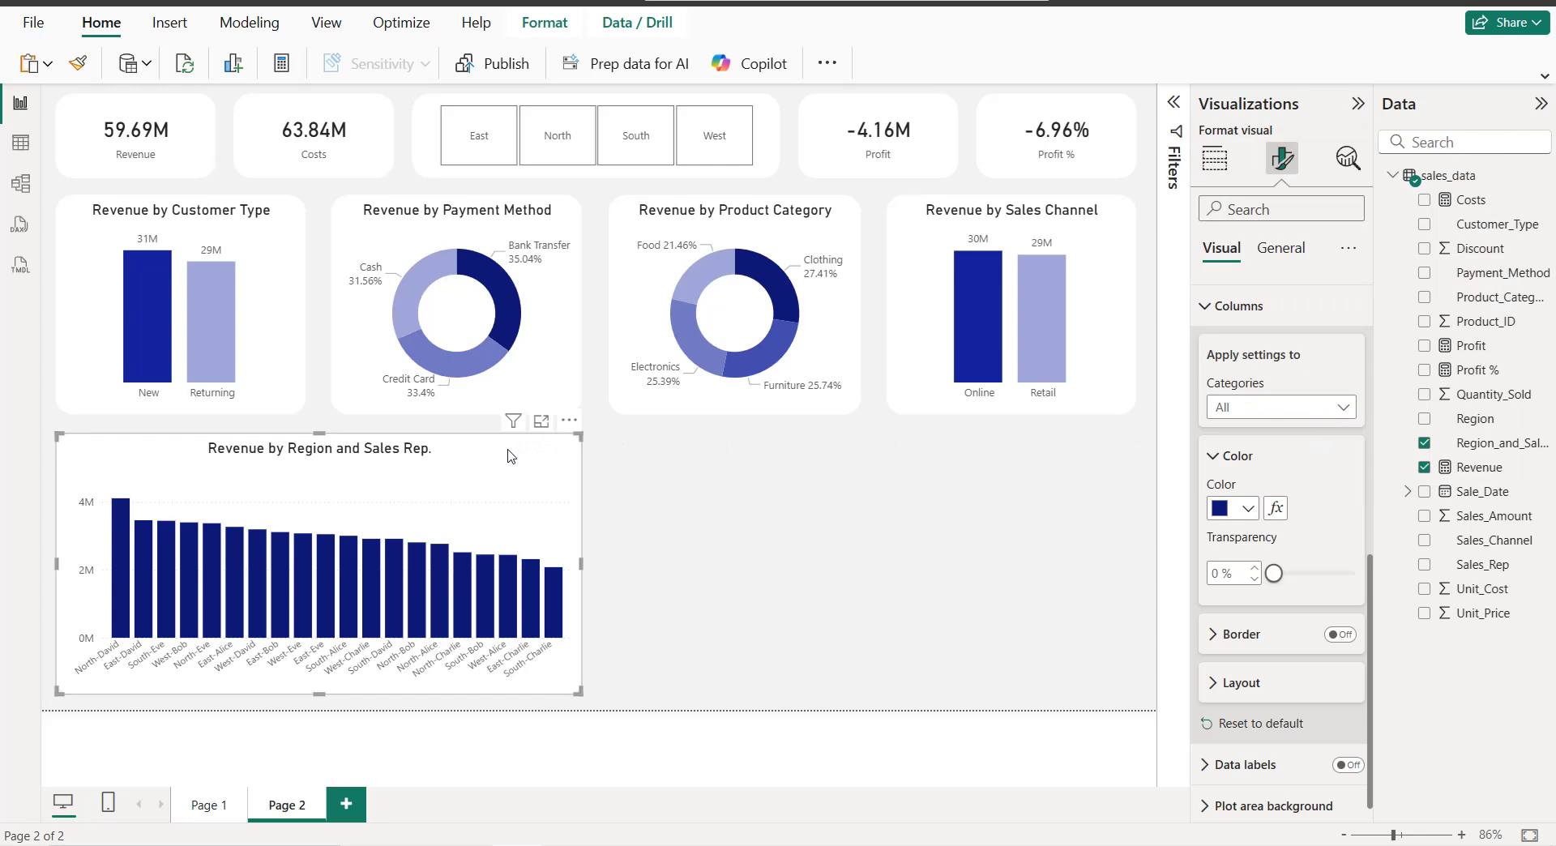
click(653, 452)
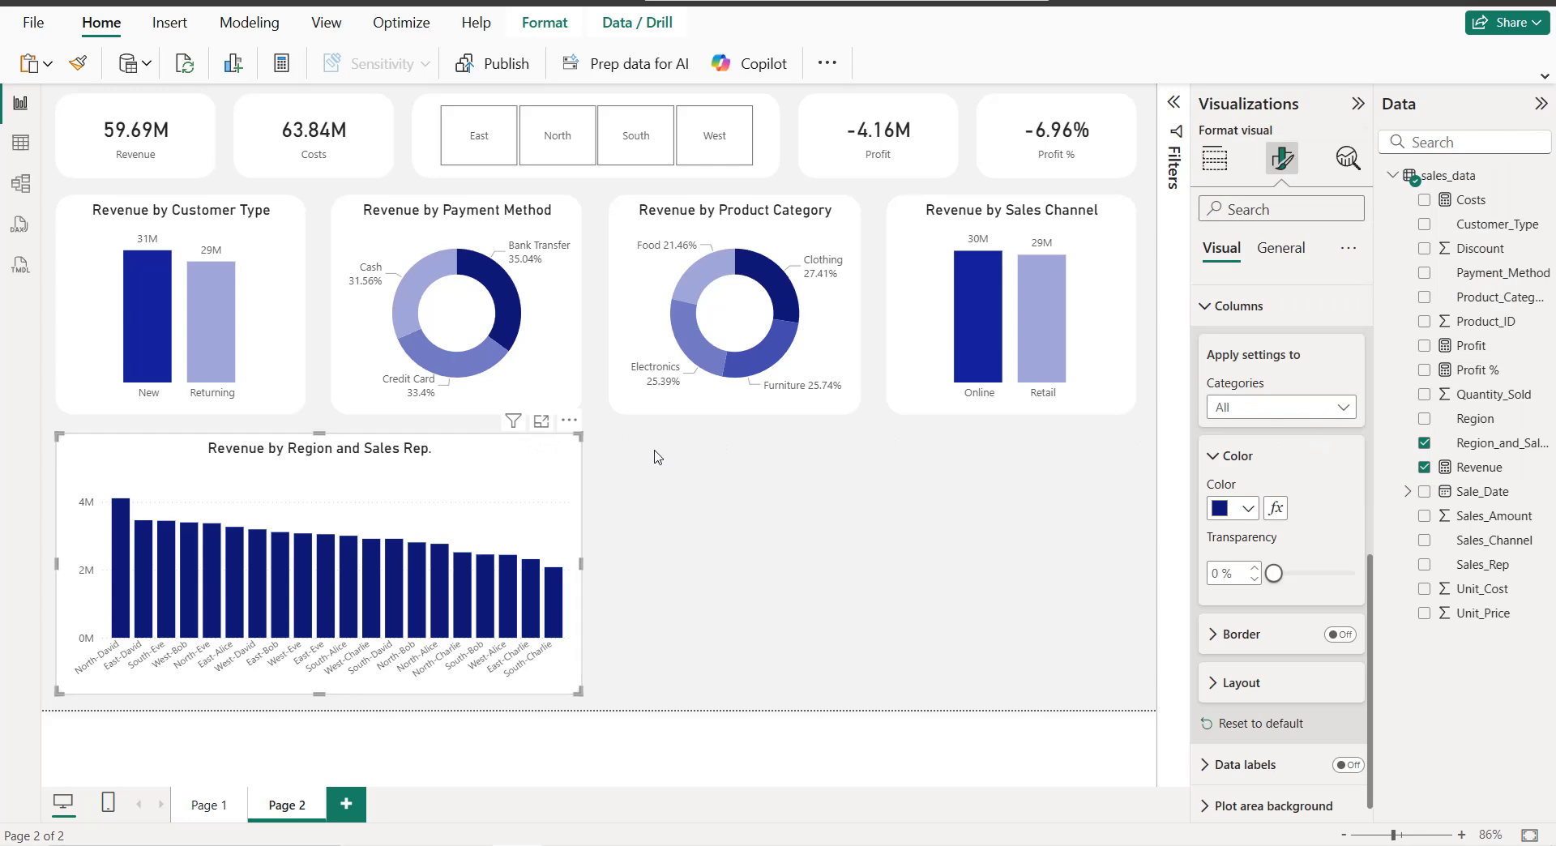
Step: Duplicate the Revenue by Region and Sales Rep. chart into the empty space beside it, below the Product Category and Sales Channel charts
click(500, 468)
key(ctrl+c)
key(ctrl+v)
drag(501, 469, 1046, 456)
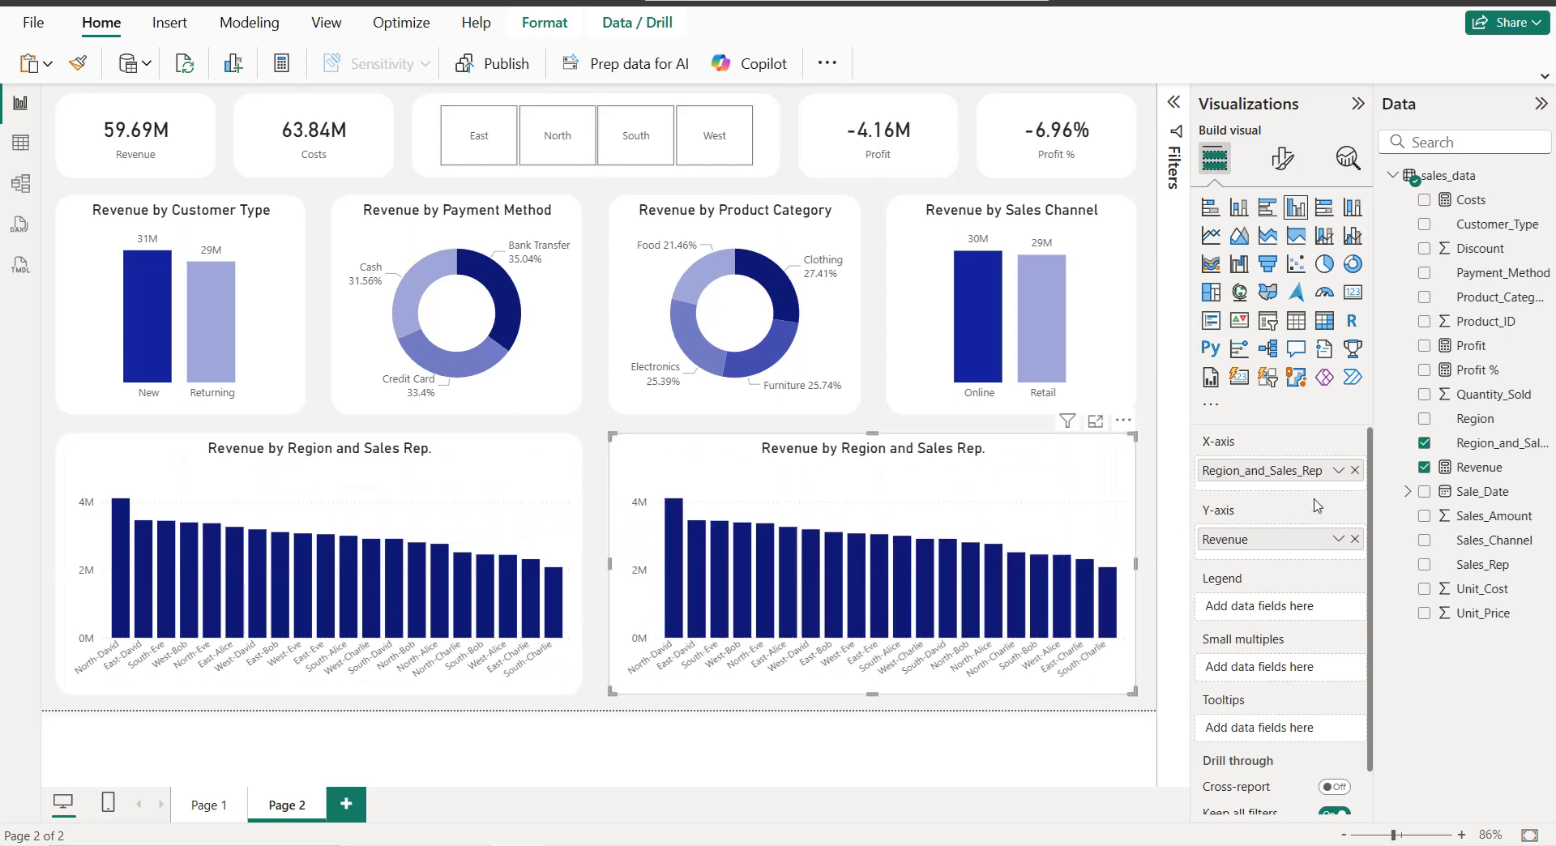
Step: Replace the copied chart's X-axis field with Sale_Date, keeping only the Year and Month levels
click(1354, 471)
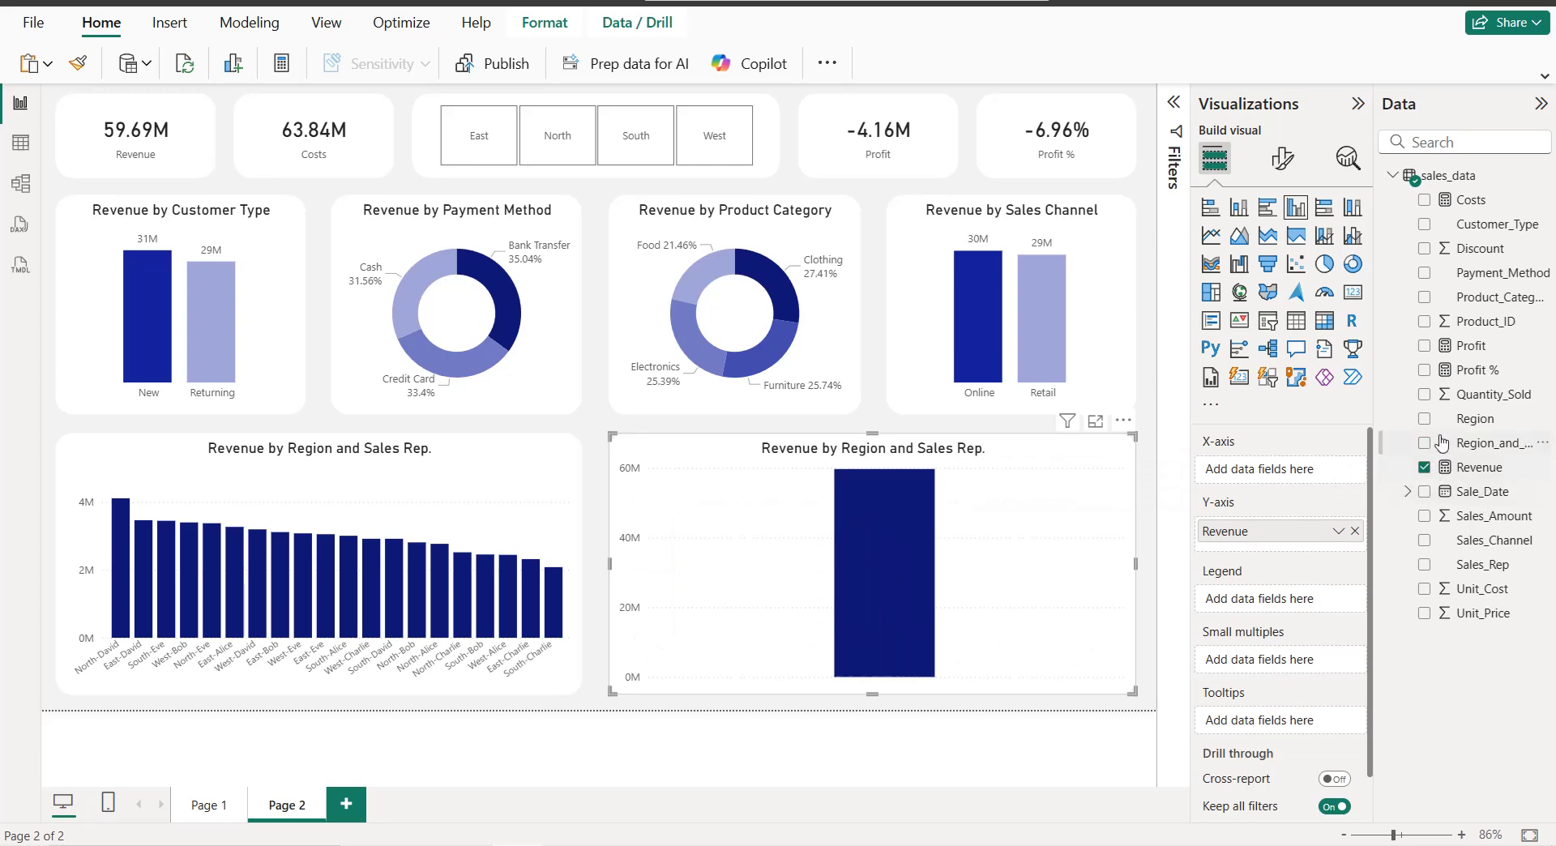
click(1423, 492)
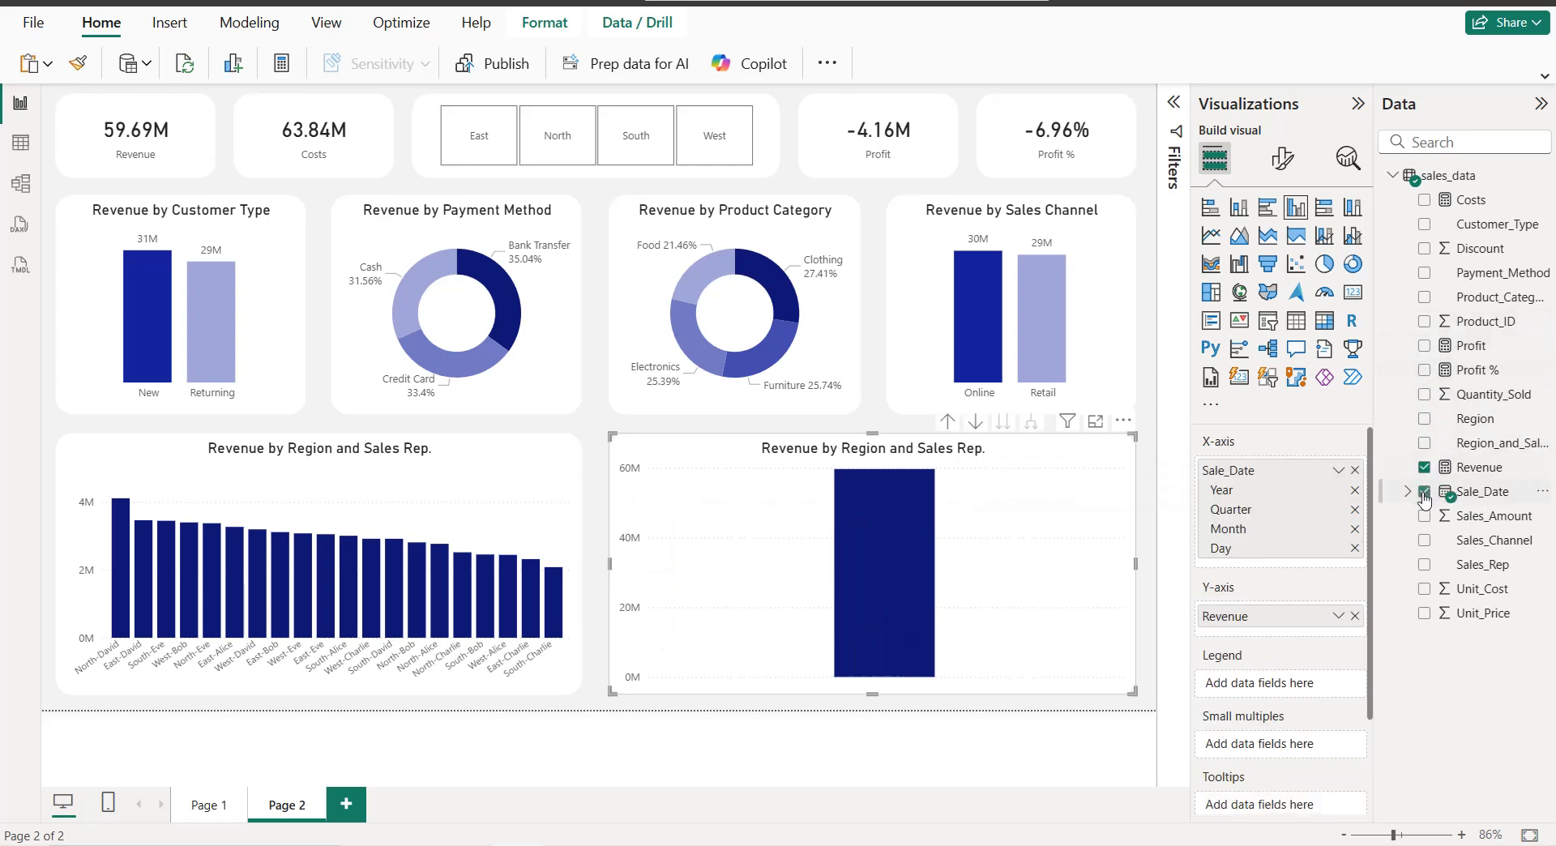
click(1354, 509)
click(1354, 528)
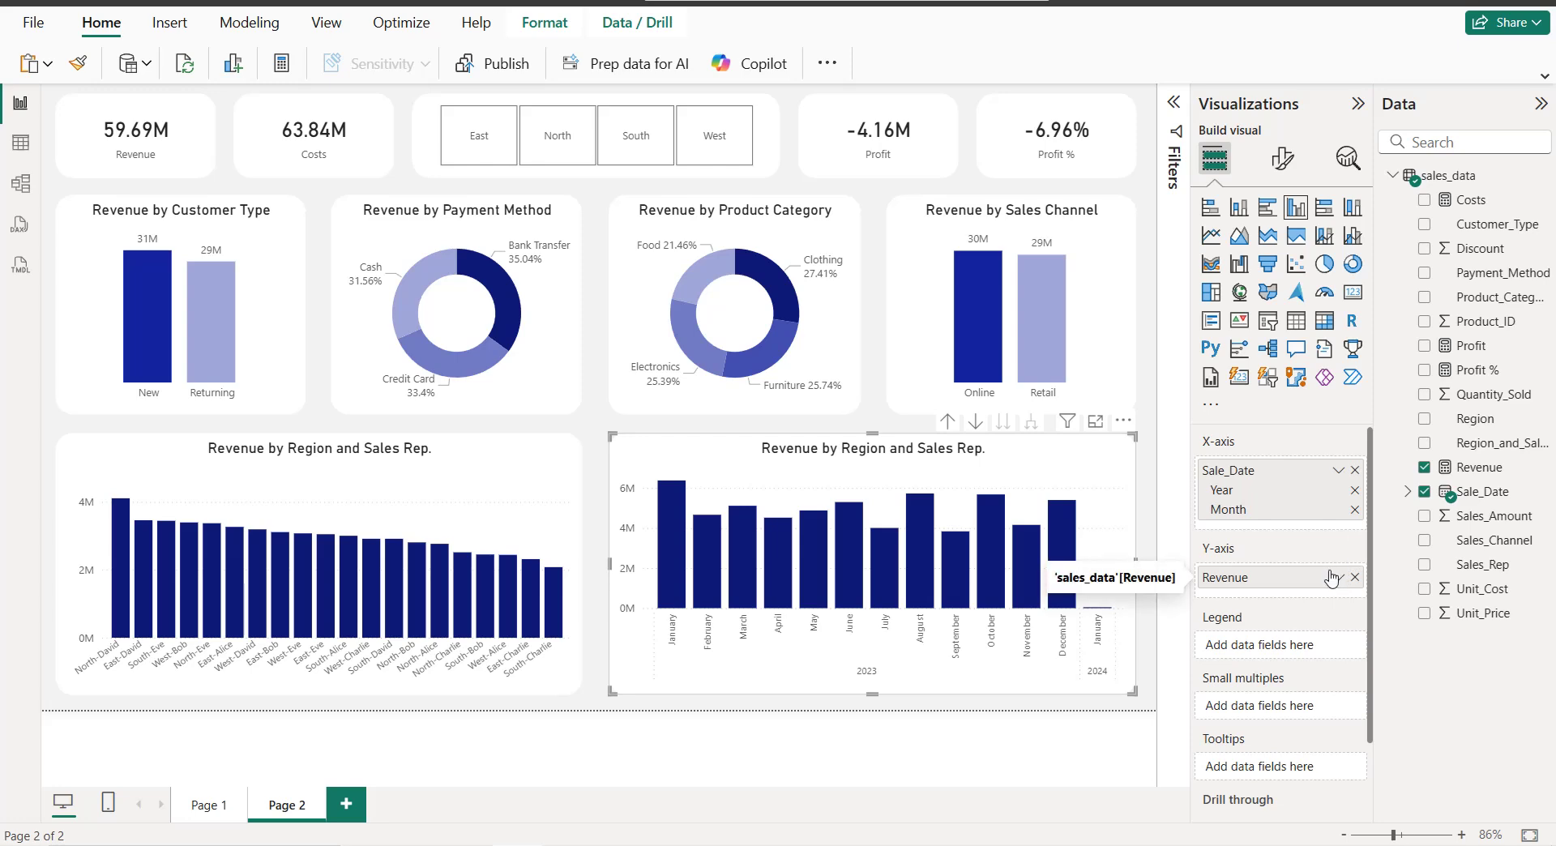
Step: Convert the Sale_Date chart to an area chart and add Profit to its Y-axis beside Revenue
click(1239, 235)
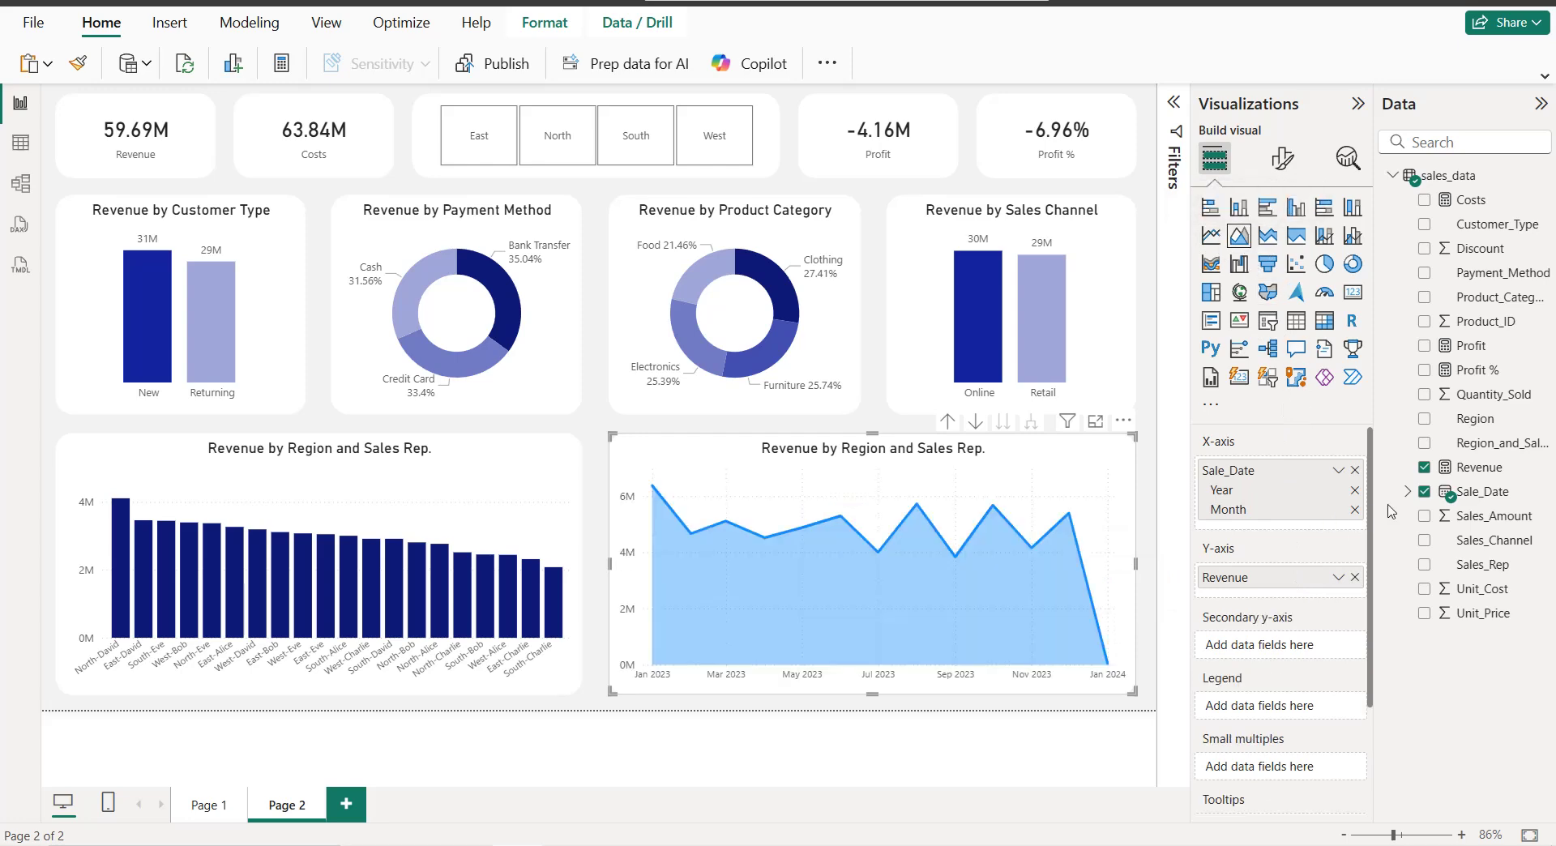
click(1424, 346)
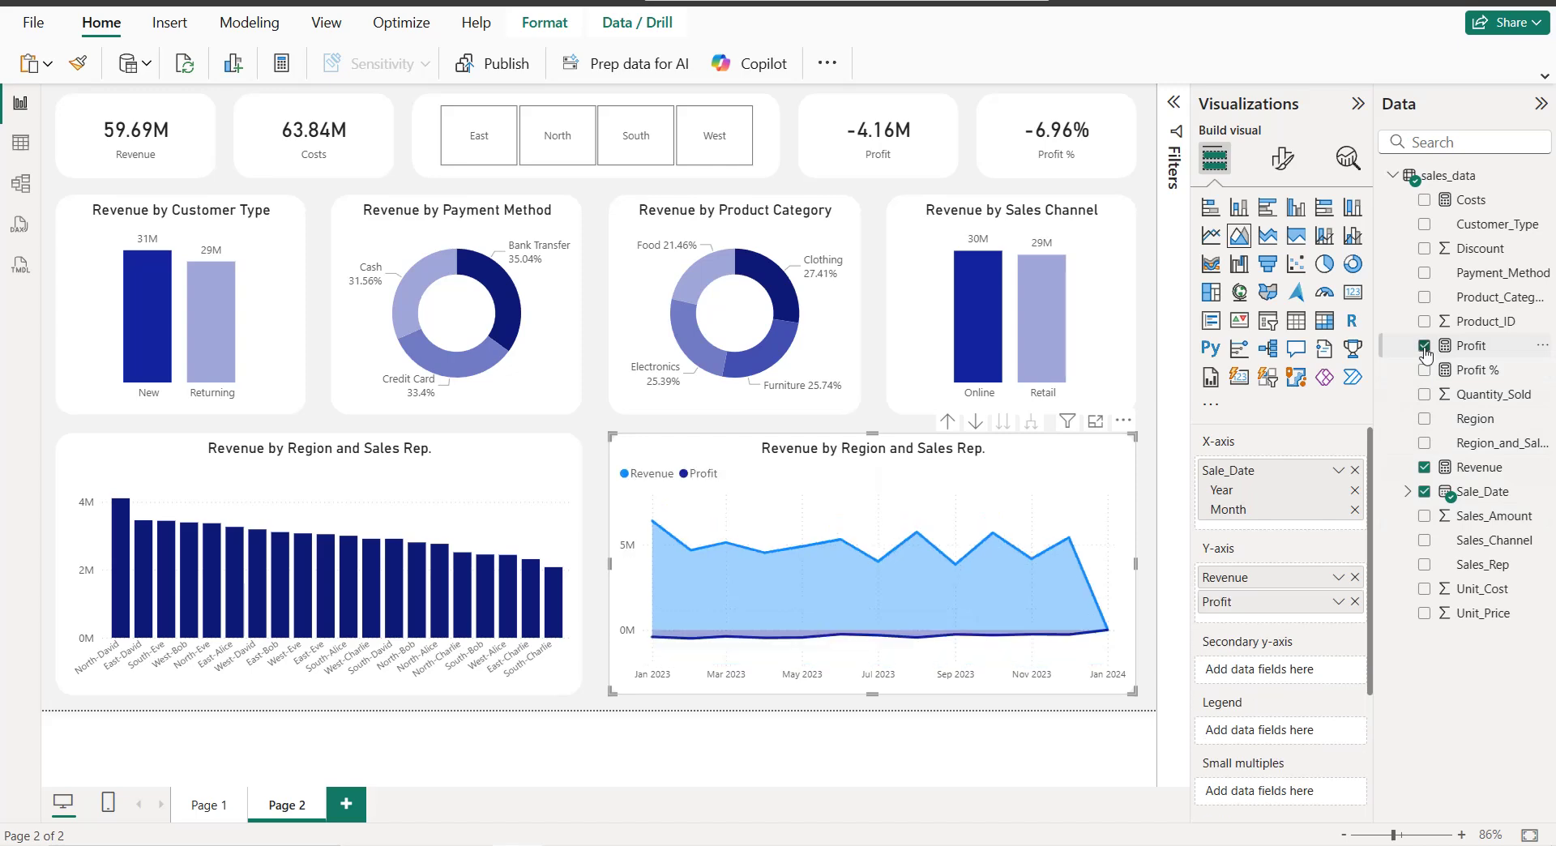
Step: Set the Revenue series line in the Sale_Date area chart to the recently used dark navy
click(1282, 162)
click(1279, 587)
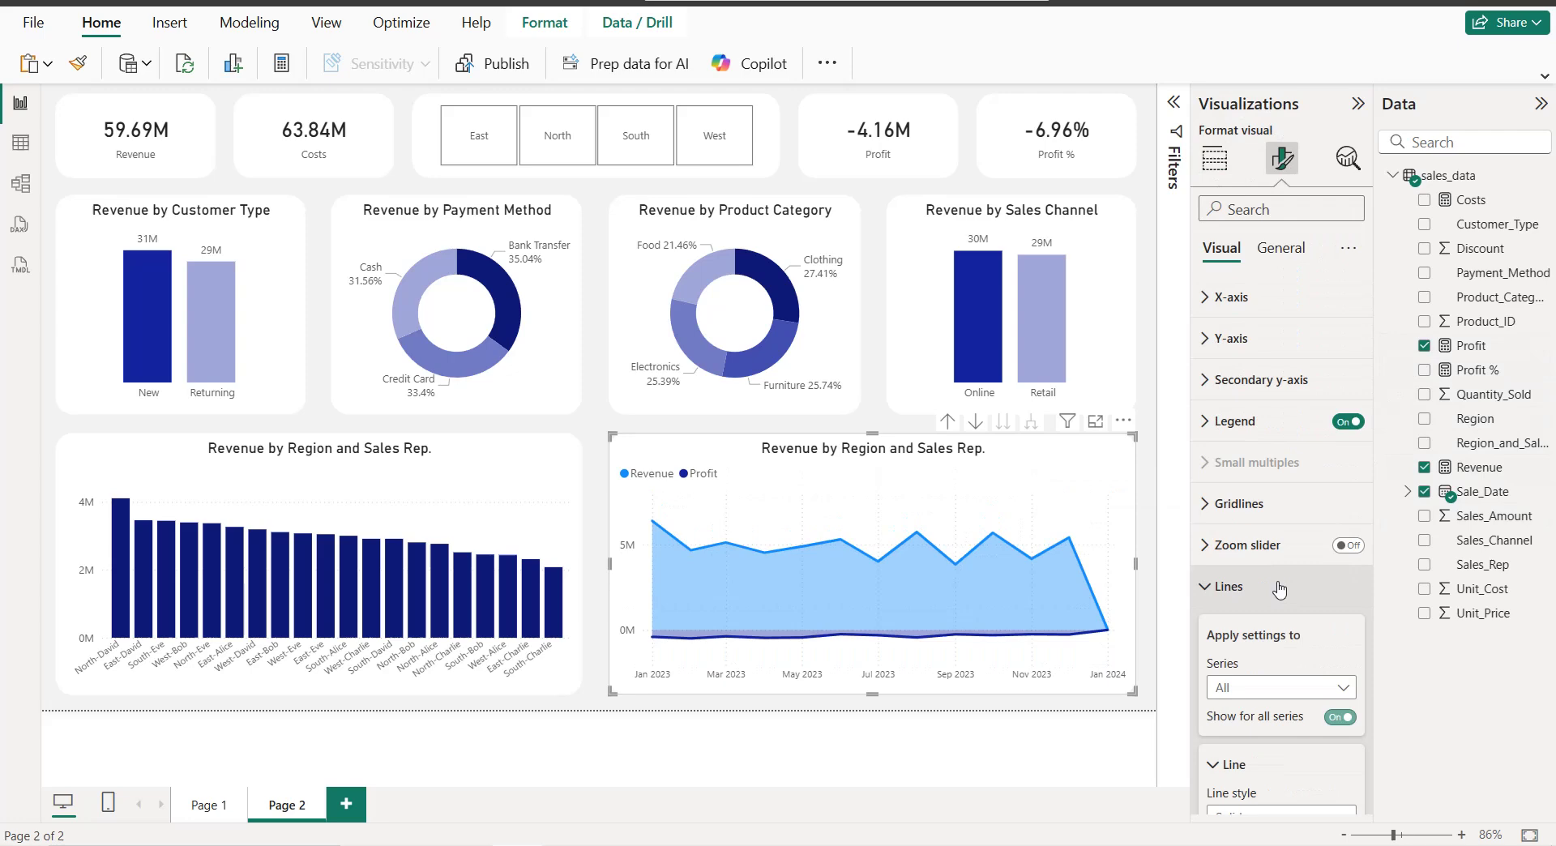
scroll(1279, 587, down, 3)
click(1282, 484)
click(1269, 554)
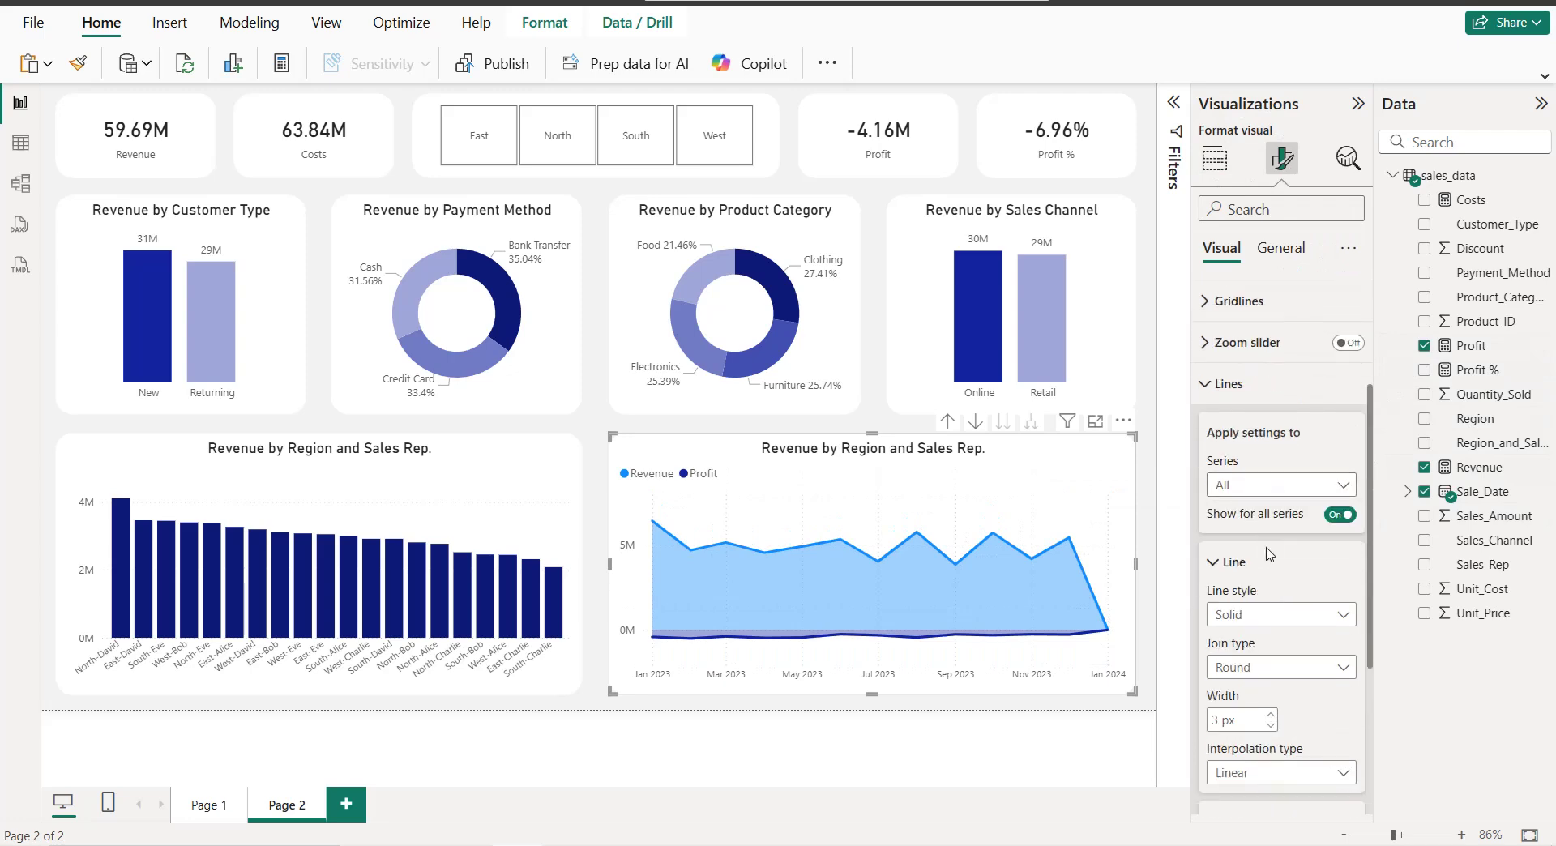
scroll(1267, 577, down, 3)
click(1261, 617)
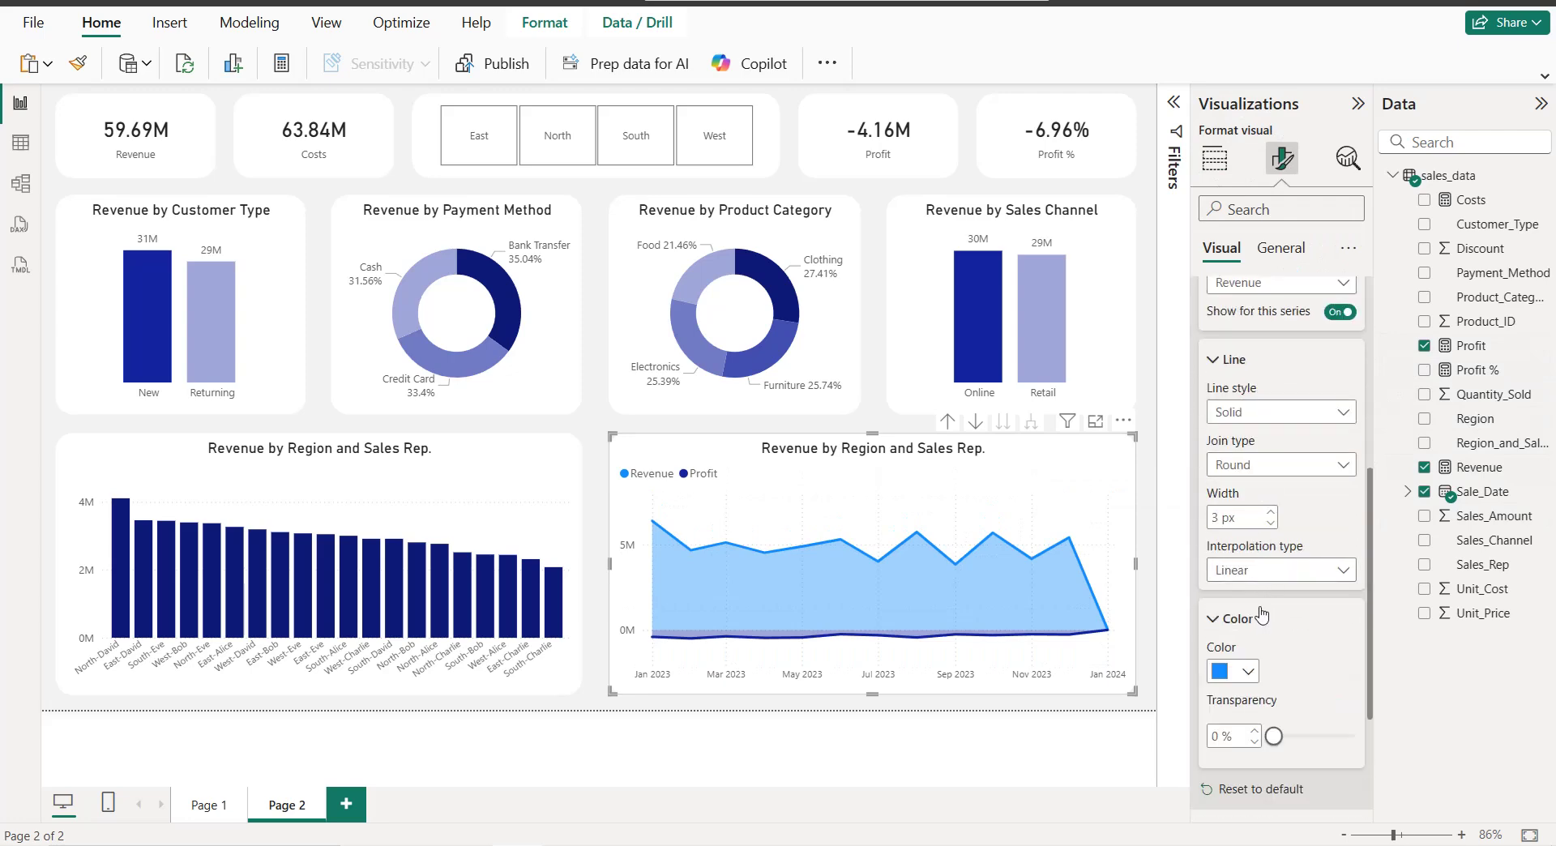
scroll(1260, 617, down, 3)
click(1246, 469)
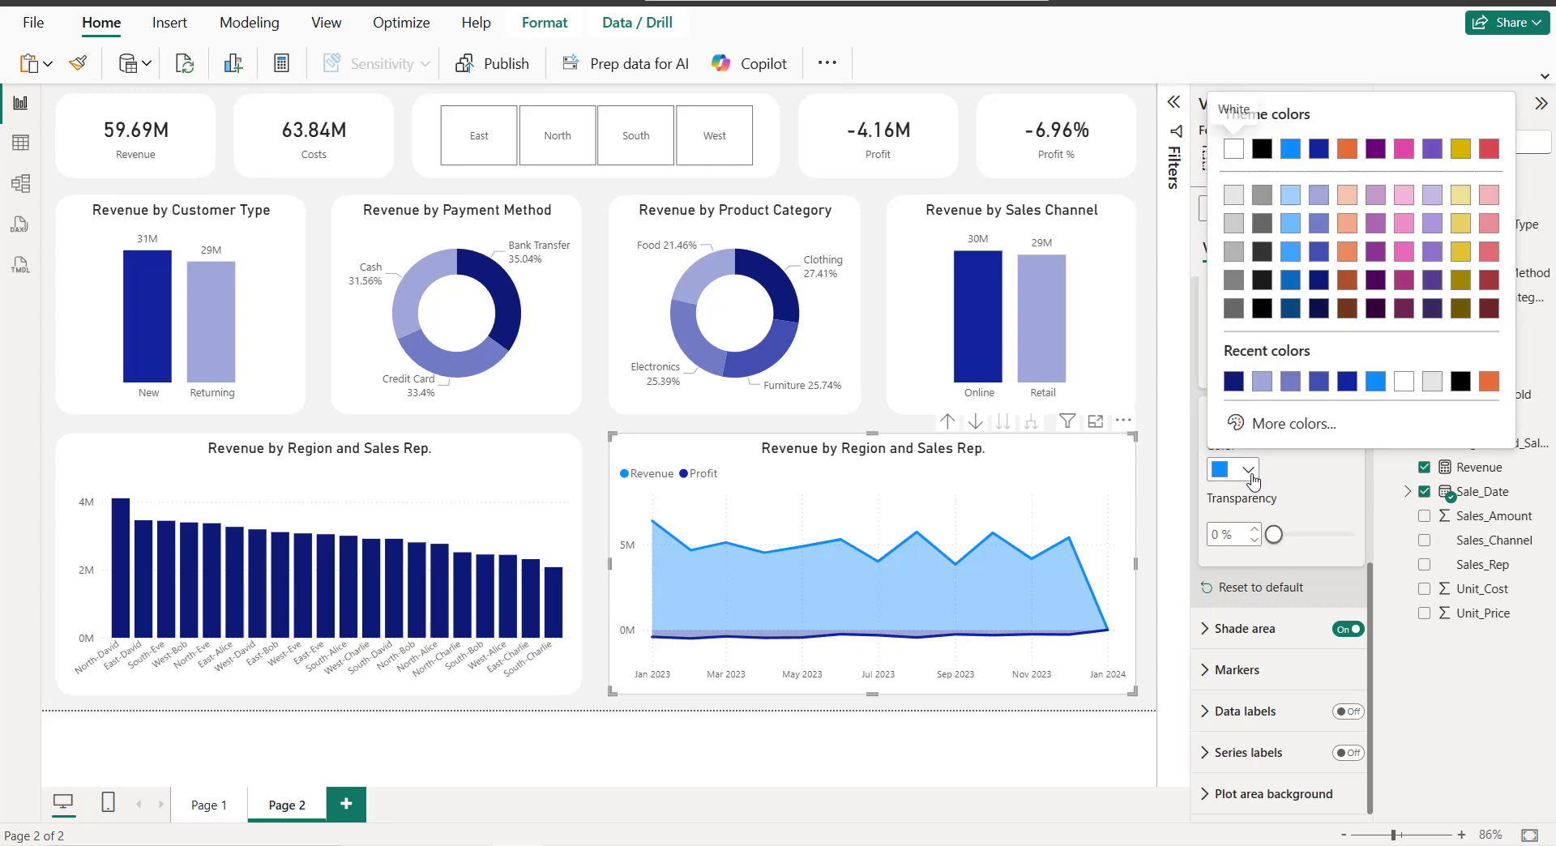
click(1233, 381)
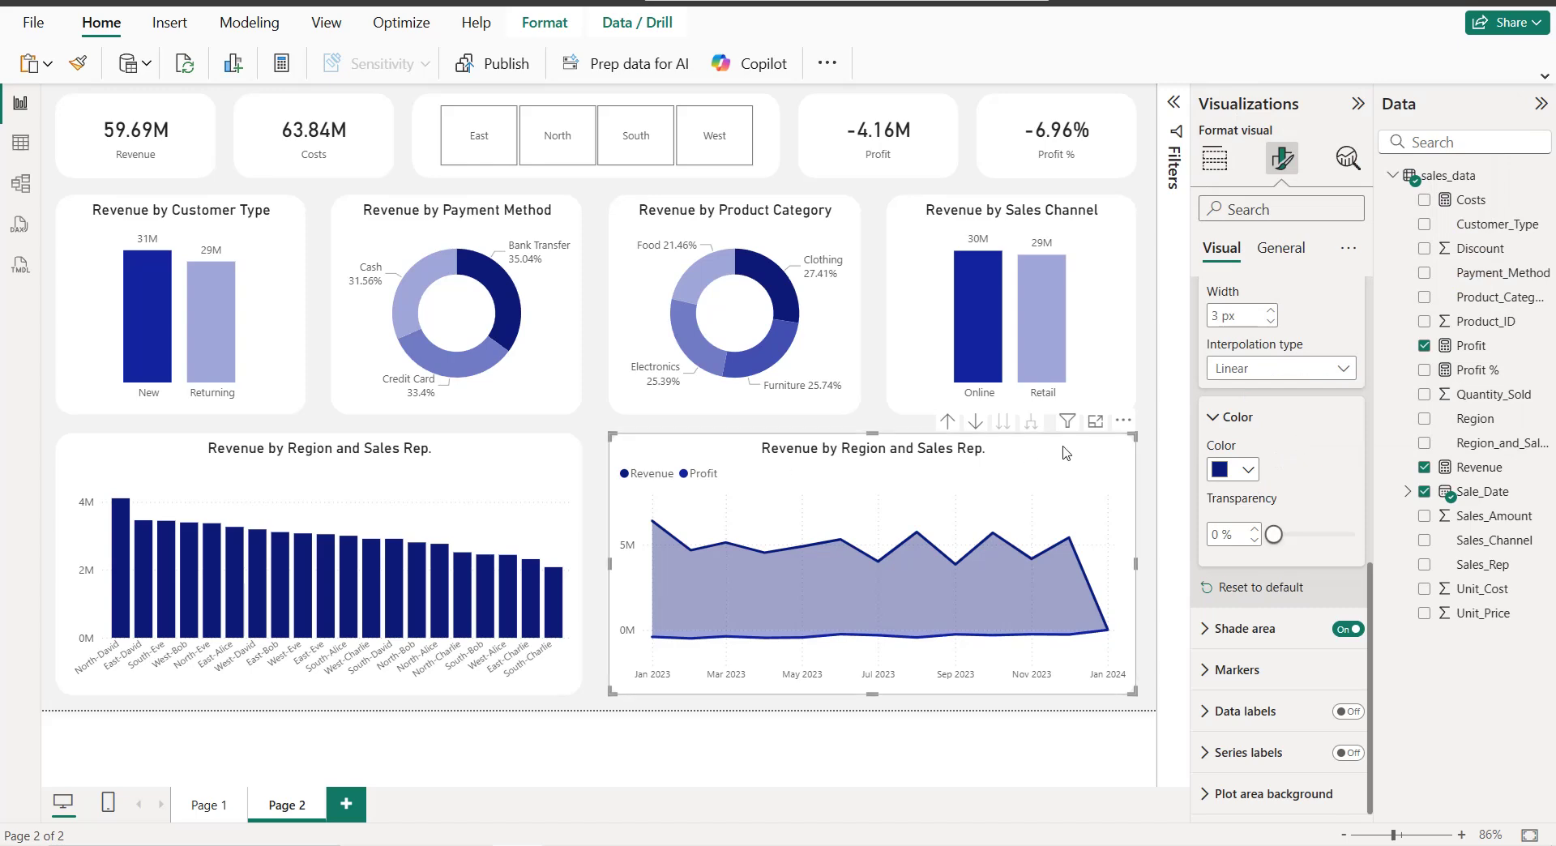
Step: Set the Profit series line in the area chart to the recently used light lavender blue
scroll(1289, 500, up, 5)
click(1289, 487)
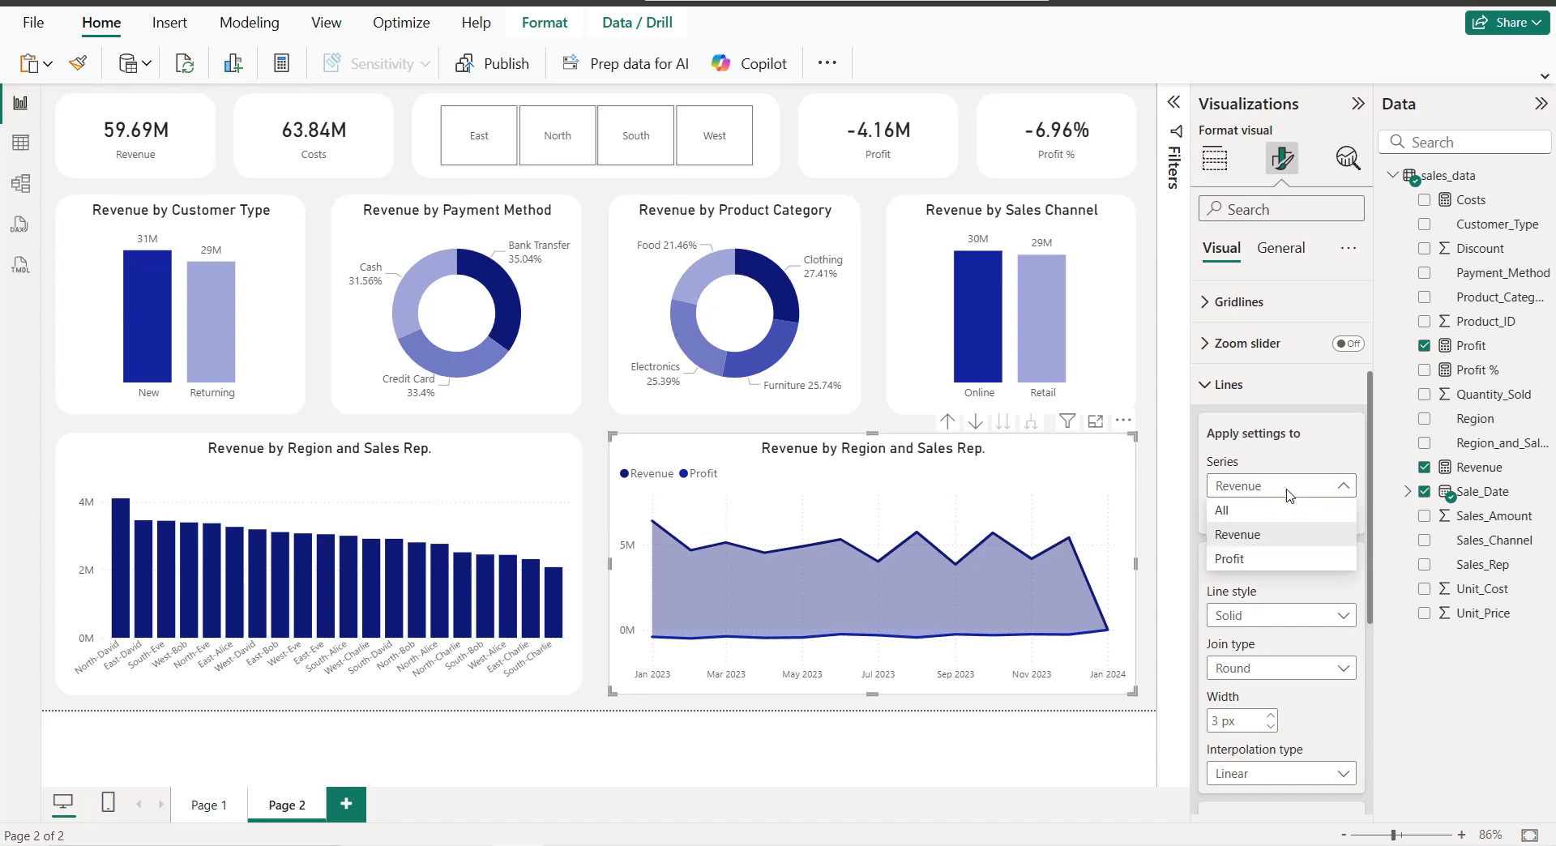
click(1262, 556)
scroll(1259, 557, down, 4)
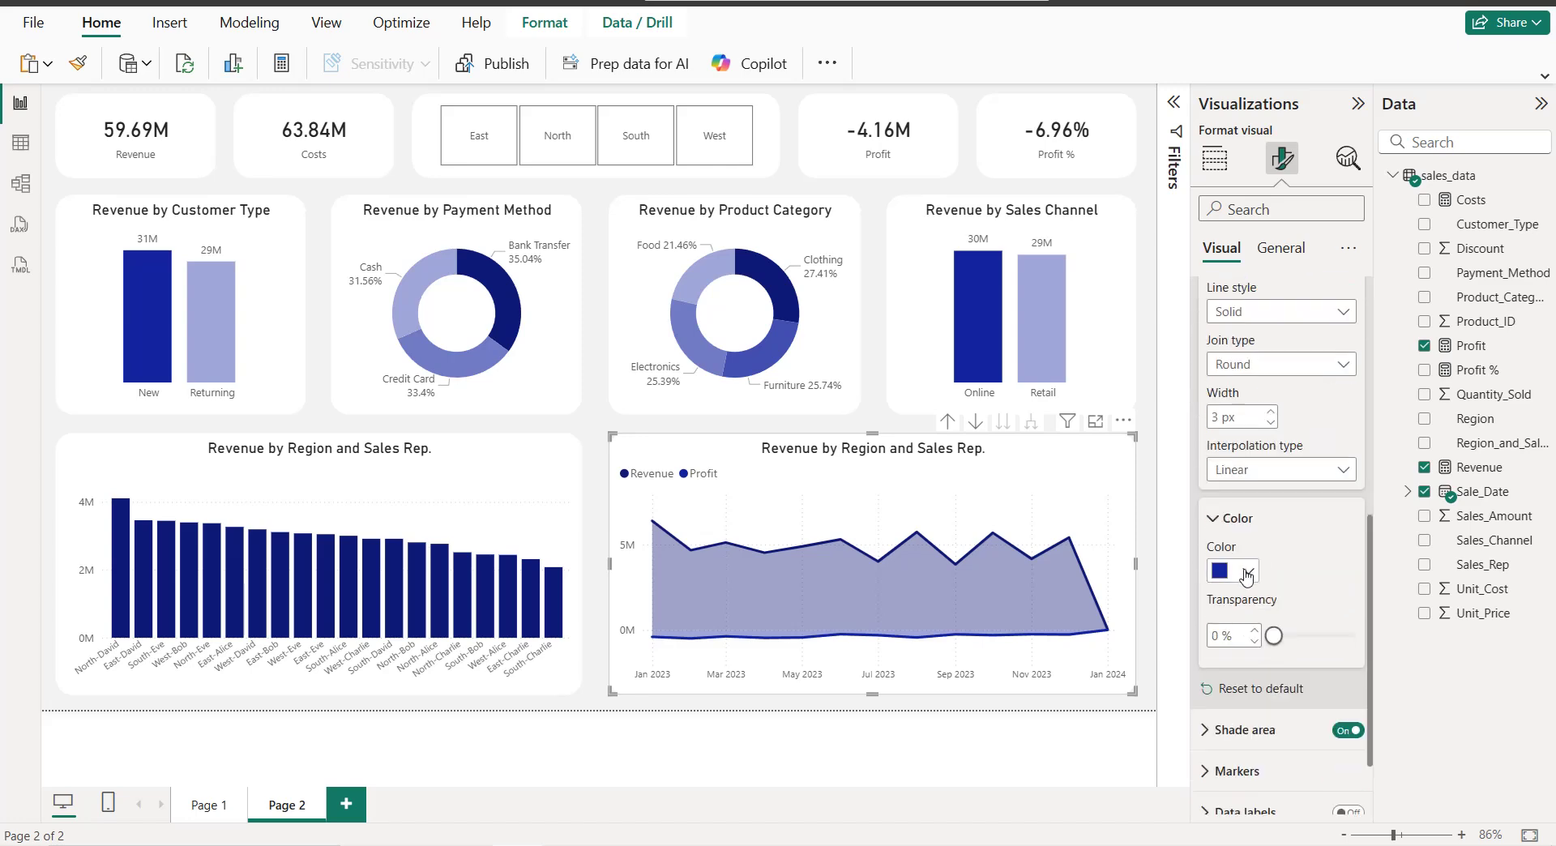
click(1246, 571)
click(1262, 493)
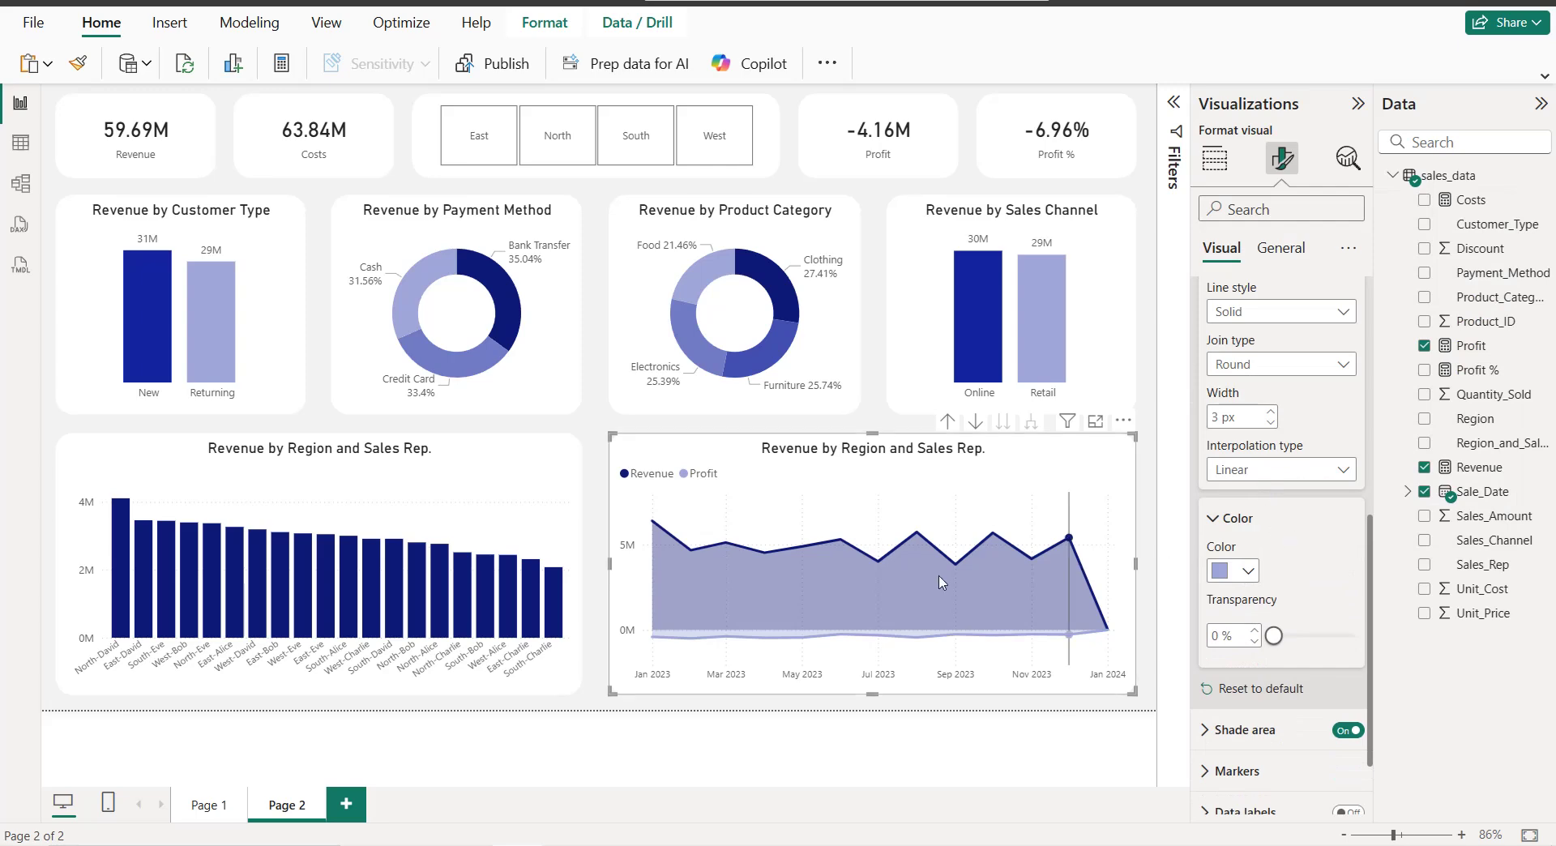
Step: Change the area chart's title text to "Revenue and Profit by Date" and deselect the chart
scroll(1306, 486, up, 6)
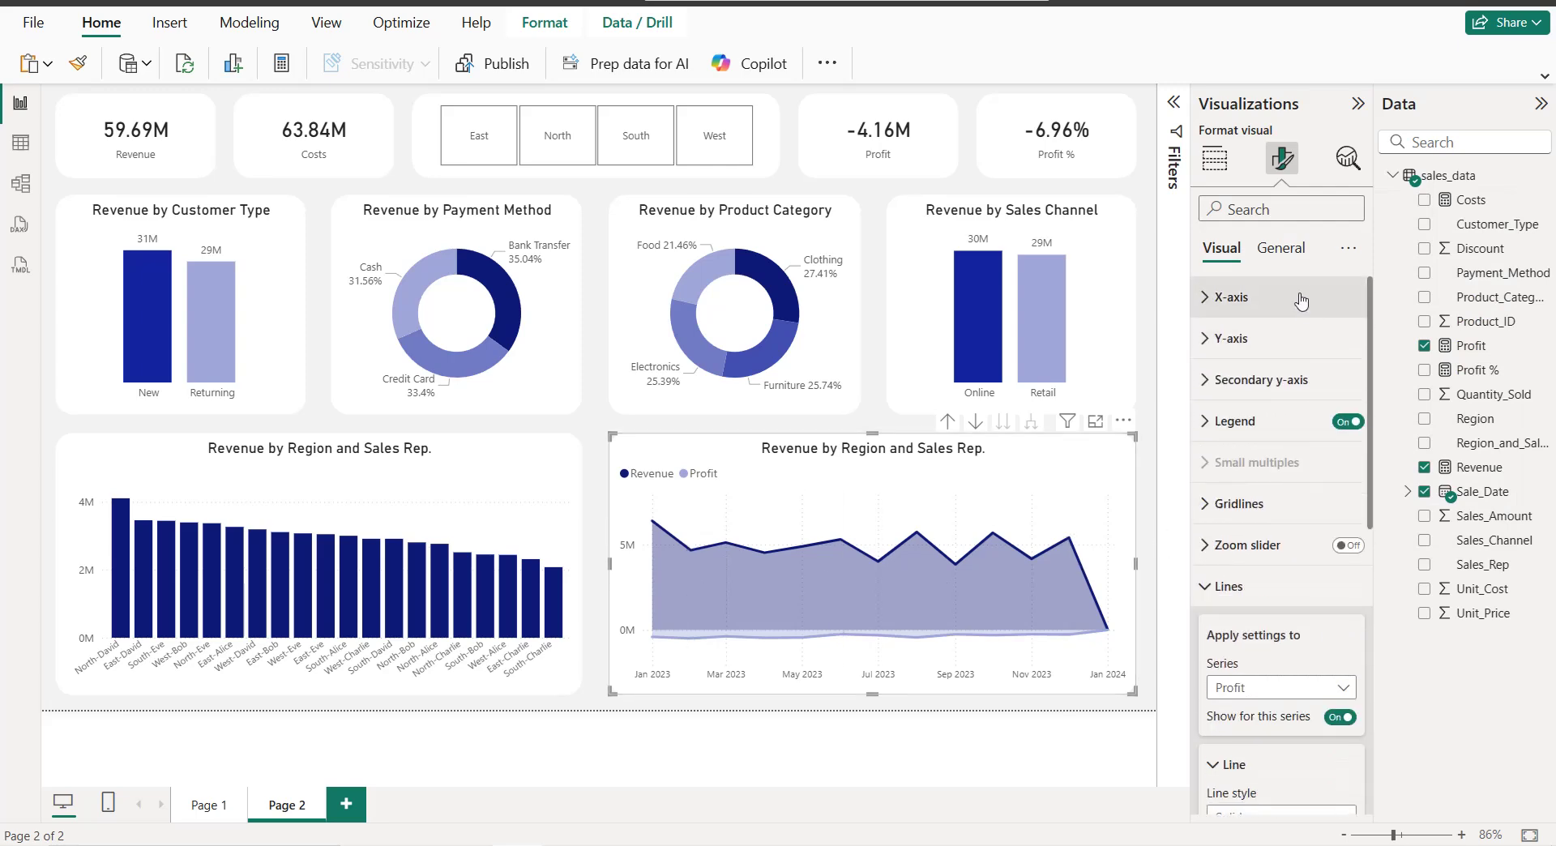
click(1280, 248)
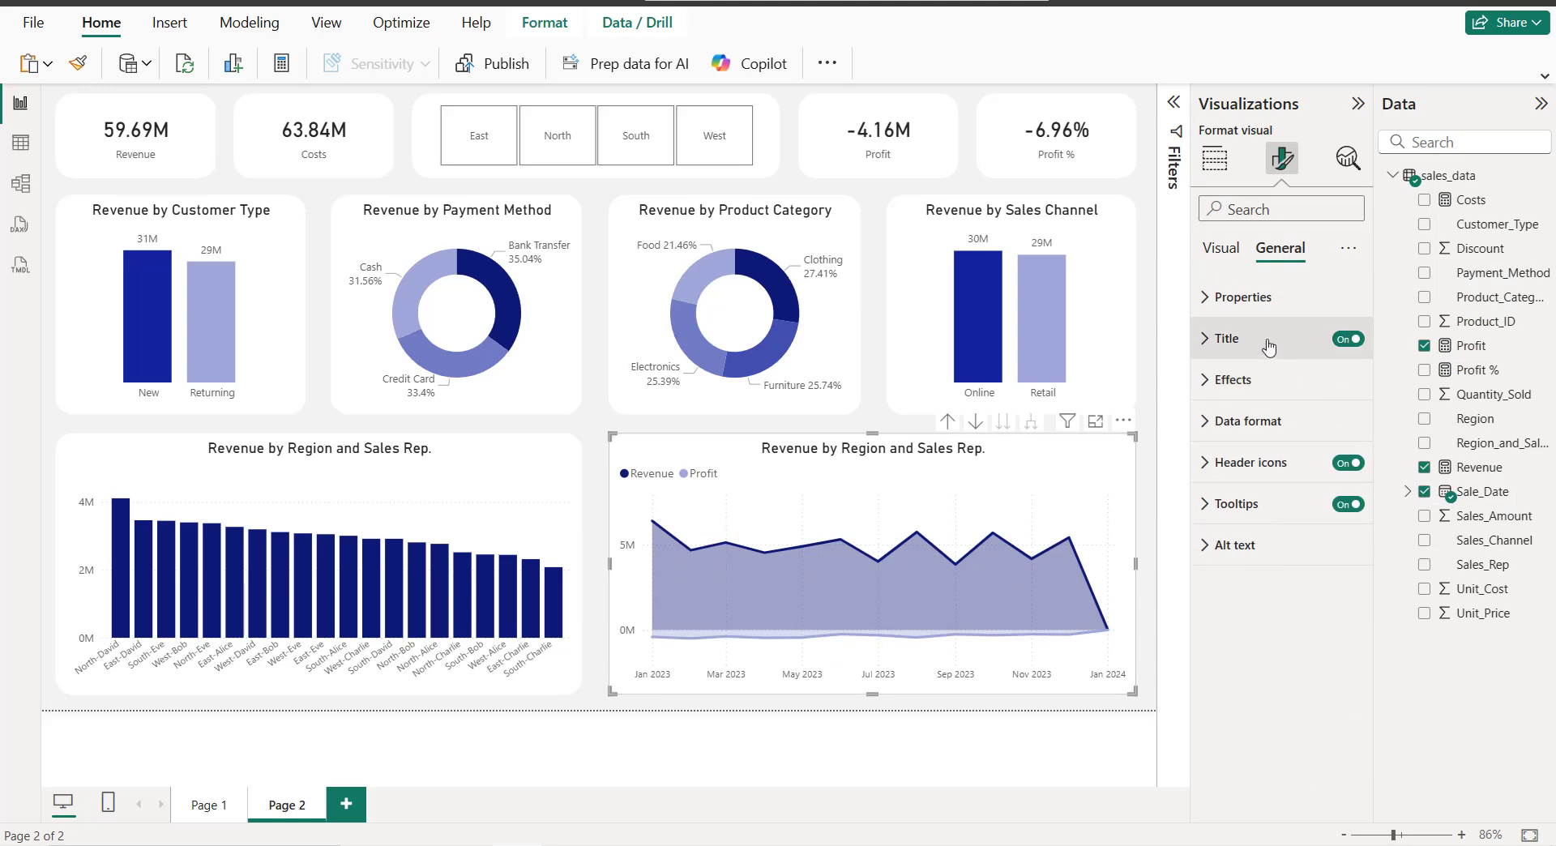
click(1269, 338)
drag(1266, 441, 1326, 440)
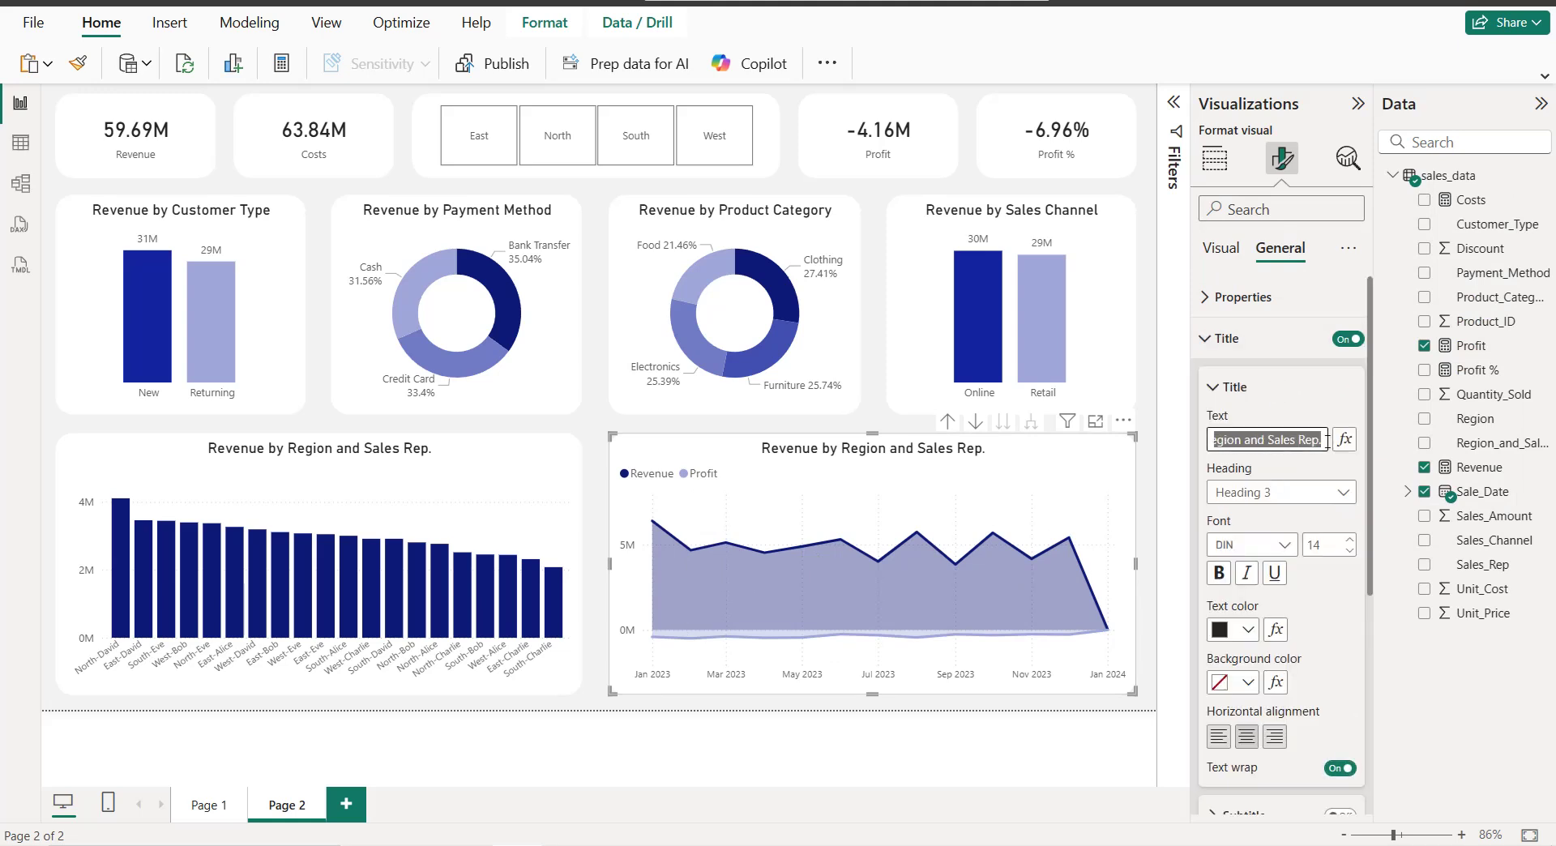
text(Revenue and )
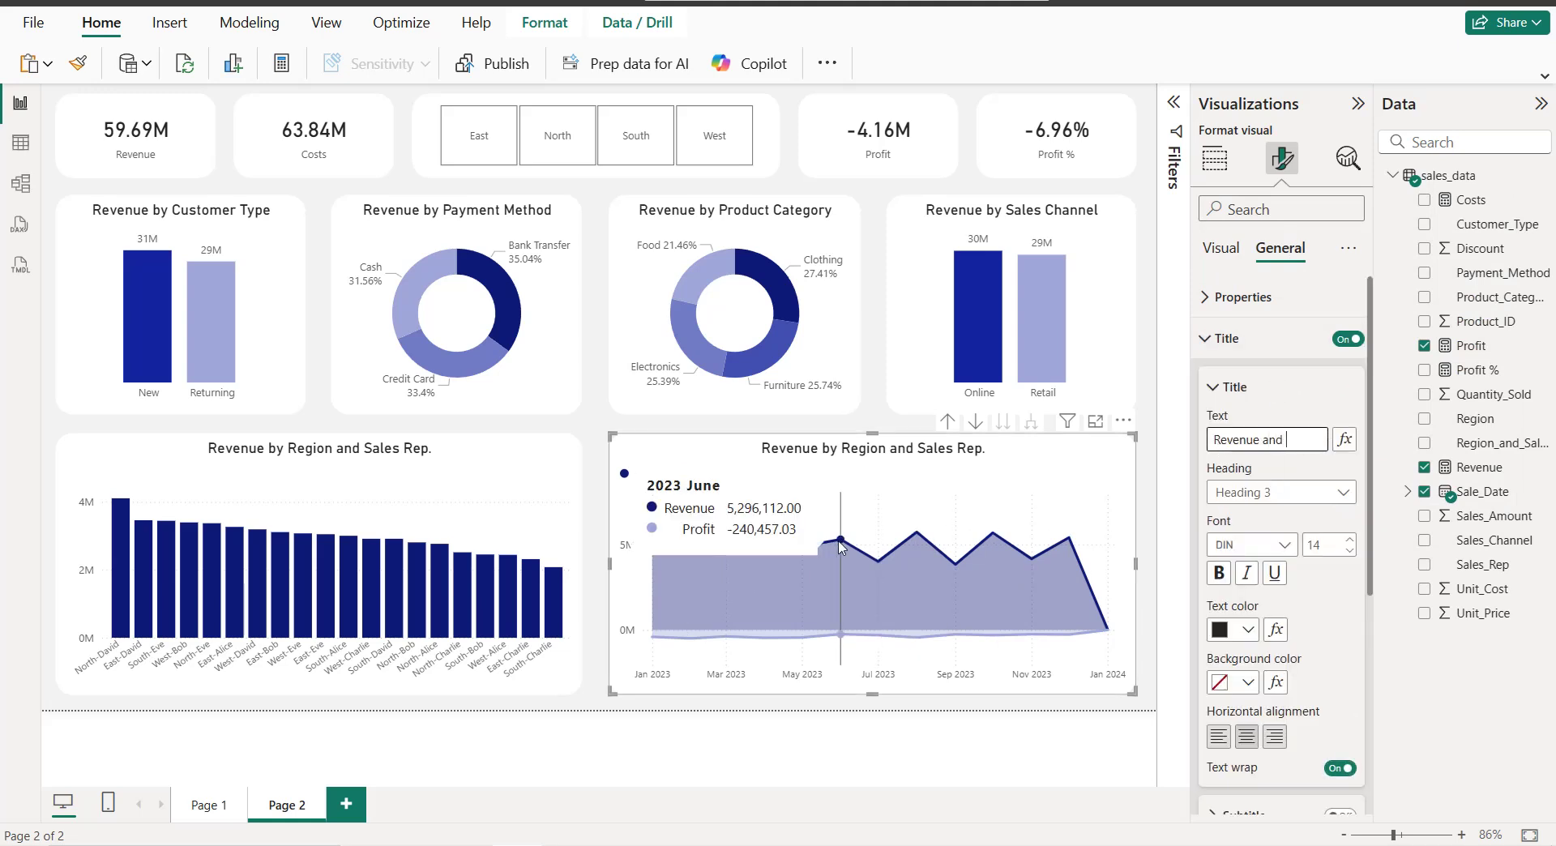
text(Profit by)
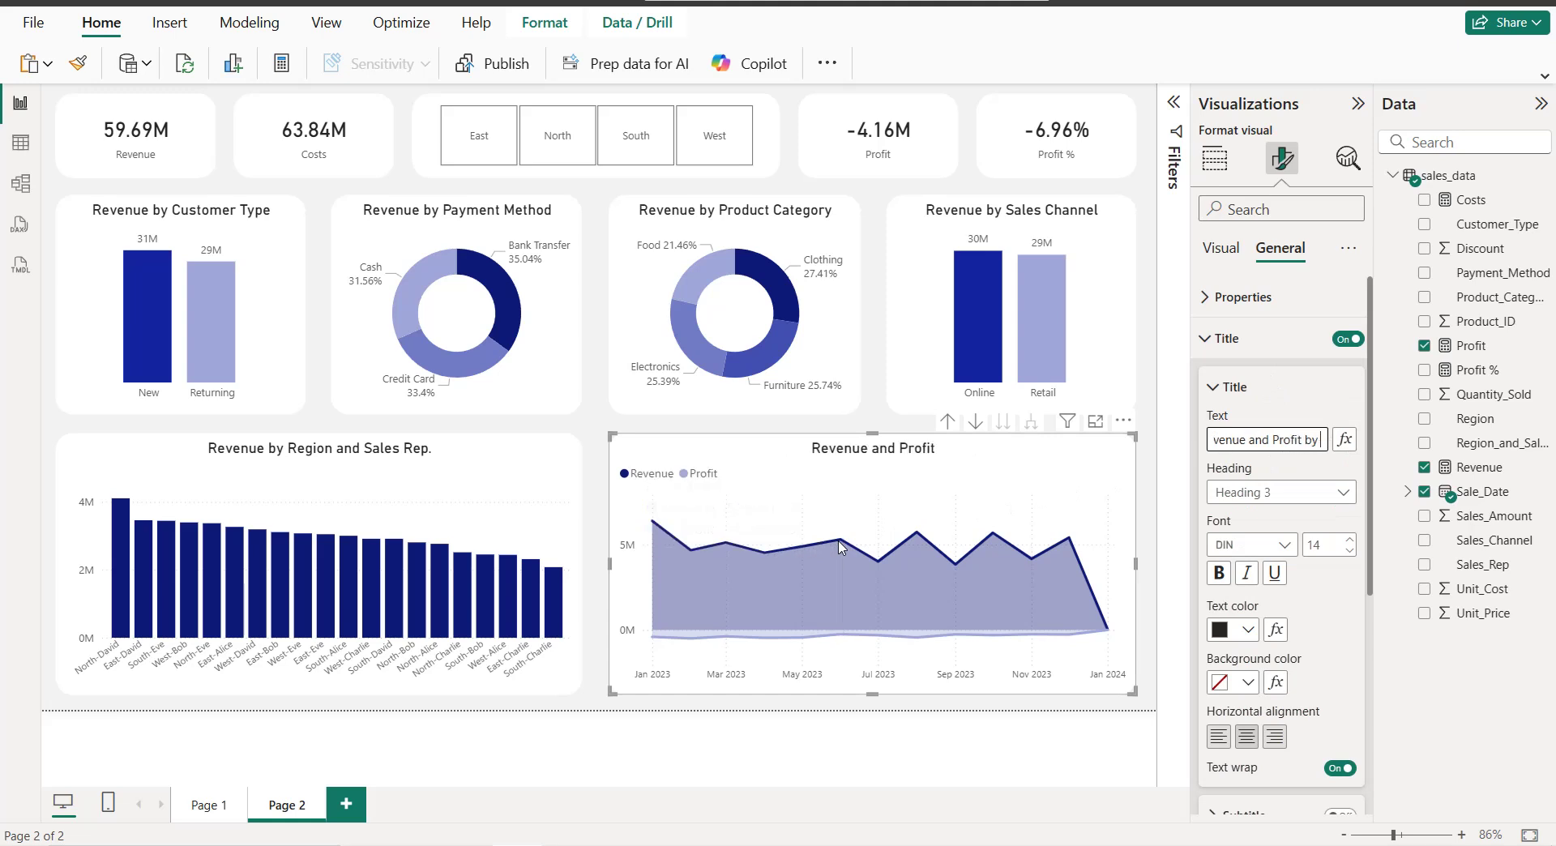
text( Date)
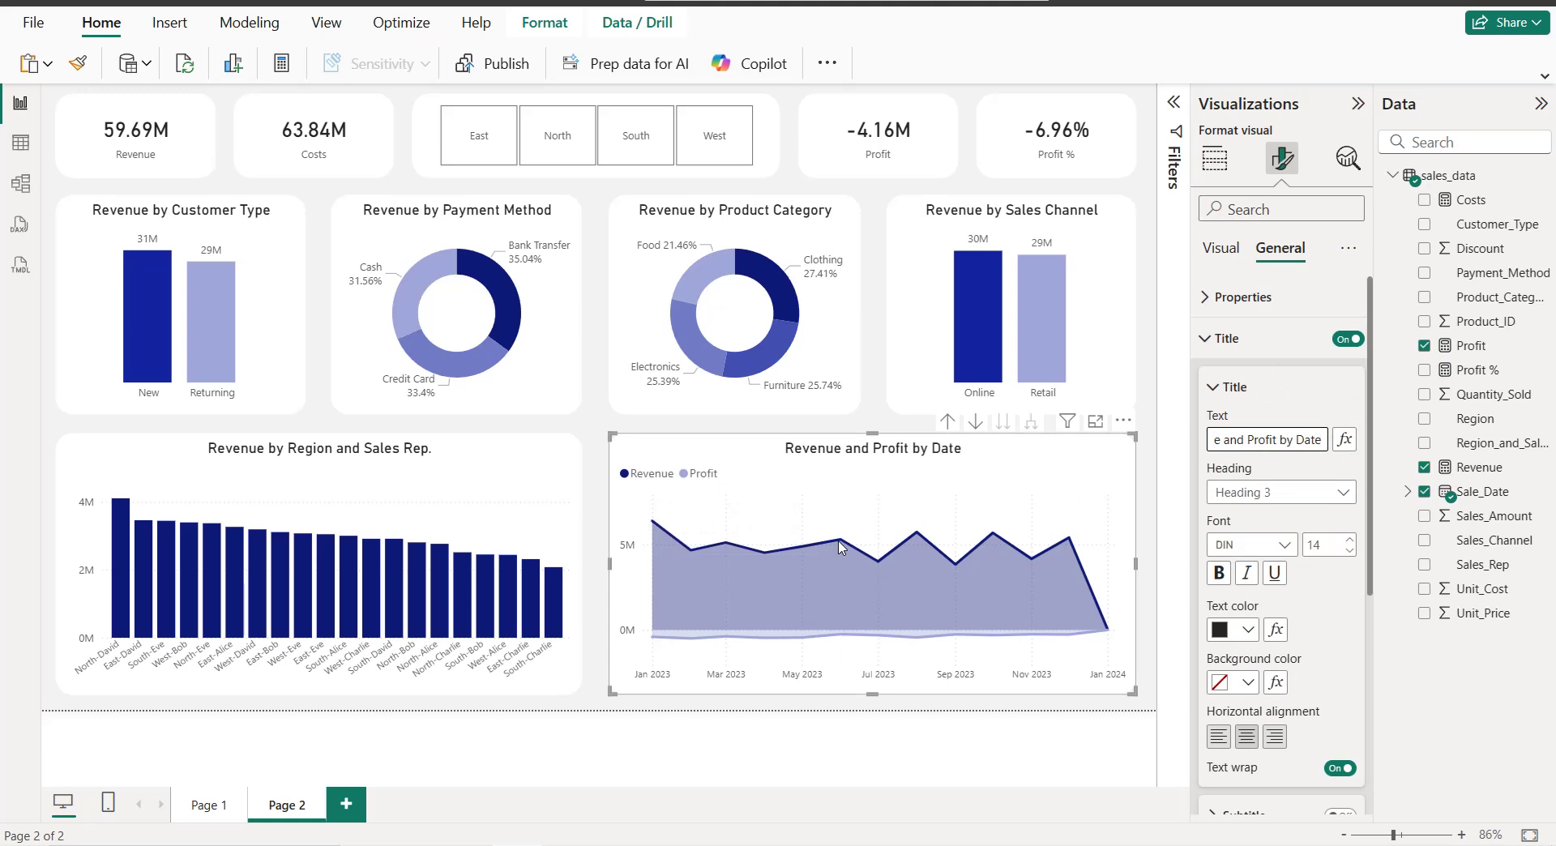
click(1275, 401)
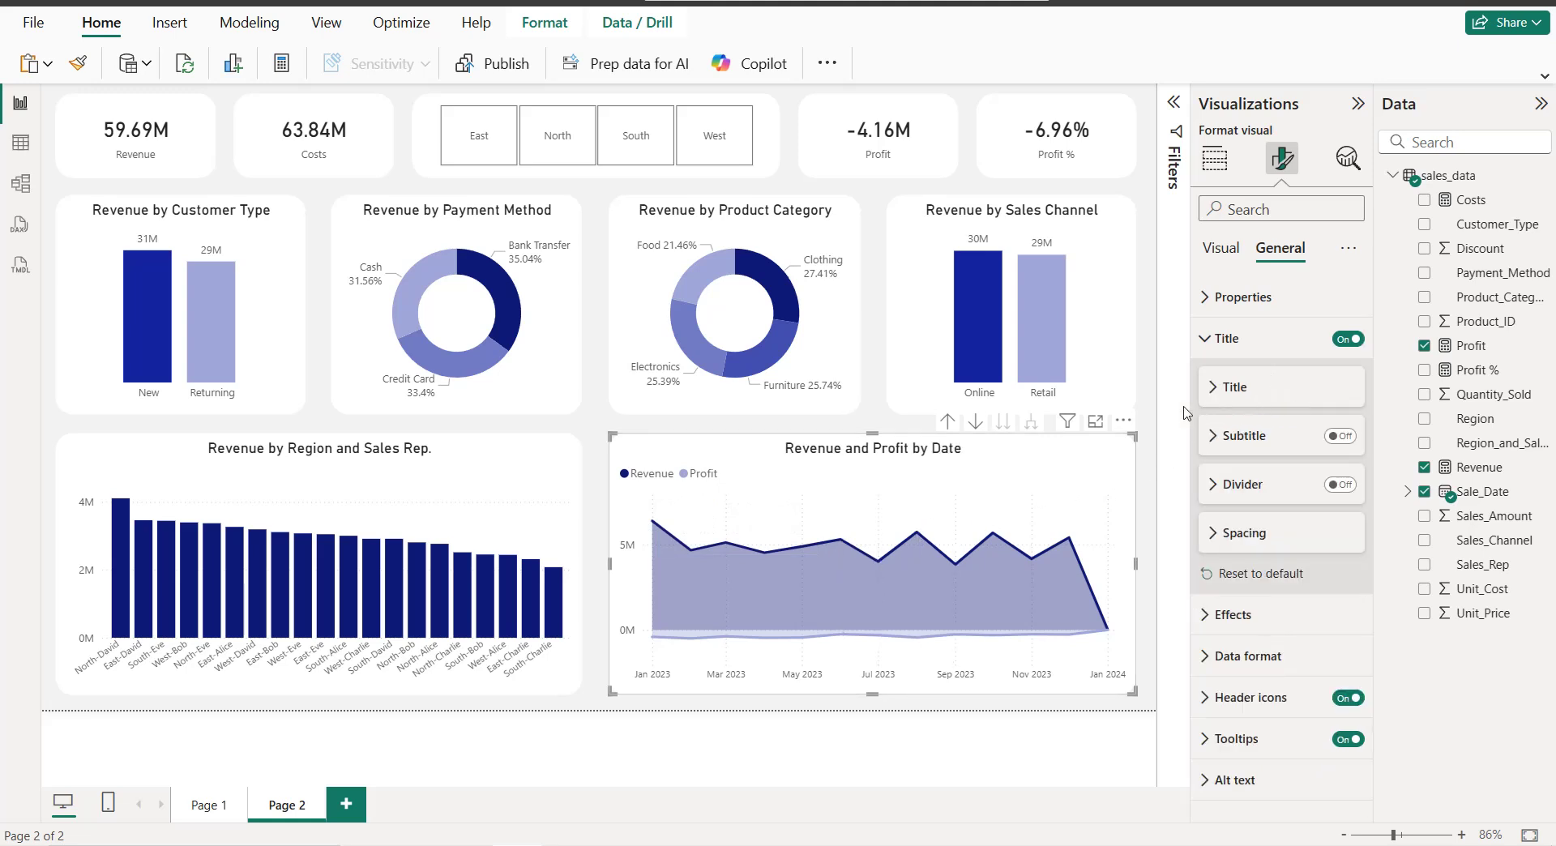
click(594, 426)
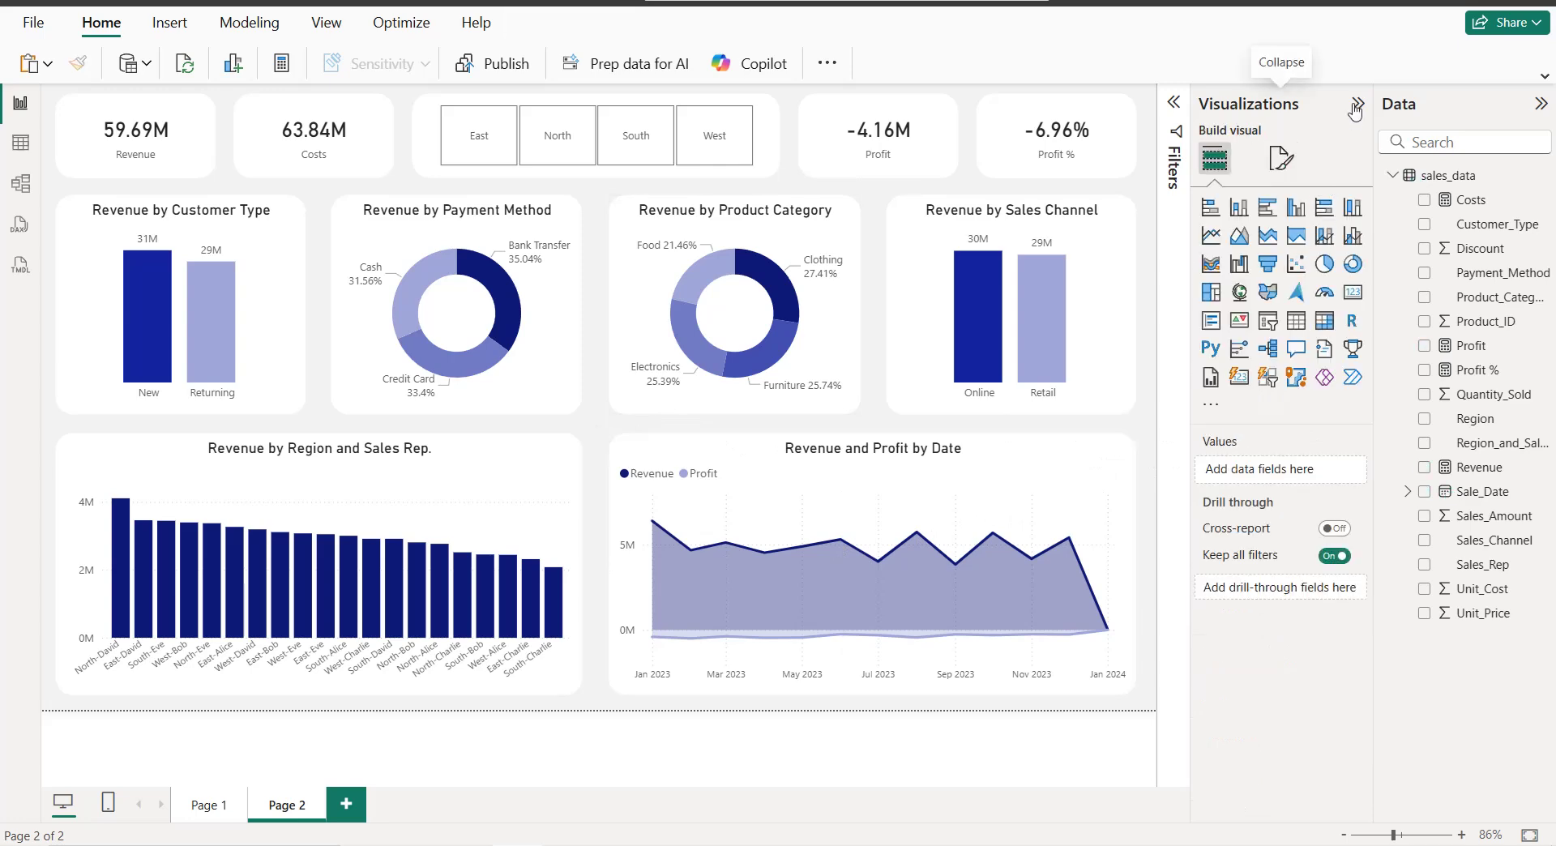
Step: Collapse the Visualizations and Data panes, and try the Region slicer with East, North, South and West, leaving West selected
click(1354, 108)
click(1540, 106)
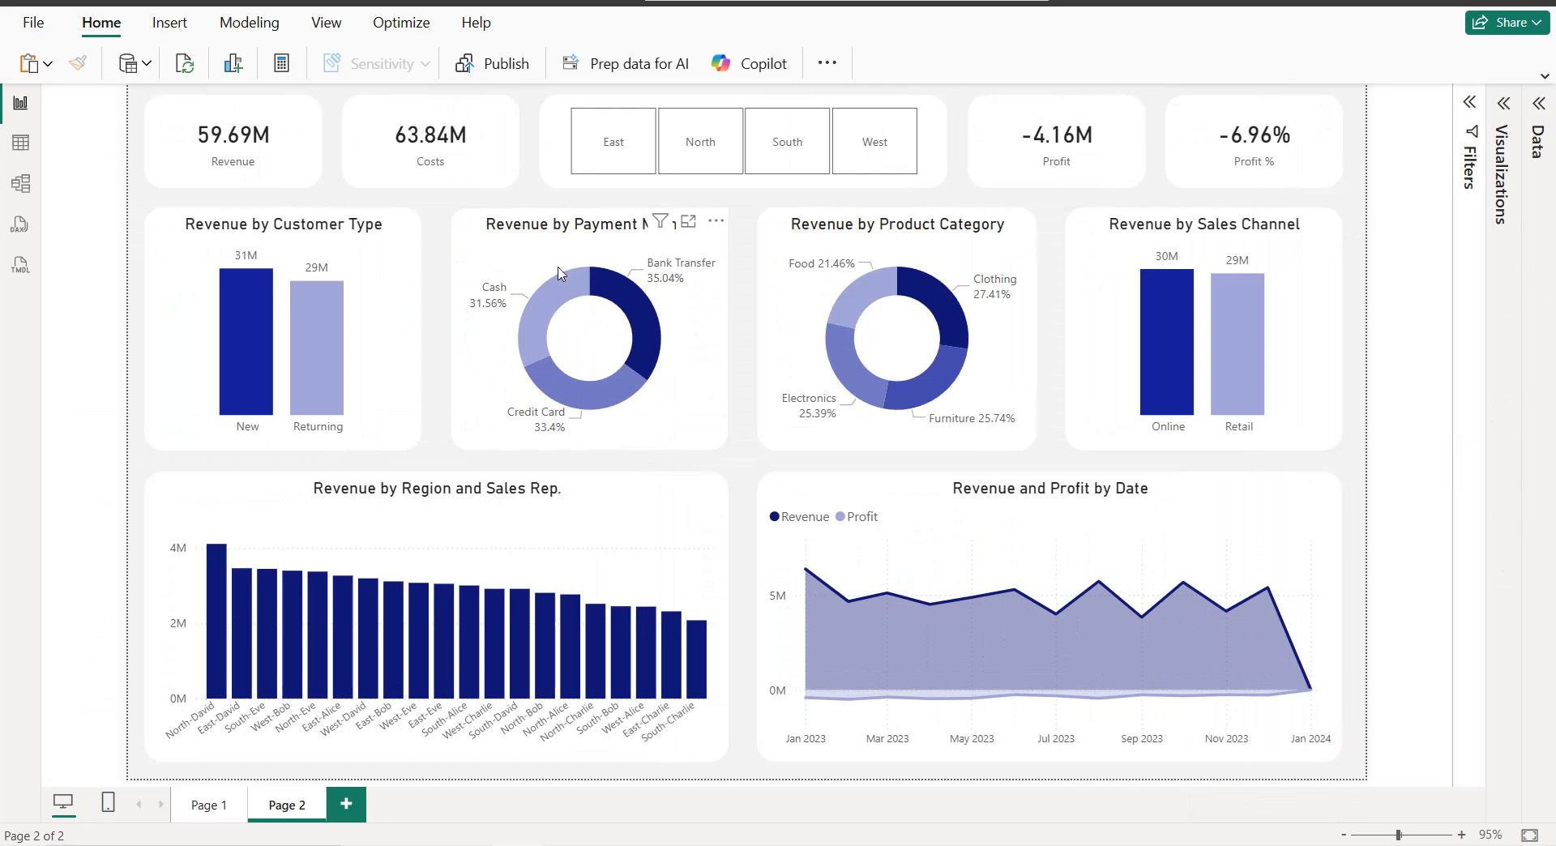
click(587, 165)
click(699, 153)
click(770, 158)
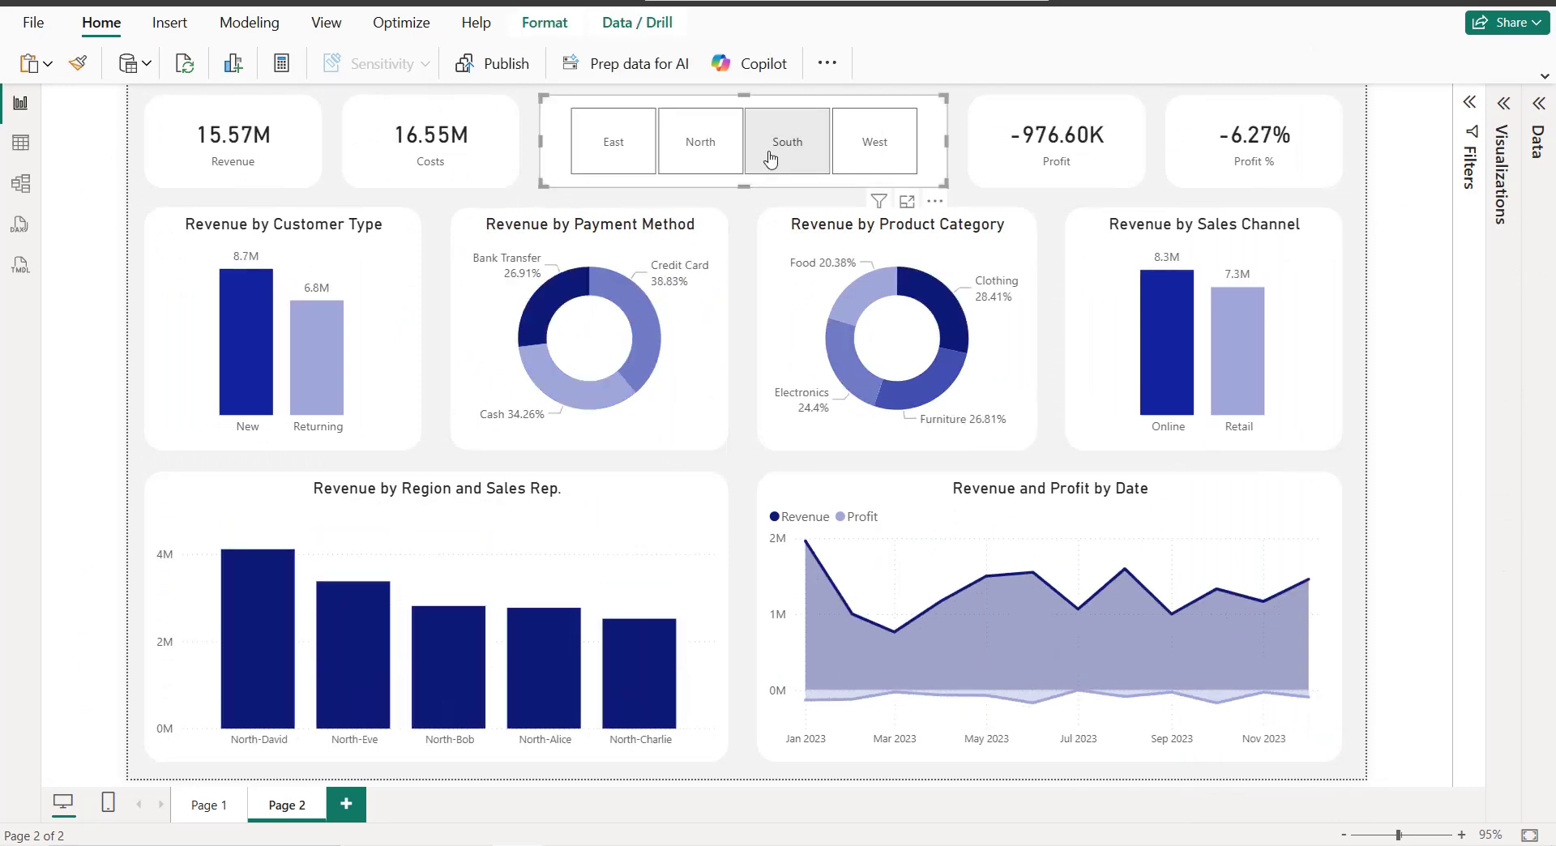
click(865, 156)
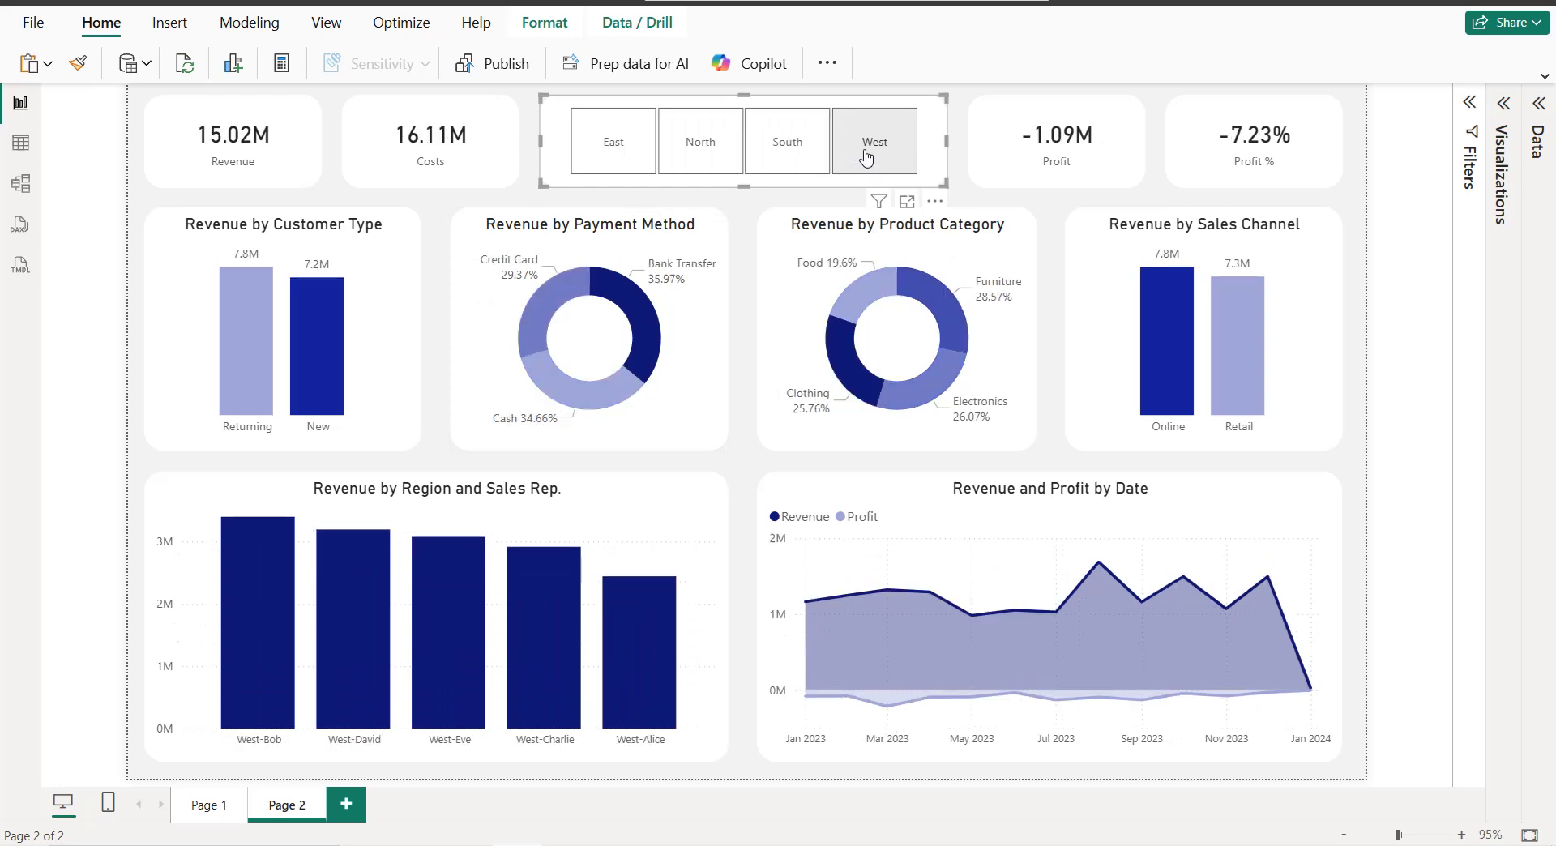
click(532, 196)
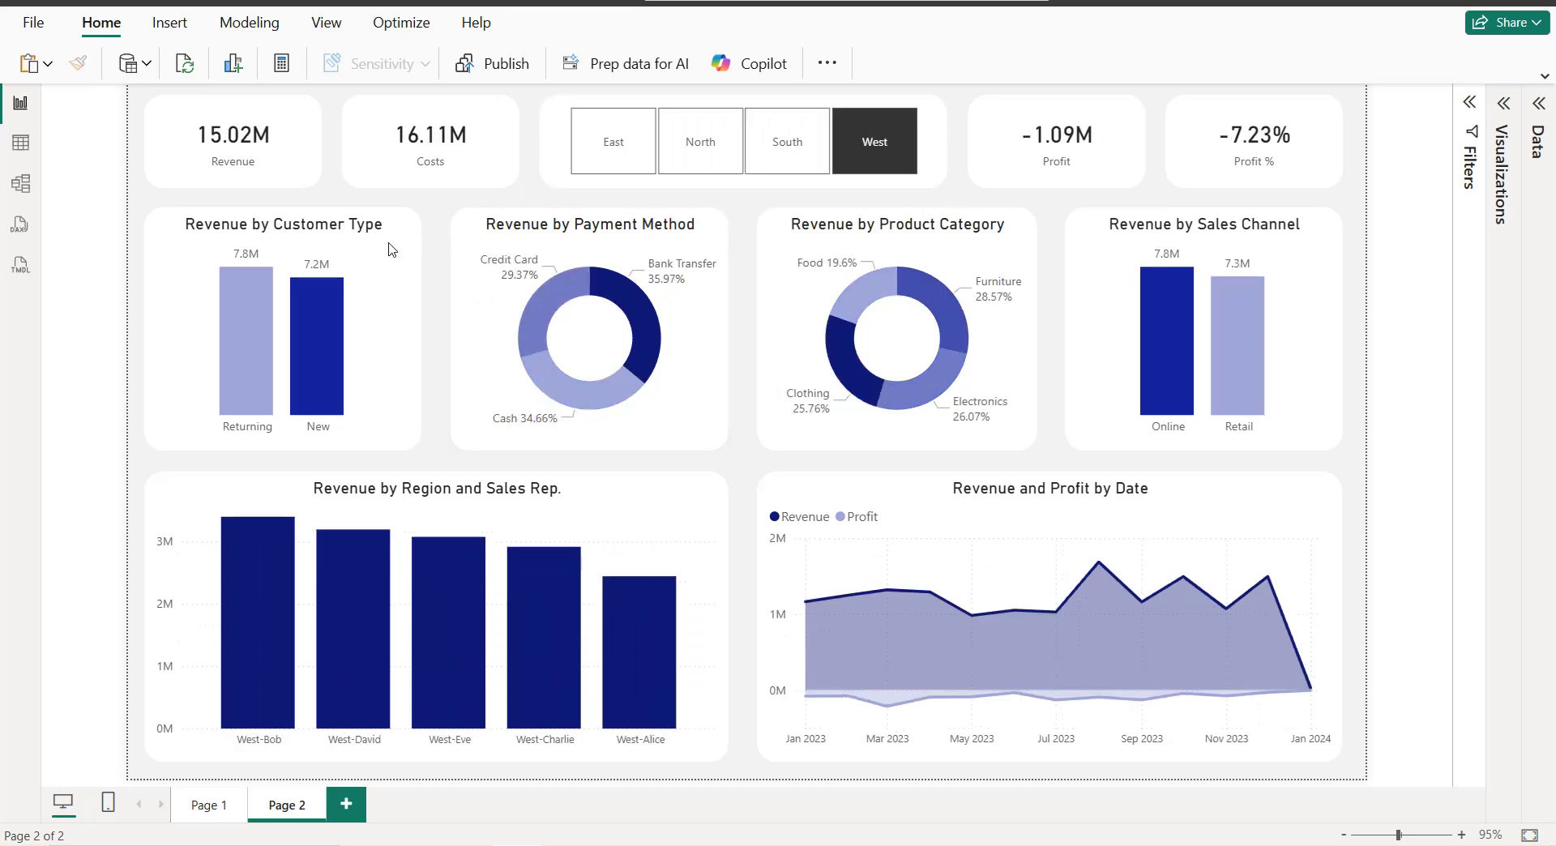